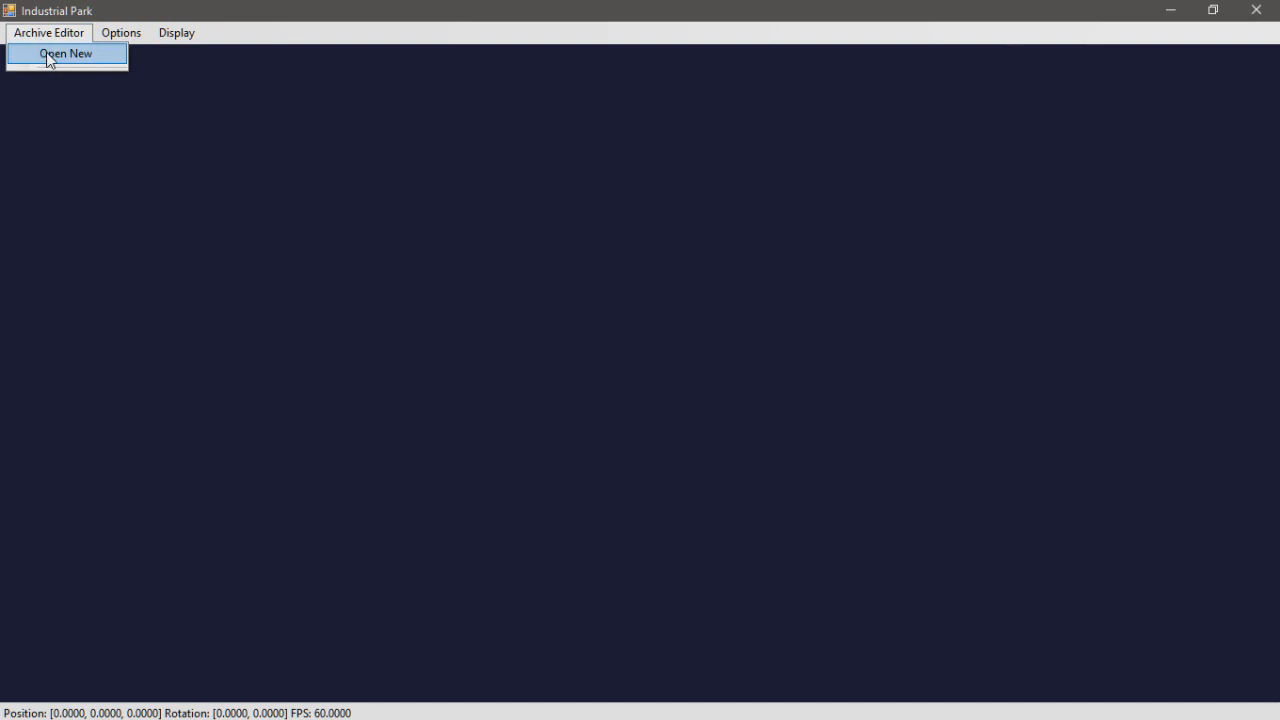
Open boot.HIP from the fresh bfbb files folder in a new archive editor, and close the editor window
{"action": "left_click", "coordinate": [46, 53]}
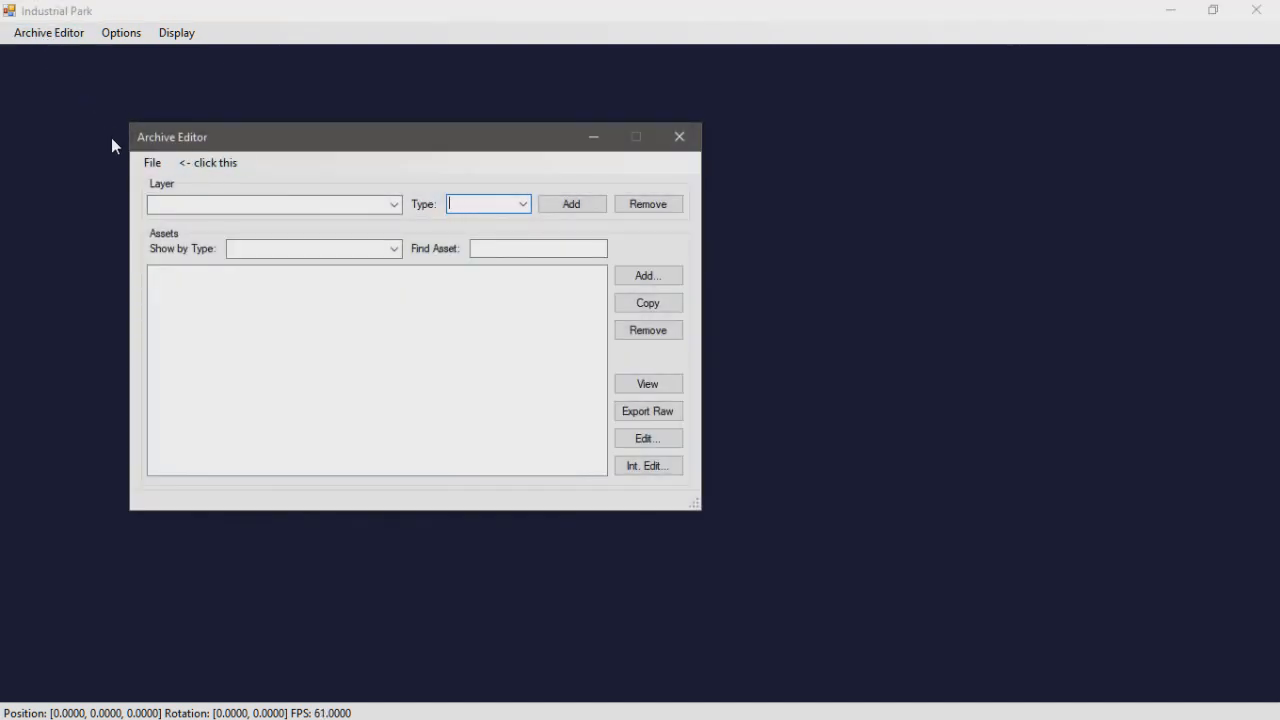
{"action": "left_click", "coordinate": [152, 163]}
{"action": "left_click", "coordinate": [168, 184]}
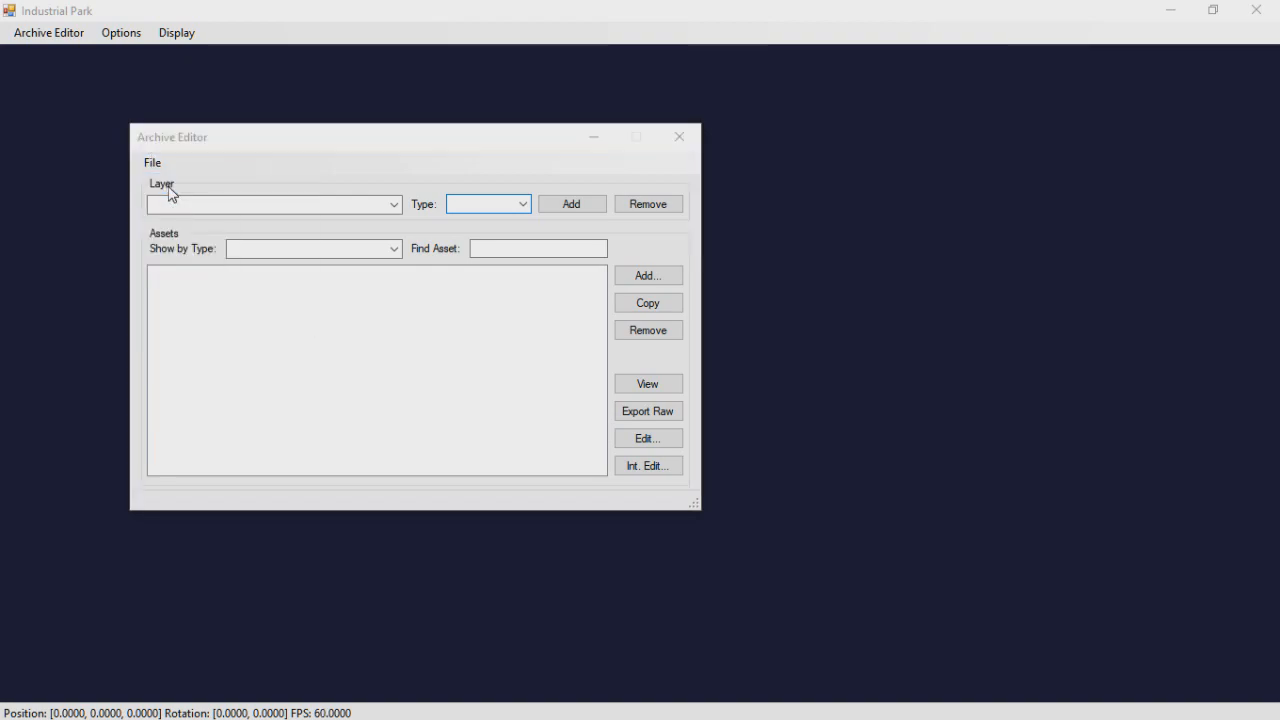
{"action": "left_click", "coordinate": [596, 158]}
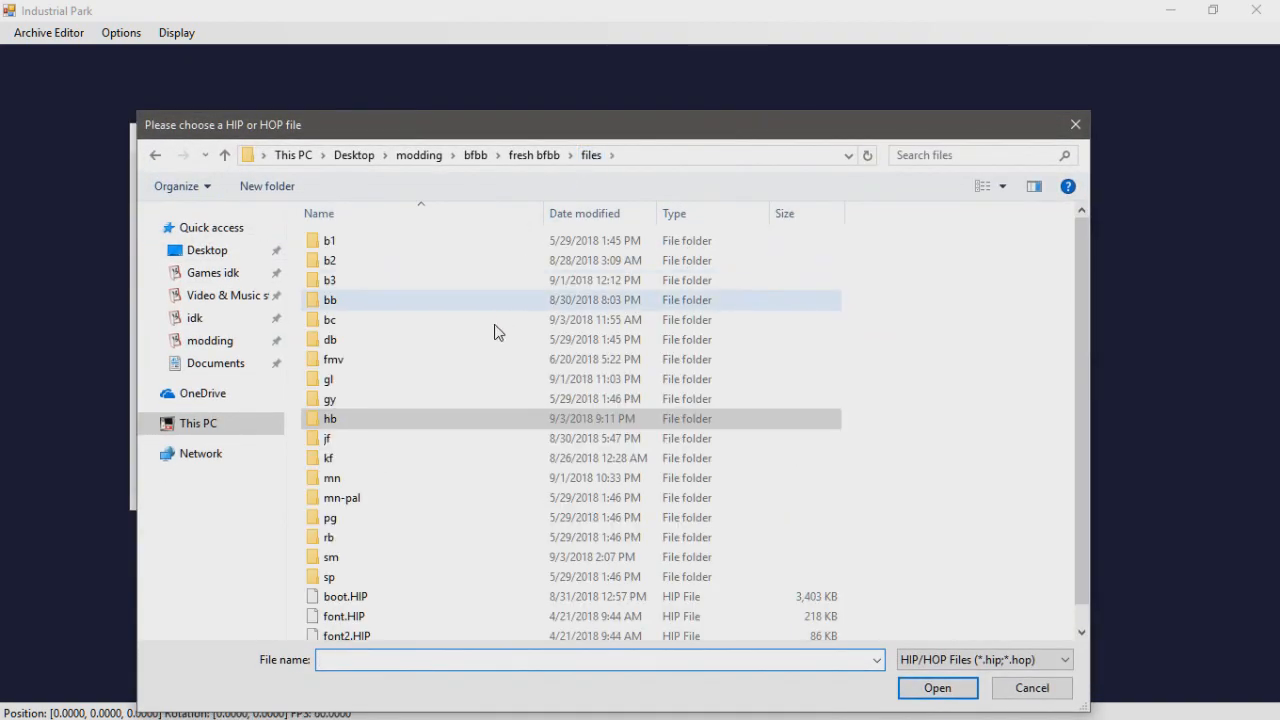
{"action": "scroll", "coordinate": [449, 540], "scroll_direction": "down", "scroll_amount": 1}
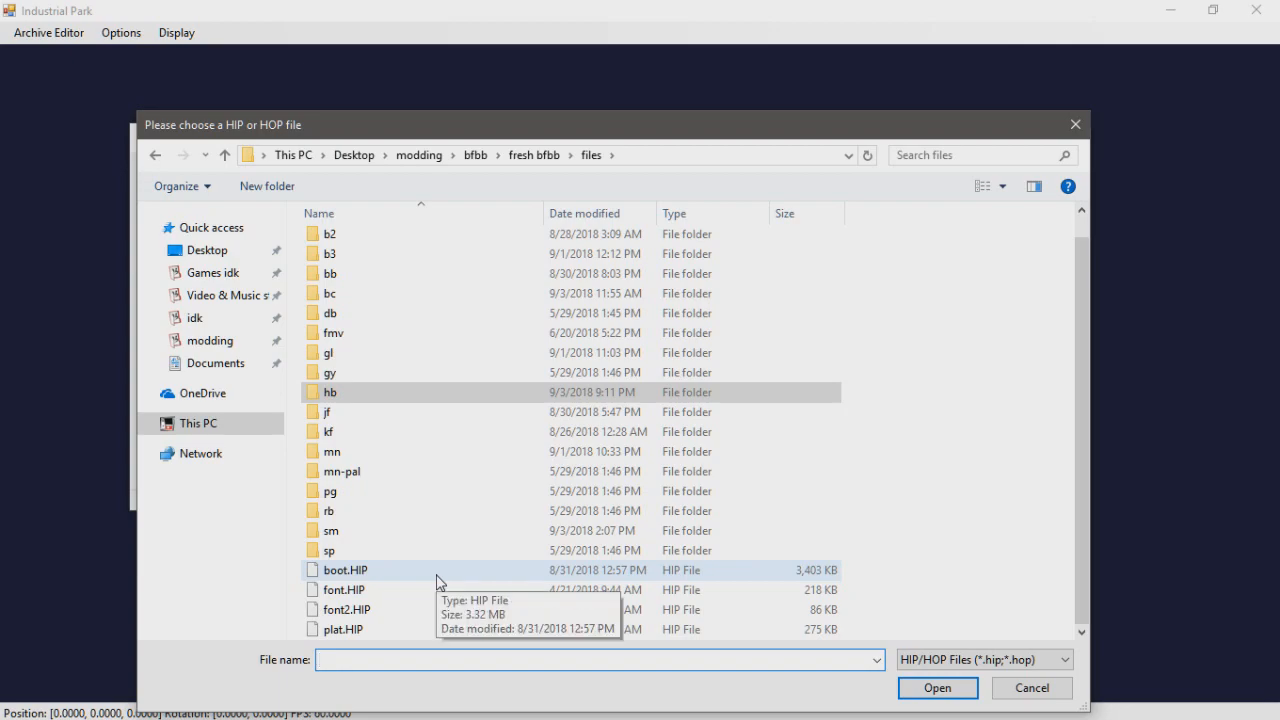
{"action": "left_click", "coordinate": [436, 580]}
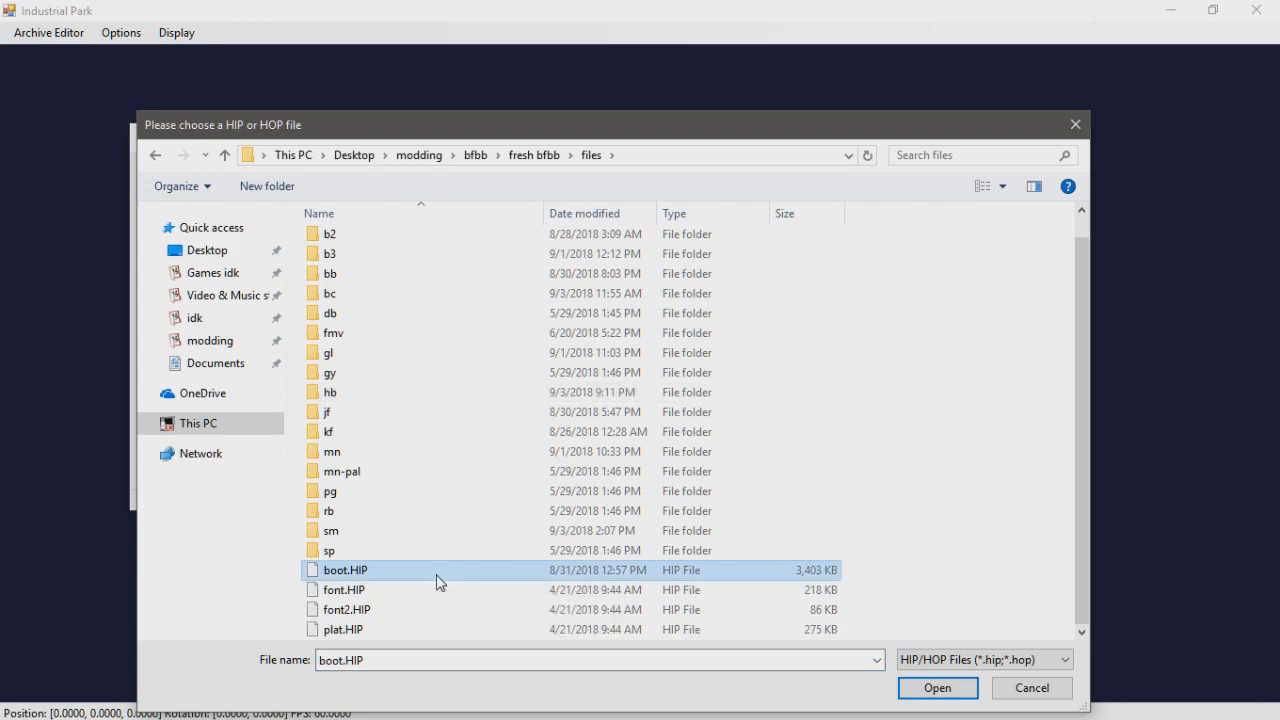
{"action": "left_click", "coordinate": [942, 690]}
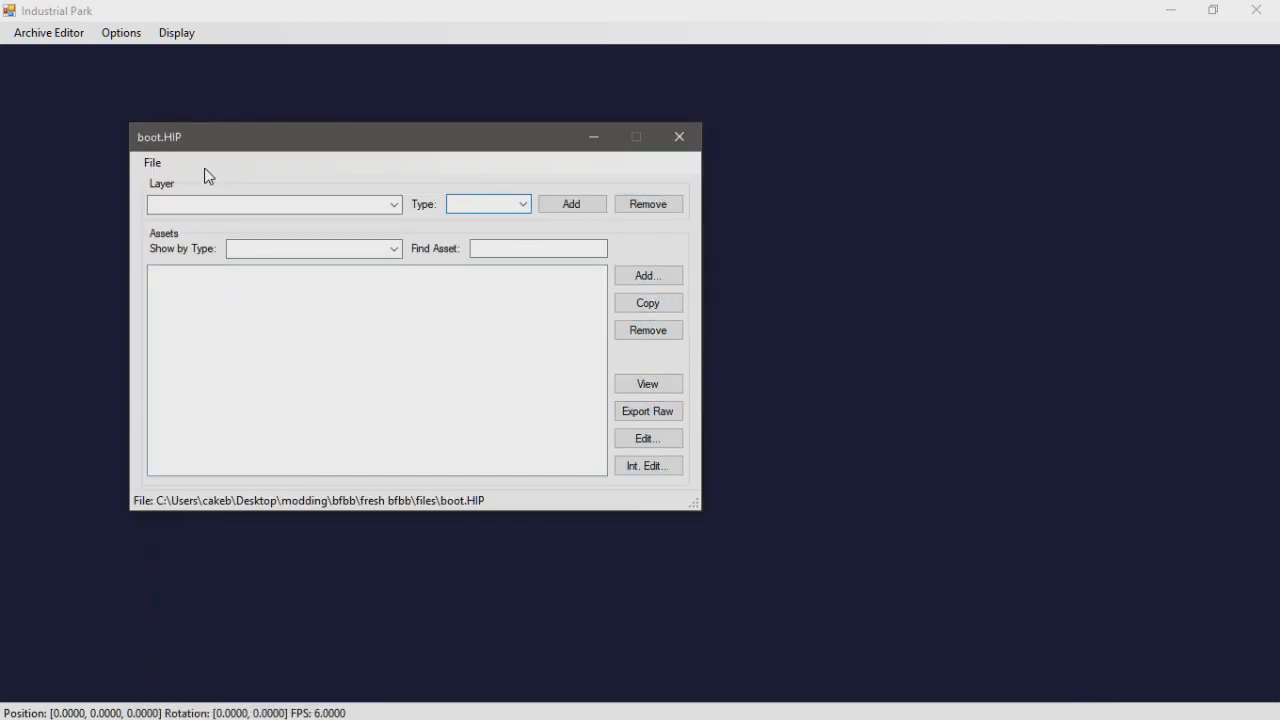
{"action": "left_click", "coordinate": [690, 138]}
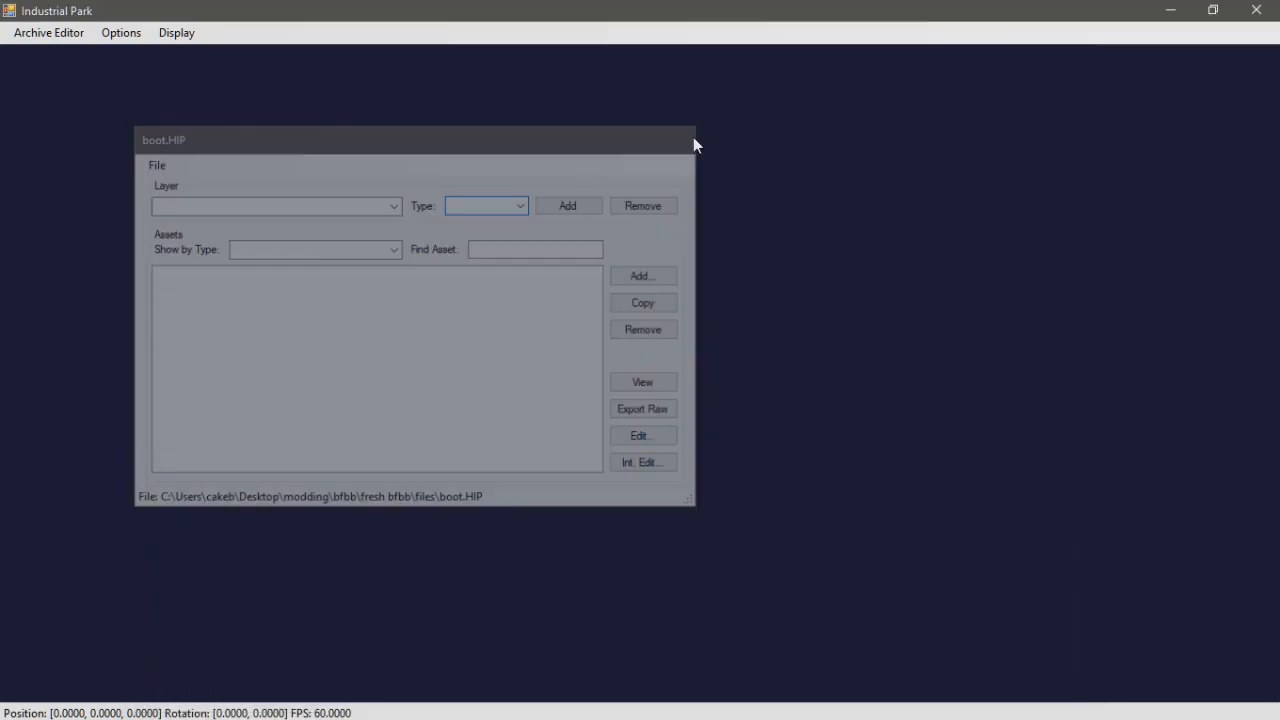
Open hb01.HOP from the hb subfolder of files in a new archive editor, and close the editor window
{"action": "left_click", "coordinate": [48, 32]}
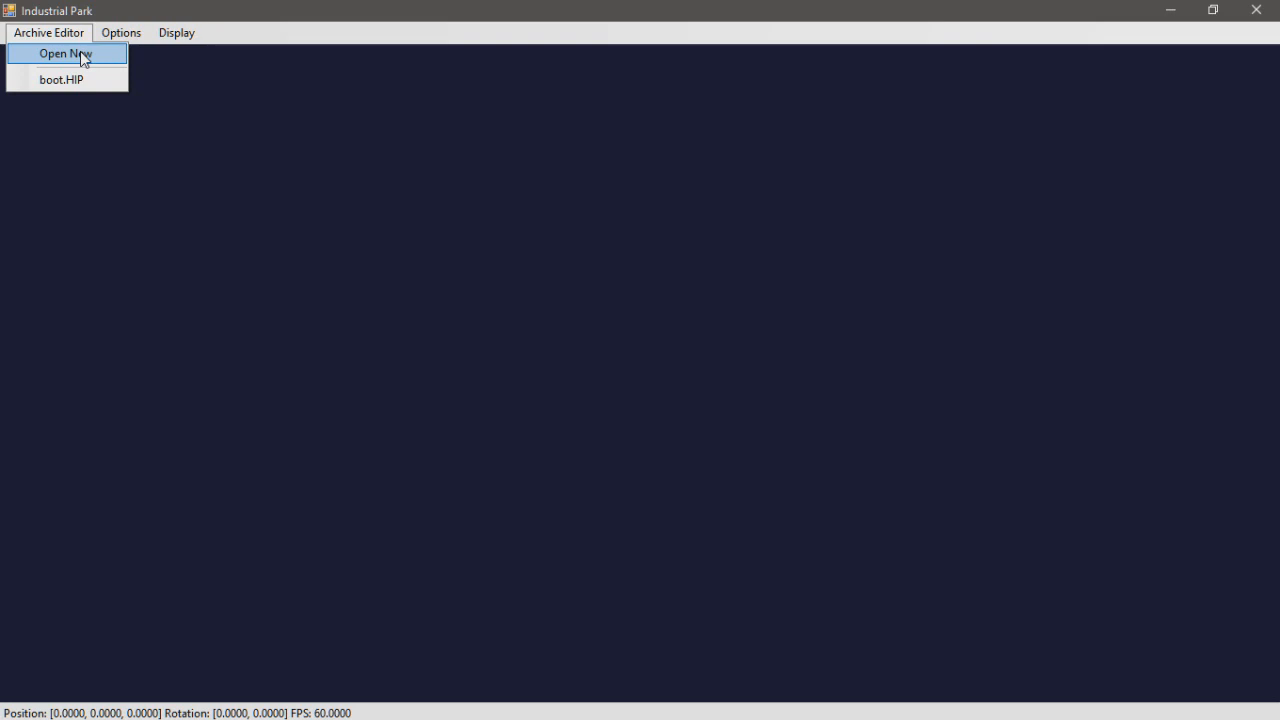
{"action": "left_click", "coordinate": [81, 53]}
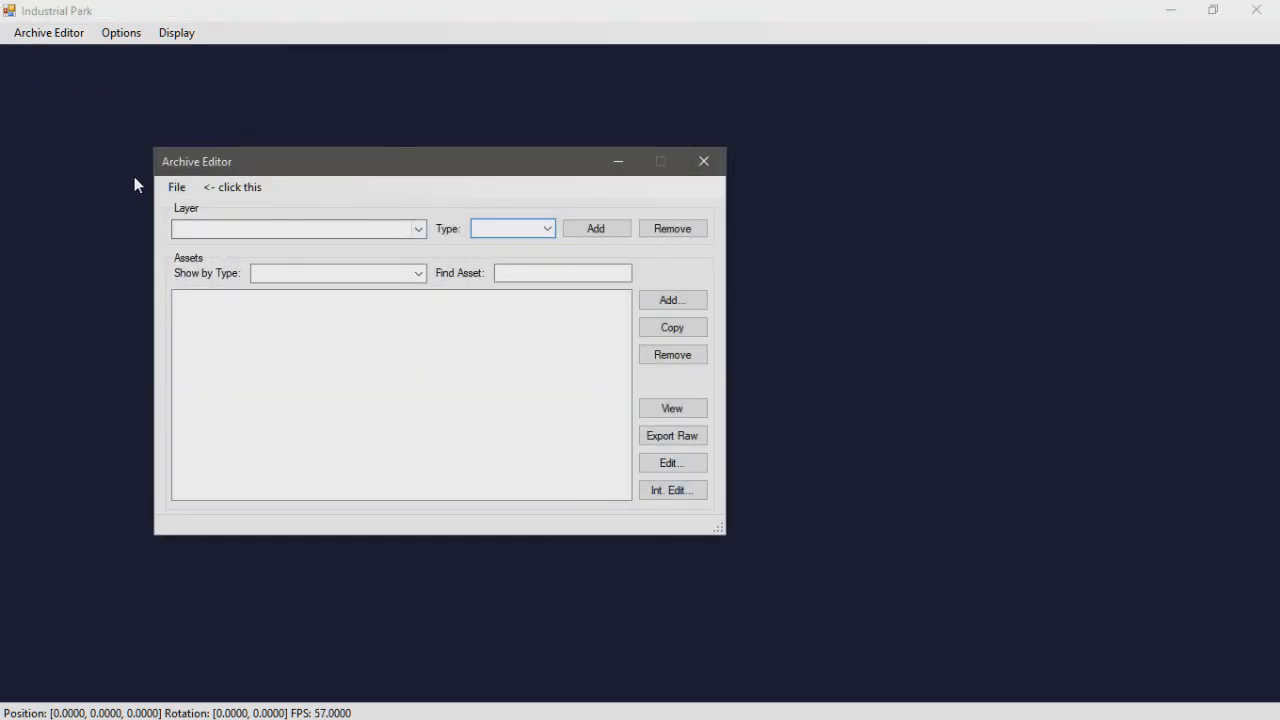
{"action": "left_click", "coordinate": [175, 187]}
{"action": "left_click", "coordinate": [199, 207]}
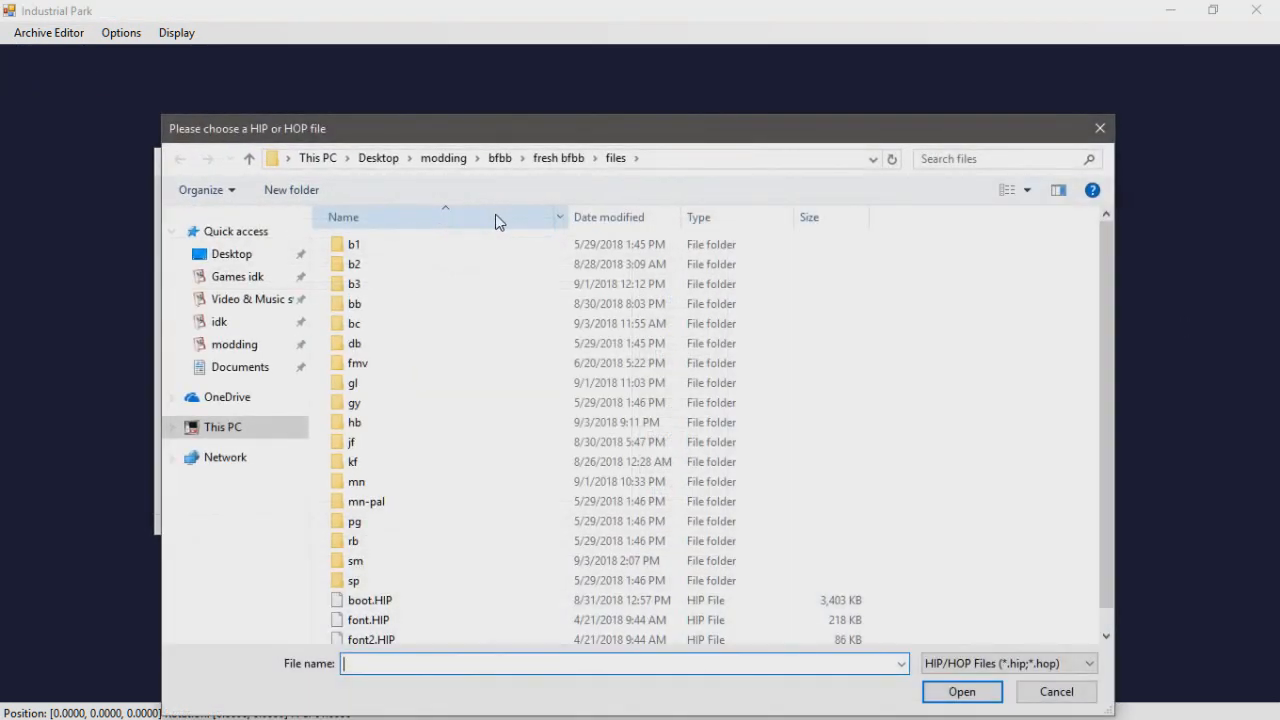
{"action": "left_click", "coordinate": [558, 156]}
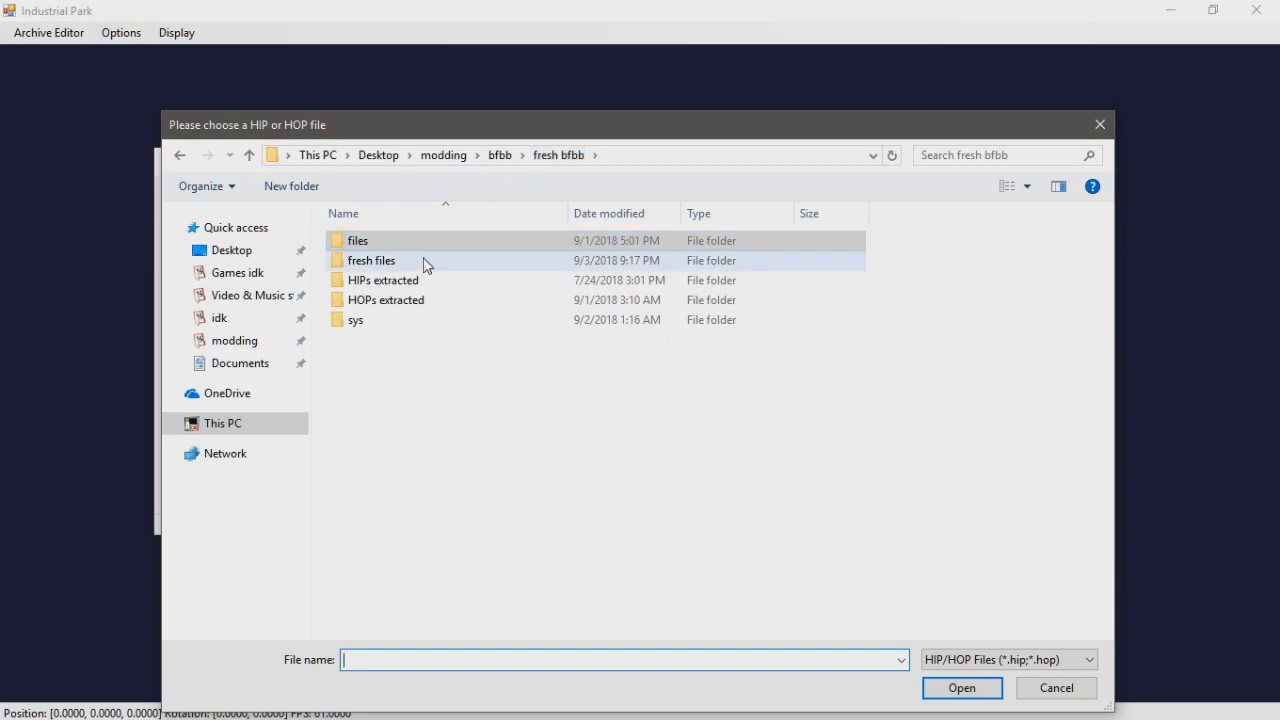
{"action": "double_click", "coordinate": [447, 248]}
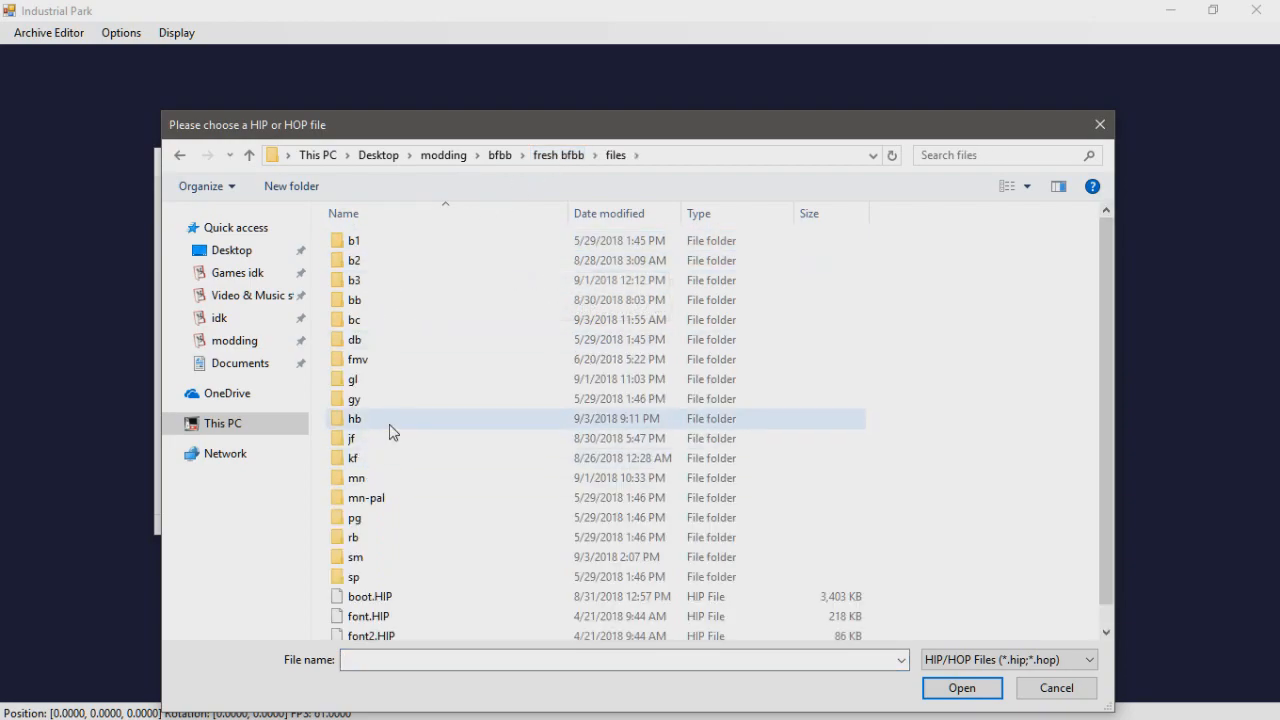
{"action": "double_click", "coordinate": [390, 420]}
{"action": "left_click", "coordinate": [402, 302]}
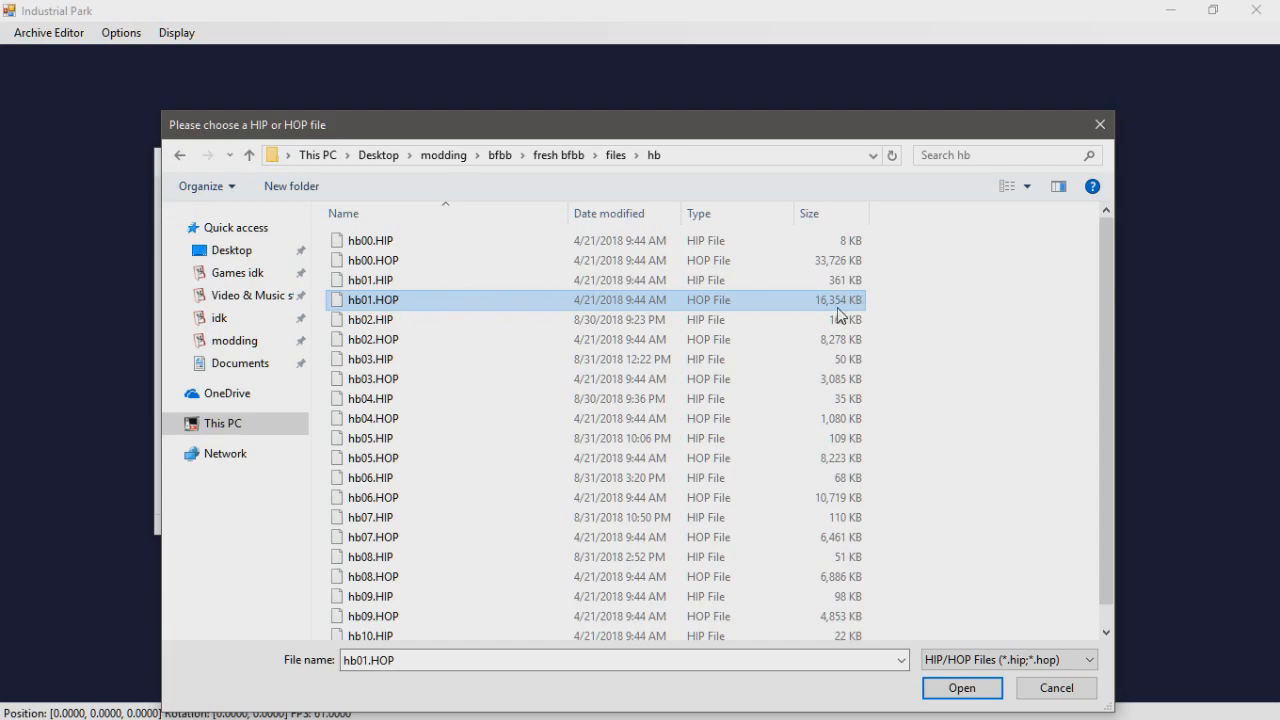
{"action": "left_click", "coordinate": [955, 688]}
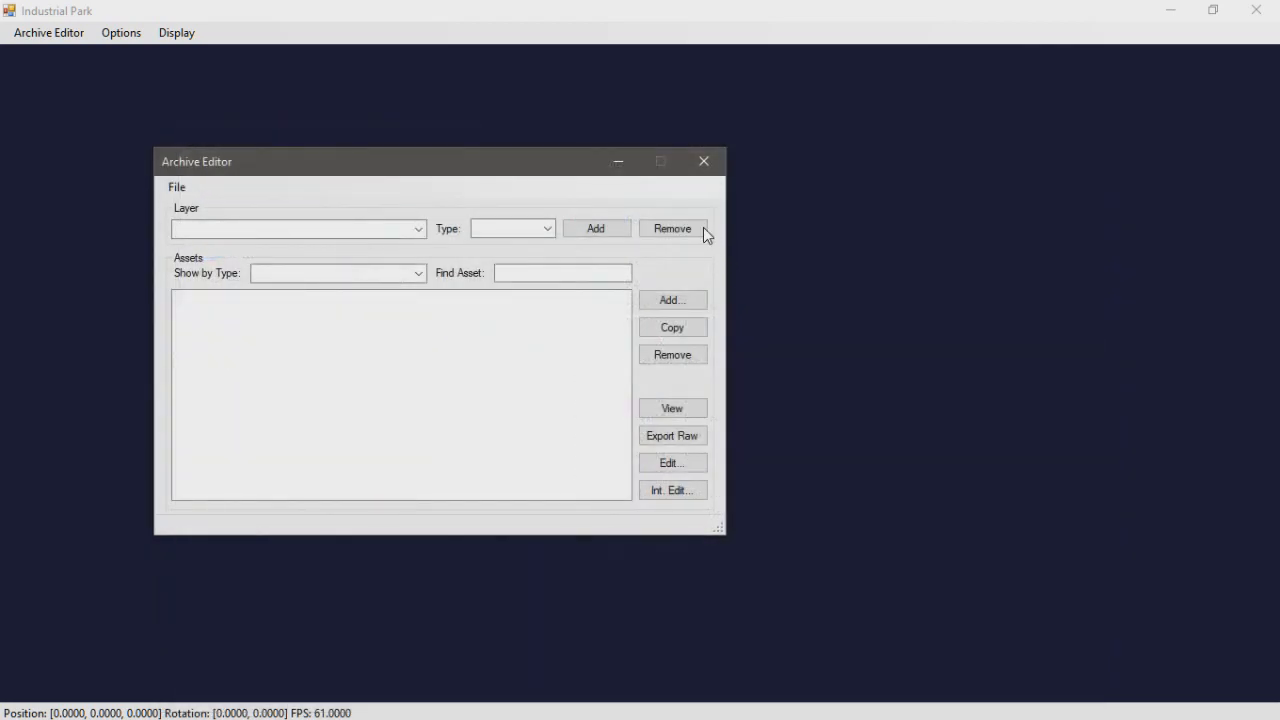
{"action": "left_click", "coordinate": [706, 167]}
Open hb01.HIP from the hb folder in another new archive editor, and close the editor window
{"action": "scroll", "coordinate": [686, 281], "scroll_direction": "down", "scroll_amount": 5}
{"action": "middle_click_drag", "start_coordinate": [686, 281], "coordinate": [1006, 496]}
{"action": "key", "text": "s"}
{"action": "key", "text": "d"}
{"action": "key", "text": "w"}
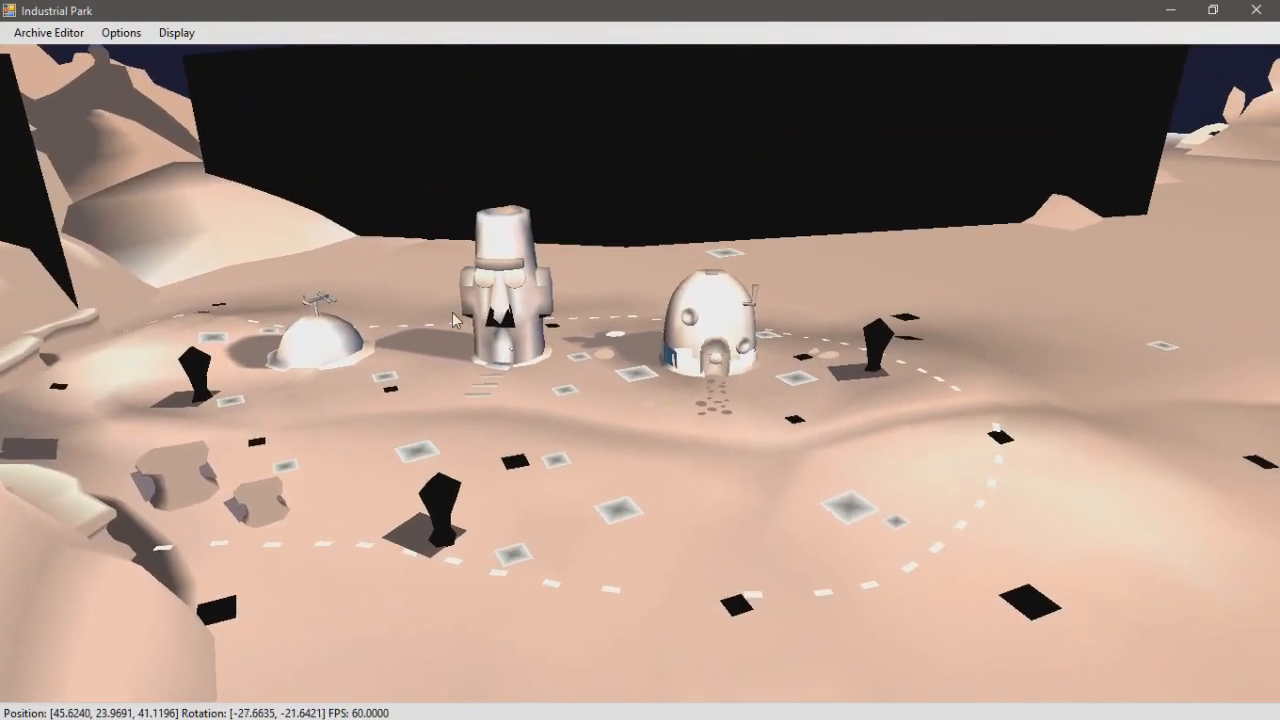
{"action": "left_click", "coordinate": [50, 38]}
{"action": "left_click", "coordinate": [64, 54]}
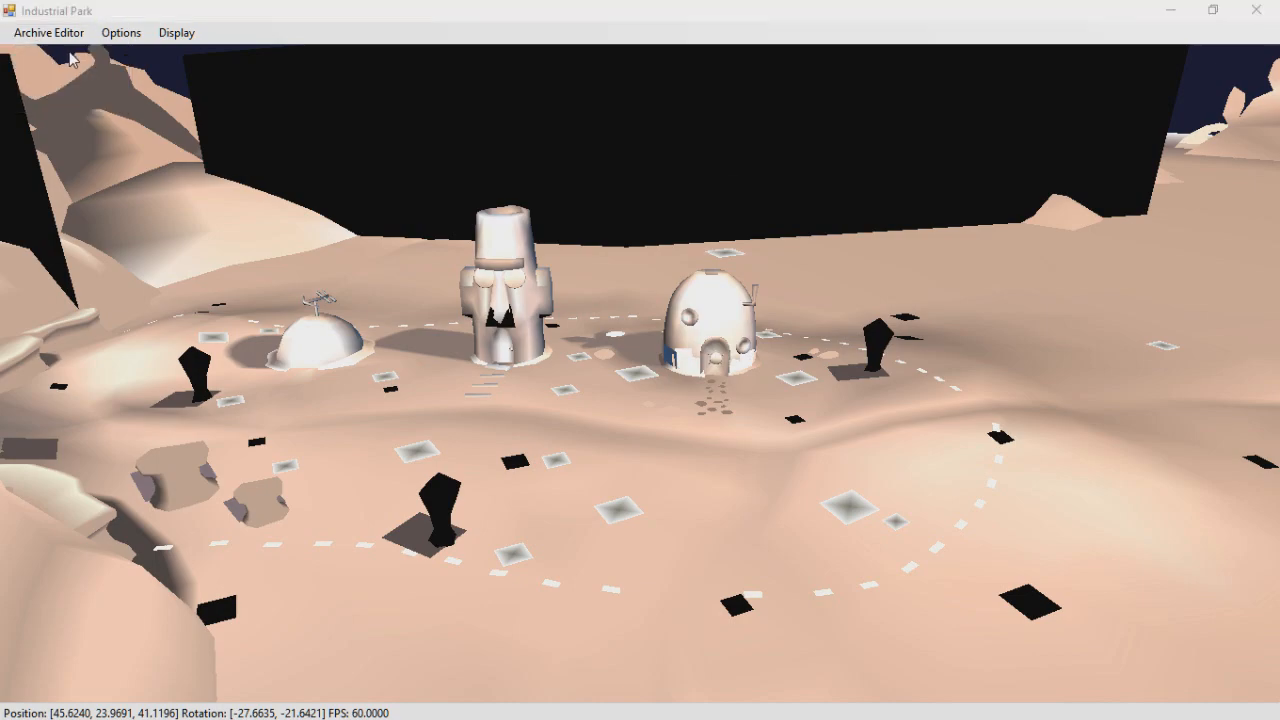
{"action": "left_click", "coordinate": [214, 219]}
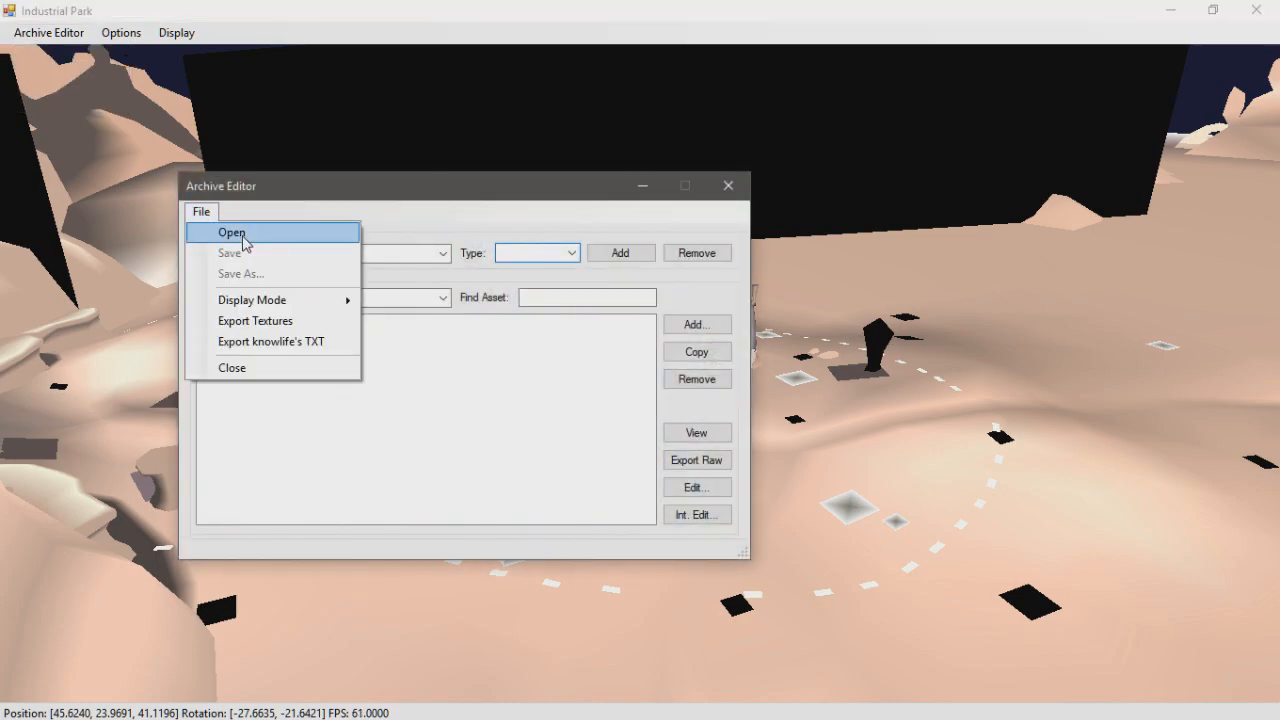
{"action": "left_click", "coordinate": [243, 234]}
{"action": "left_click", "coordinate": [431, 284]}
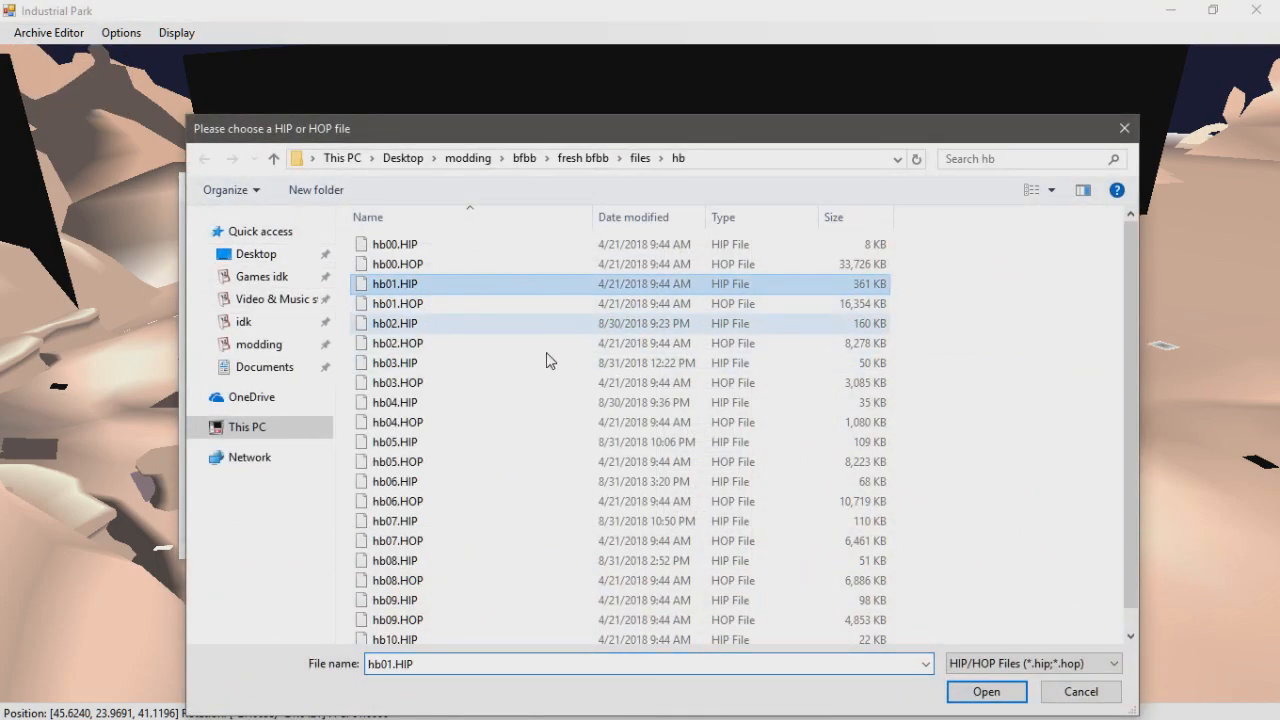
{"action": "left_click", "coordinate": [986, 691]}
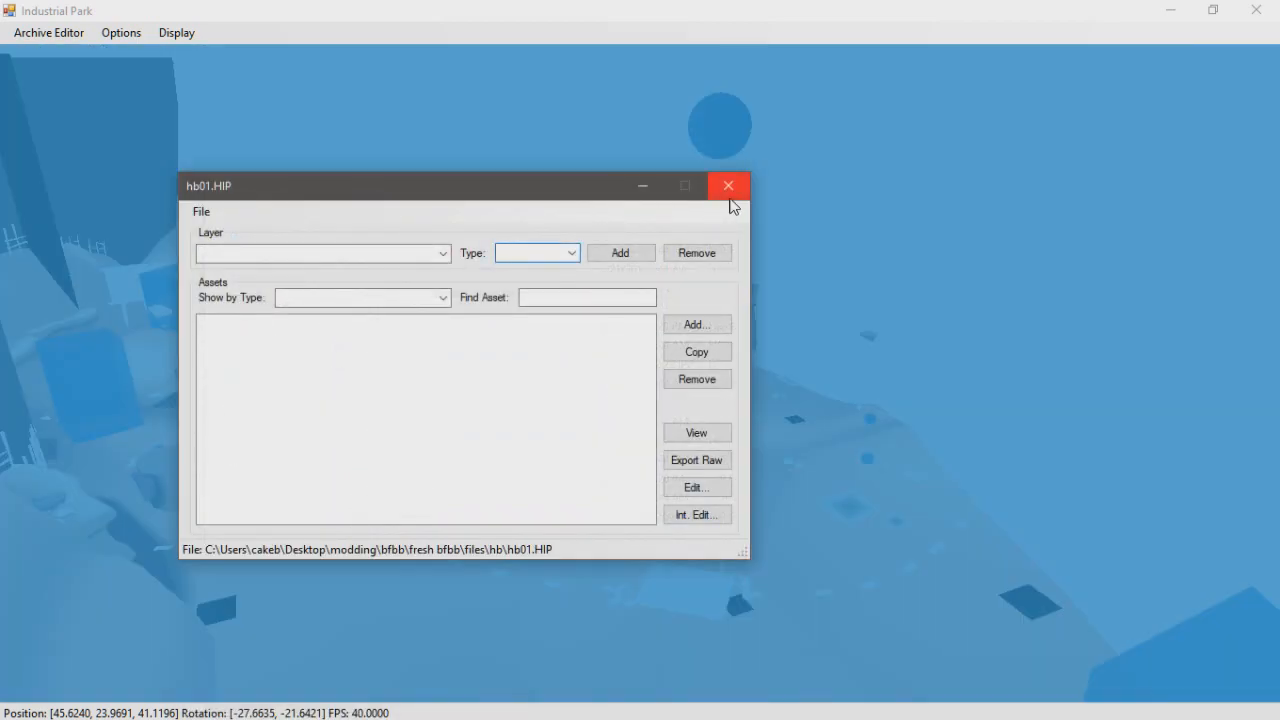
{"action": "left_click", "coordinate": [728, 186]}
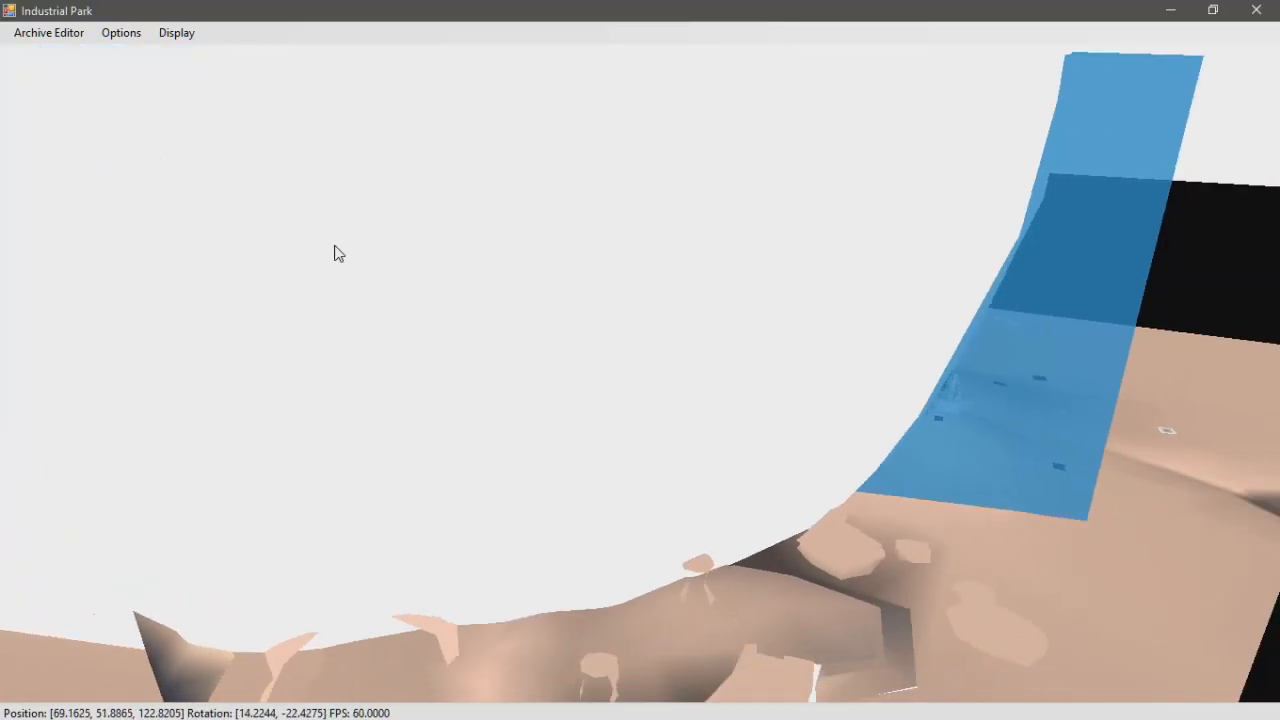
Turn off the display of TRIG assets in the level view
{"action": "key", "text": "s"}
{"action": "middle_click_drag", "start_coordinate": [335, 246], "coordinate": [329, 177]}
{"action": "key", "text": "w"}
{"action": "left_click", "coordinate": [177, 32]}
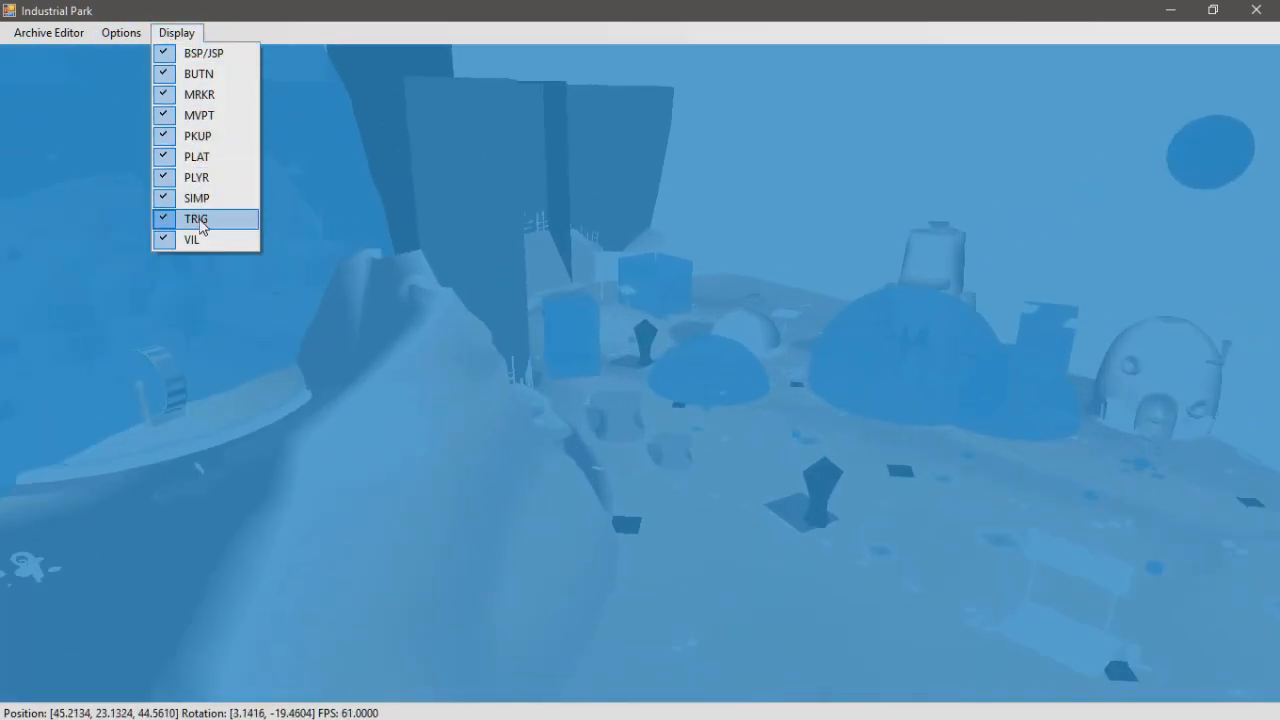
{"action": "left_click", "coordinate": [200, 221]}
Select the small blue marker box on the ground in front of the tall stone-head house
{"action": "middle_click_drag", "start_coordinate": [966, 396], "coordinate": [617, 427]}
{"action": "key", "text": "w"}
{"action": "key", "text": "w"}
{"action": "middle_click_drag", "start_coordinate": [511, 322], "coordinate": [716, 502]}
{"action": "middle_click_drag", "start_coordinate": [834, 480], "coordinate": [176, 413]}
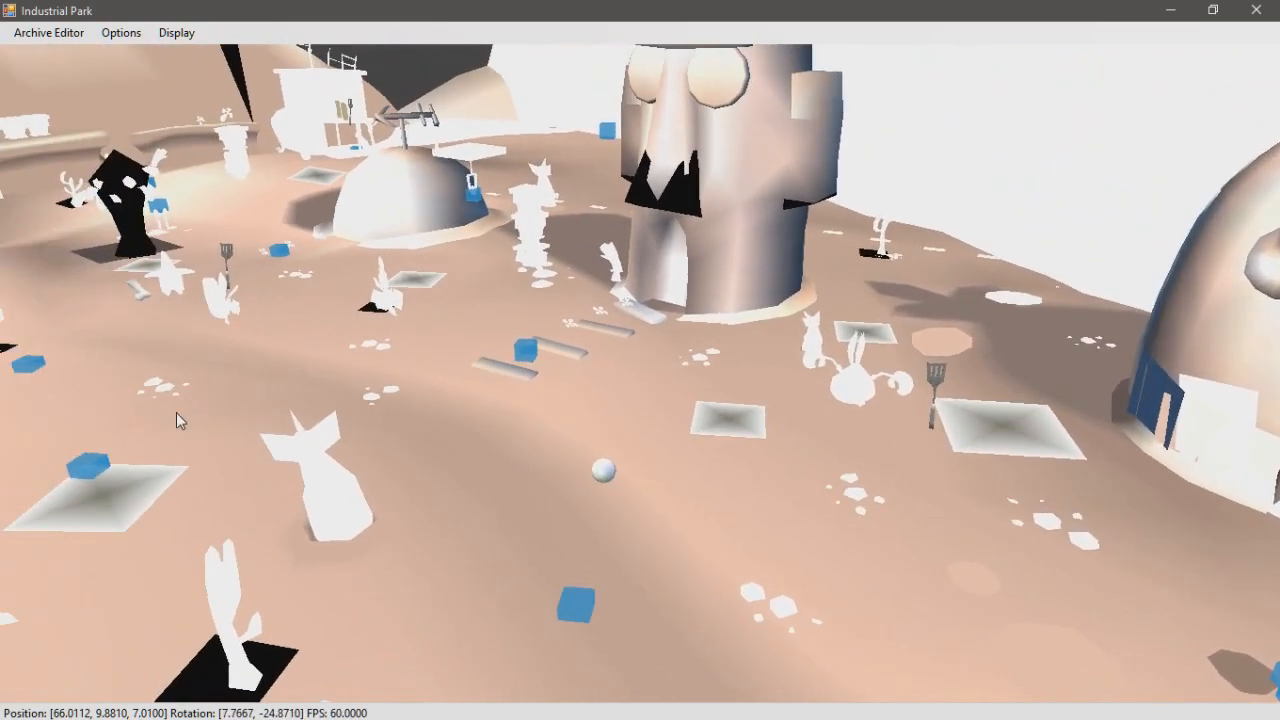
{"action": "left_click", "coordinate": [580, 598]}
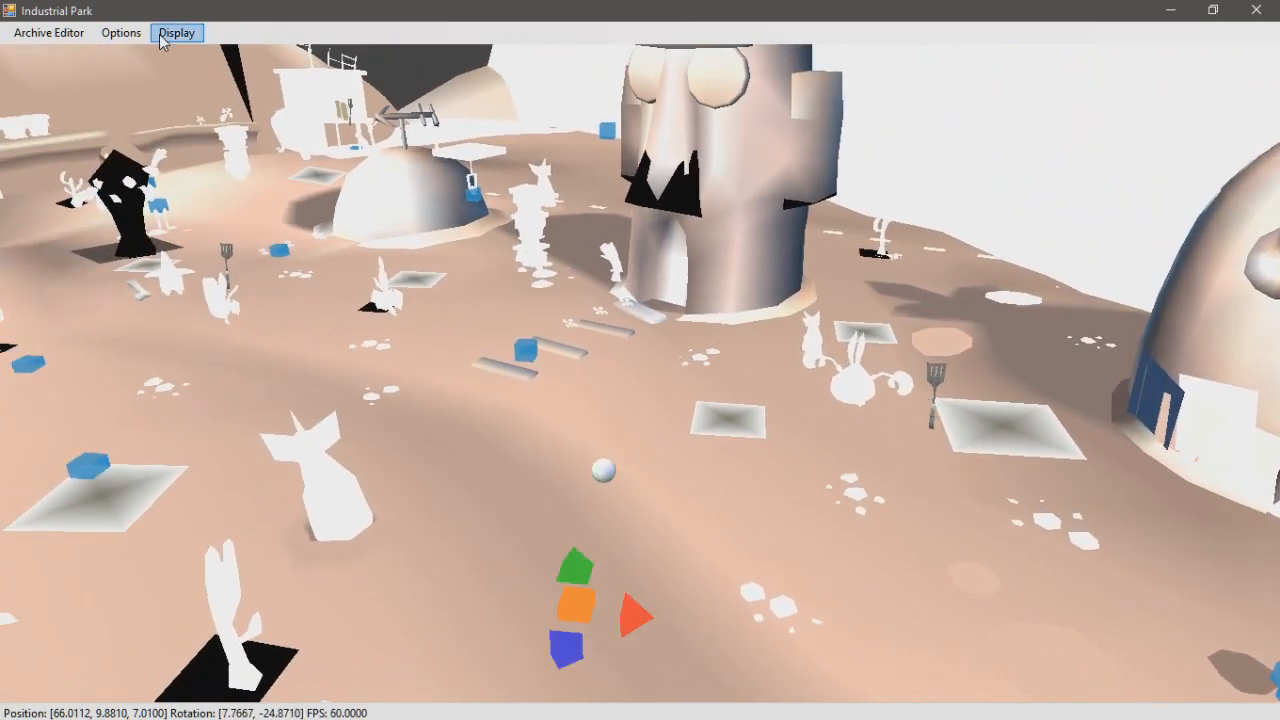
Load the level textures from the hb01 folder inside modding, Industrial Park, Textures
{"action": "left_click", "coordinate": [121, 32]}
{"action": "left_click", "coordinate": [155, 74]}
{"action": "scroll", "coordinate": [657, 449], "scroll_direction": "down", "scroll_amount": 1}
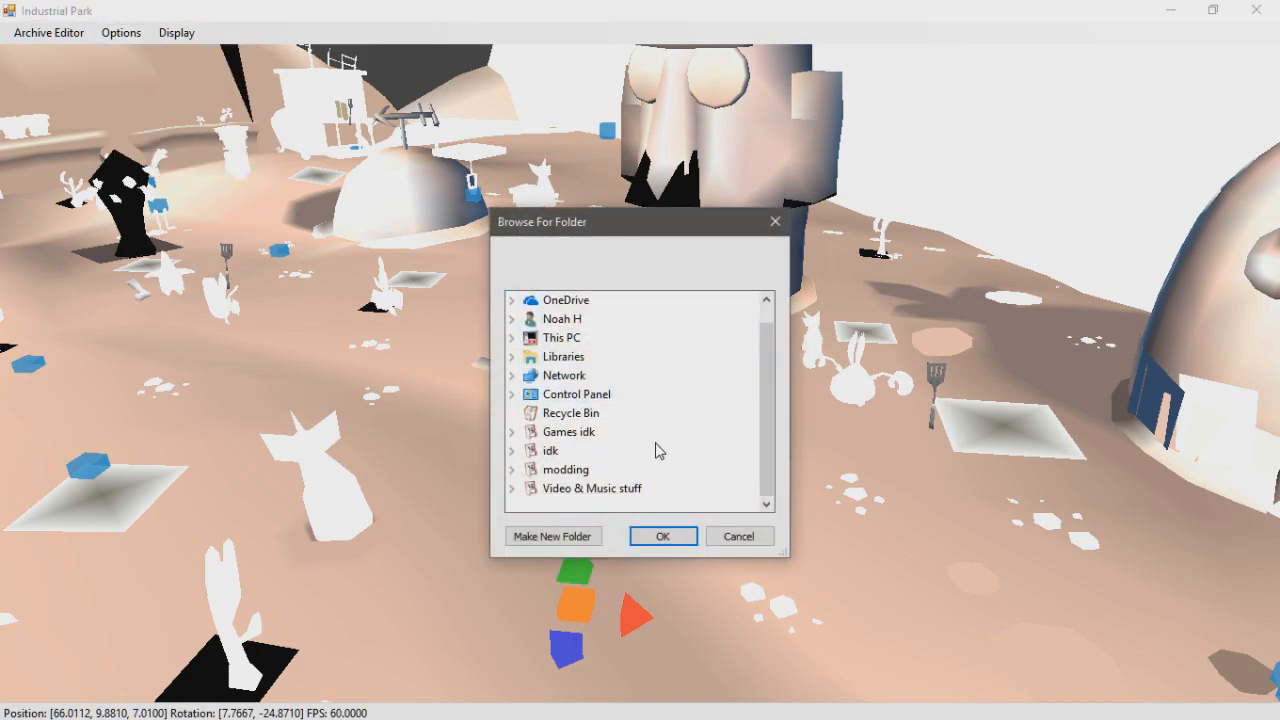
{"action": "left_click", "coordinate": [520, 477]}
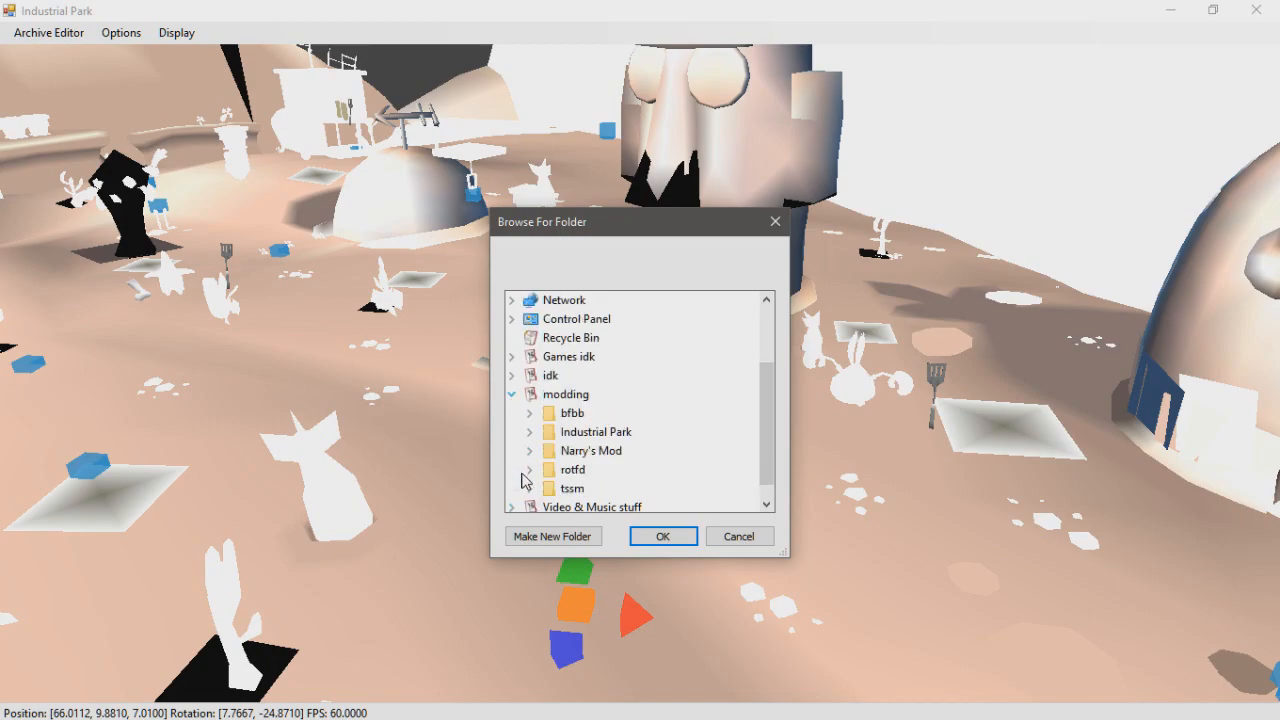
{"action": "left_click", "coordinate": [530, 432]}
{"action": "left_click", "coordinate": [547, 469]}
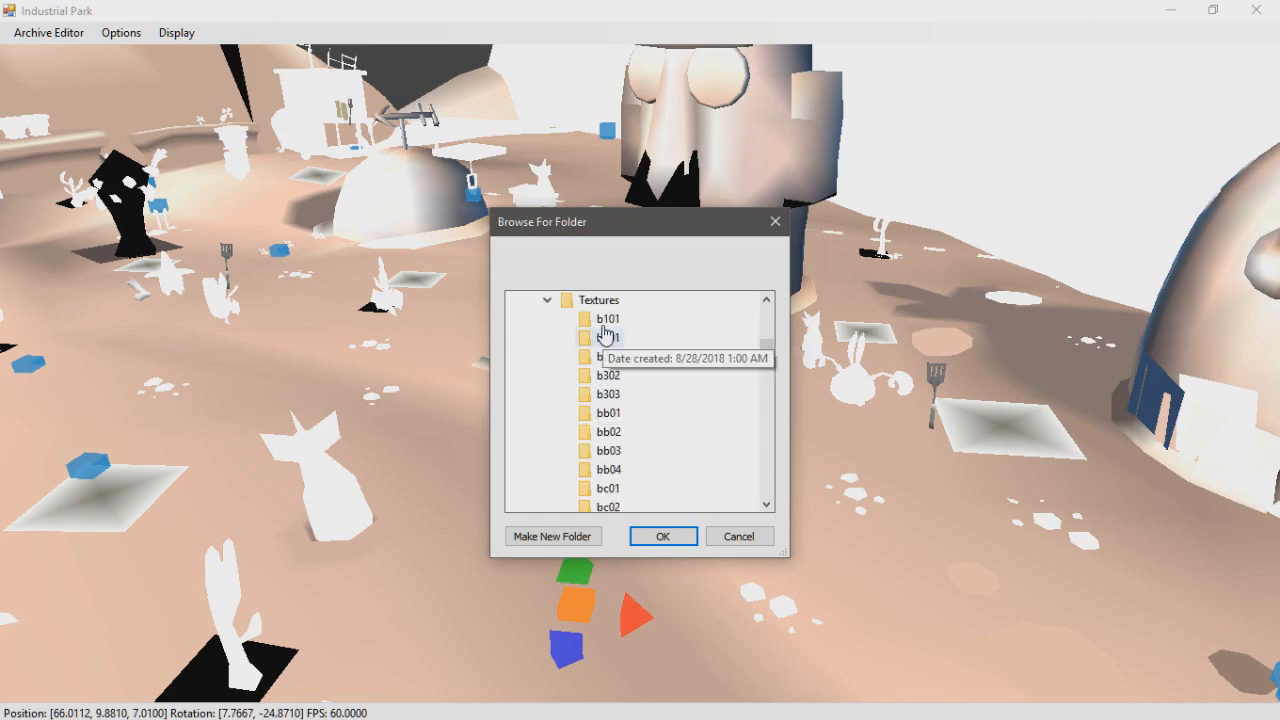
{"action": "scroll", "coordinate": [605, 340], "scroll_direction": "up", "scroll_amount": 1}
{"action": "scroll", "coordinate": [611, 410], "scroll_direction": "down", "scroll_amount": 2}
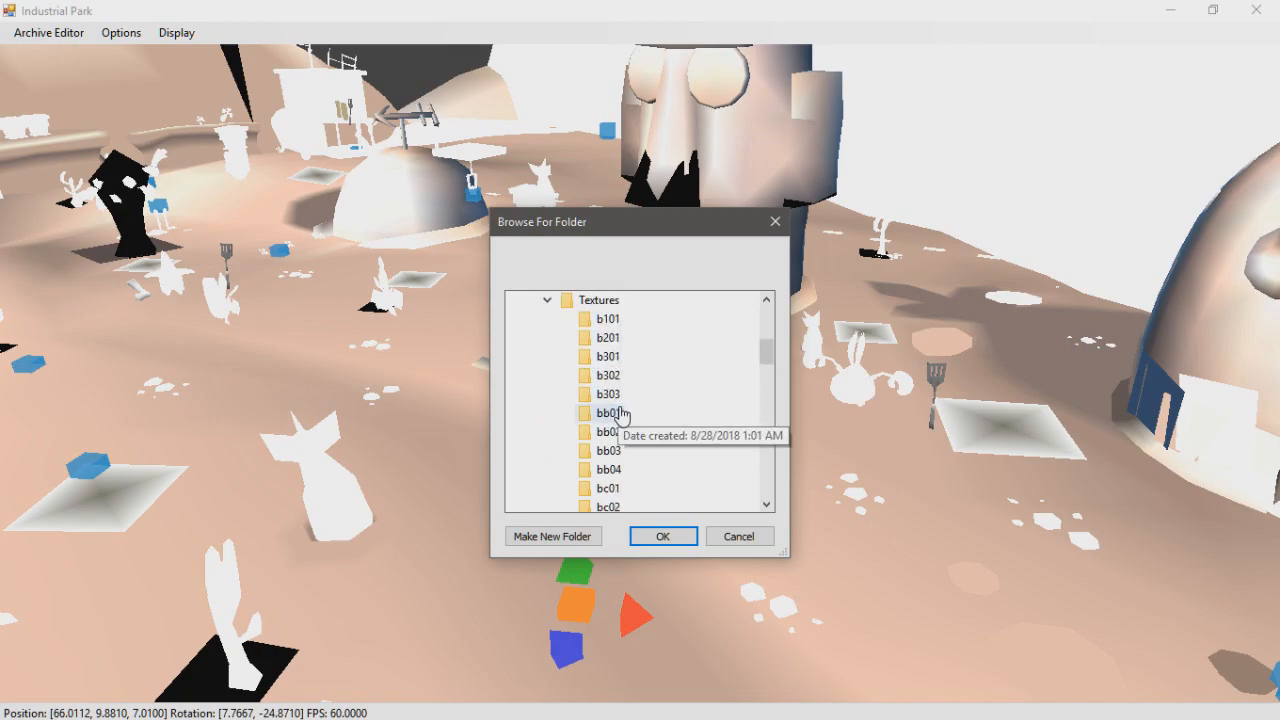
{"action": "scroll", "coordinate": [615, 412], "scroll_direction": "down", "scroll_amount": 5}
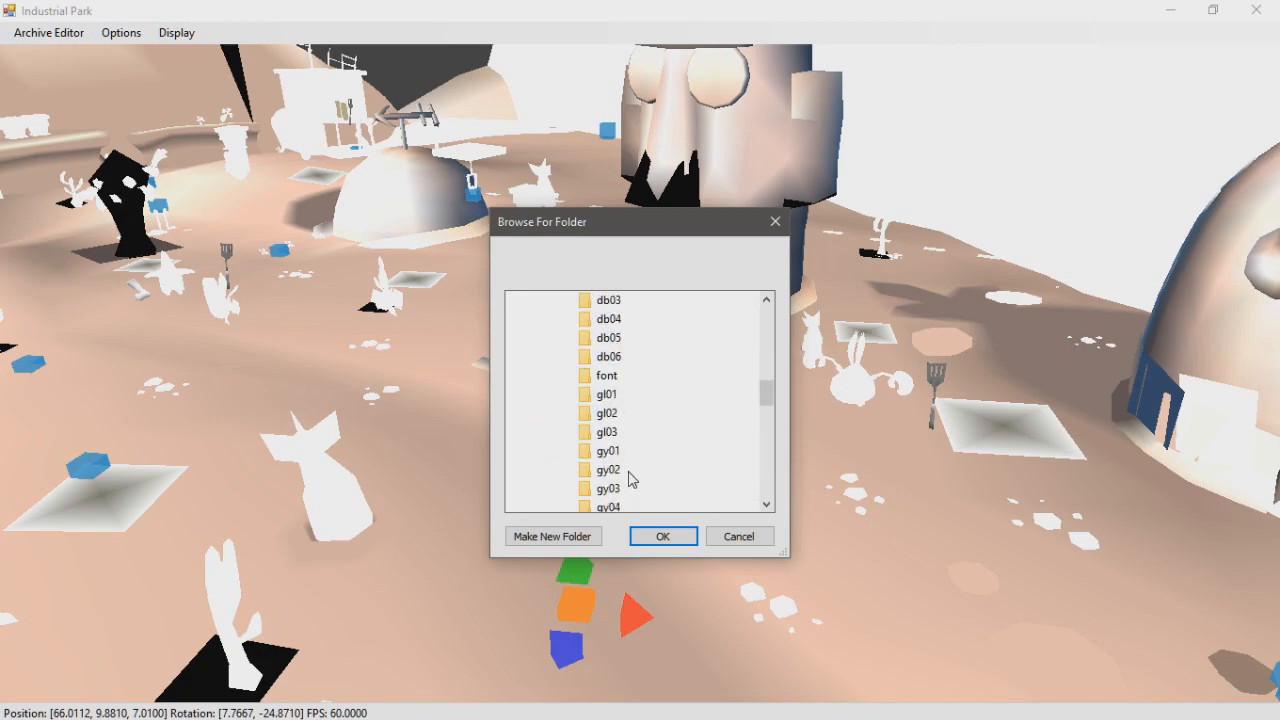
{"action": "scroll", "coordinate": [617, 466], "scroll_direction": "down", "scroll_amount": 1}
{"action": "left_click", "coordinate": [608, 432]}
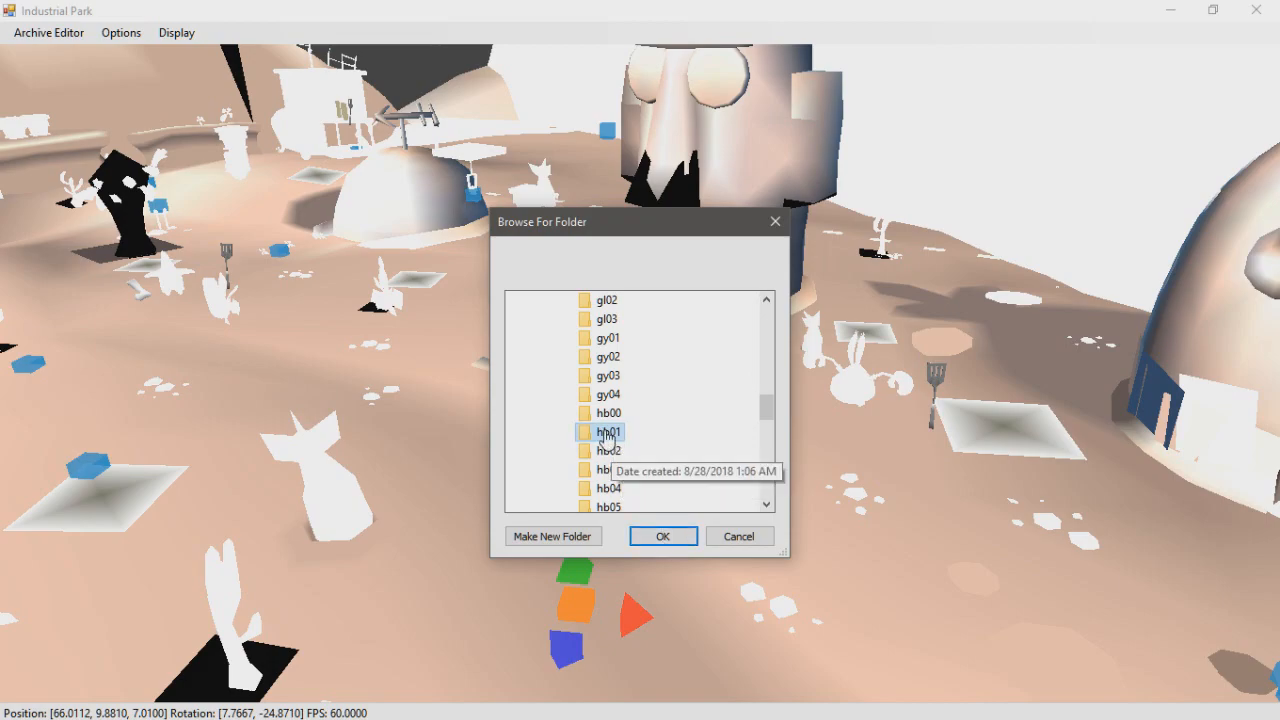
{"action": "left_click", "coordinate": [655, 536]}
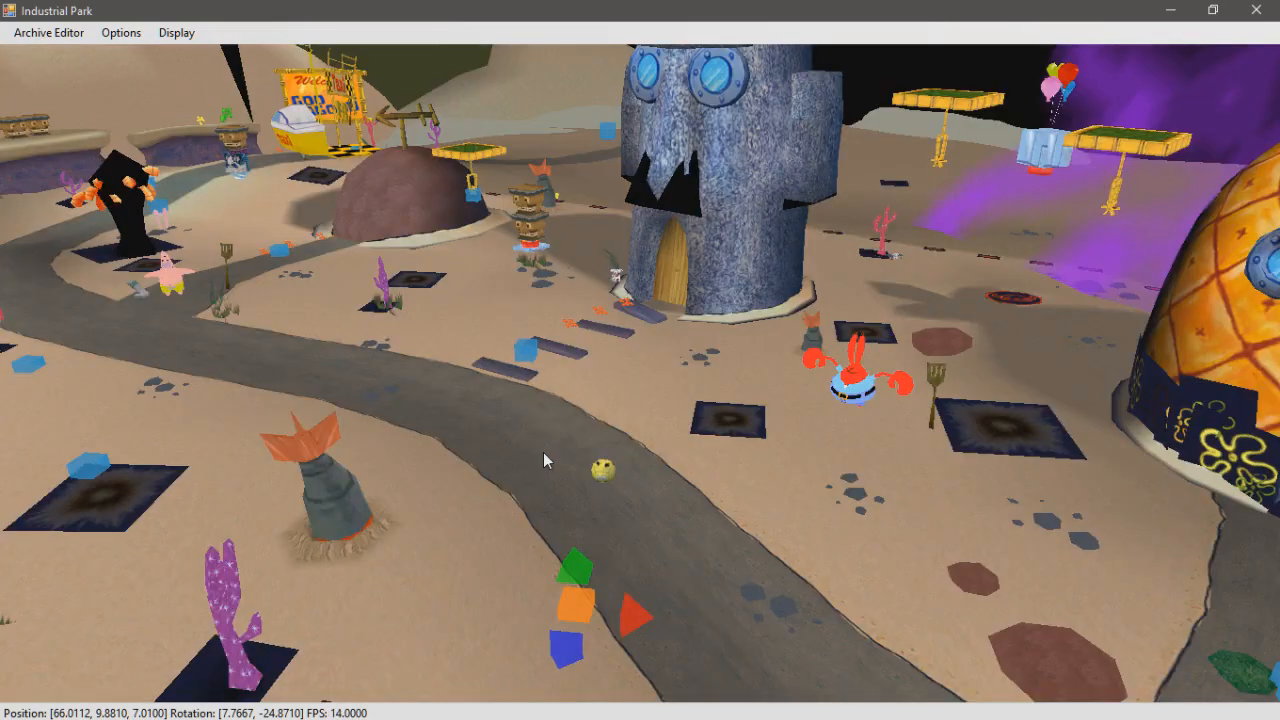
Fly around the textured hb01 level and examine its houses, characters and placed objects
{"action": "middle_click_drag", "start_coordinate": [590, 451], "coordinate": [942, 535]}
{"action": "scroll", "coordinate": [772, 444], "scroll_direction": "down", "scroll_amount": 3}
{"action": "scroll", "coordinate": [778, 443], "scroll_direction": "up", "scroll_amount": 1}
{"action": "scroll", "coordinate": [778, 443], "scroll_direction": "up", "scroll_amount": 1}
{"action": "middle_click_drag", "start_coordinate": [367, 335], "coordinate": [231, 298]}
{"action": "middle_click_drag", "start_coordinate": [681, 401], "coordinate": [234, 252]}
{"action": "scroll", "coordinate": [234, 252], "scroll_direction": "down", "scroll_amount": 7}
{"action": "middle_click_drag", "start_coordinate": [306, 202], "coordinate": [120, 295]}
{"action": "scroll", "coordinate": [859, 313], "scroll_direction": "down", "scroll_amount": 3}
{"action": "scroll", "coordinate": [571, 330], "scroll_direction": "up", "scroll_amount": 7}
{"action": "middle_click_drag", "start_coordinate": [575, 340], "coordinate": [681, 349]}
{"action": "right_click_drag", "start_coordinate": [682, 349], "coordinate": [501, 349]}
{"action": "middle_click_drag", "start_coordinate": [501, 349], "coordinate": [391, 322]}
{"action": "middle_click_drag", "start_coordinate": [575, 400], "coordinate": [1182, 508]}
{"action": "middle_click_drag", "start_coordinate": [760, 458], "coordinate": [722, 398]}
{"action": "right_click_drag", "start_coordinate": [722, 398], "coordinate": [854, 390]}
{"action": "middle_click_drag", "start_coordinate": [854, 390], "coordinate": [805, 340]}
{"action": "scroll", "coordinate": [653, 388], "scroll_direction": "up", "scroll_amount": 7}
{"action": "scroll", "coordinate": [653, 388], "scroll_direction": "up", "scroll_amount": 1}
{"action": "middle_click_drag", "start_coordinate": [653, 388], "coordinate": [668, 376]}
{"action": "right_click_drag", "start_coordinate": [668, 376], "coordinate": [680, 389]}
{"action": "middle_click_drag", "start_coordinate": [680, 389], "coordinate": [554, 420]}
{"action": "scroll", "coordinate": [537, 361], "scroll_direction": "up", "scroll_amount": 1}
Select the orange-topped pipe plant and move it along its axes off its crater, up and towards the road
{"action": "left_click", "coordinate": [554, 420]}
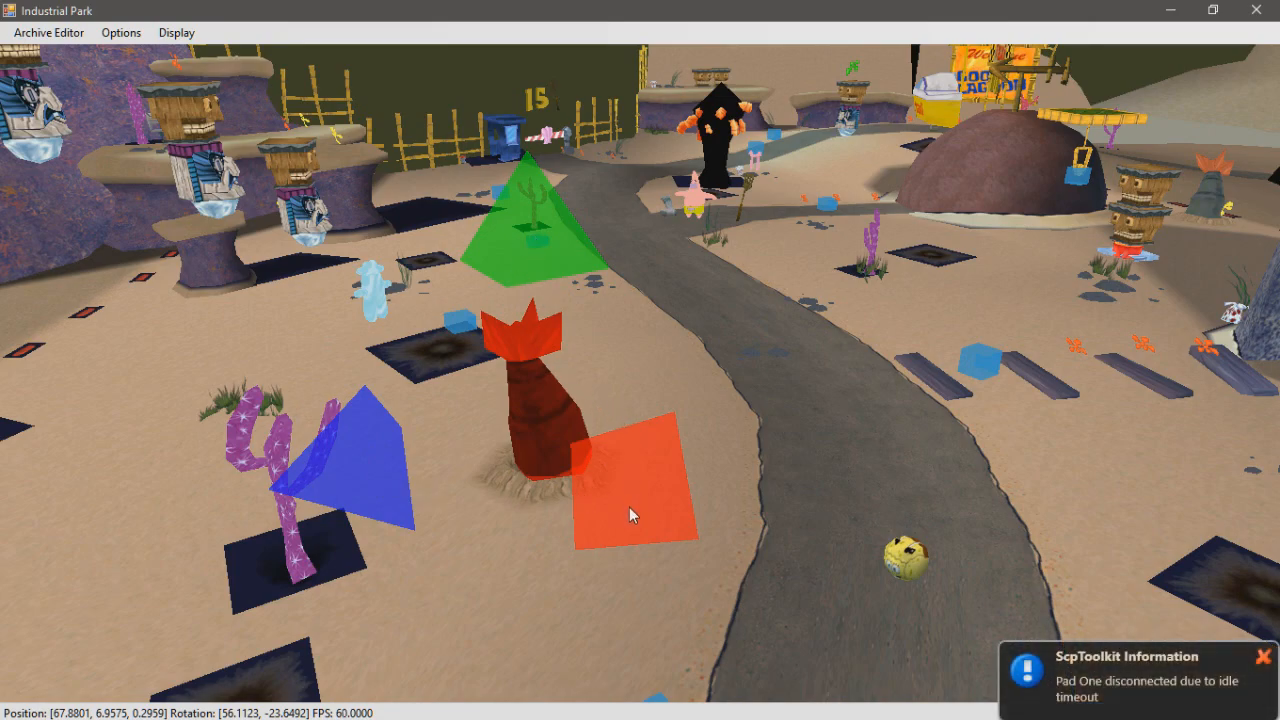
{"action": "left_click_drag", "start_coordinate": [629, 495], "coordinate": [604, 548]}
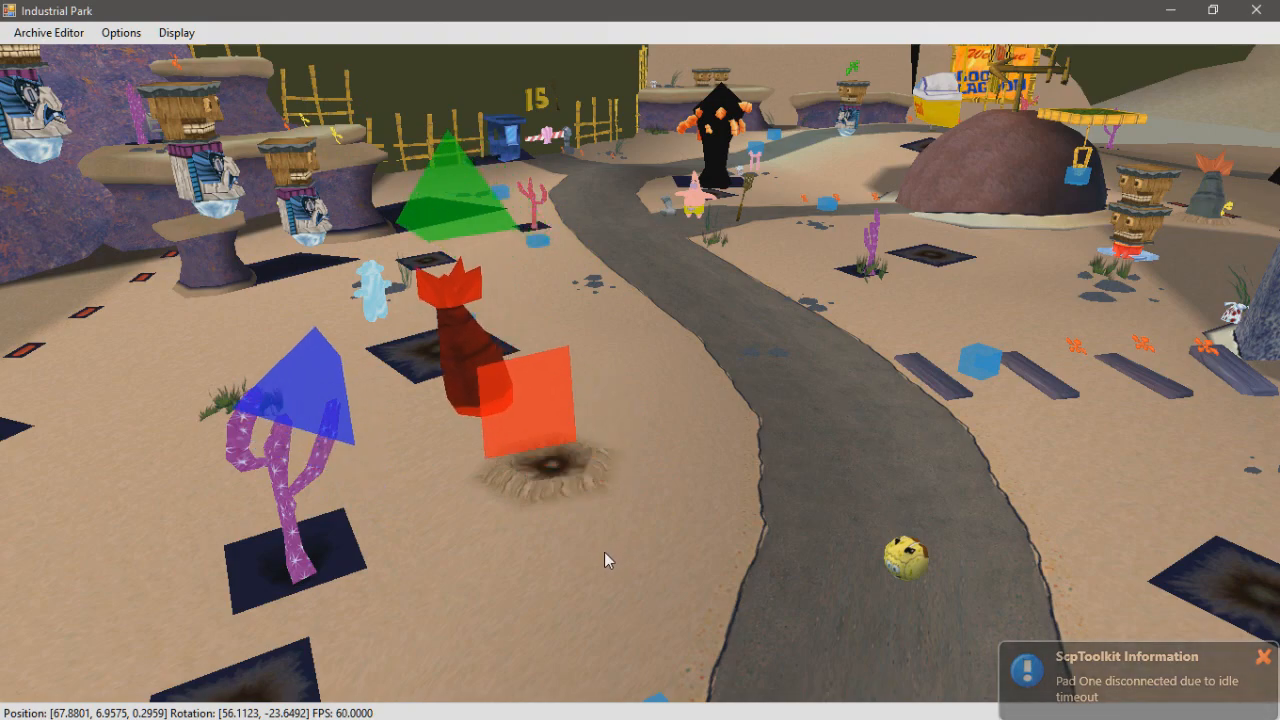
{"action": "mouse_move", "coordinate": [328, 423]}
{"action": "left_mouse_down"}
{"action": "mouse_move", "coordinate": [315, 425]}
{"action": "mouse_move", "coordinate": [368, 420]}
{"action": "mouse_move", "coordinate": [347, 422]}
{"action": "left_mouse_up"}
{"action": "mouse_move", "coordinate": [611, 203]}
{"action": "left_mouse_down"}
{"action": "mouse_move", "coordinate": [610, 181]}
{"action": "mouse_move", "coordinate": [612, 203]}
{"action": "left_mouse_up"}
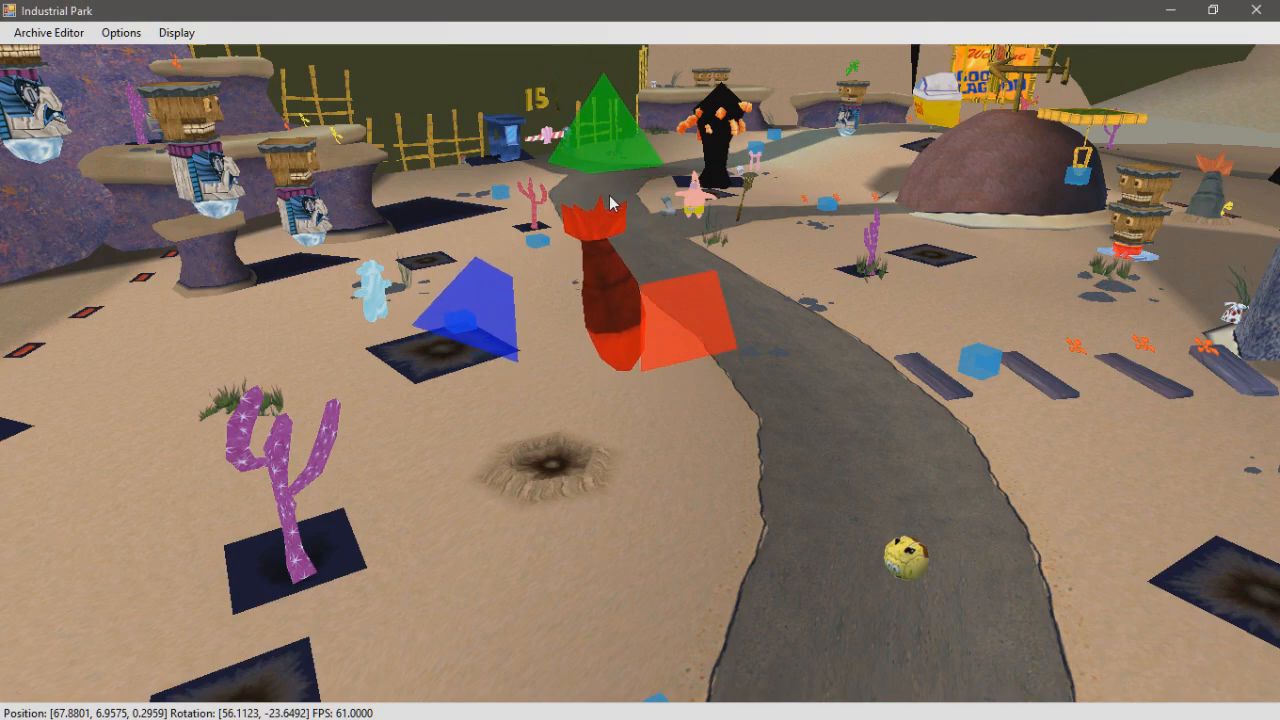
{"action": "left_click_drag", "start_coordinate": [609, 201], "coordinate": [626, 189]}
Open the asset list of the hb01.HIP archive and place its window clear of the selected red bomb in the level
{"action": "middle_click_drag", "start_coordinate": [705, 414], "coordinate": [718, 376]}
{"action": "key", "text": "shift+s"}
{"action": "key", "text": "shift+w"}
{"action": "key", "text": "w"}
{"action": "key", "text": "shift+w"}
{"action": "key", "text": "shift+s"}
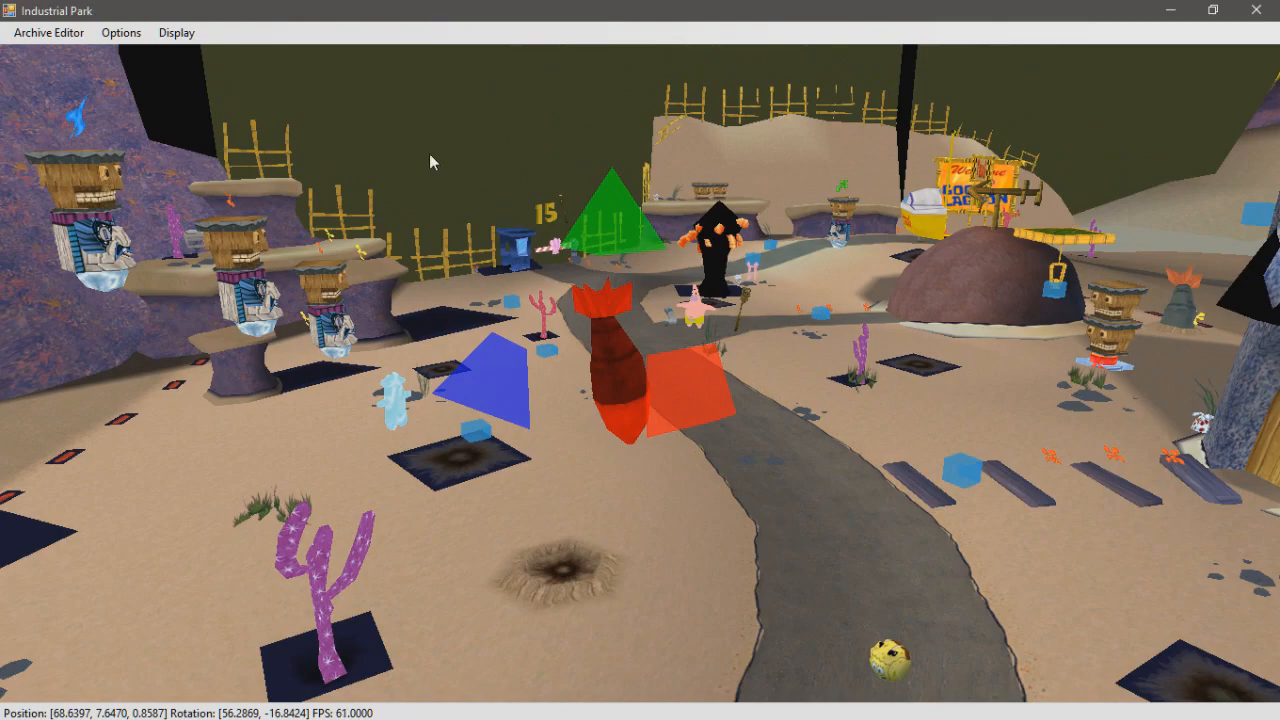
{"action": "left_click", "coordinate": [49, 33]}
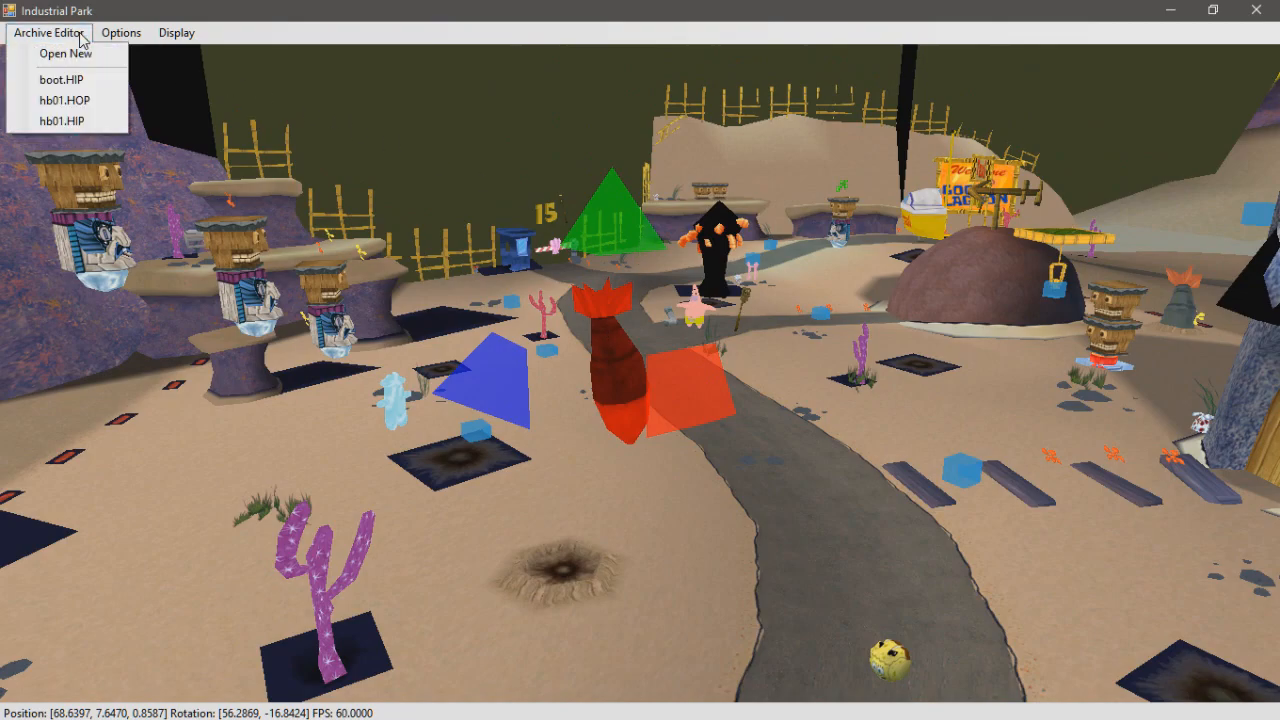
{"action": "left_click", "coordinate": [69, 122]}
{"action": "left_click_drag", "start_coordinate": [393, 196], "coordinate": [918, 229]}
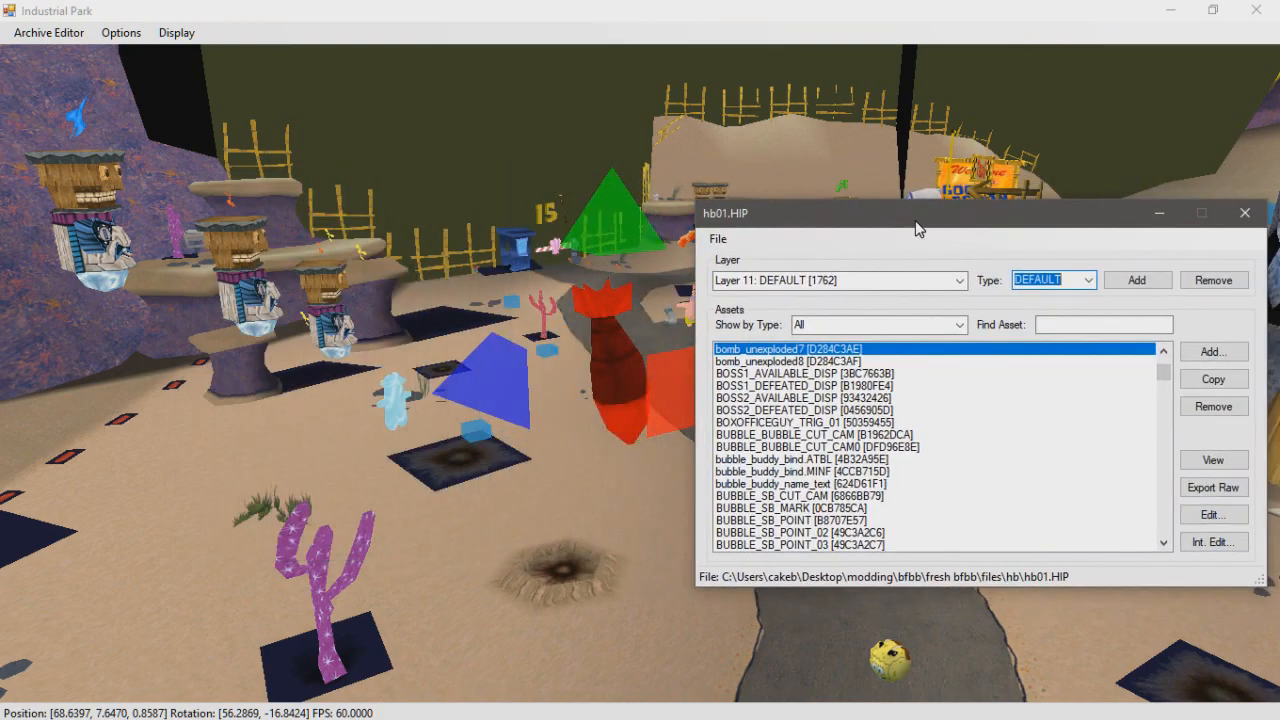
Pick the pale blue bubble figure in the level to locate its asset in the hb01.HIP list
{"action": "left_click", "coordinate": [835, 350]}
{"action": "left_click", "coordinate": [392, 405]}
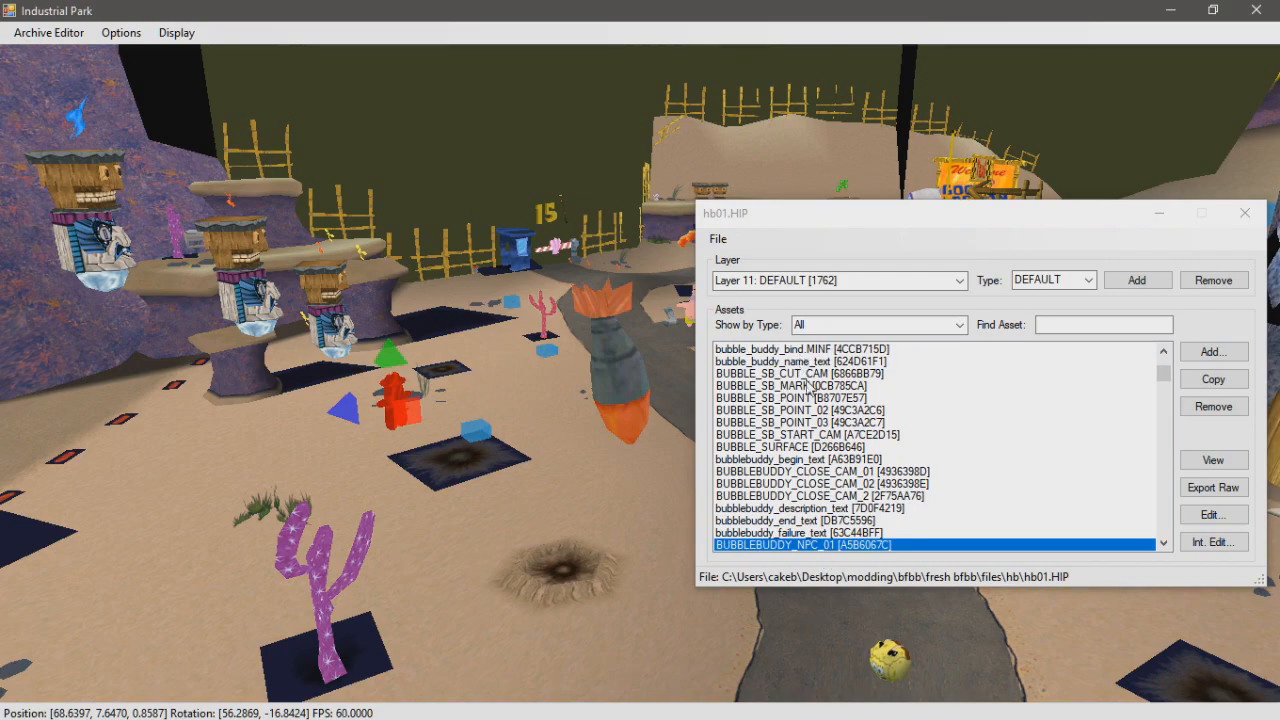
Go through the bomb_unexploded assets, select bomb_unexploded7, and move the archive window higher beside the bomb
{"action": "scroll", "coordinate": [822, 445], "scroll_direction": "up", "scroll_amount": 5}
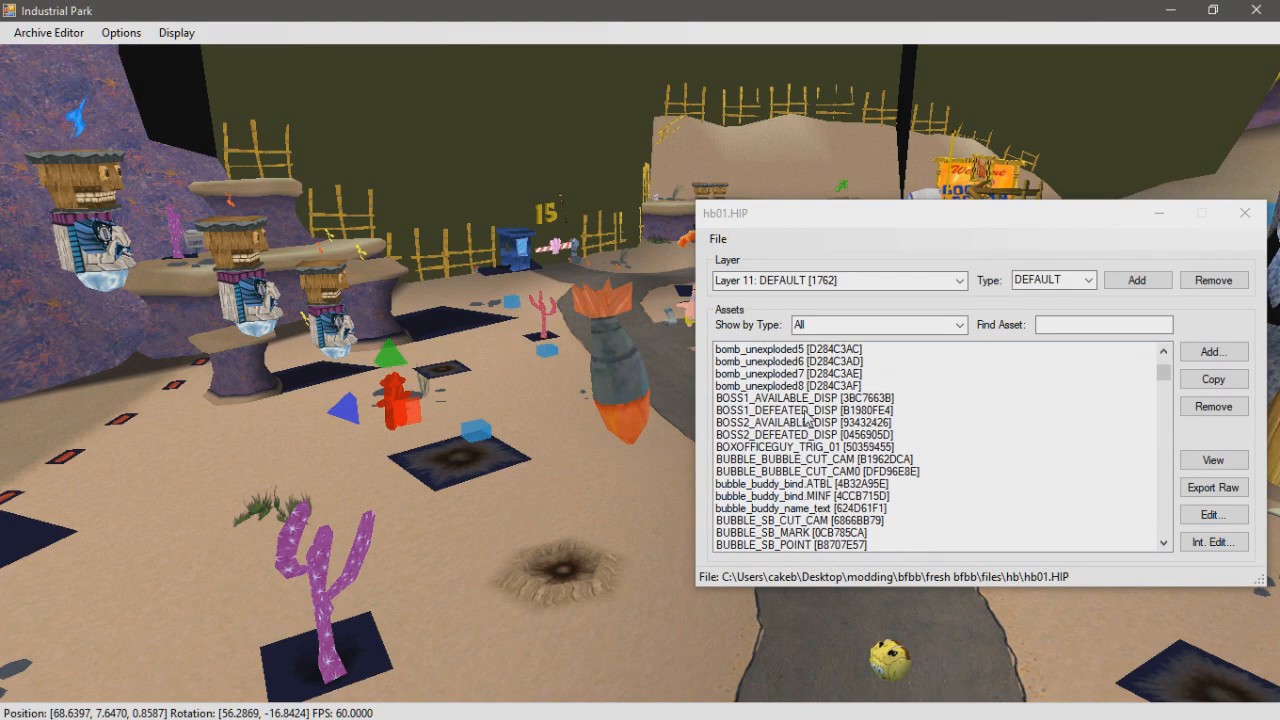
{"action": "left_click", "coordinate": [790, 390]}
{"action": "scroll", "coordinate": [790, 390], "scroll_direction": "up", "scroll_amount": 2}
{"action": "left_click", "coordinate": [800, 385]}
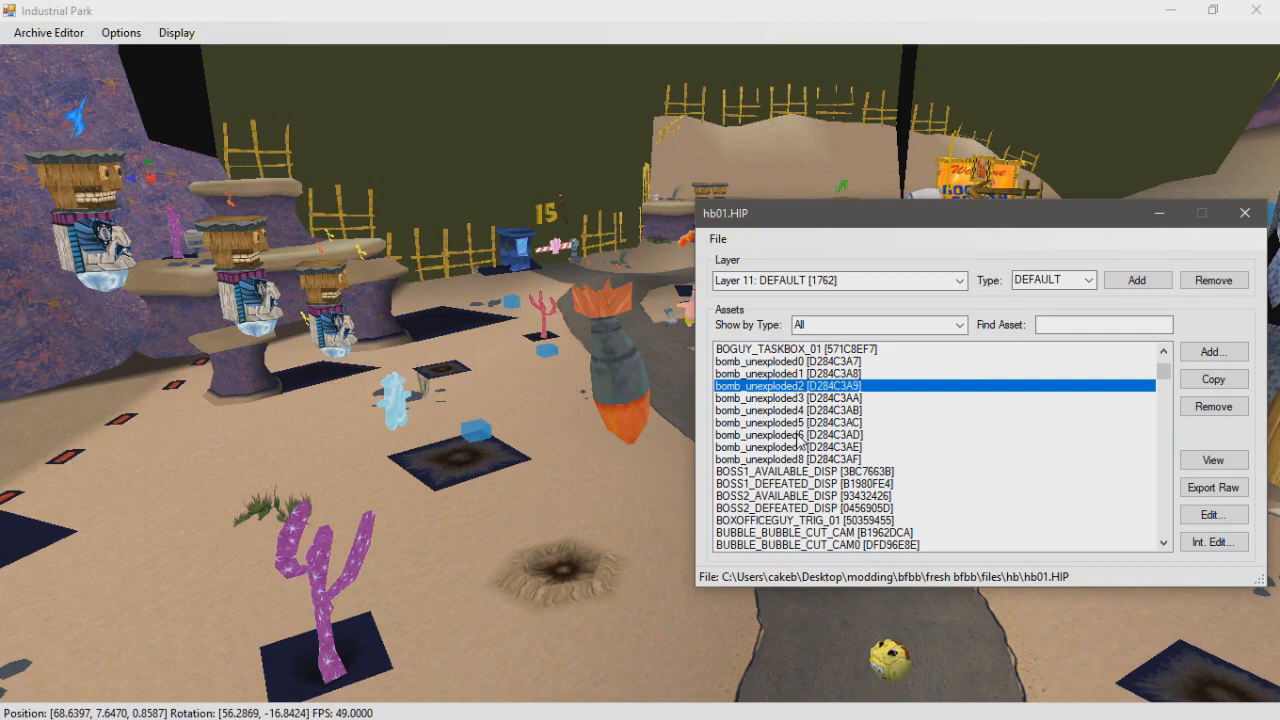
{"action": "left_click", "coordinate": [827, 362]}
{"action": "left_click", "coordinate": [826, 374]}
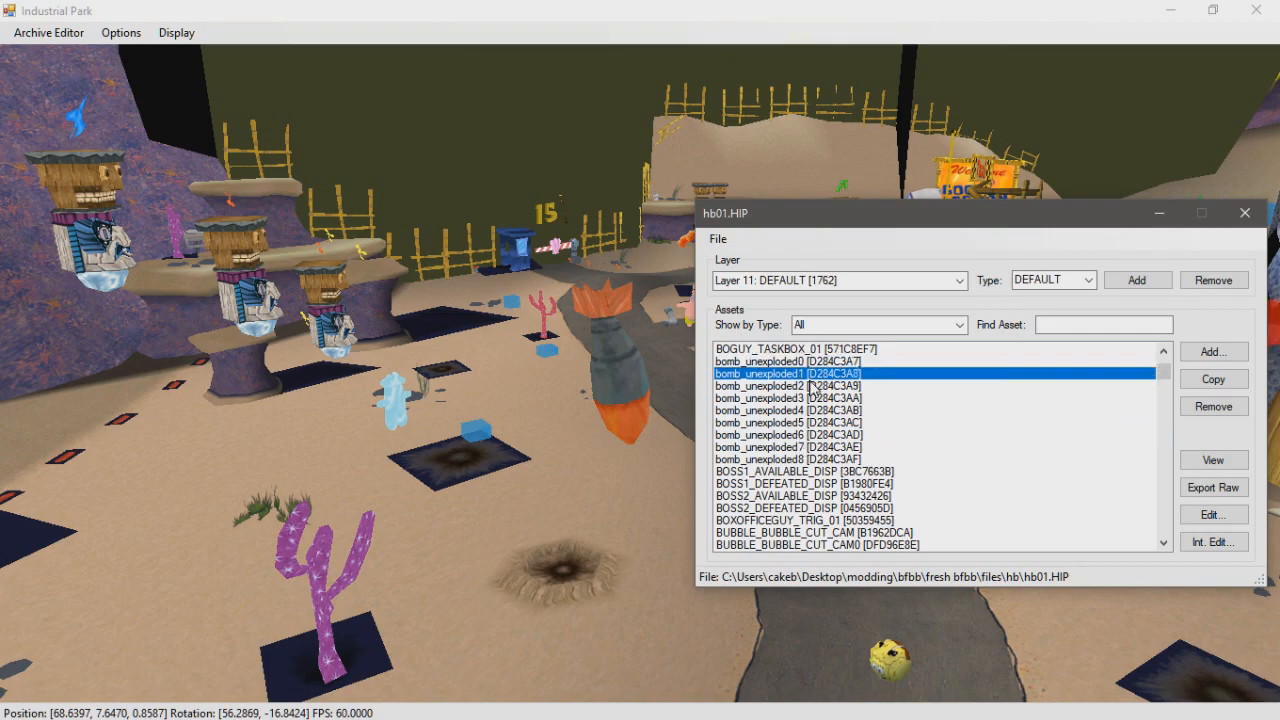
{"action": "left_click", "coordinate": [811, 385]}
{"action": "left_click", "coordinate": [808, 398]}
{"action": "left_click", "coordinate": [805, 410]}
{"action": "left_click", "coordinate": [804, 423]}
{"action": "left_click", "coordinate": [803, 436]}
{"action": "left_click", "coordinate": [803, 448]}
{"action": "middle_click_drag", "start_coordinate": [521, 443], "coordinate": [554, 423]}
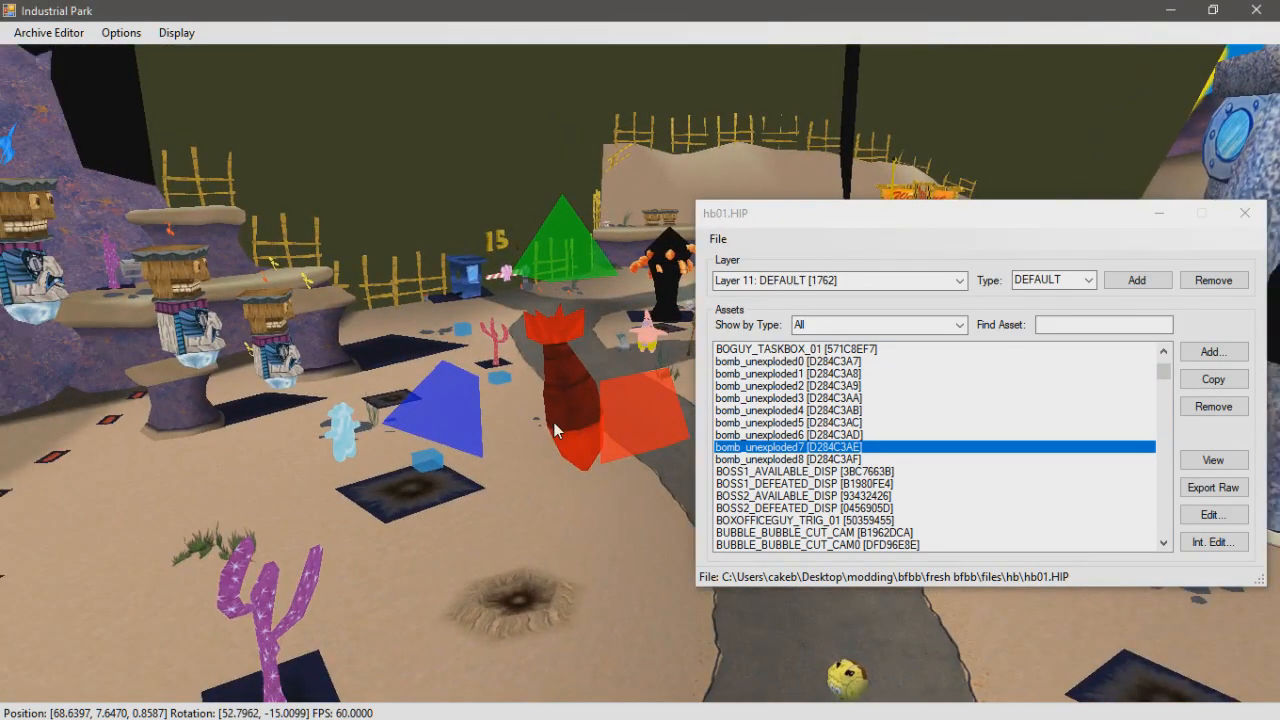
{"action": "left_click_drag", "start_coordinate": [830, 217], "coordinate": [829, 157]}
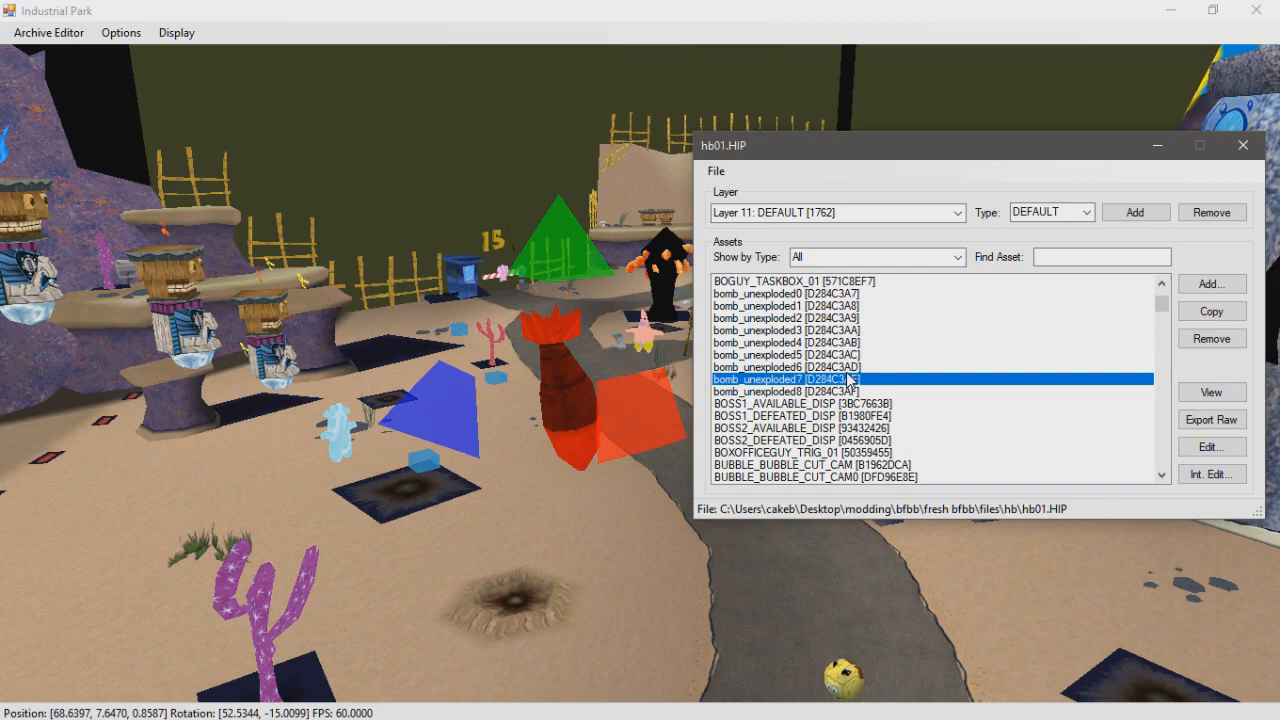
Switch to File Explorer and open Settings.ini from the modding, bfbb, modified bfbb, hb01.HIP.d folder
{"action": "key", "text": "alt+Tab"}
{"action": "key", "text": "alt+Tab"}
{"action": "key", "text": "alt+Tab"}
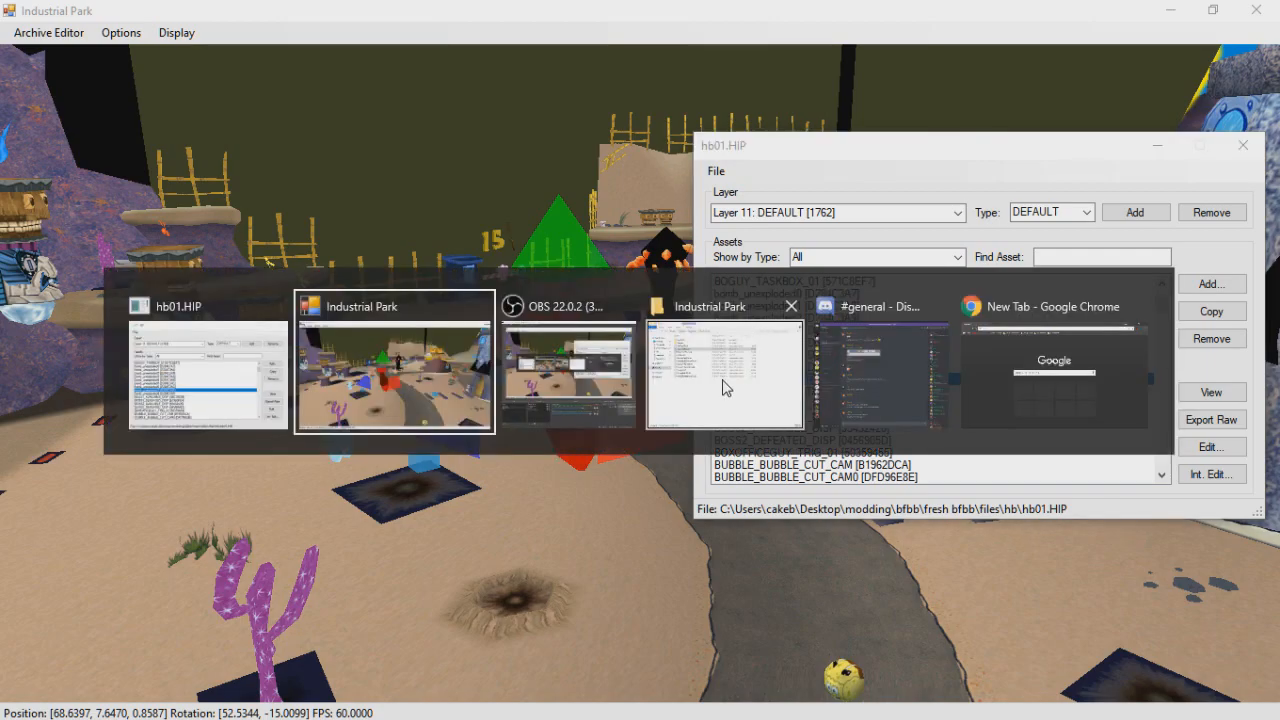
{"action": "left_click", "coordinate": [548, 77]}
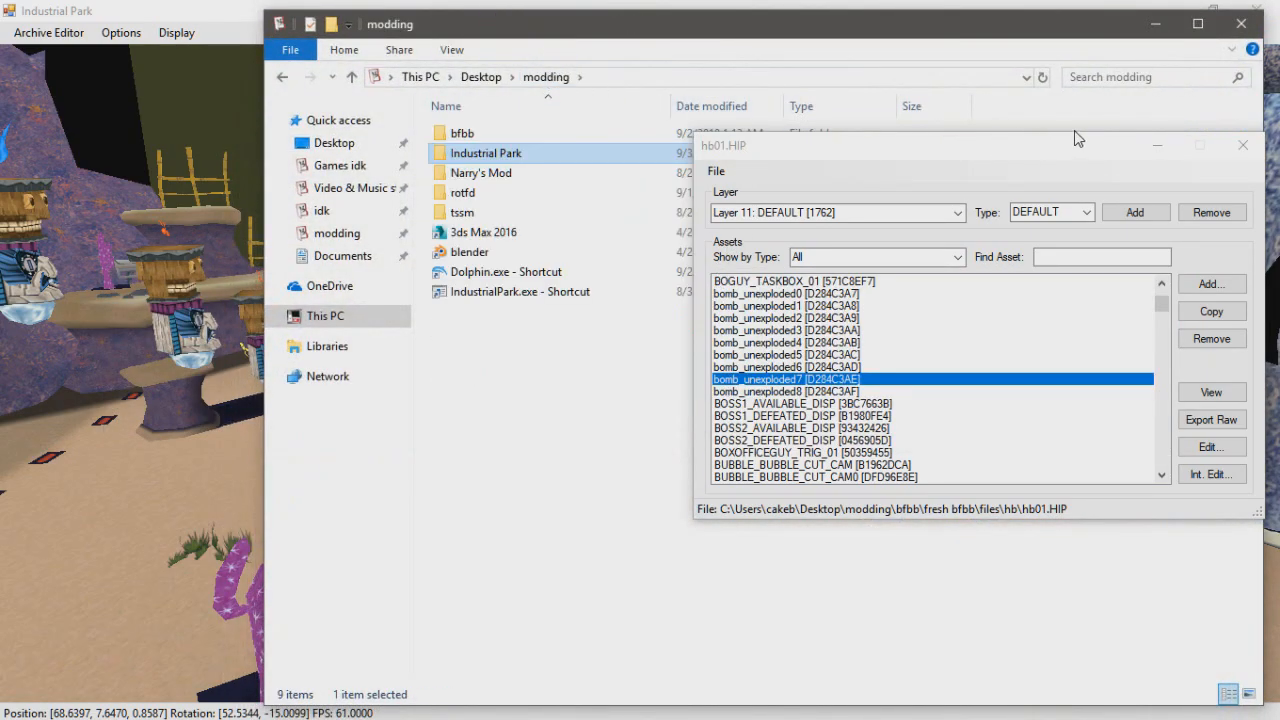
{"action": "double_click", "coordinate": [489, 134]}
{"action": "double_click", "coordinate": [489, 154]}
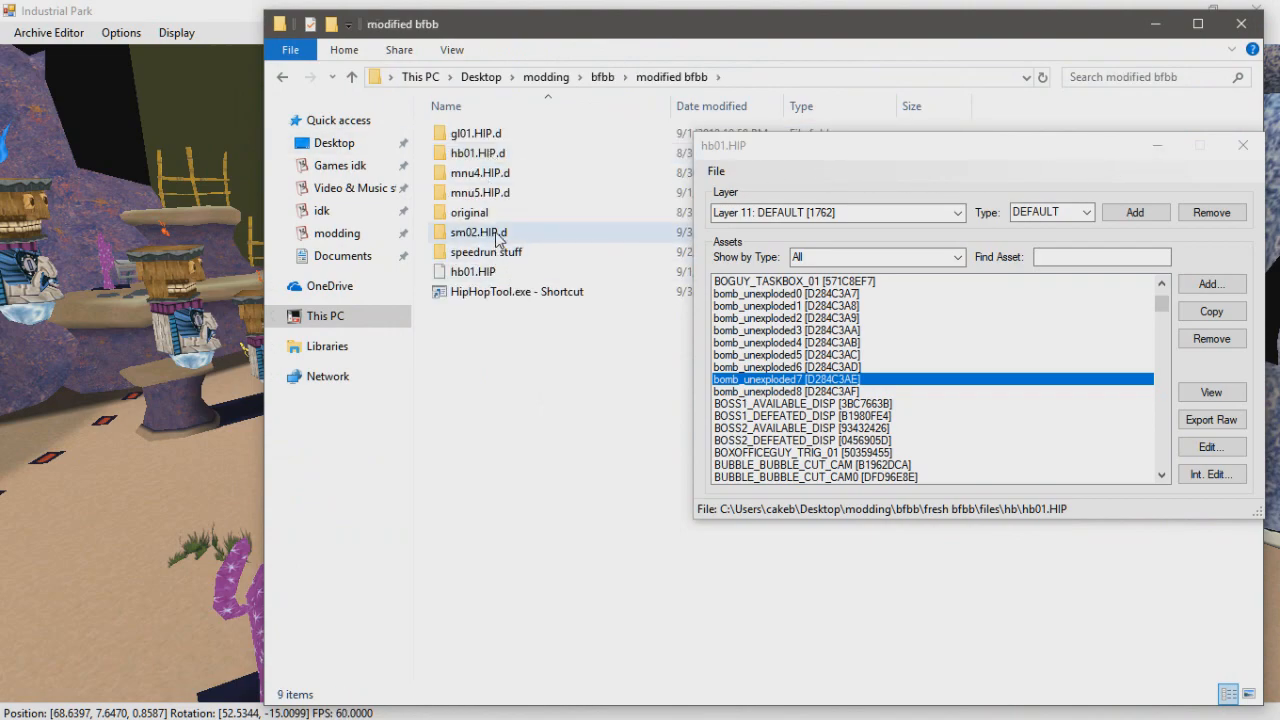
{"action": "double_click", "coordinate": [485, 156]}
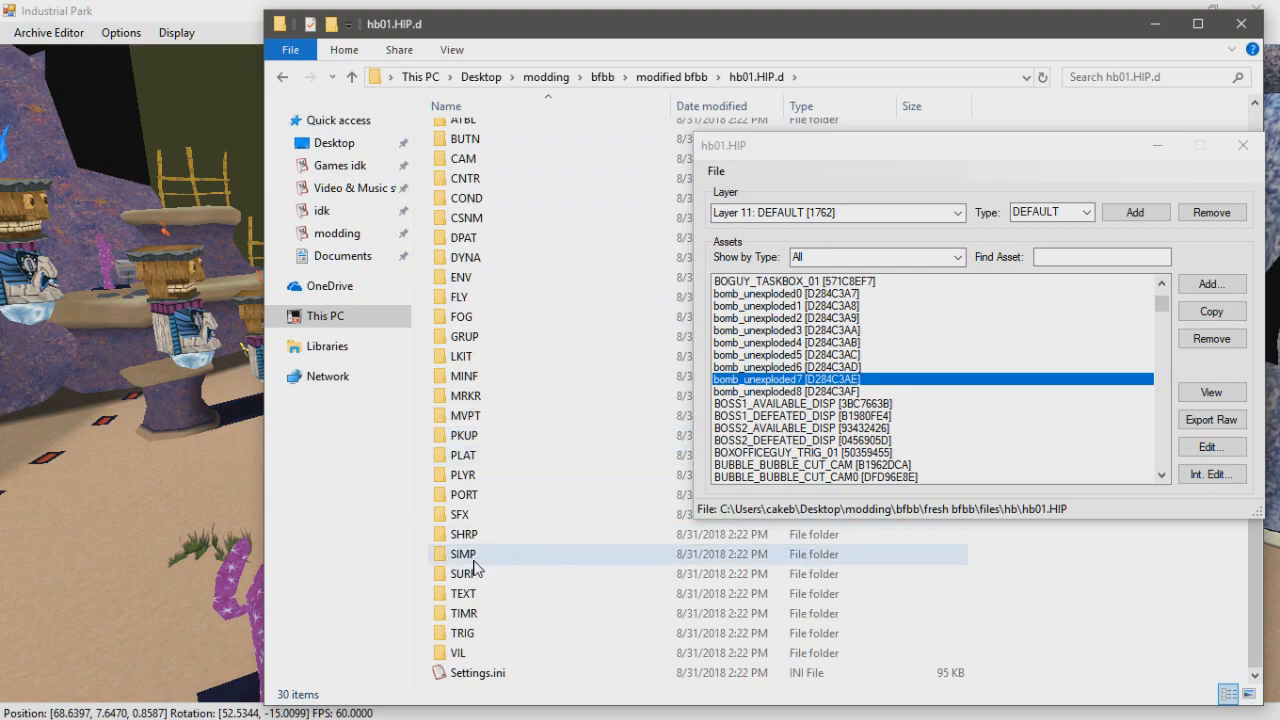
{"action": "double_click", "coordinate": [500, 673]}
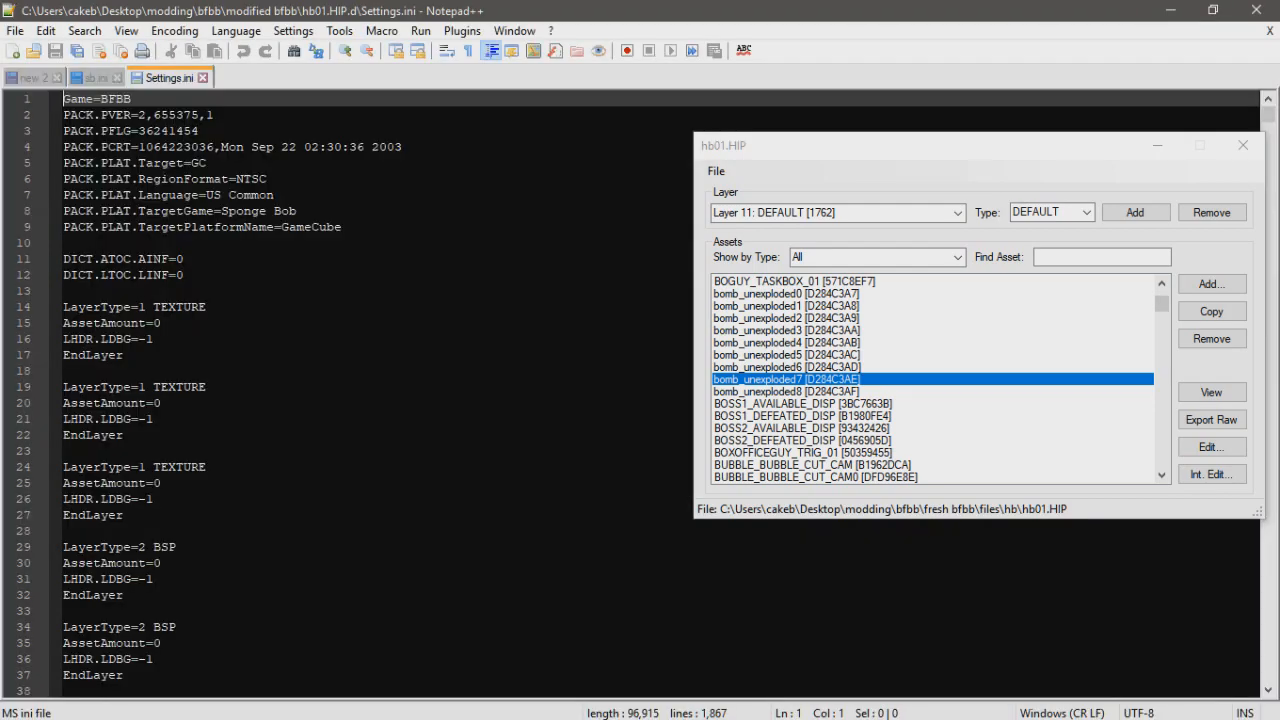
Examine the asset entries and their hex IDs under the DEFAULT layer in Settings.ini
{"action": "scroll", "coordinate": [508, 674], "scroll_direction": "down", "scroll_amount": 6}
{"action": "scroll", "coordinate": [350, 400], "scroll_direction": "down", "scroll_amount": 8}
{"action": "scroll", "coordinate": [350, 400], "scroll_direction": "down", "scroll_amount": 7}
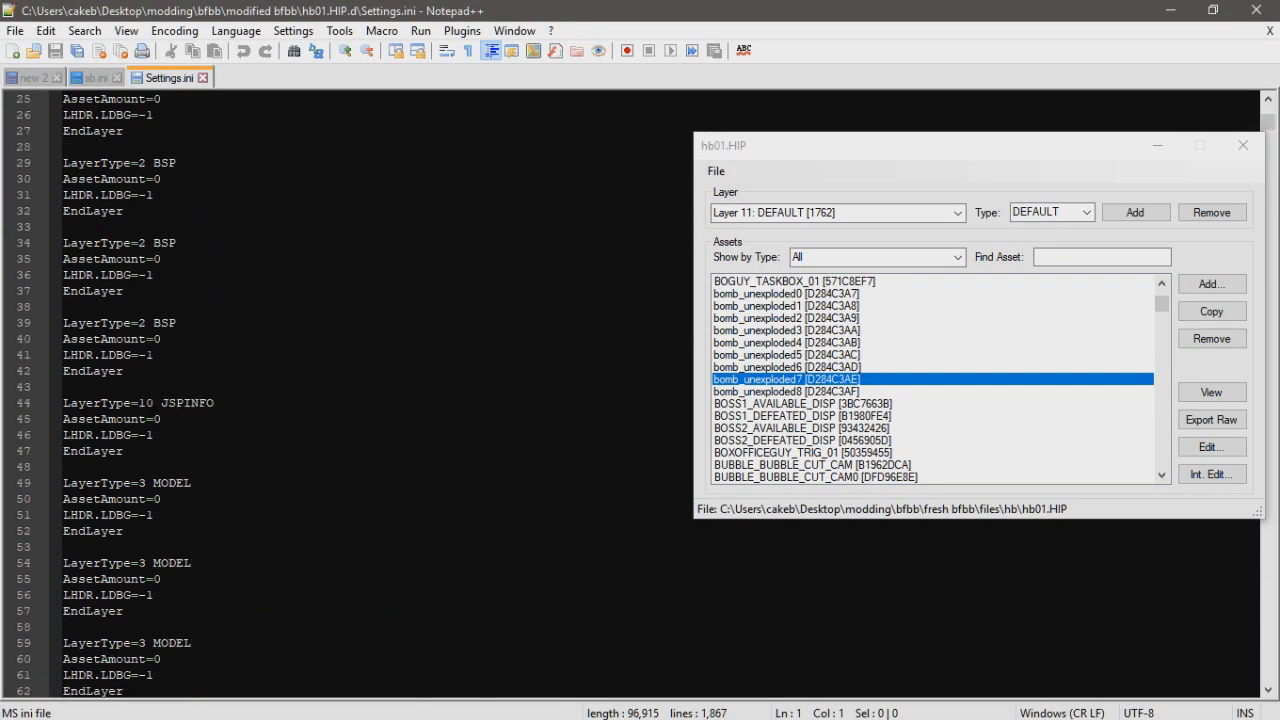
{"action": "left_click_drag", "start_coordinate": [170, 275], "coordinate": [66, 284]}
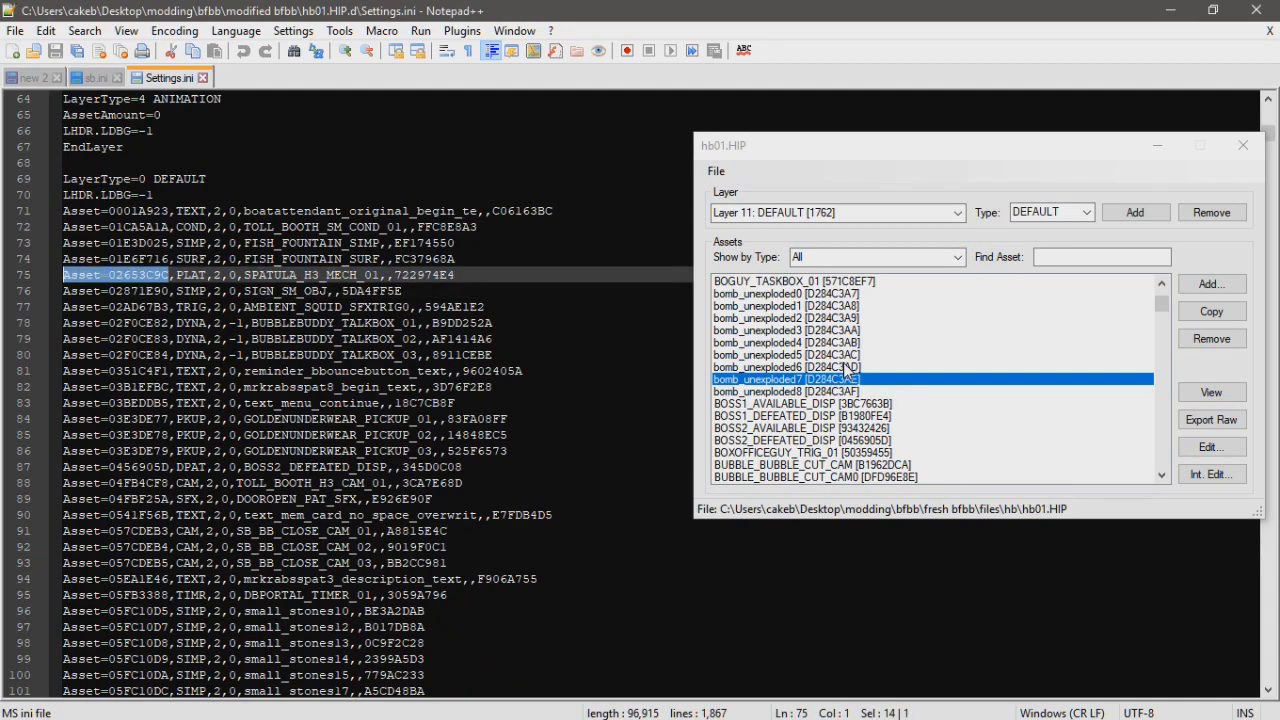
{"action": "left_click", "coordinate": [108, 227]}
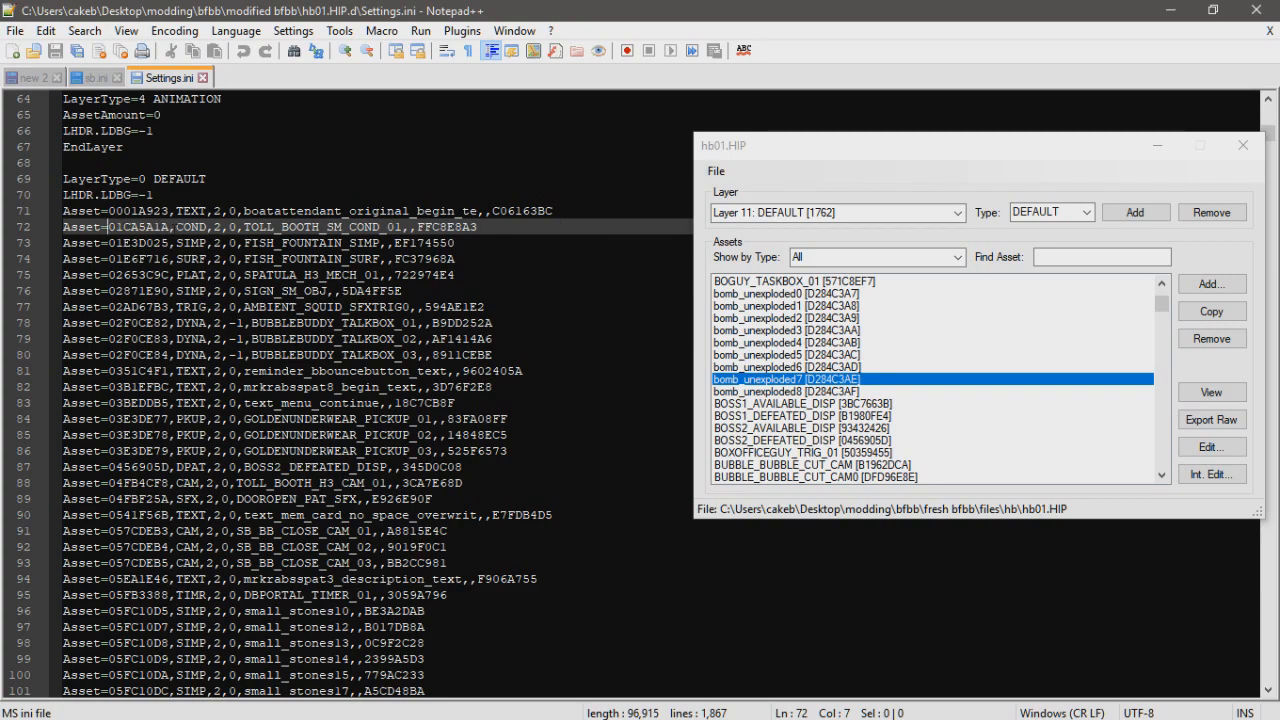
{"action": "double_click", "coordinate": [108, 227]}
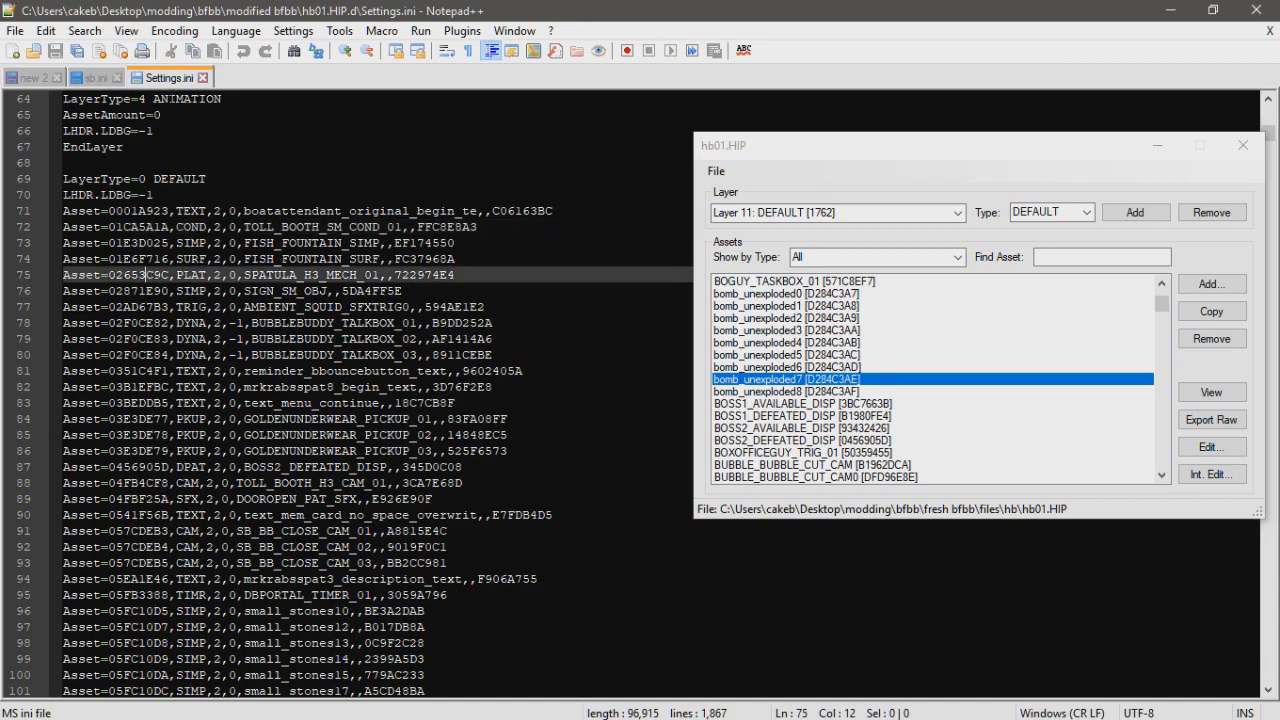
Close Settings.ini, the text editor and the File Explorer window to return to Industrial Park
{"action": "middle_click", "coordinate": [172, 82]}
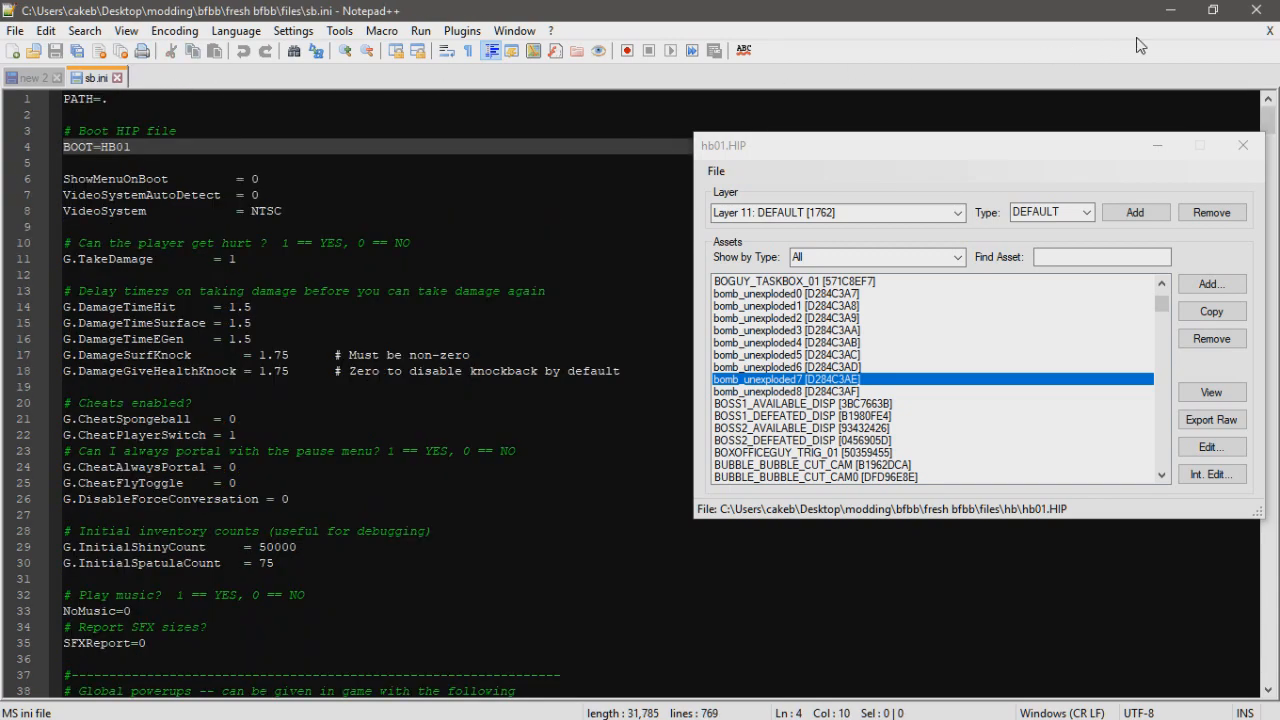
{"action": "left_click", "coordinate": [1256, 9]}
{"action": "left_click", "coordinate": [671, 77]}
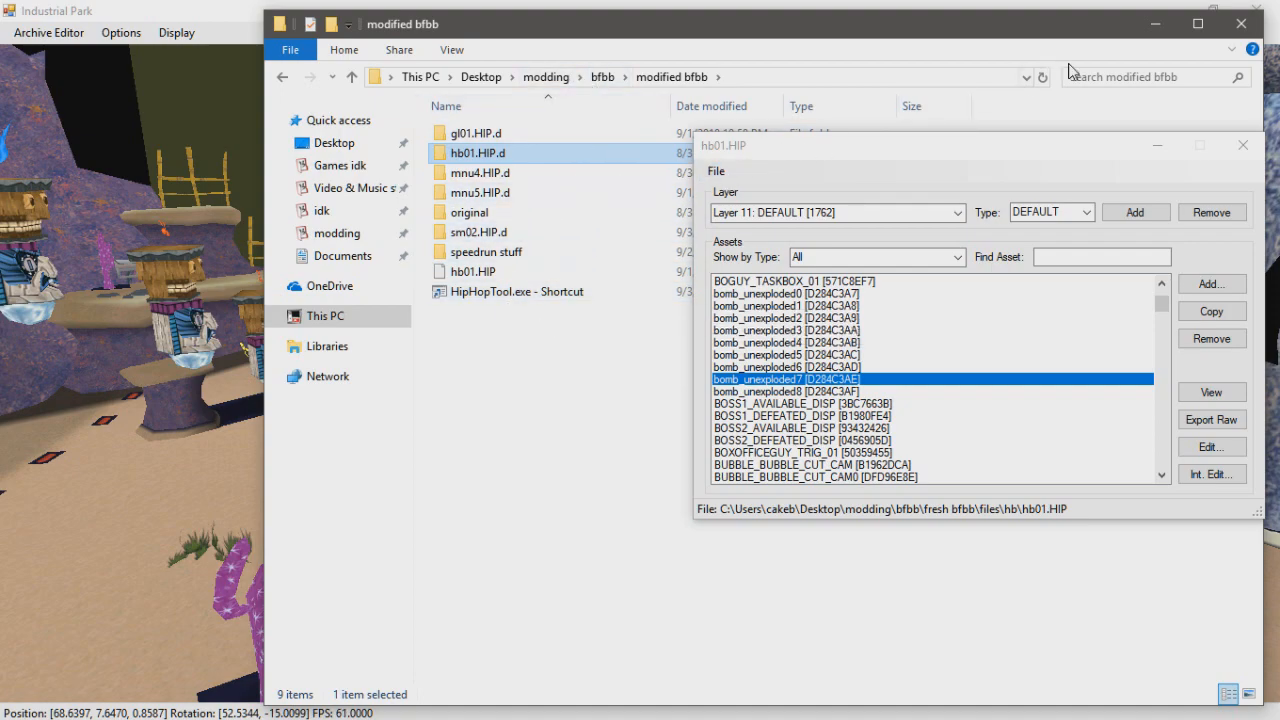
{"action": "left_click", "coordinate": [1240, 24]}
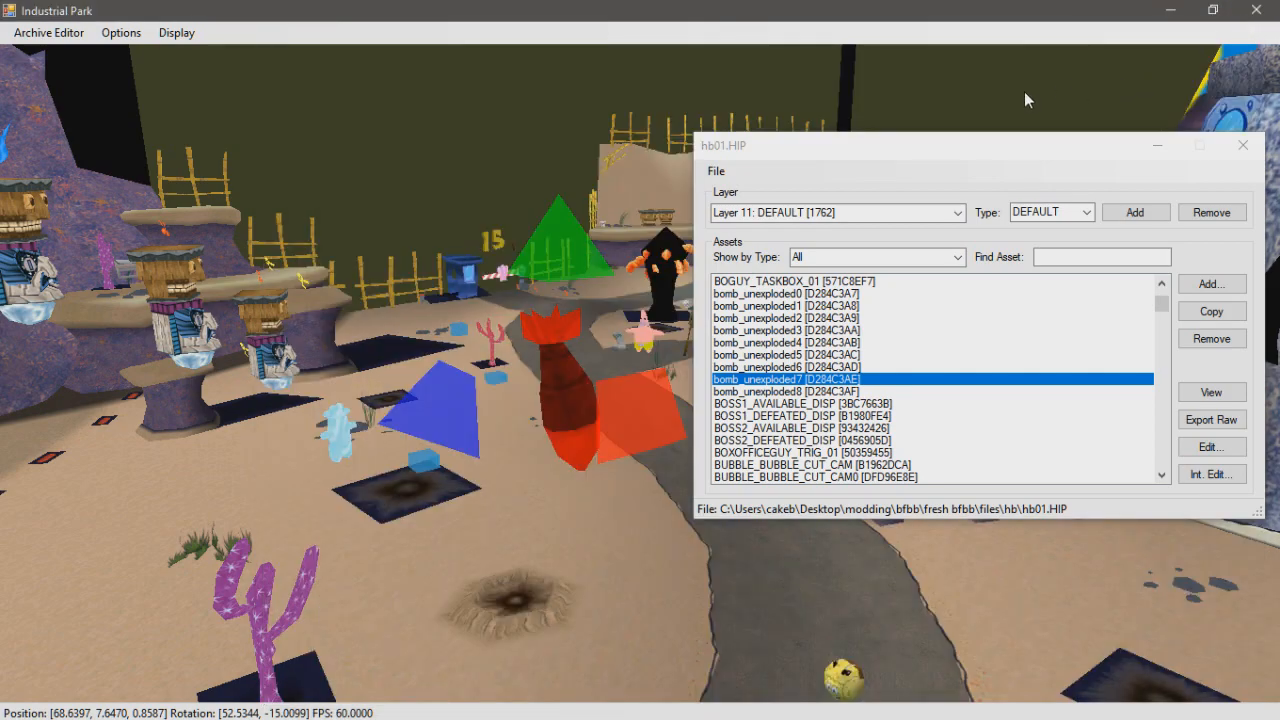
View the type, name, ID, flags and checksum of bomb_unexploded7 in its Asset Dialog, and leave without changes
{"action": "left_click", "coordinate": [805, 383]}
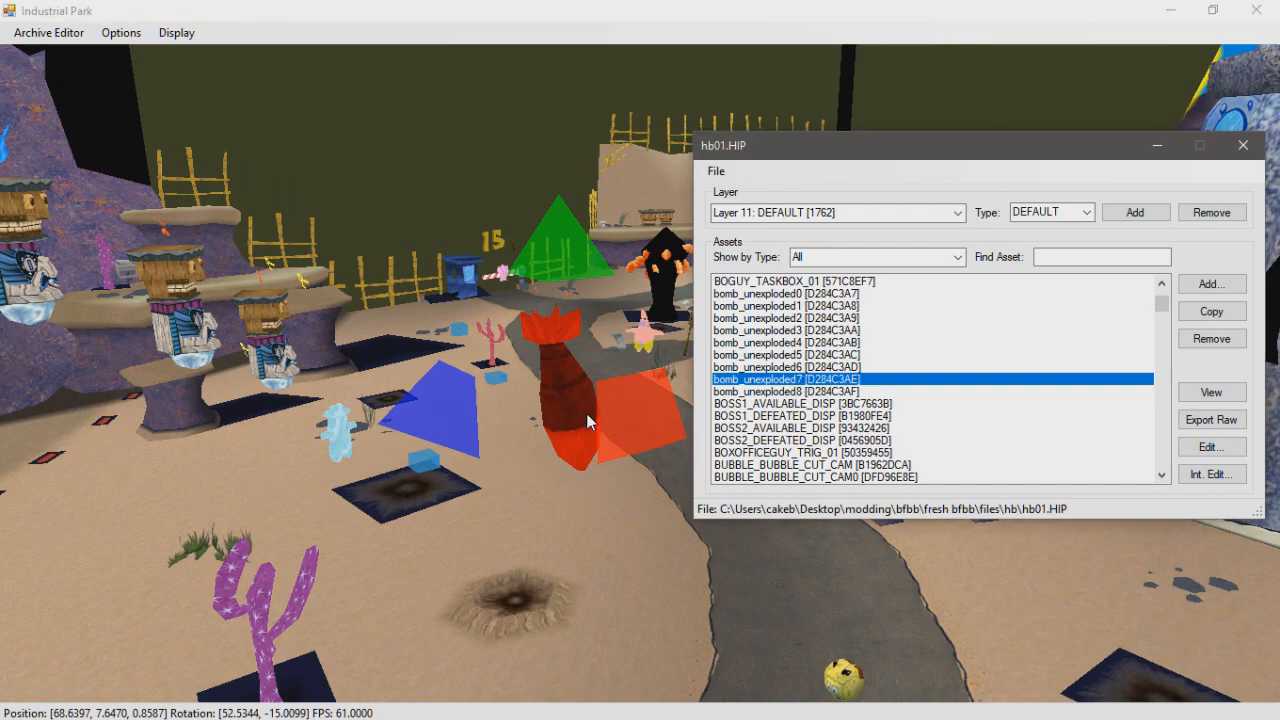
{"action": "left_click", "coordinate": [1211, 447]}
{"action": "left_click", "coordinate": [316, 141]}
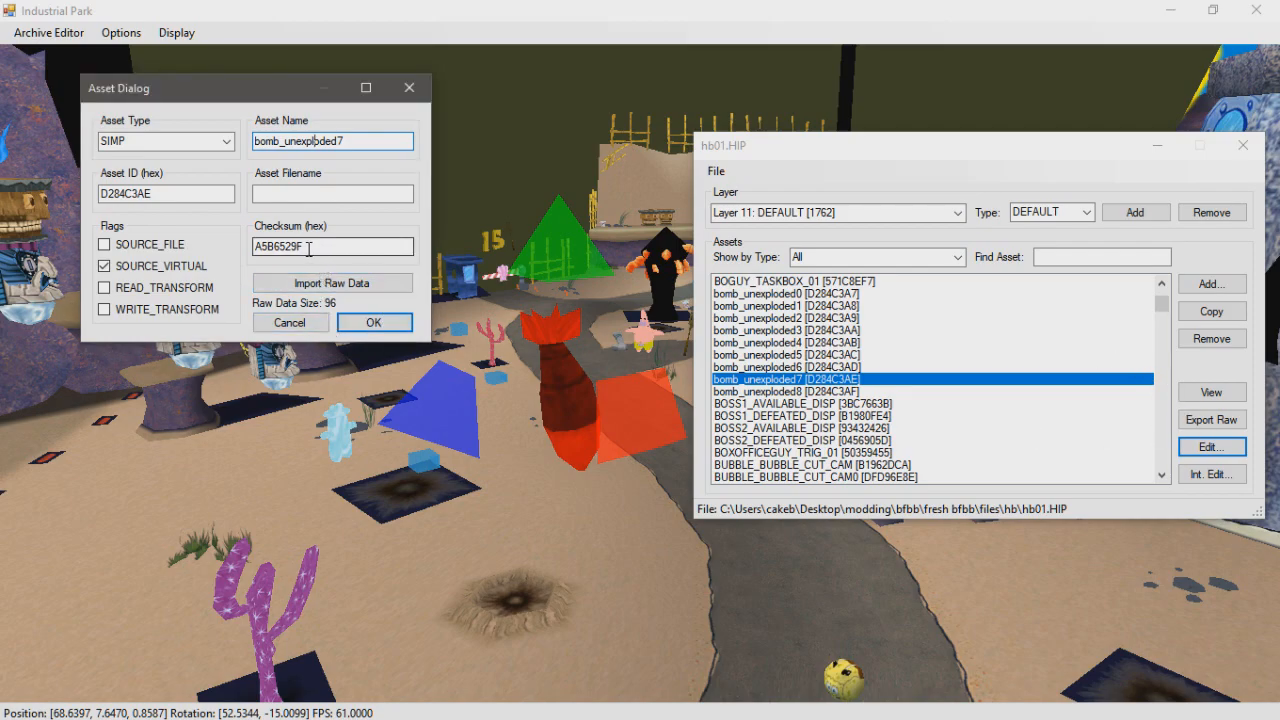
{"action": "left_click", "coordinate": [302, 321]}
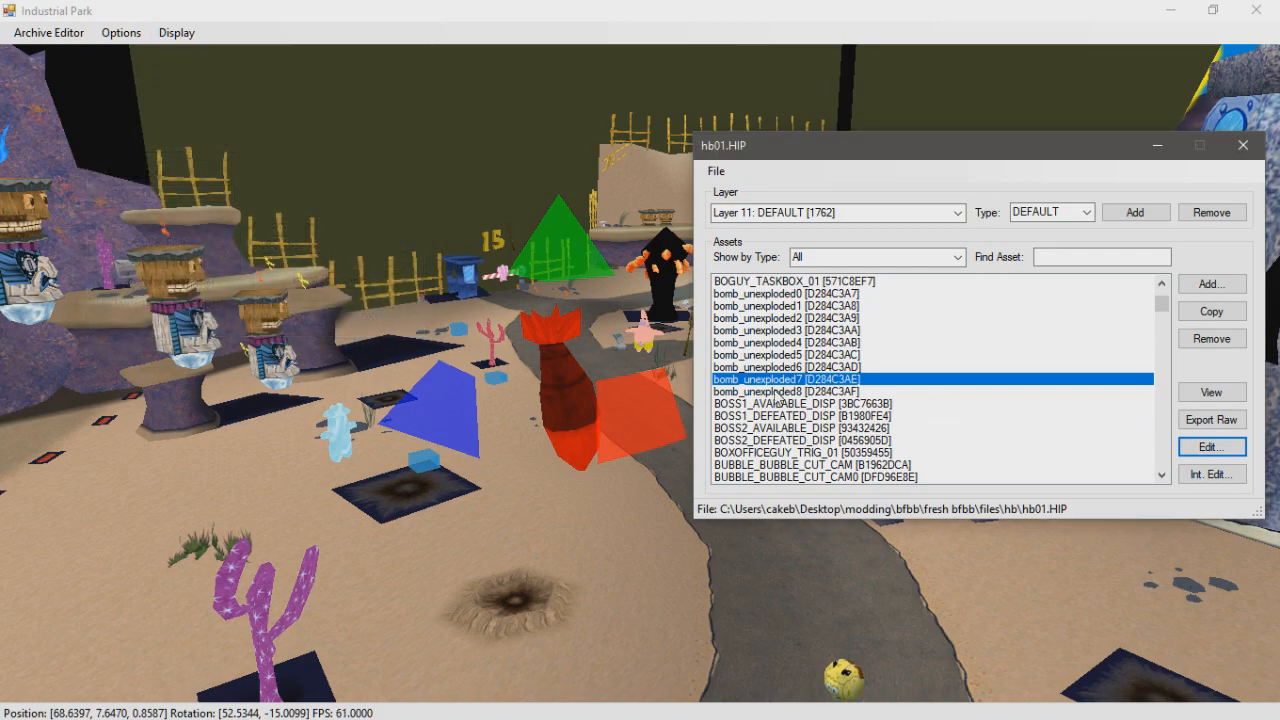
Look at the raw data export and the raw data import option for bomb_unexploded7, cancelling both dialogs
{"action": "left_click", "coordinate": [1211, 420]}
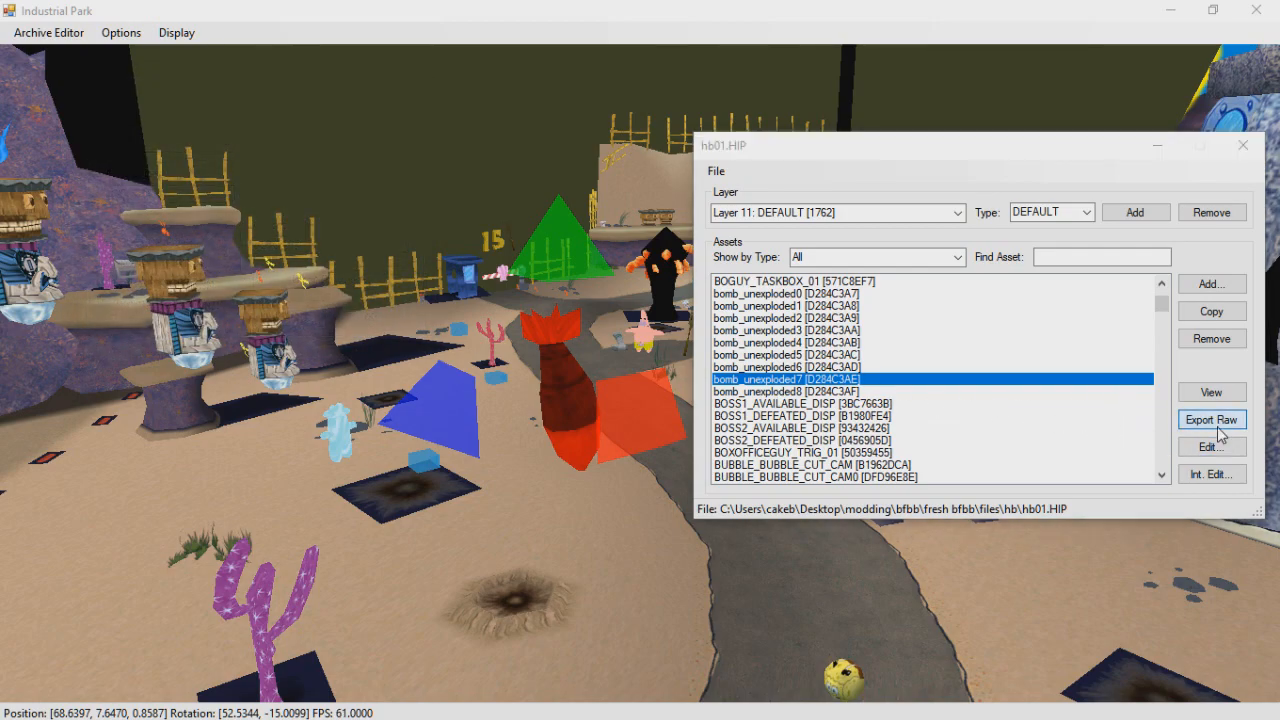
{"action": "left_click", "coordinate": [1258, 124]}
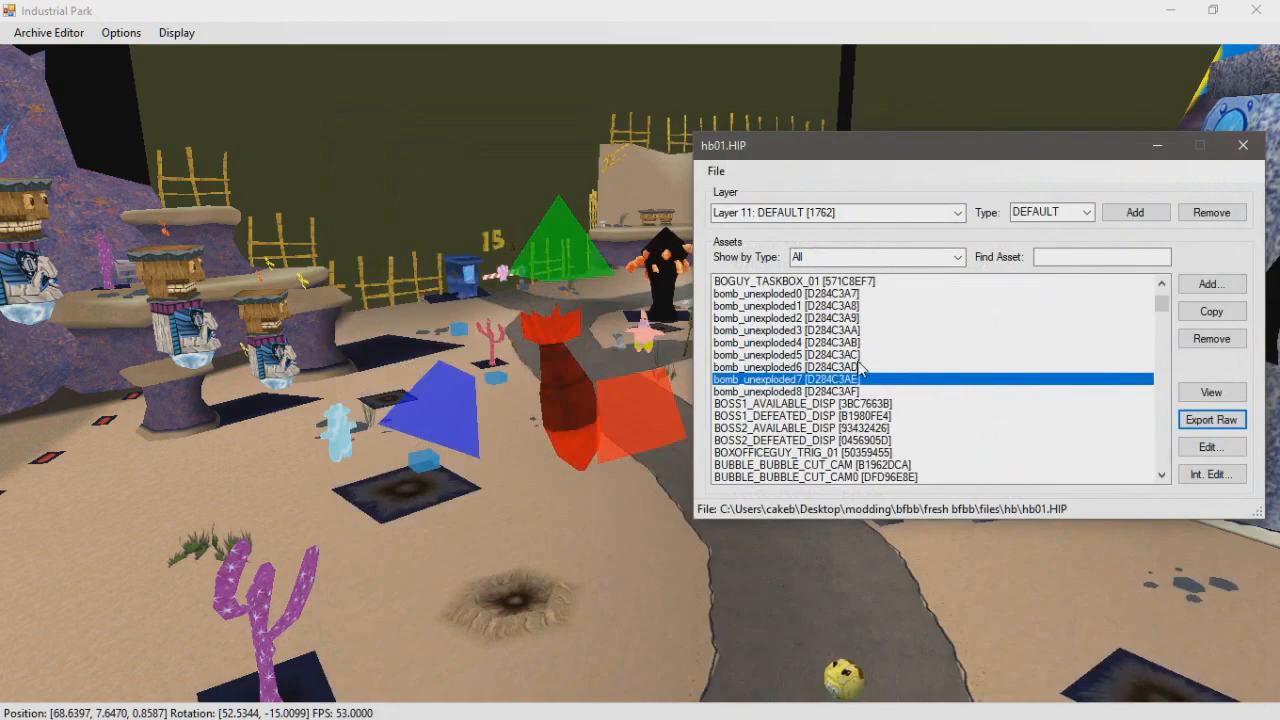
{"action": "left_click", "coordinate": [1197, 457]}
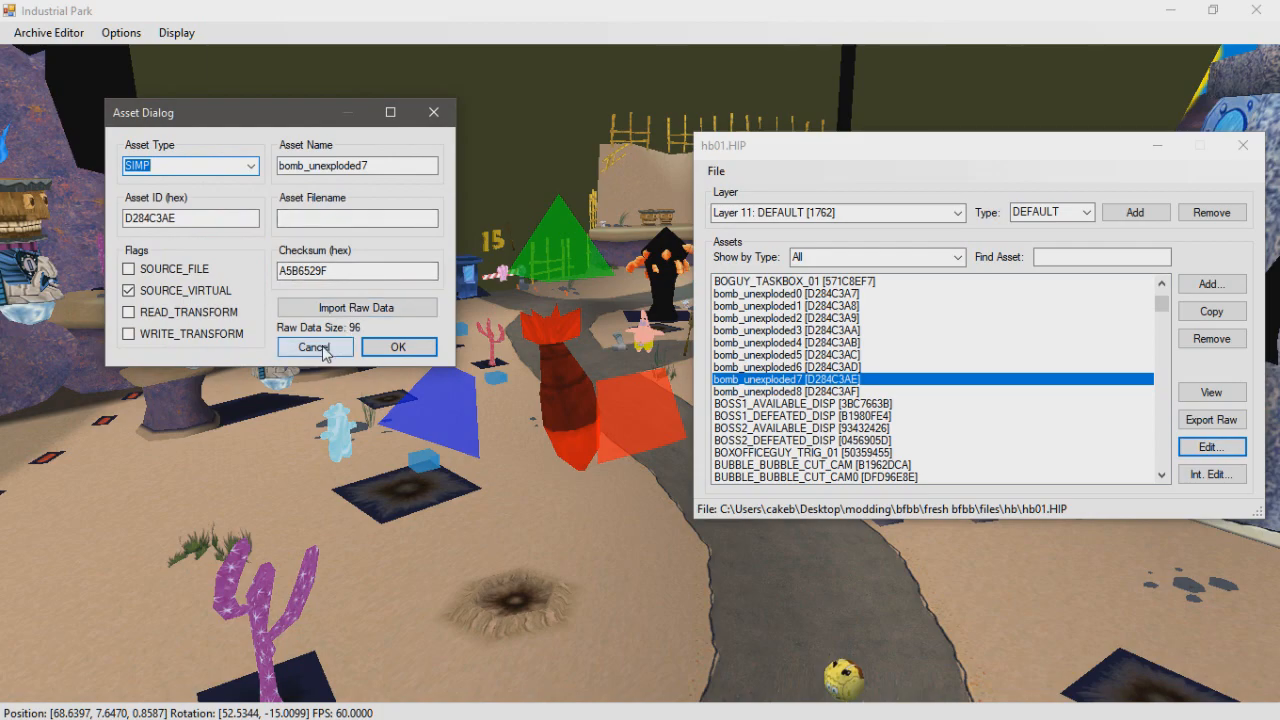
{"action": "left_click", "coordinate": [313, 348]}
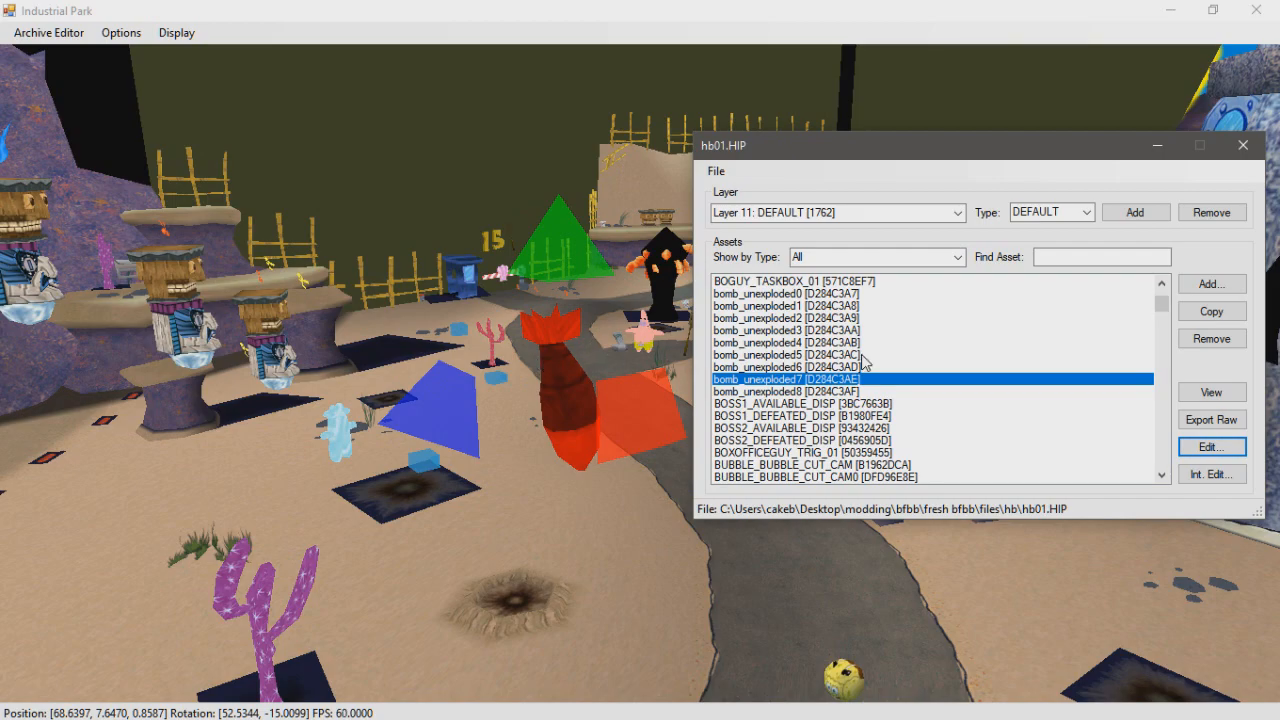
Open bomb_unexploded7 in the Internal Asset Editor and enlarge the window to fit all its properties
{"action": "left_click", "coordinate": [1190, 476]}
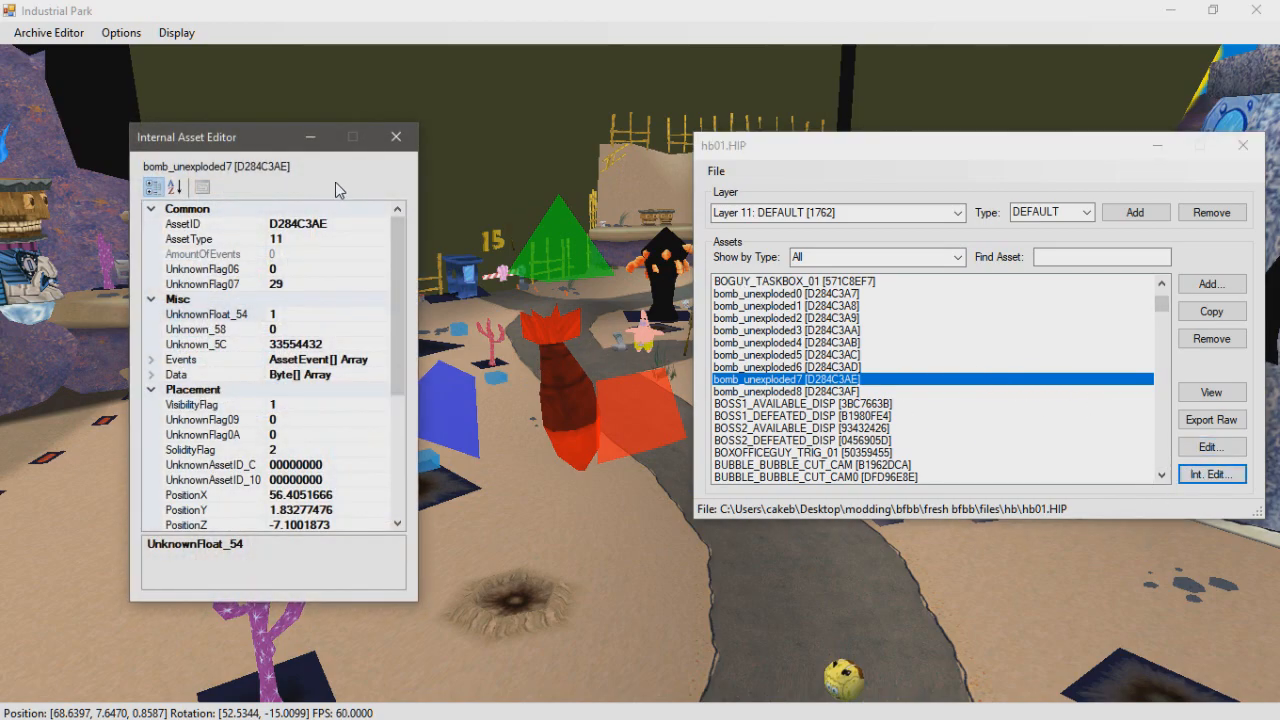
{"action": "left_click_drag", "start_coordinate": [271, 124], "coordinate": [303, 7]}
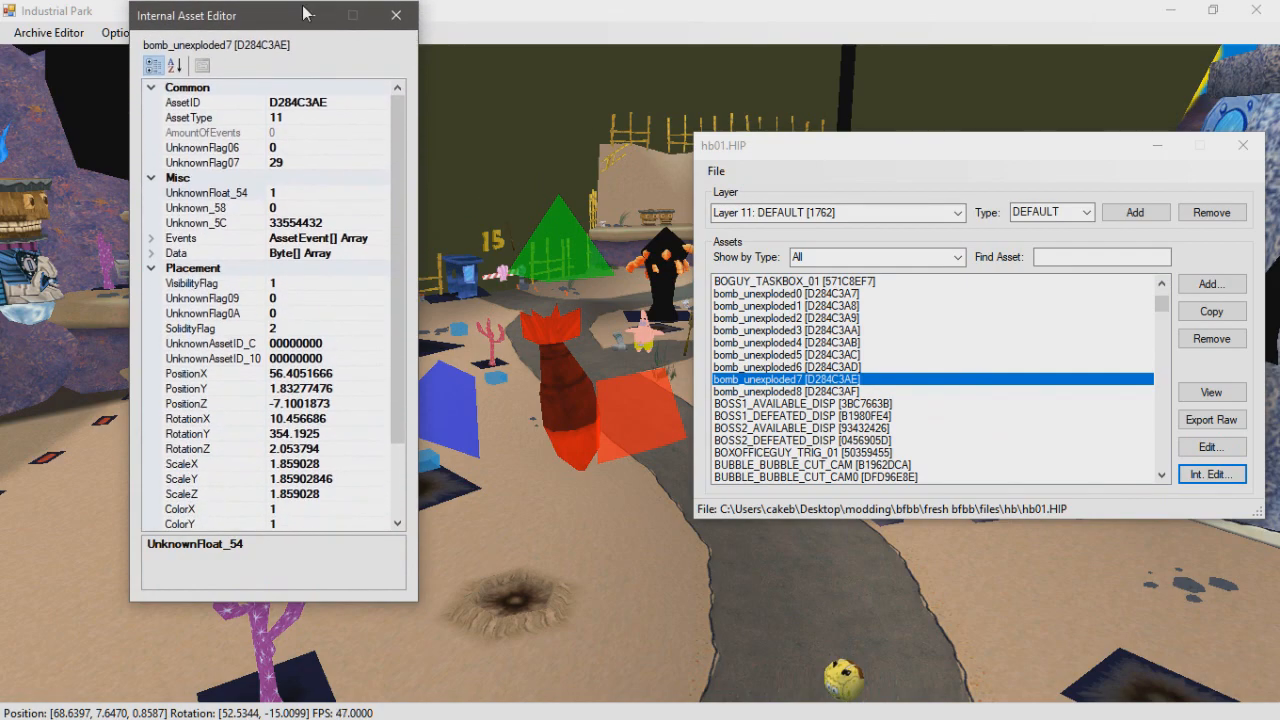
{"action": "left_click_drag", "start_coordinate": [325, 601], "coordinate": [331, 712]}
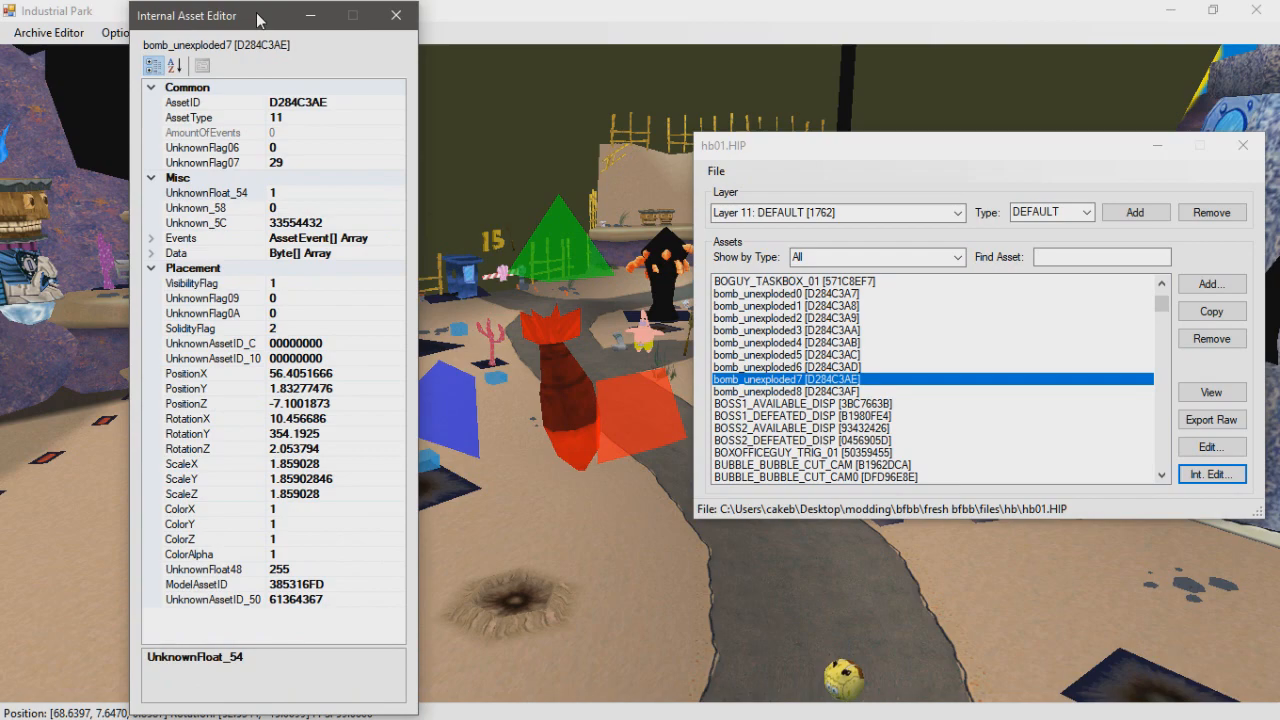
Inspect the AssetID and AssetType properties of bomb_unexploded7 and open its Events collection
{"action": "left_click", "coordinate": [331, 104]}
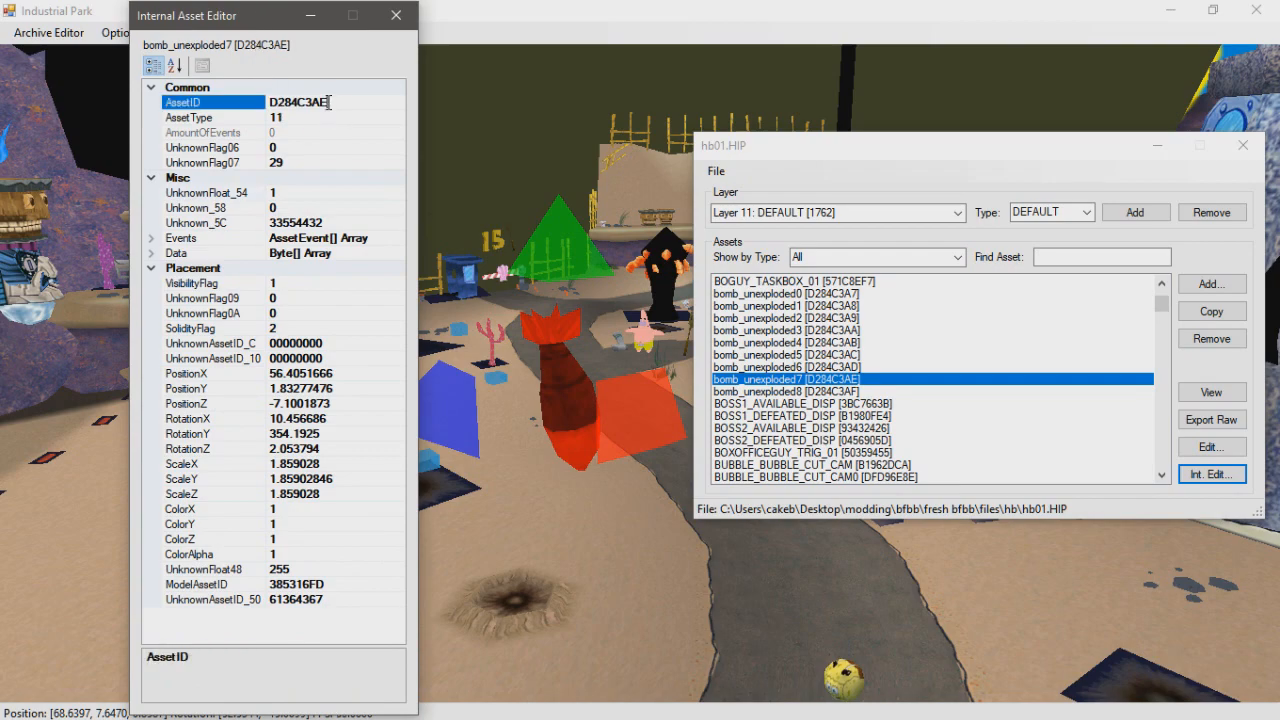
{"action": "left_click", "coordinate": [282, 118]}
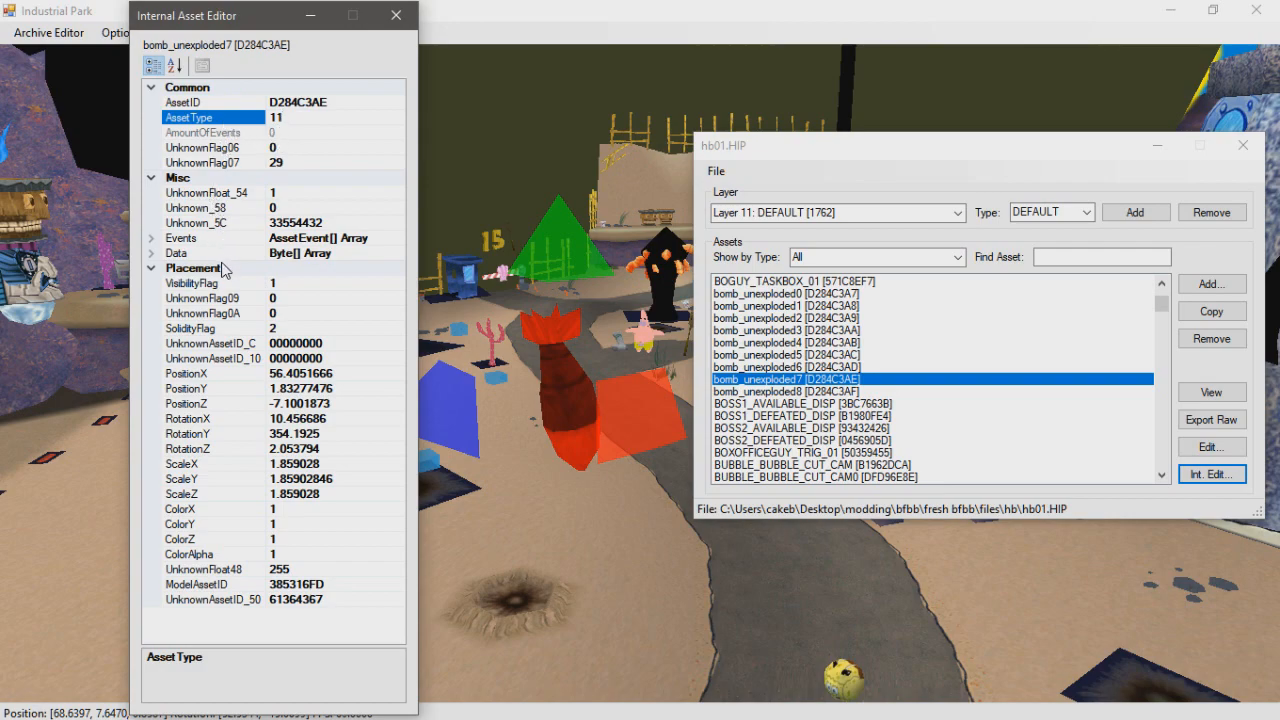
{"action": "left_click", "coordinate": [153, 243]}
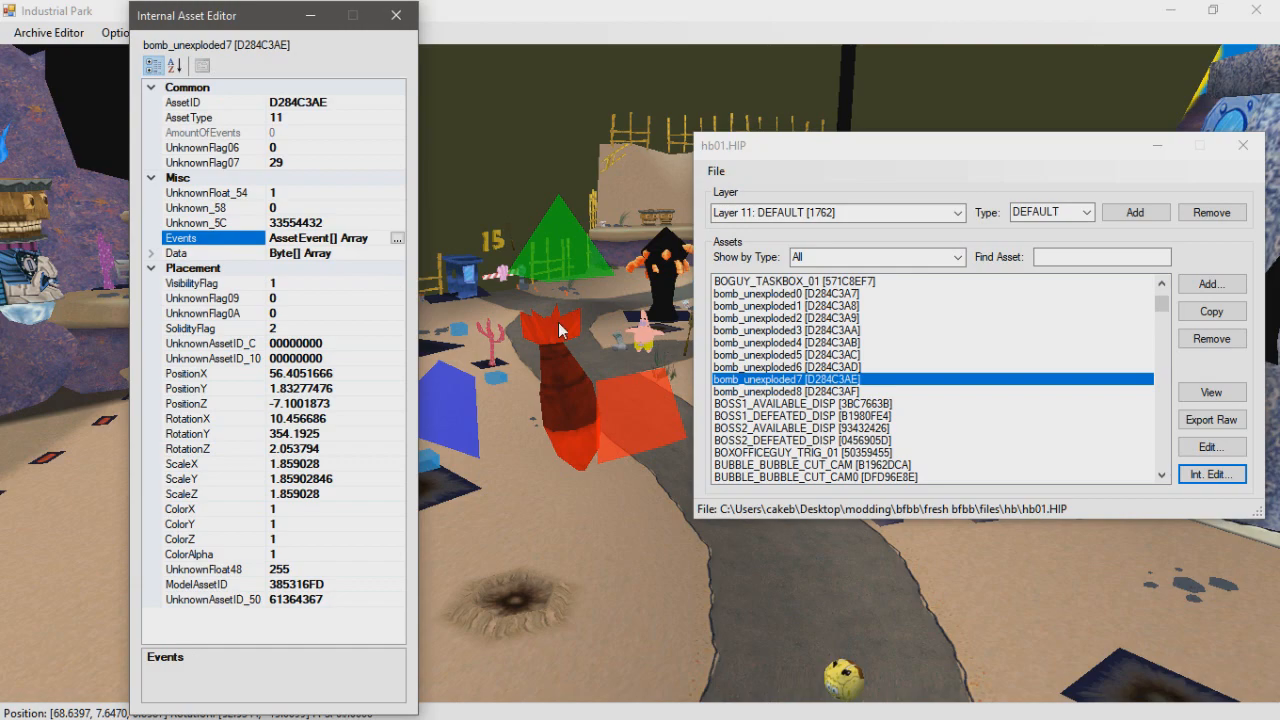
{"action": "left_click", "coordinate": [397, 238]}
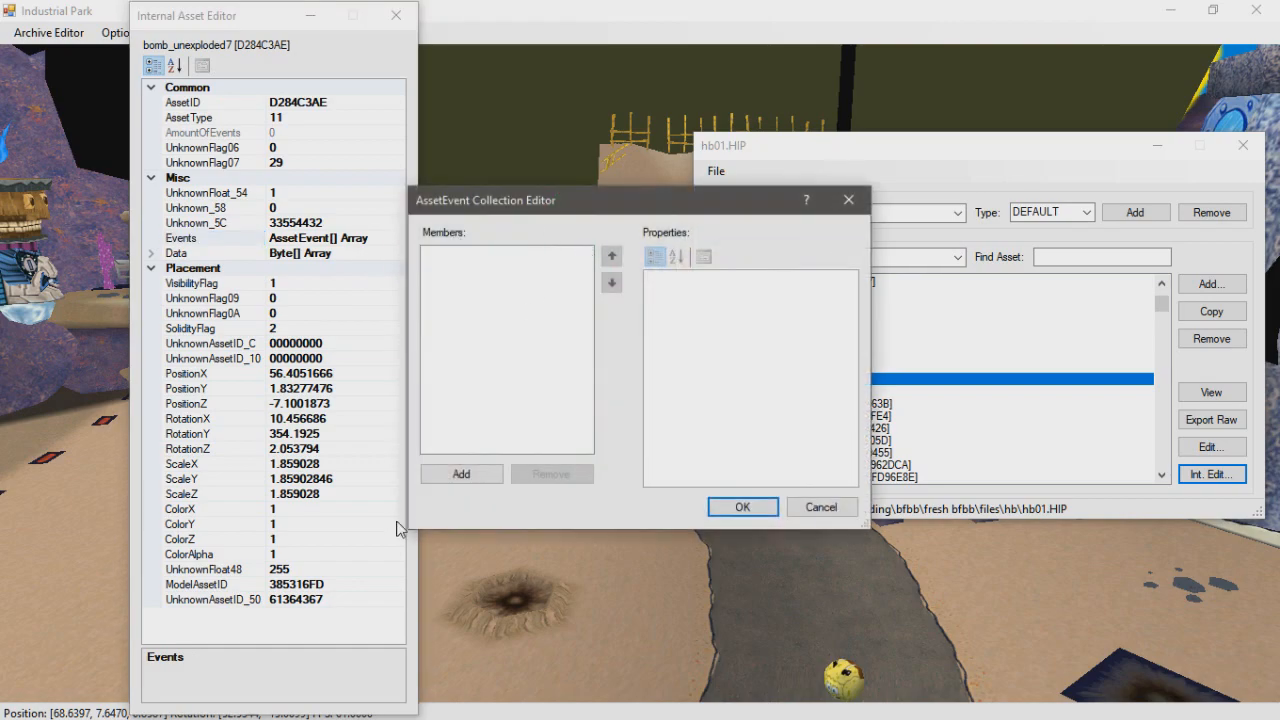
Add an event to bomb_unexploded7's Events collection and set its Receive Event to Hit
{"action": "left_click", "coordinate": [477, 476]}
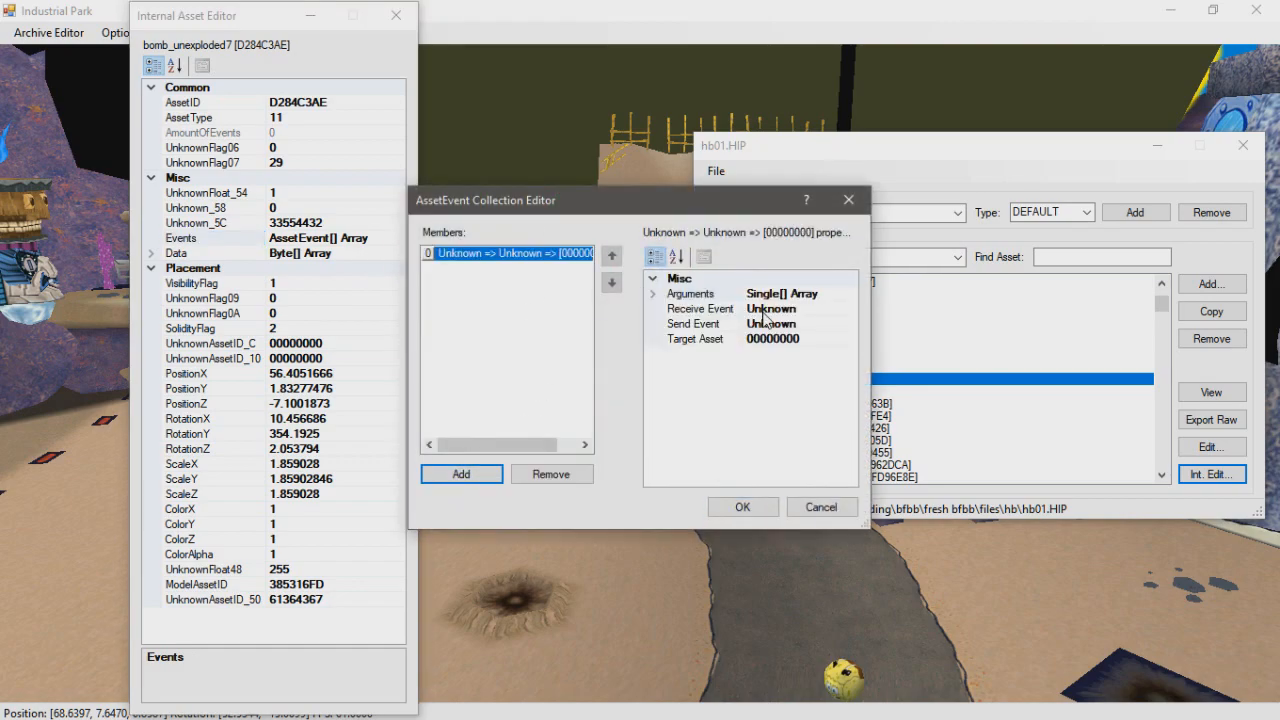
{"action": "left_click", "coordinate": [793, 308]}
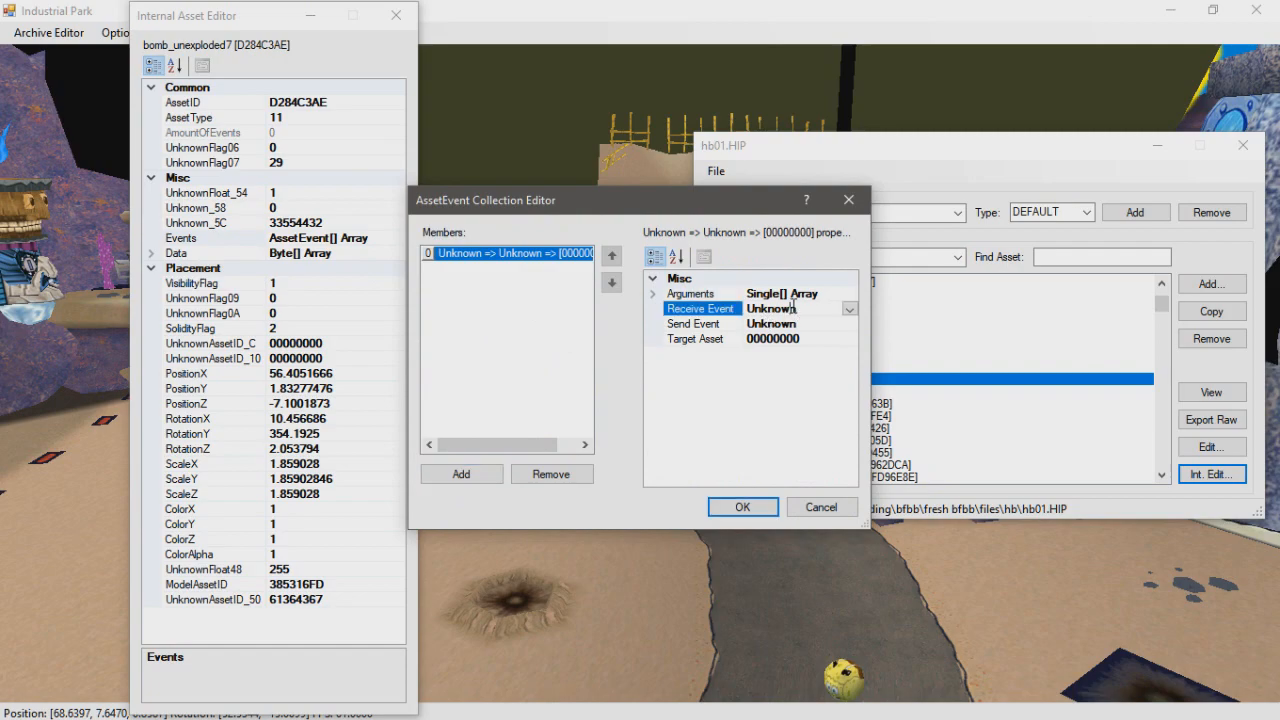
{"action": "left_click", "coordinate": [849, 310]}
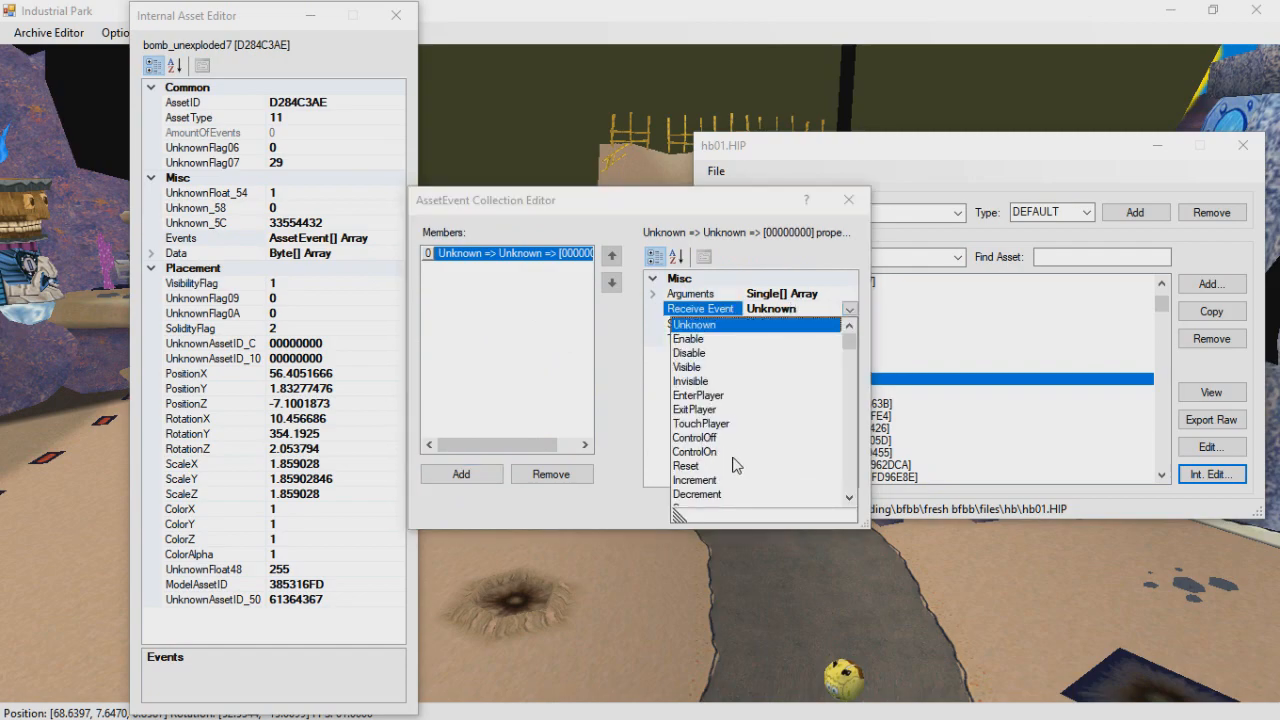
{"action": "scroll", "coordinate": [717, 440], "scroll_direction": "down", "scroll_amount": 3}
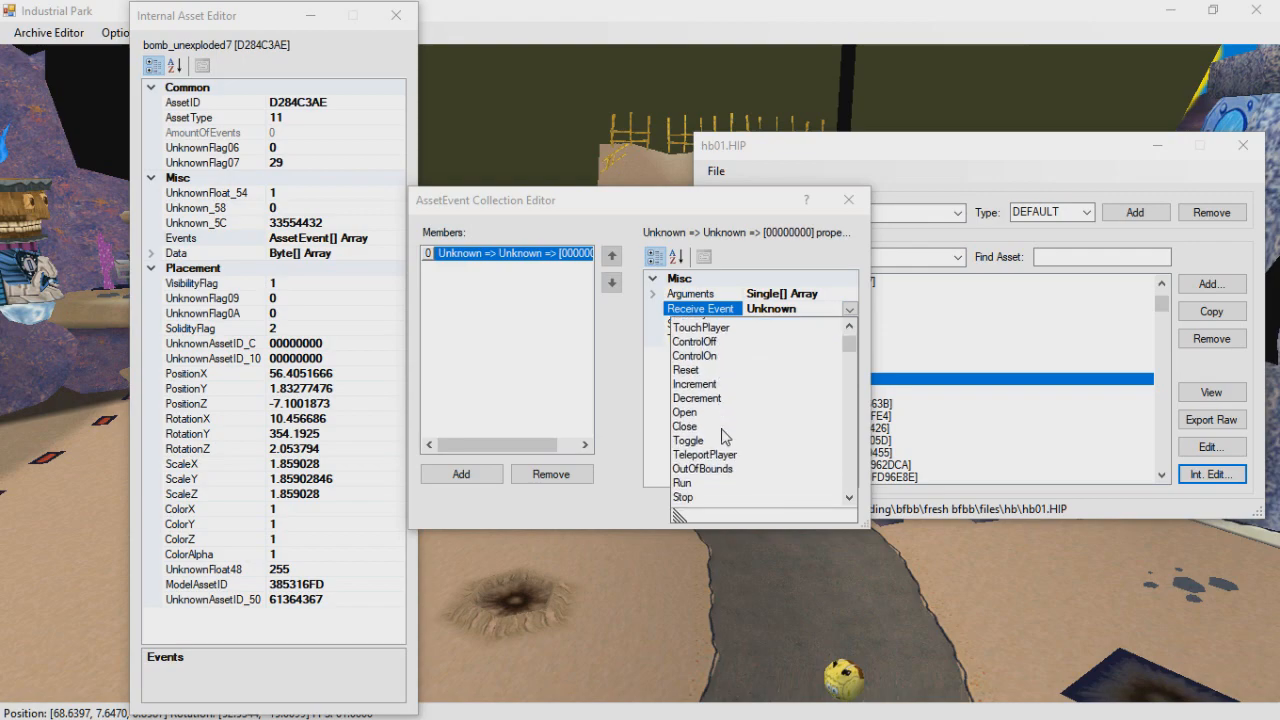
{"action": "scroll", "coordinate": [717, 455], "scroll_direction": "down", "scroll_amount": 3}
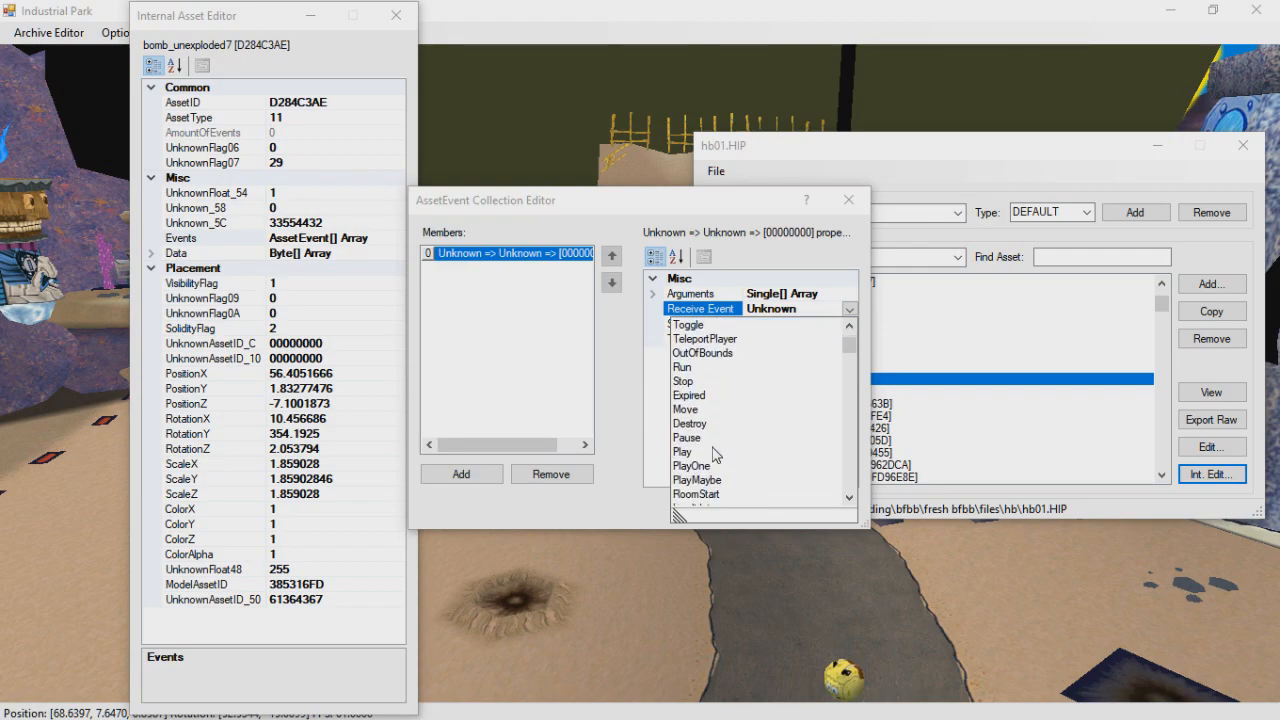
{"action": "scroll", "coordinate": [707, 408], "scroll_direction": "down", "scroll_amount": 3}
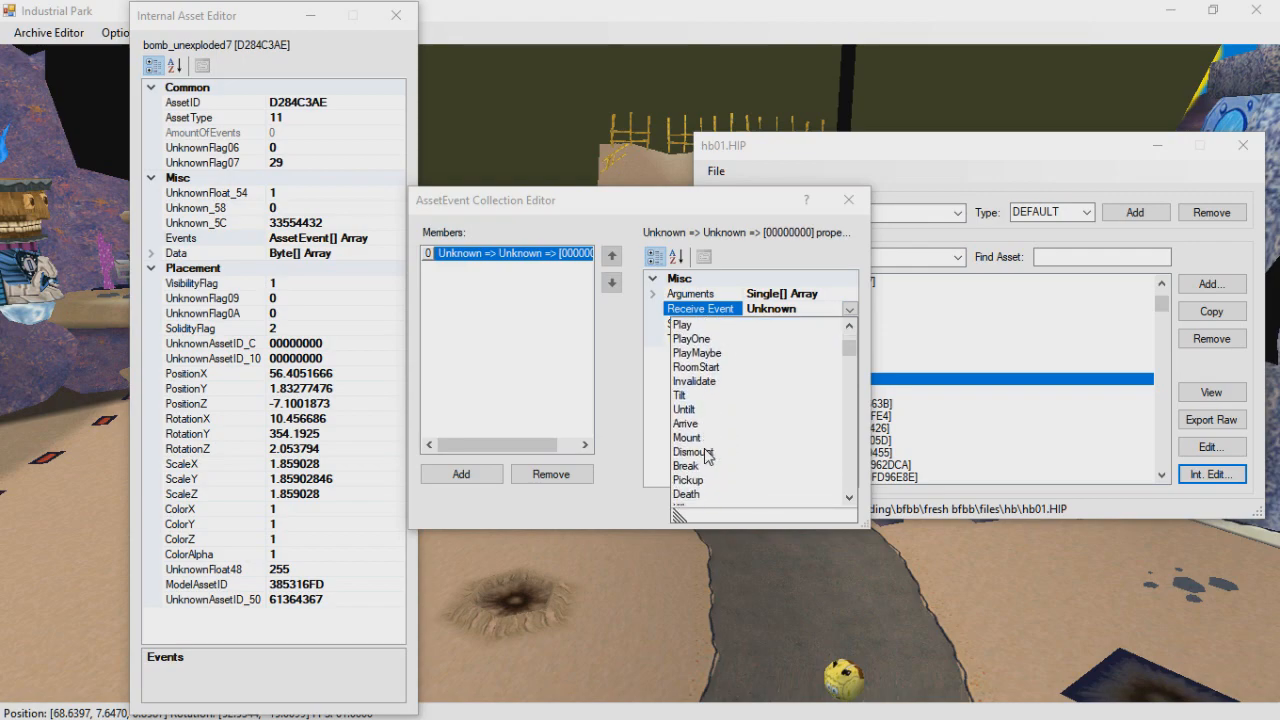
{"action": "scroll", "coordinate": [700, 455], "scroll_direction": "down", "scroll_amount": 4}
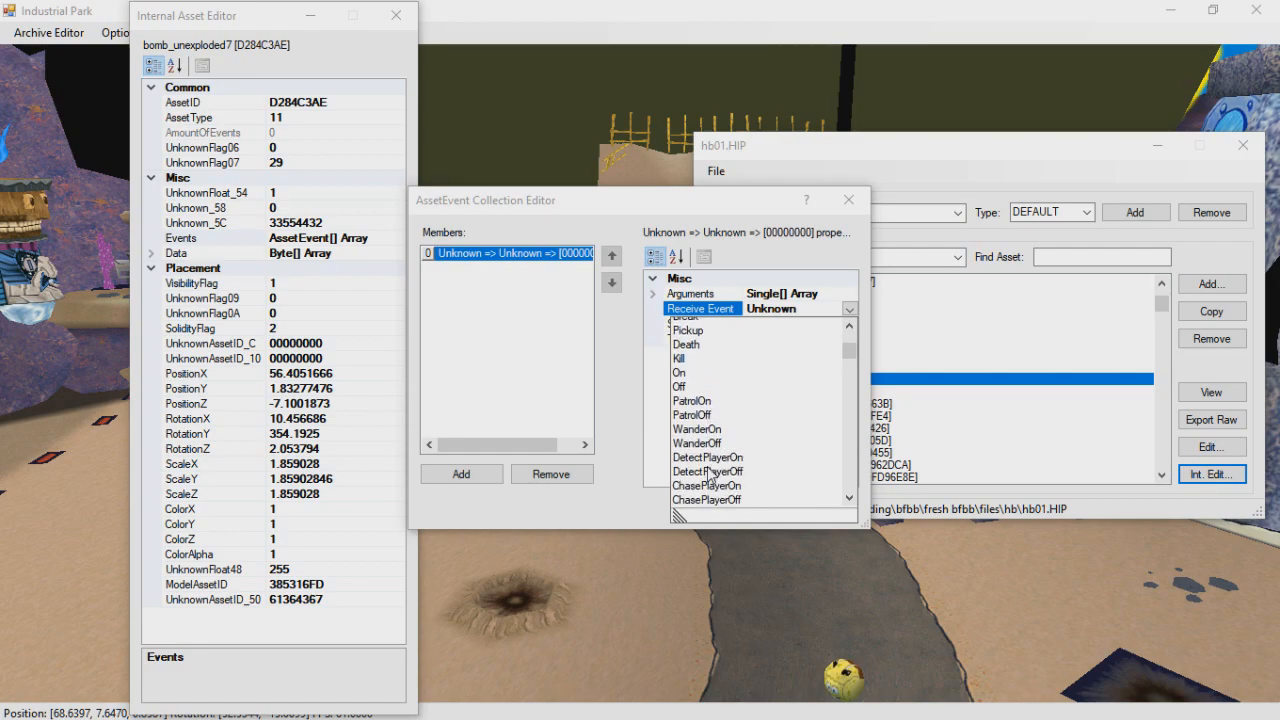
{"action": "scroll", "coordinate": [740, 455], "scroll_direction": "down", "scroll_amount": 4}
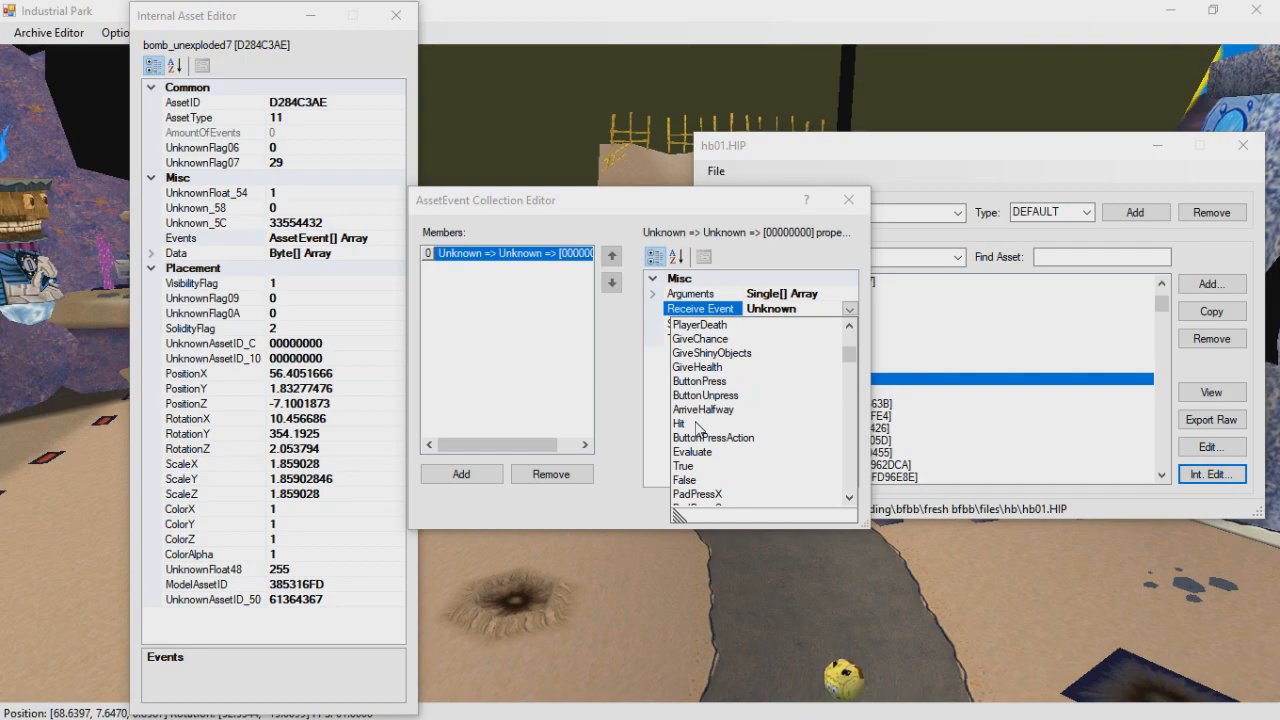
{"action": "left_click", "coordinate": [680, 423]}
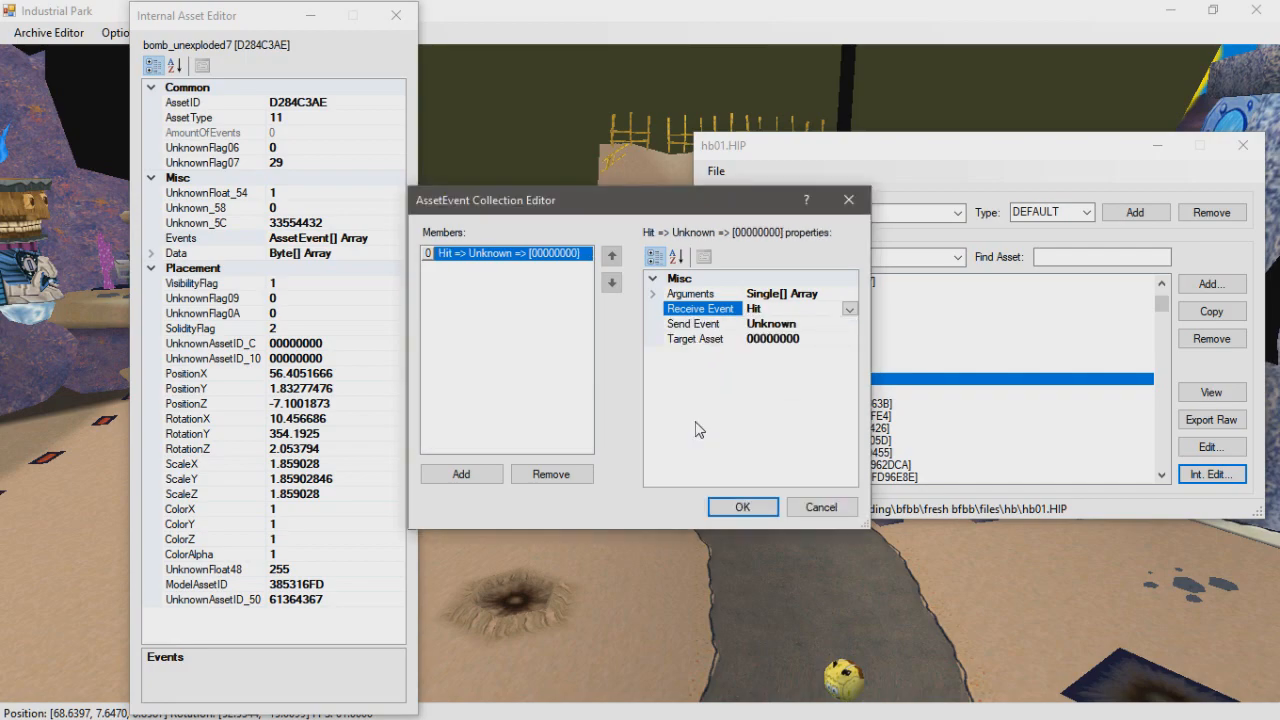
Set the Send Event of bomb_unexploded7's new event to Kill
{"action": "left_click", "coordinate": [845, 325]}
{"action": "left_click", "coordinate": [849, 324]}
{"action": "scroll", "coordinate": [726, 465], "scroll_direction": "down", "scroll_amount": 8}
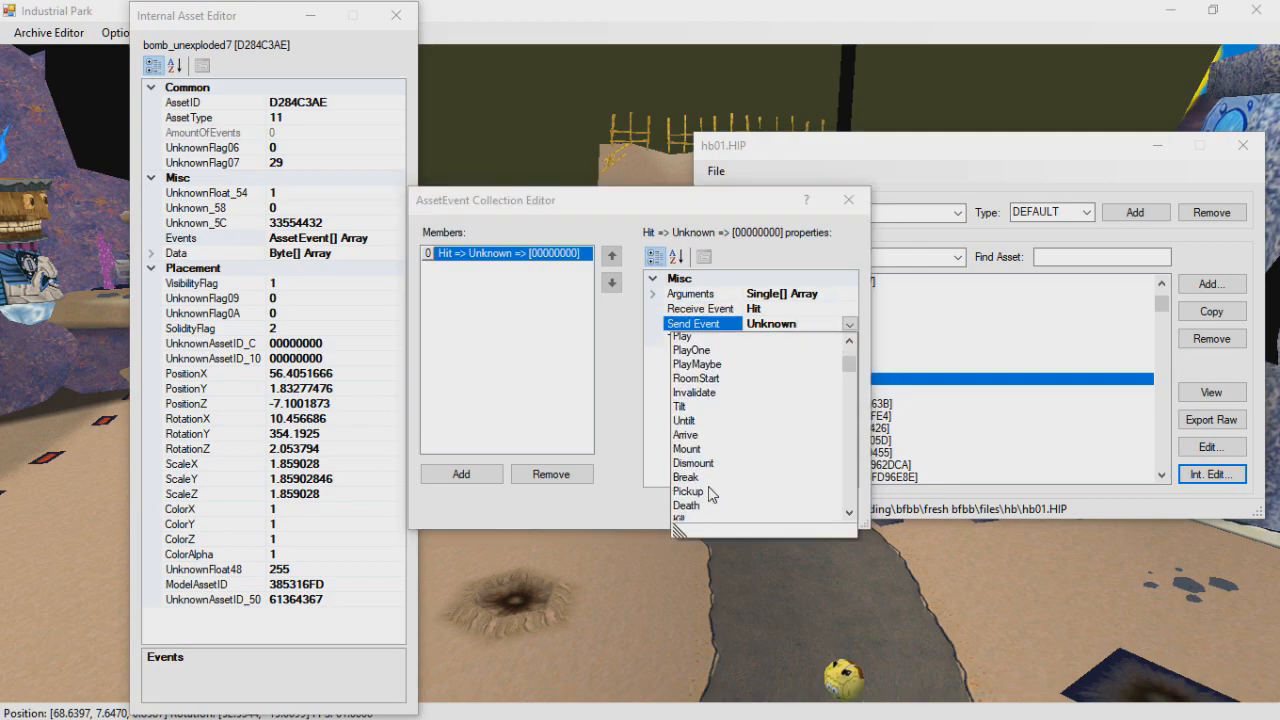
{"action": "left_click", "coordinate": [690, 505]}
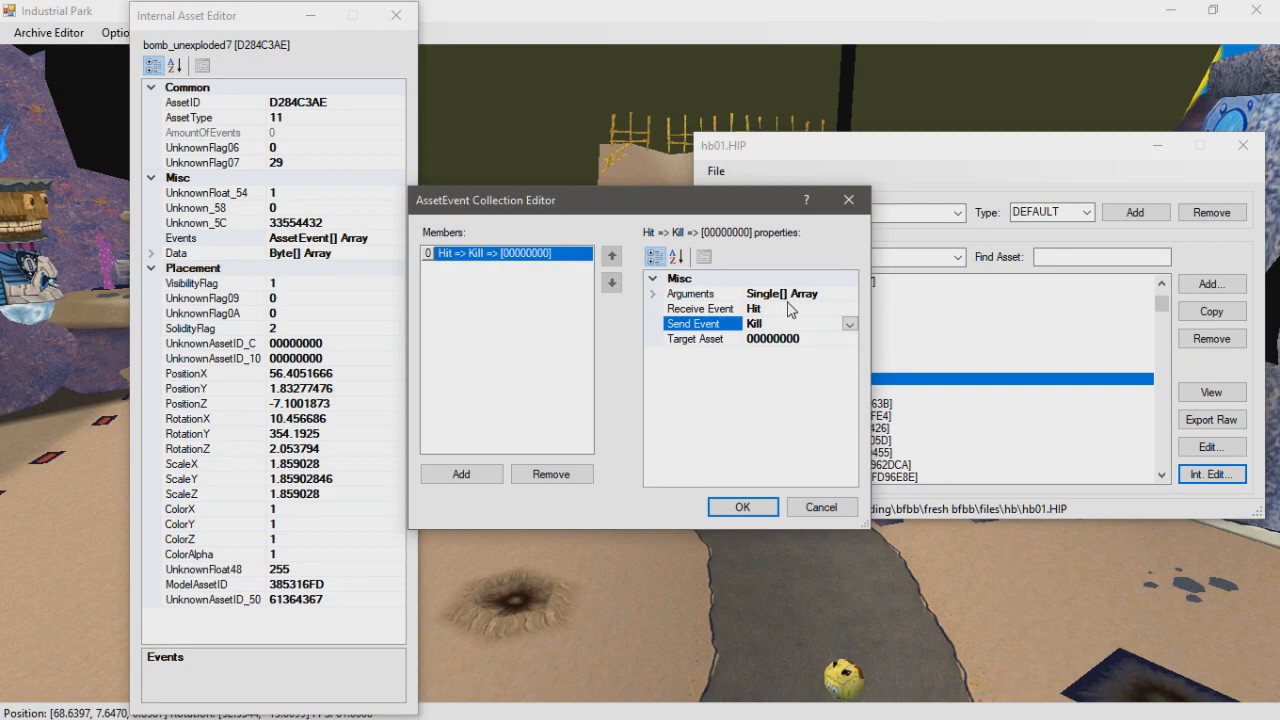
Review the event's Receive Event, Send Event and Target Asset fields, and discard the event by leaving the collection
{"action": "left_click", "coordinate": [771, 309]}
{"action": "left_click", "coordinate": [772, 323]}
{"action": "left_click", "coordinate": [798, 340]}
{"action": "double_click", "coordinate": [760, 340]}
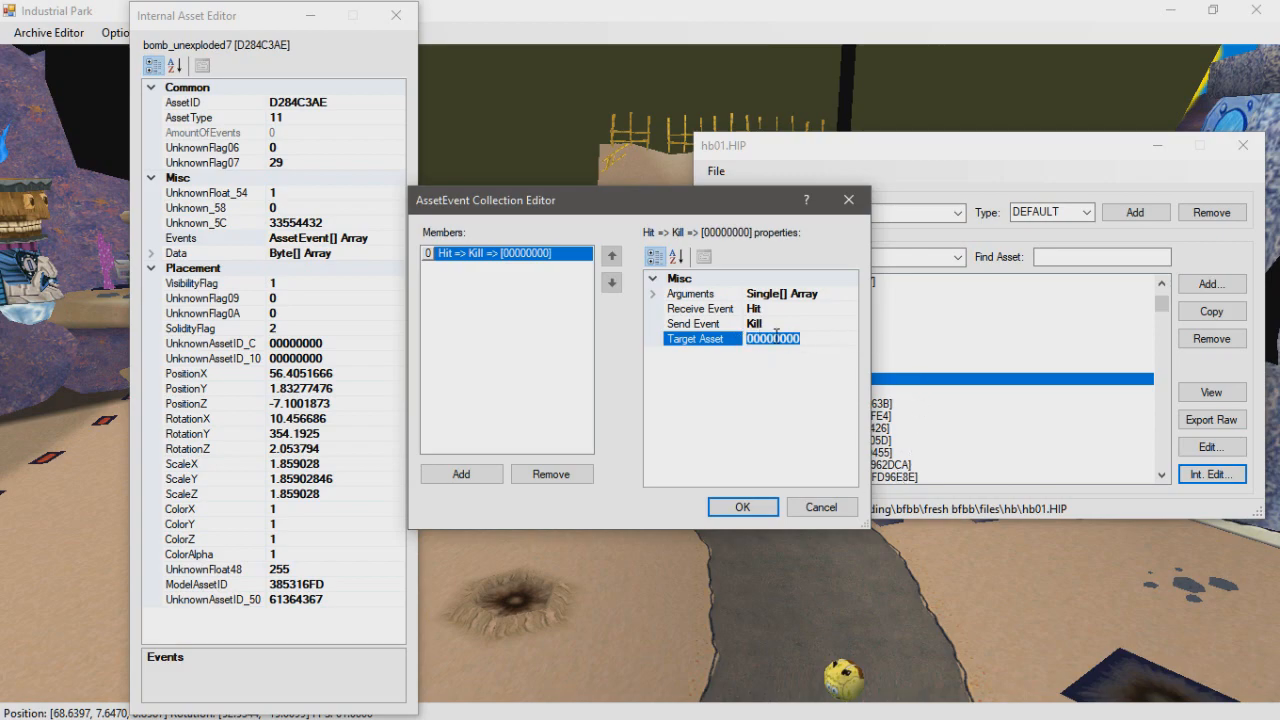
{"action": "left_click", "coordinate": [766, 308]}
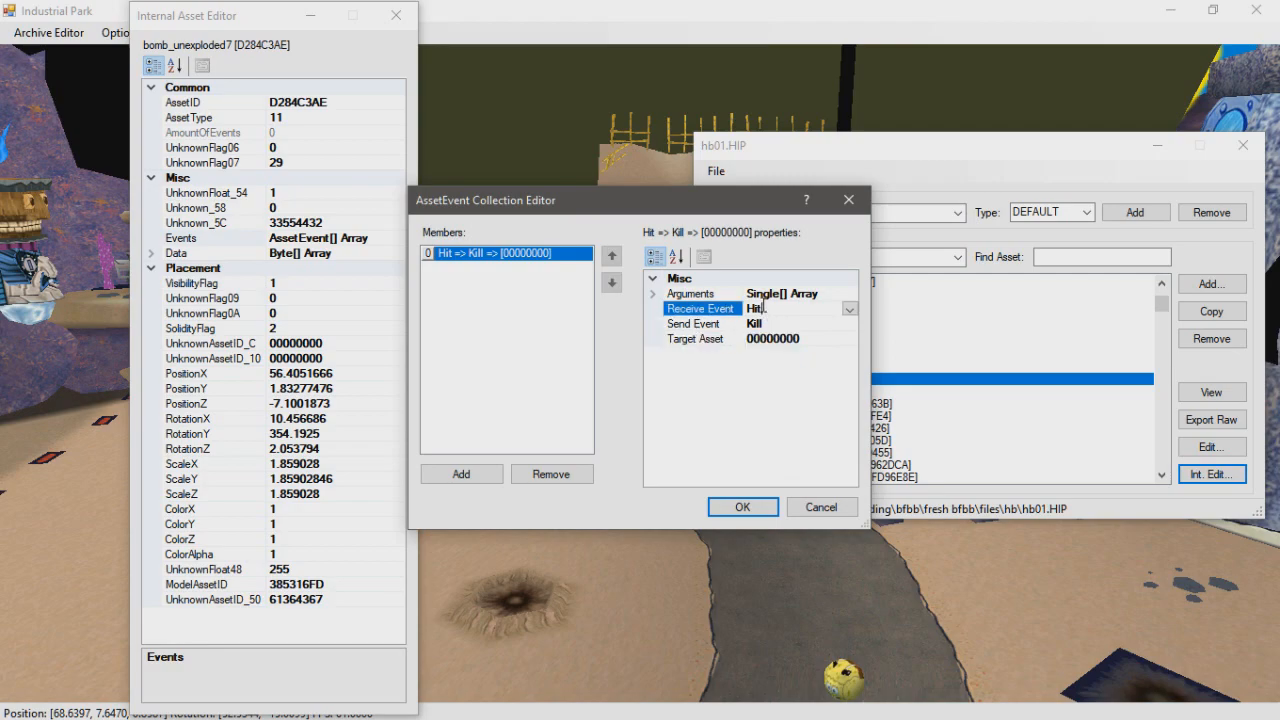
{"action": "left_click", "coordinate": [767, 325]}
{"action": "left_click", "coordinate": [772, 339]}
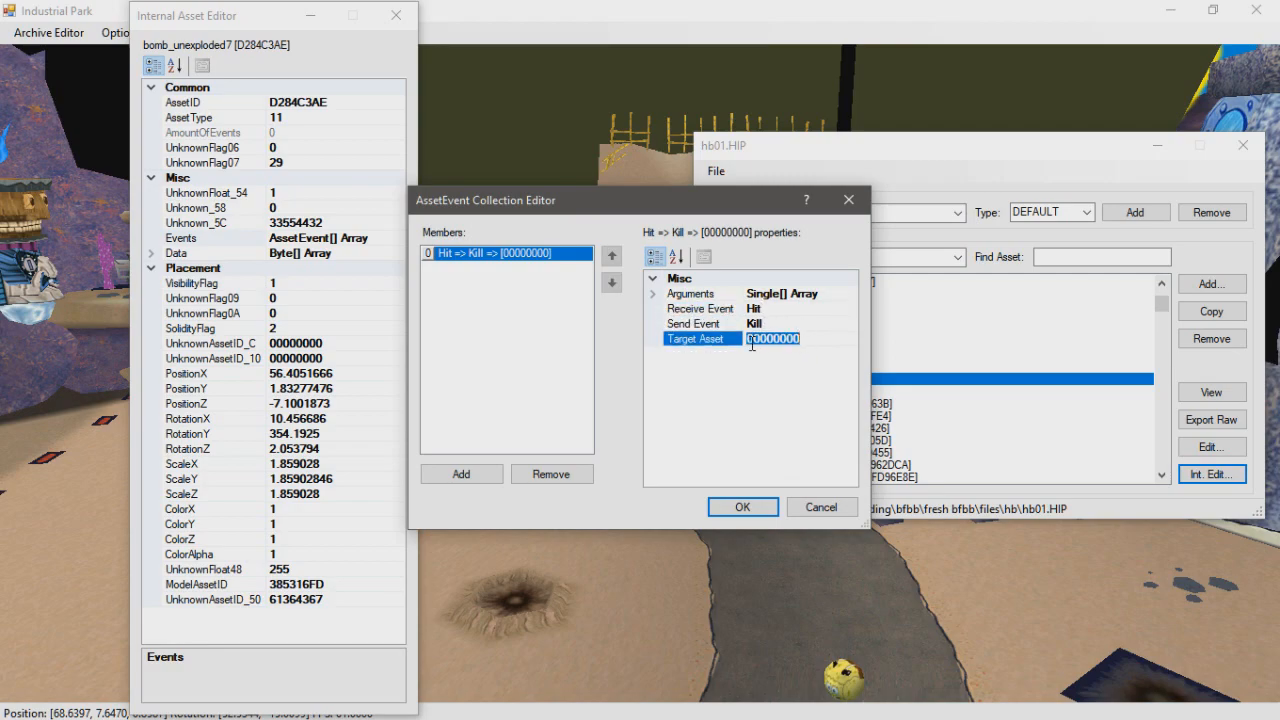
{"action": "left_click", "coordinate": [551, 474]}
{"action": "left_click", "coordinate": [848, 200]}
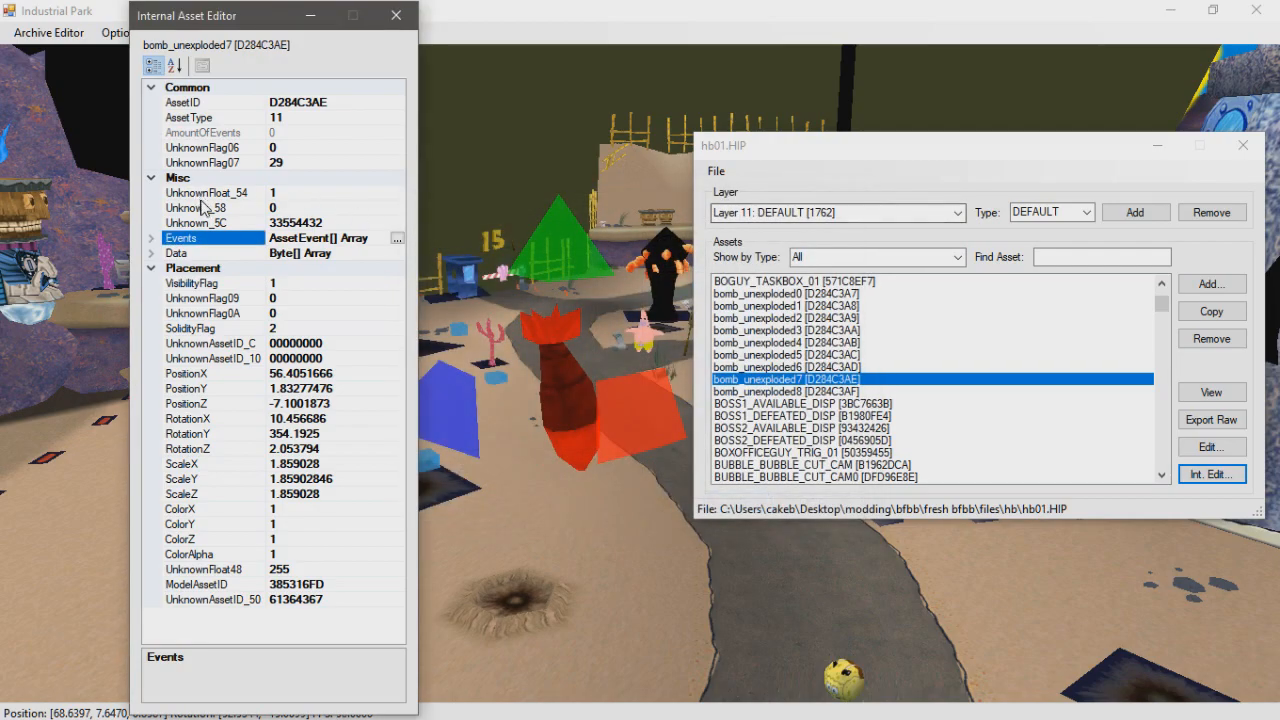
View the raw byte array in bomb_unexploded7's Data property and leave it without changes
{"action": "left_click", "coordinate": [395, 257]}
{"action": "left_click", "coordinate": [397, 256]}
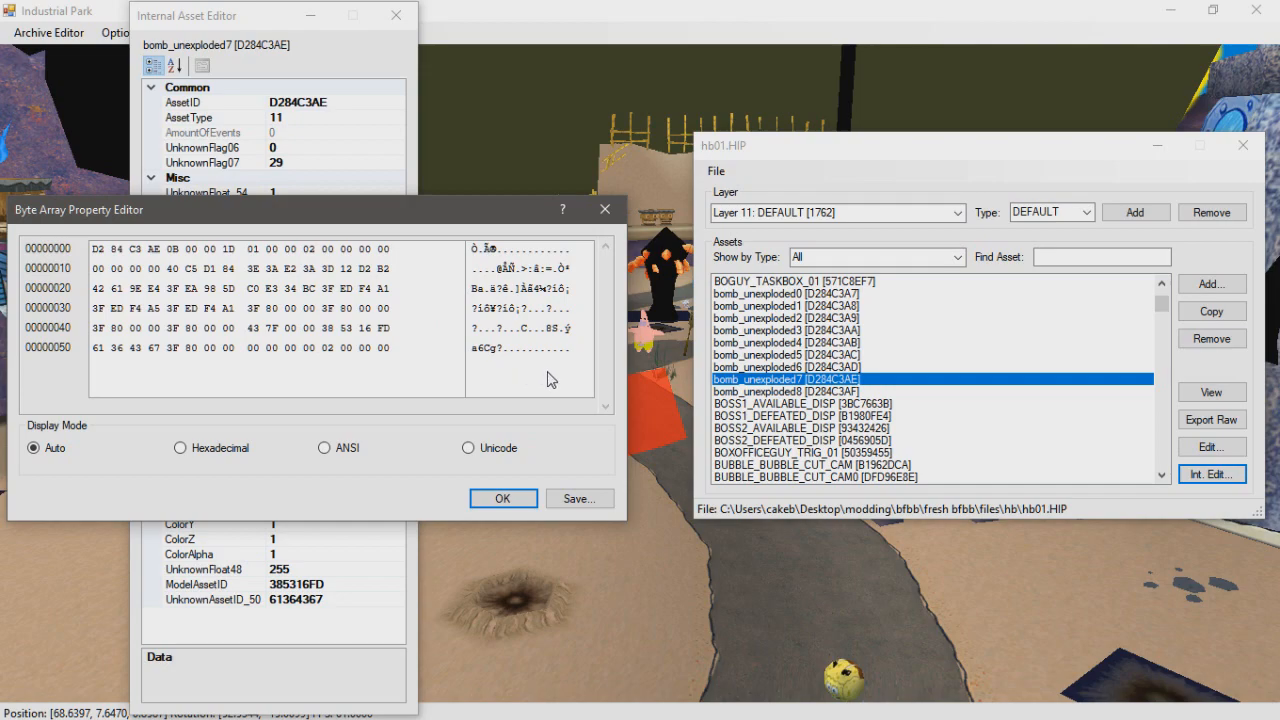
{"action": "left_click", "coordinate": [605, 209]}
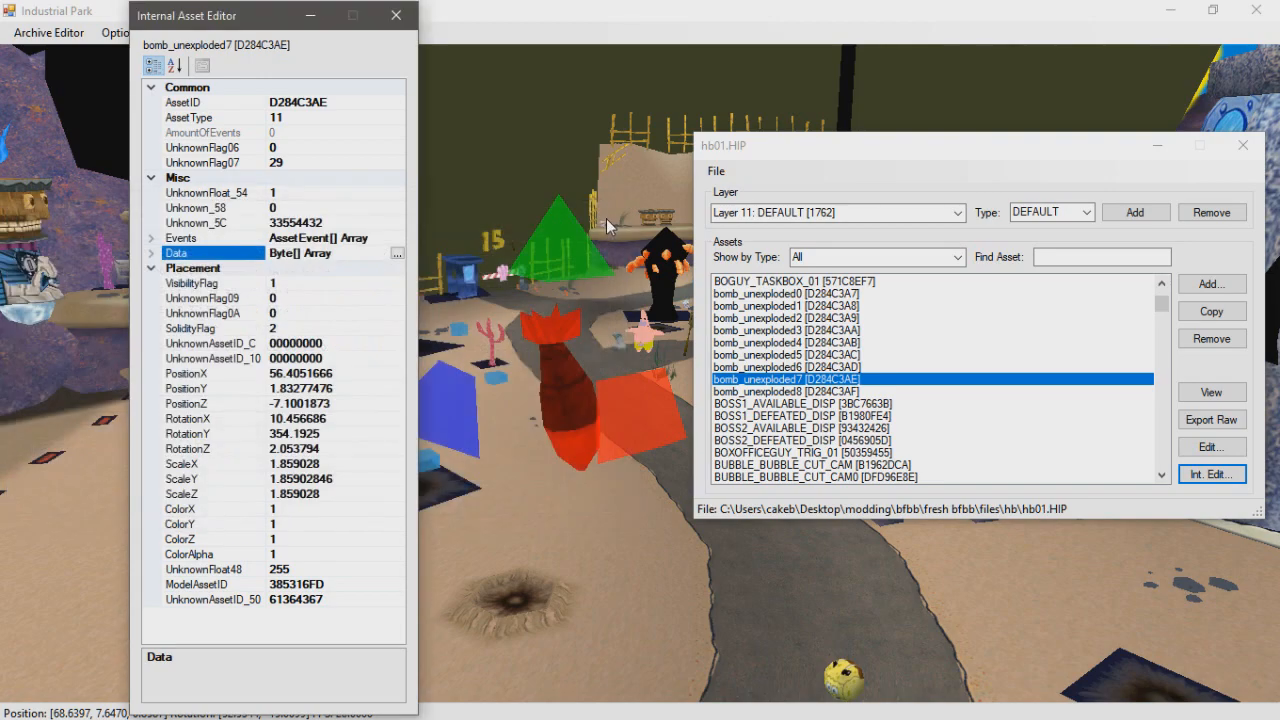
Inspect bomb_unexploded7's VisibilityFlag, UnknownFlag09, UnknownFlag0A, SolidityFlag and the two unknown asset ID placement properties
{"action": "left_click", "coordinate": [274, 284]}
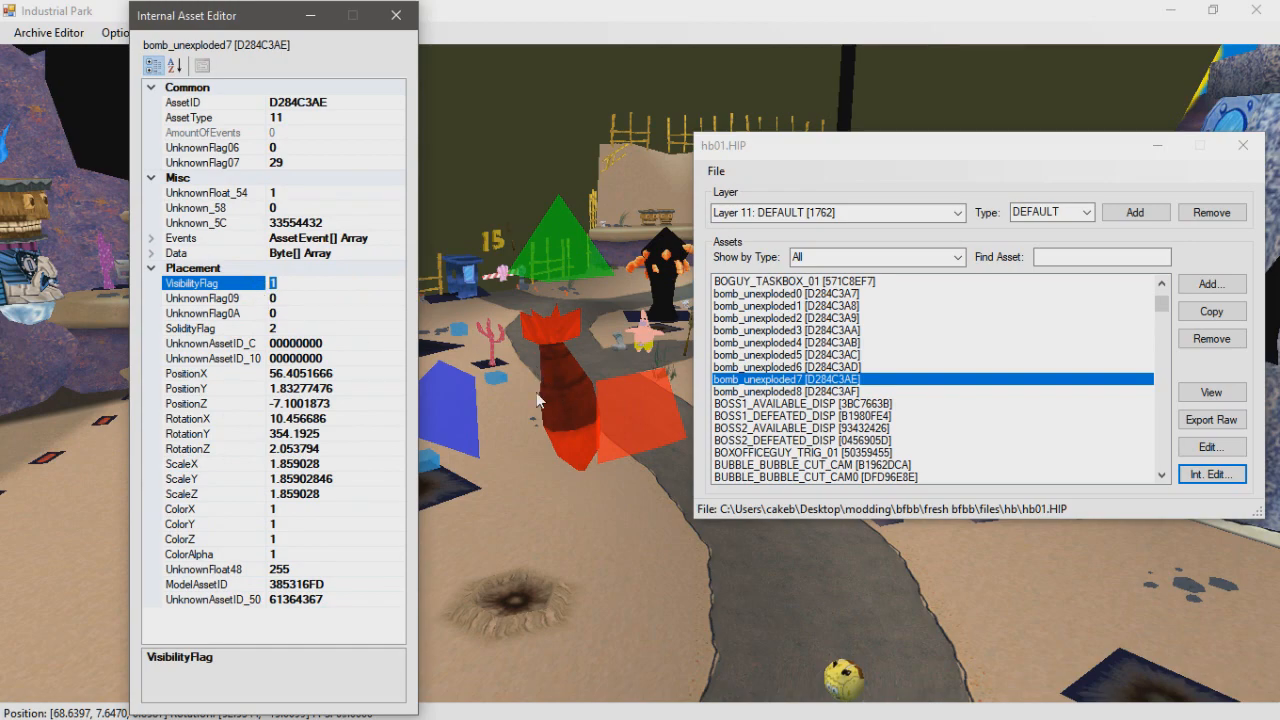
{"action": "left_click", "coordinate": [241, 298]}
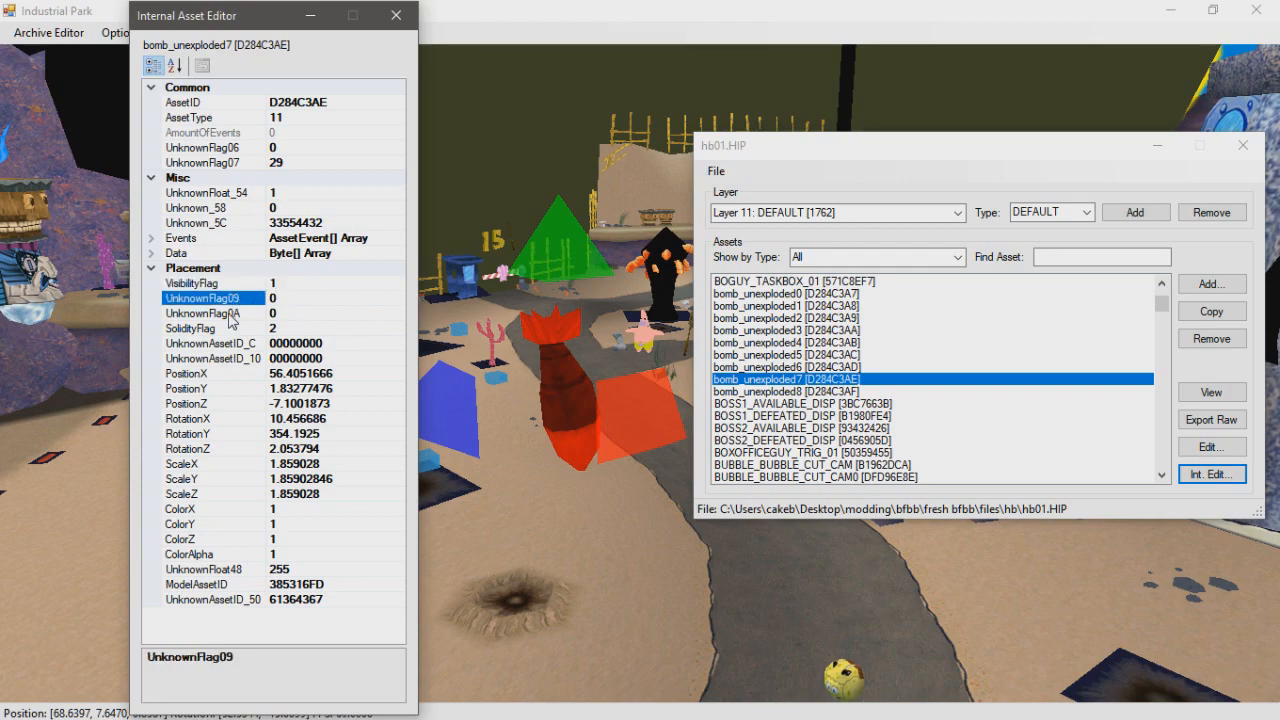
{"action": "left_click", "coordinate": [234, 314]}
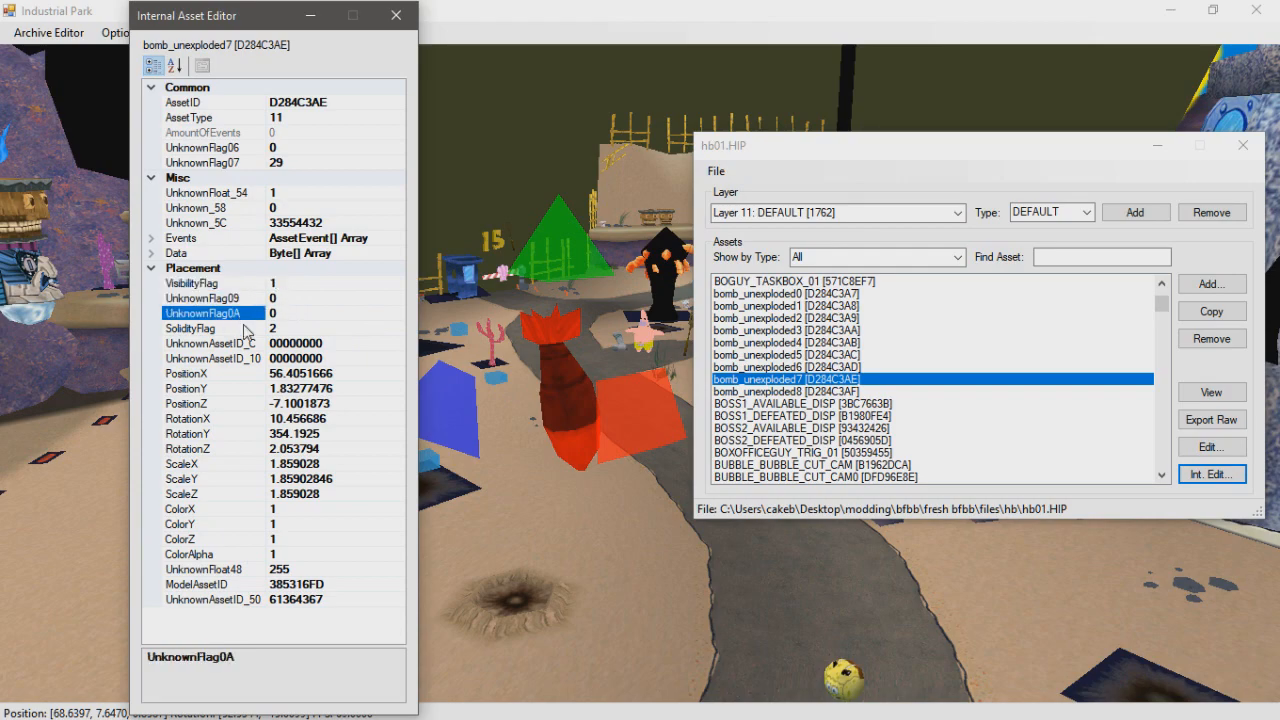
{"action": "left_click", "coordinate": [264, 330]}
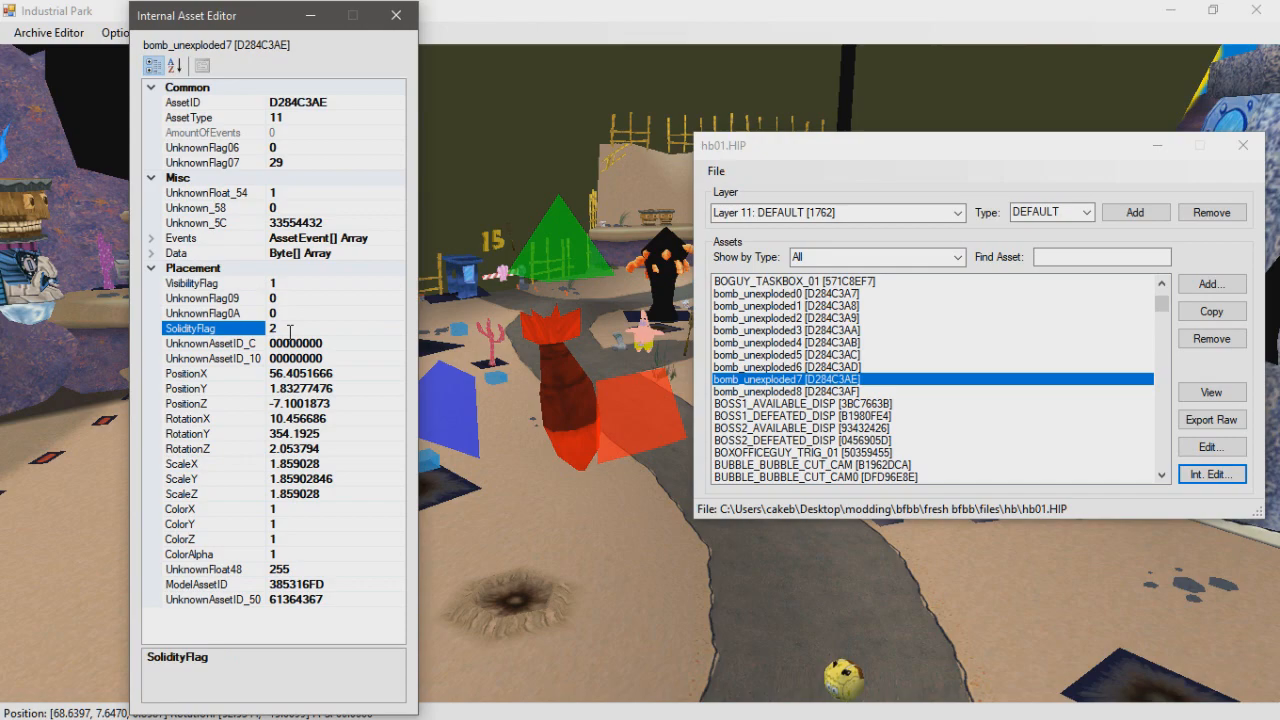
{"action": "left_click", "coordinate": [241, 344]}
{"action": "left_click", "coordinate": [241, 358]}
Inspect the PositionX, PositionY and PositionZ values of bomb_unexploded7
{"action": "left_click", "coordinate": [207, 375]}
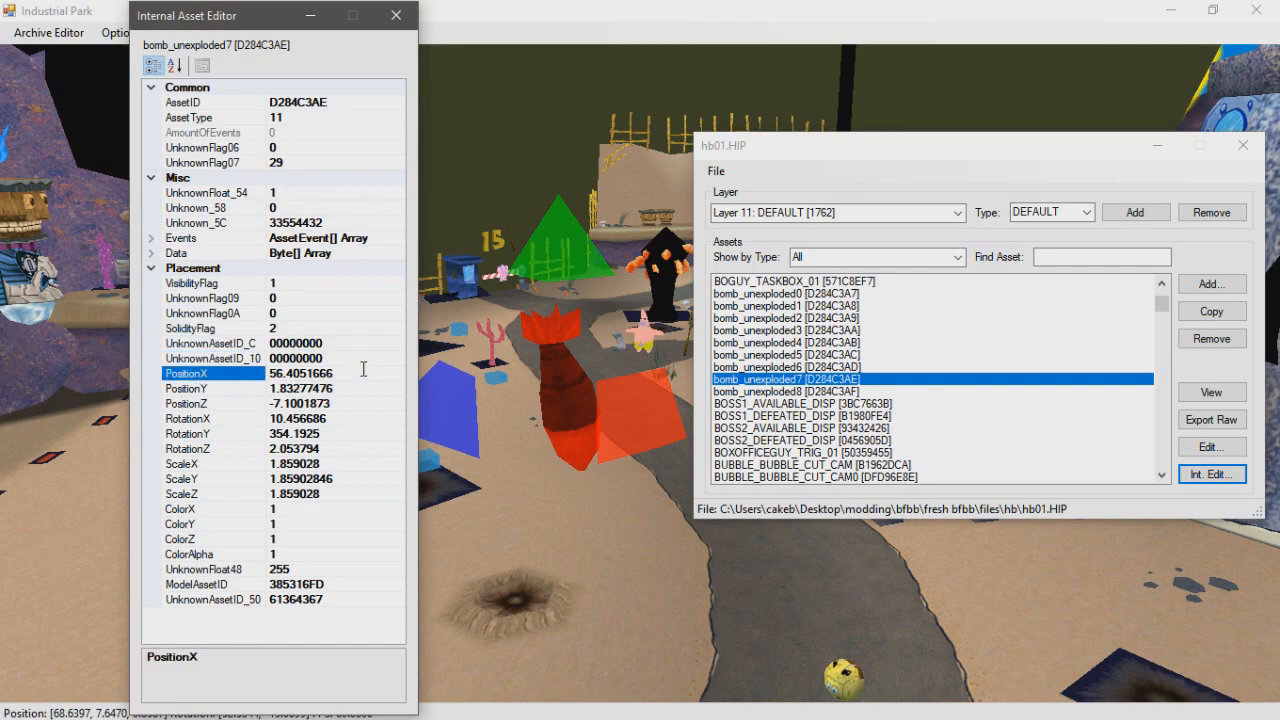
{"action": "left_click", "coordinate": [327, 373]}
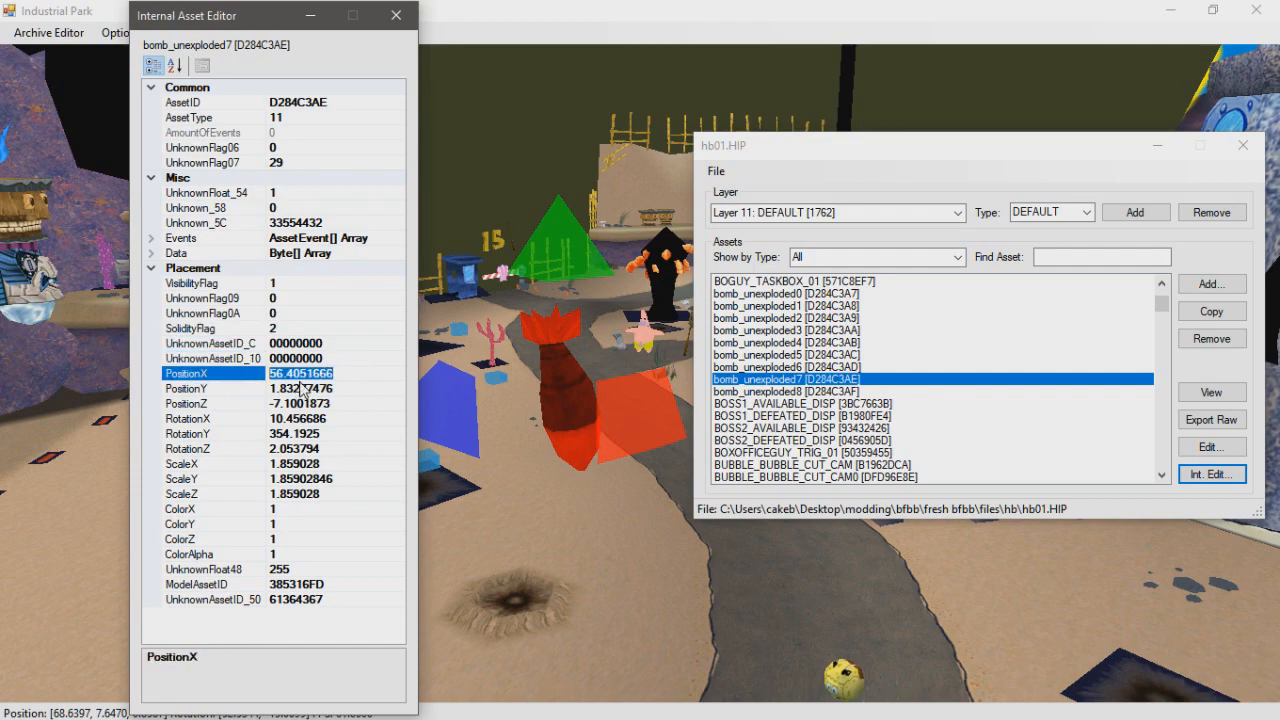
{"action": "left_click", "coordinate": [216, 390]}
{"action": "left_click", "coordinate": [341, 388]}
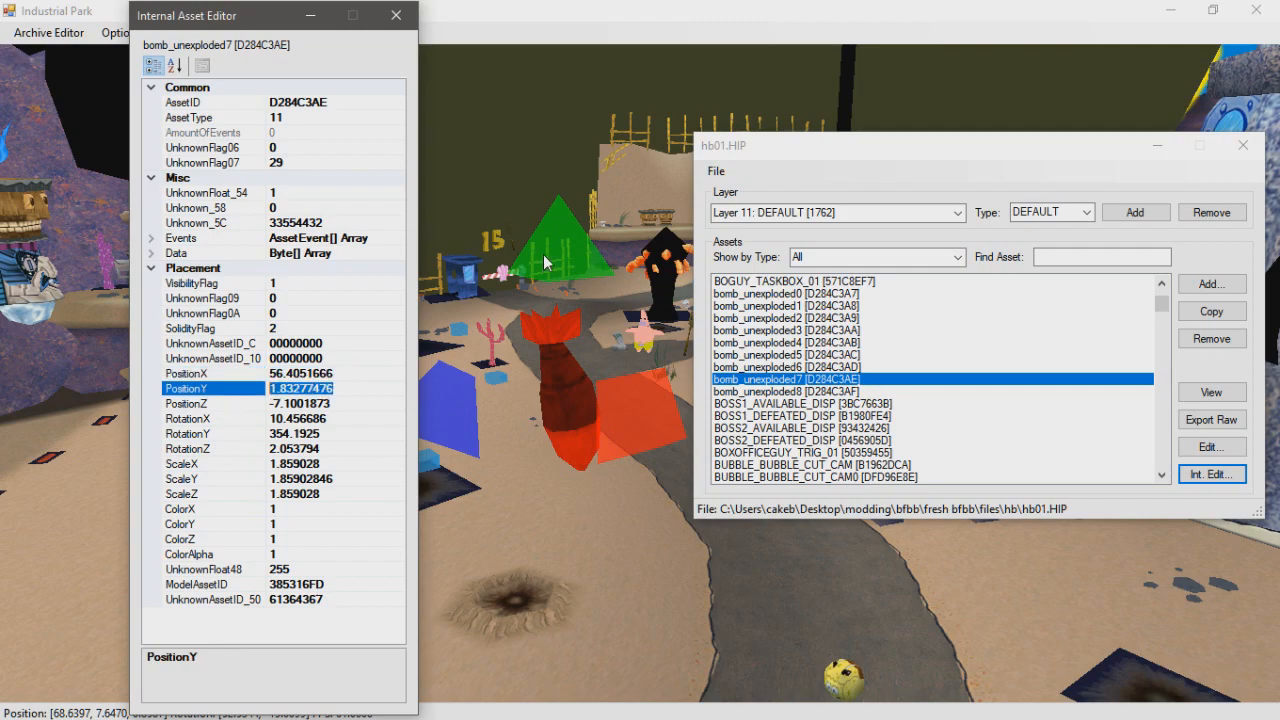
{"action": "left_click", "coordinate": [228, 404]}
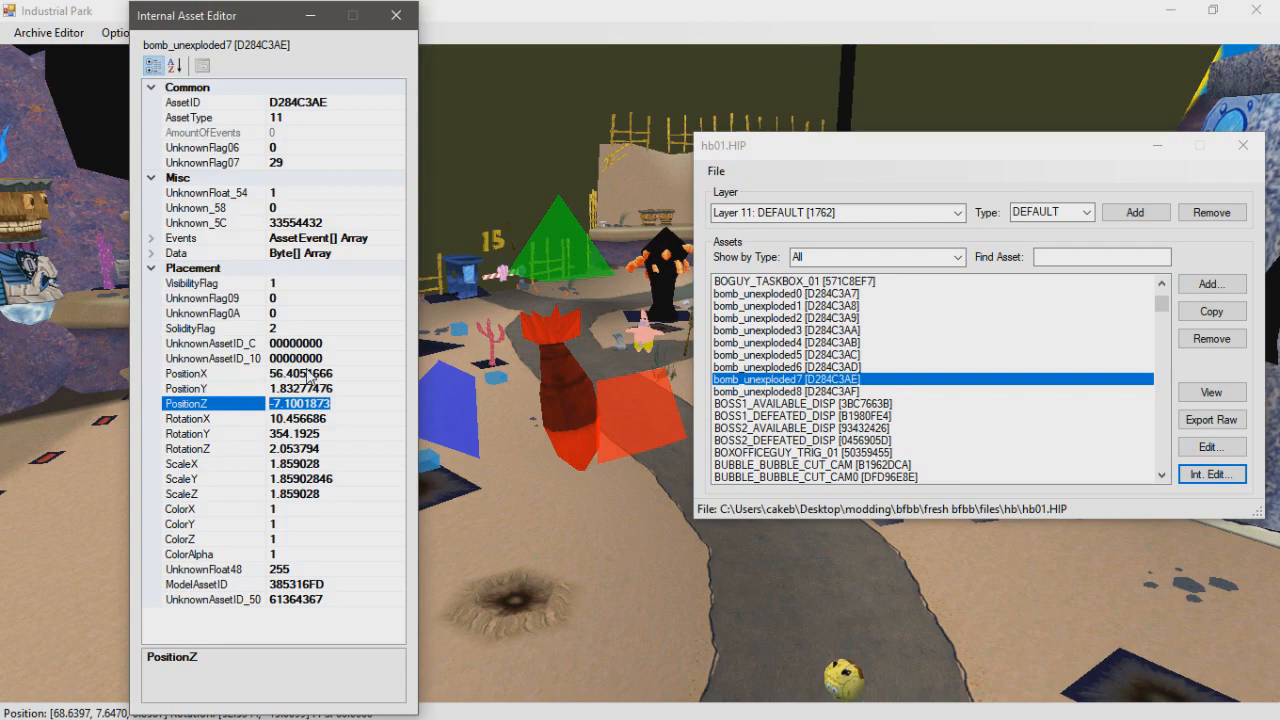
Set bomb_unexploded7's PositionX to 56 and PositionY to 2
{"action": "left_click", "coordinate": [306, 373]}
{"action": "double_click", "coordinate": [357, 373]}
{"action": "type", "text": "56"}
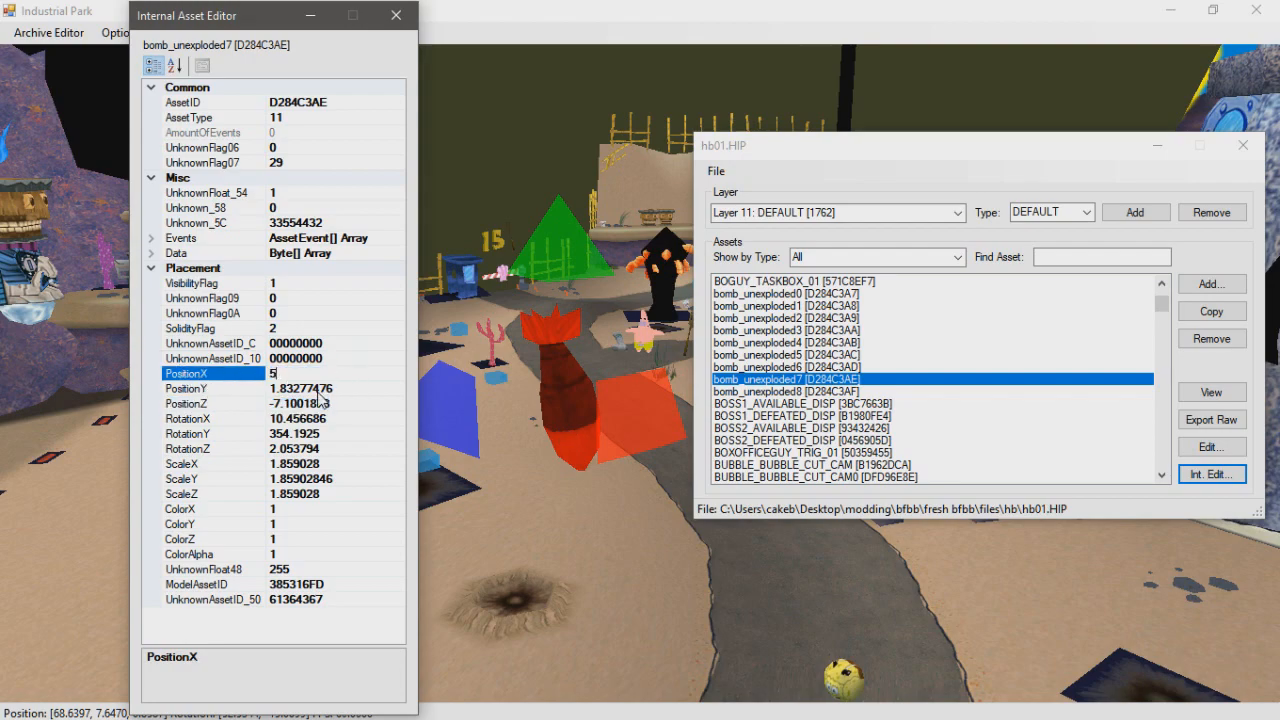
{"action": "left_click", "coordinate": [349, 388]}
{"action": "double_click", "coordinate": [298, 388]}
{"action": "type", "text": "2"}
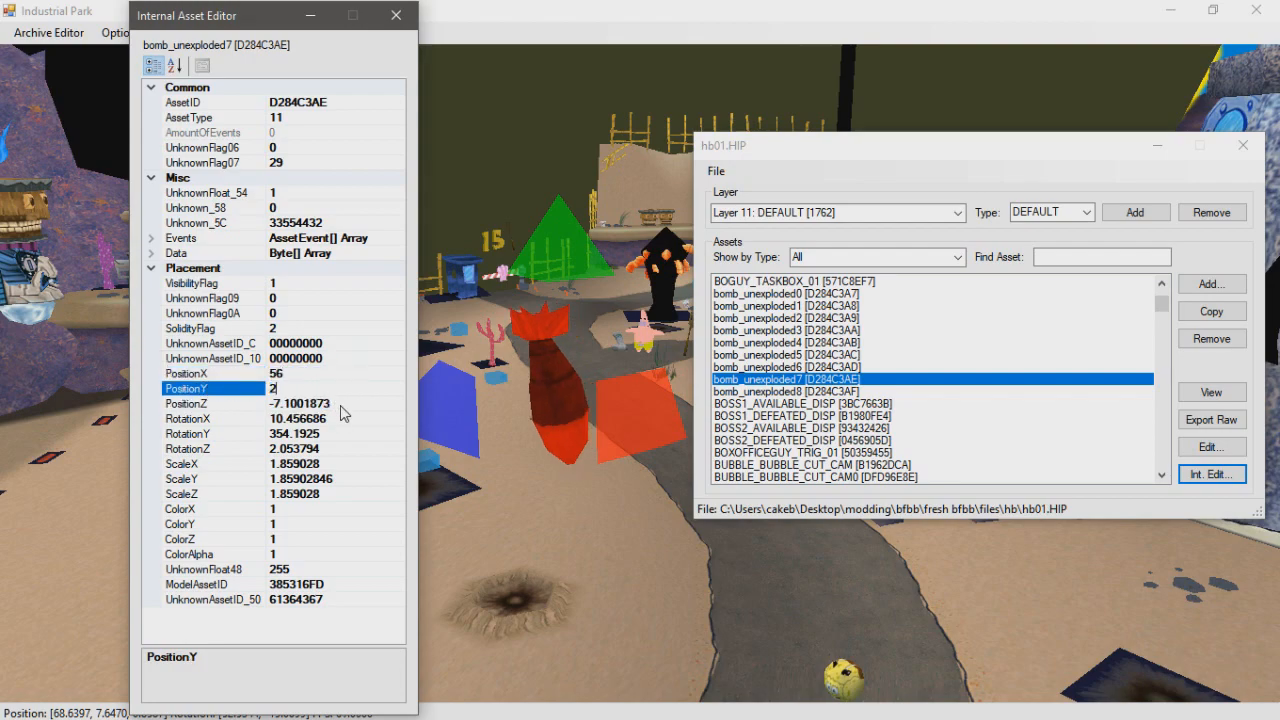
Set bomb_unexploded7's PositionZ to -7, correcting an entry of 7
{"action": "left_click", "coordinate": [341, 406]}
{"action": "double_click", "coordinate": [331, 403]}
{"action": "type", "text": "7"}
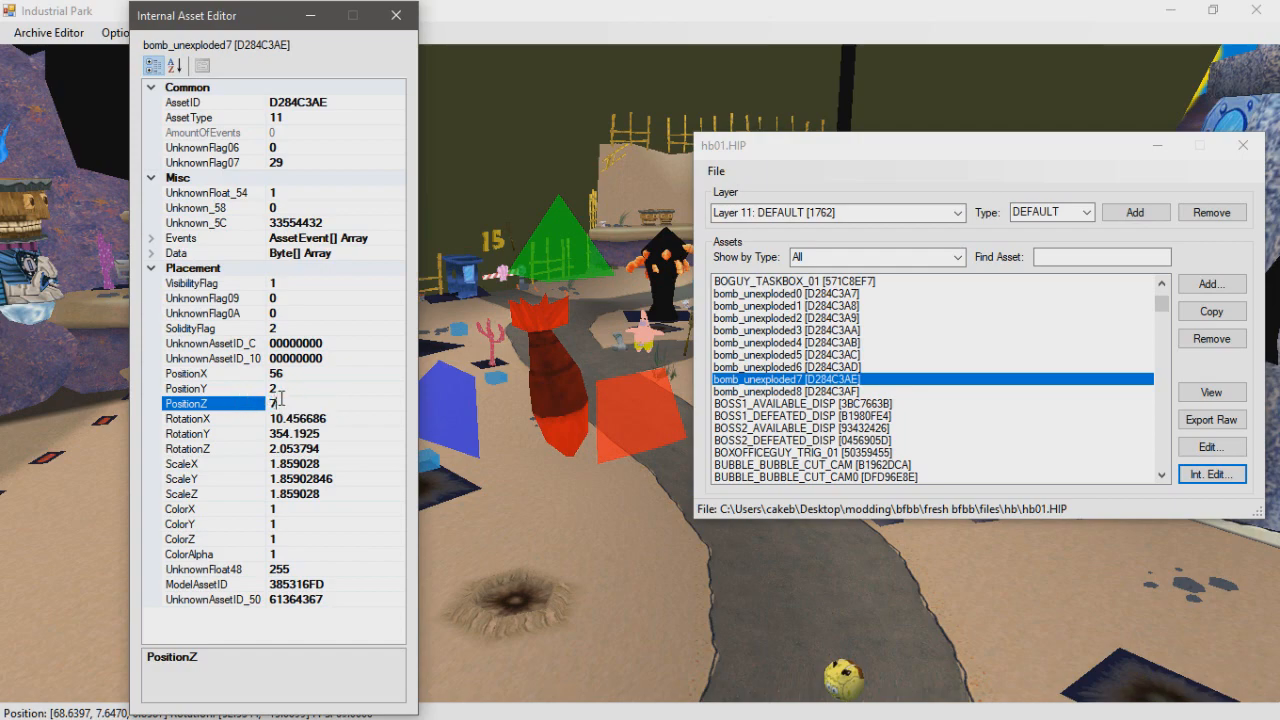
{"action": "left_click", "coordinate": [290, 390]}
{"action": "left_click", "coordinate": [300, 404]}
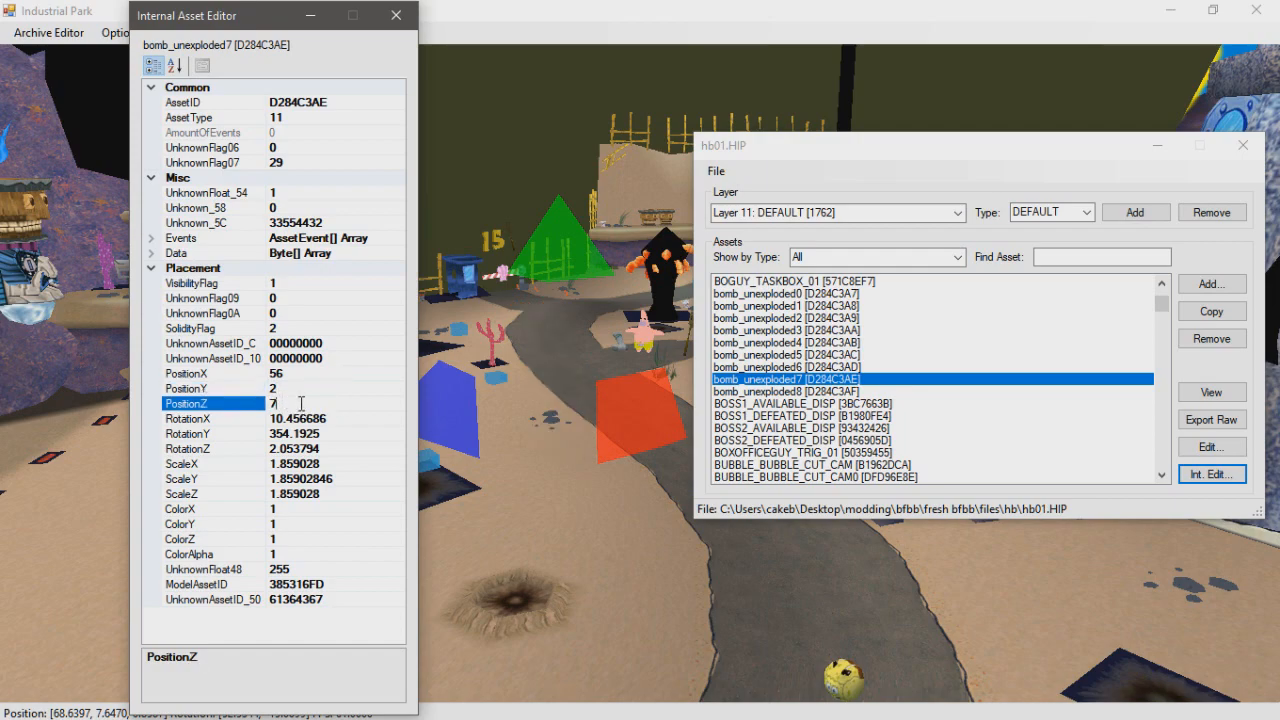
{"action": "left_click", "coordinate": [352, 388]}
Set bomb_unexploded7's RotationX to about 20 degrees
{"action": "left_click", "coordinate": [301, 419]}
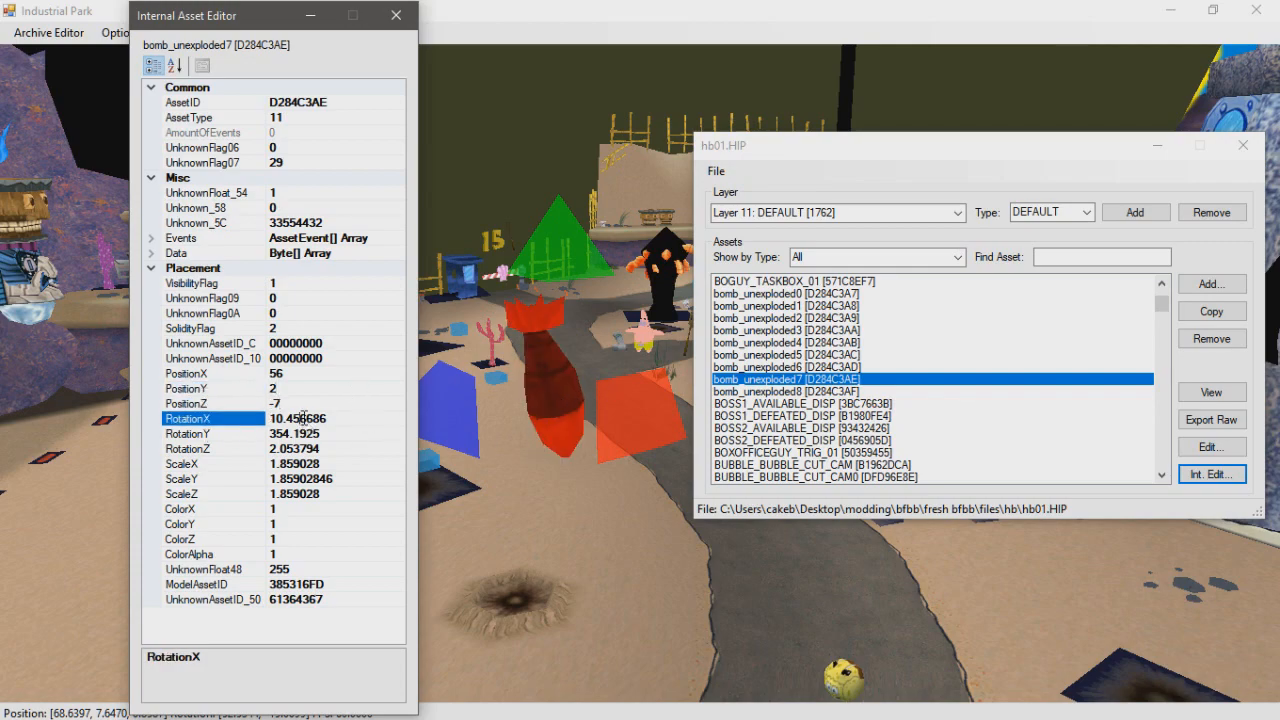
{"action": "left_click_drag", "start_coordinate": [335, 424], "coordinate": [264, 427]}
{"action": "type", "text": "29"}
{"action": "left_click", "coordinate": [315, 436]}
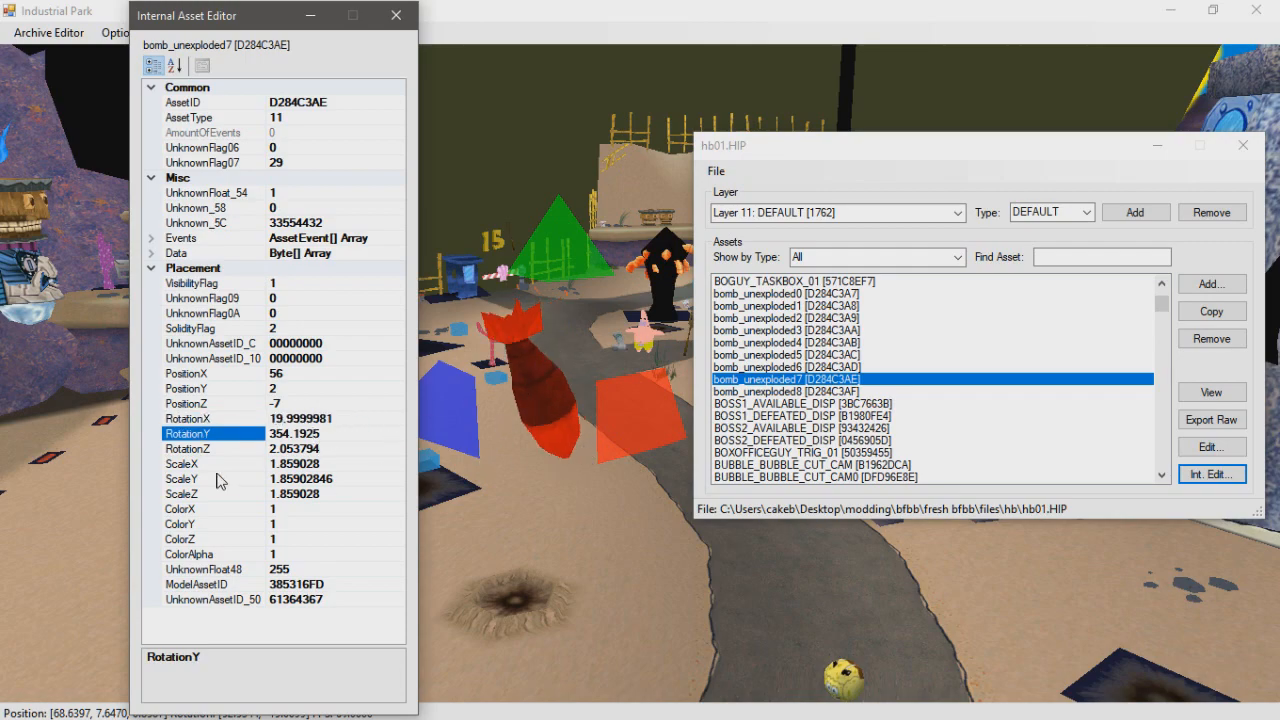
Set bomb_unexploded7's RotationX to 45 and RotationY to 180
{"action": "left_click", "coordinate": [343, 419]}
{"action": "left_click", "coordinate": [238, 421]}
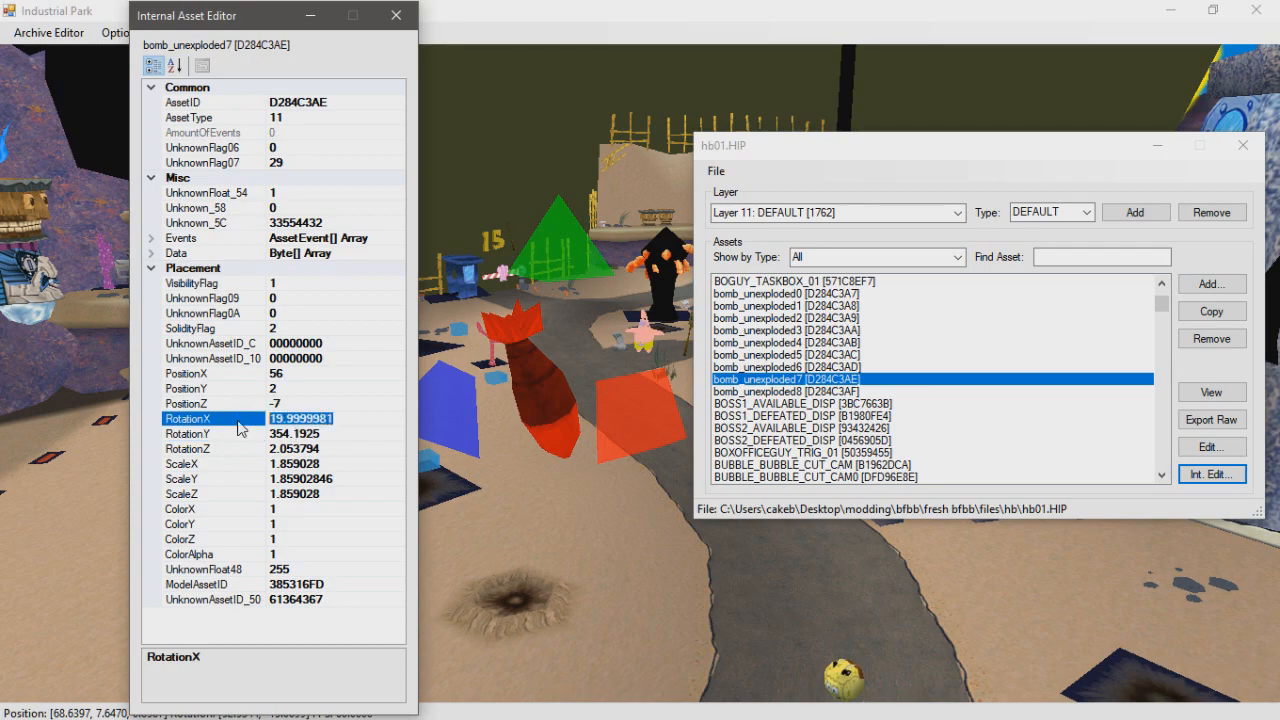
{"action": "type", "text": "45"}
{"action": "left_click", "coordinate": [336, 433]}
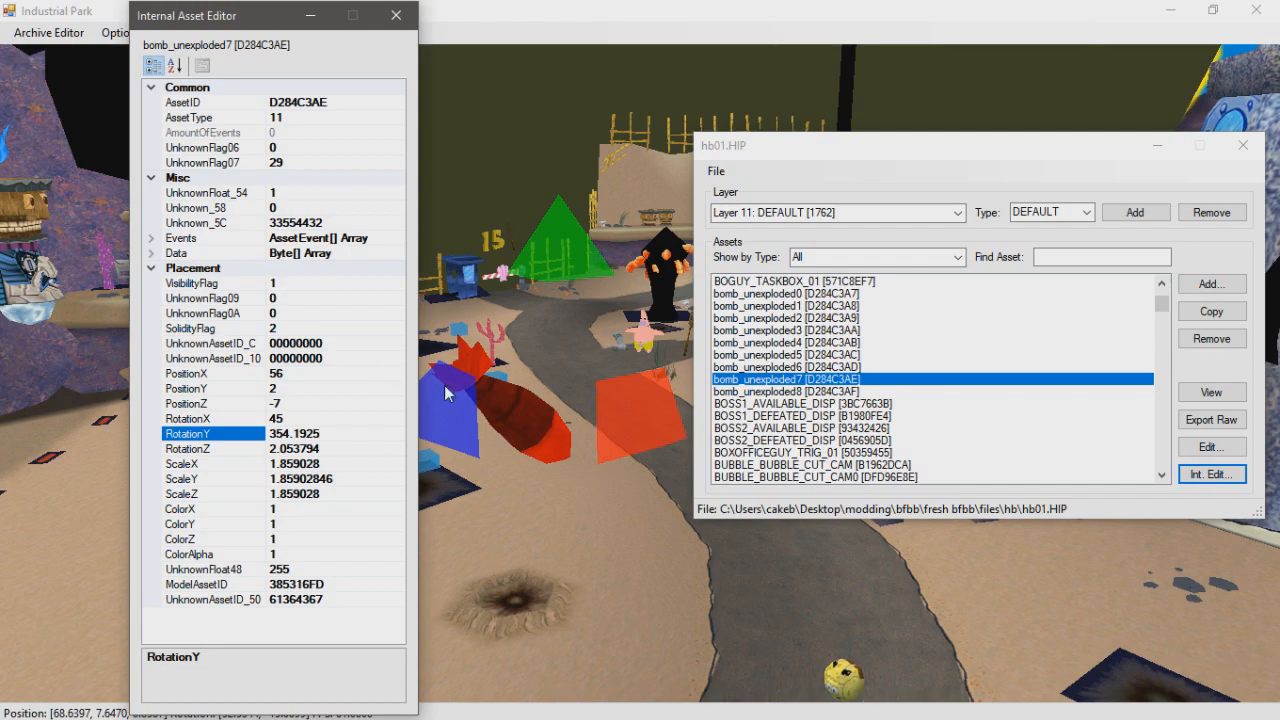
{"action": "left_click_drag", "start_coordinate": [326, 436], "coordinate": [244, 441]}
{"action": "type", "text": "180"}
{"action": "left_click", "coordinate": [315, 449]}
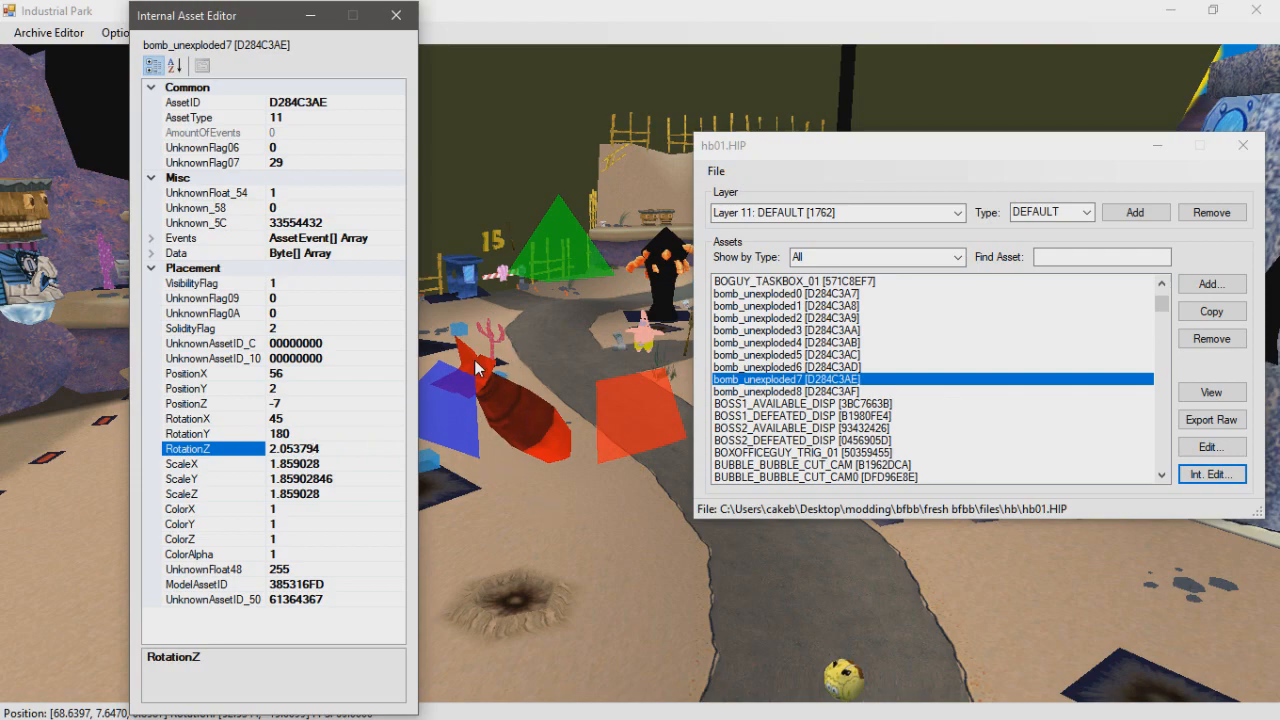
Set bomb_unexploded7's RotationZ to 15
{"action": "left_click_drag", "start_coordinate": [326, 450], "coordinate": [229, 450]}
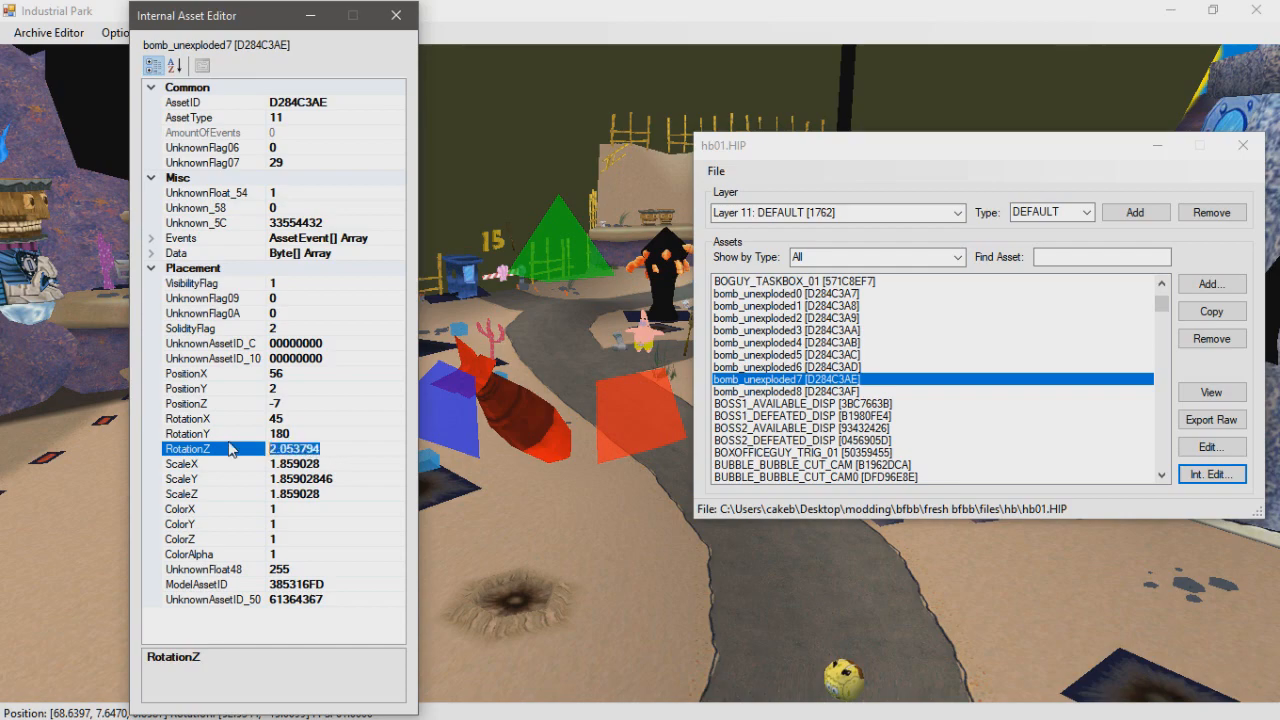
{"action": "type", "text": "15"}
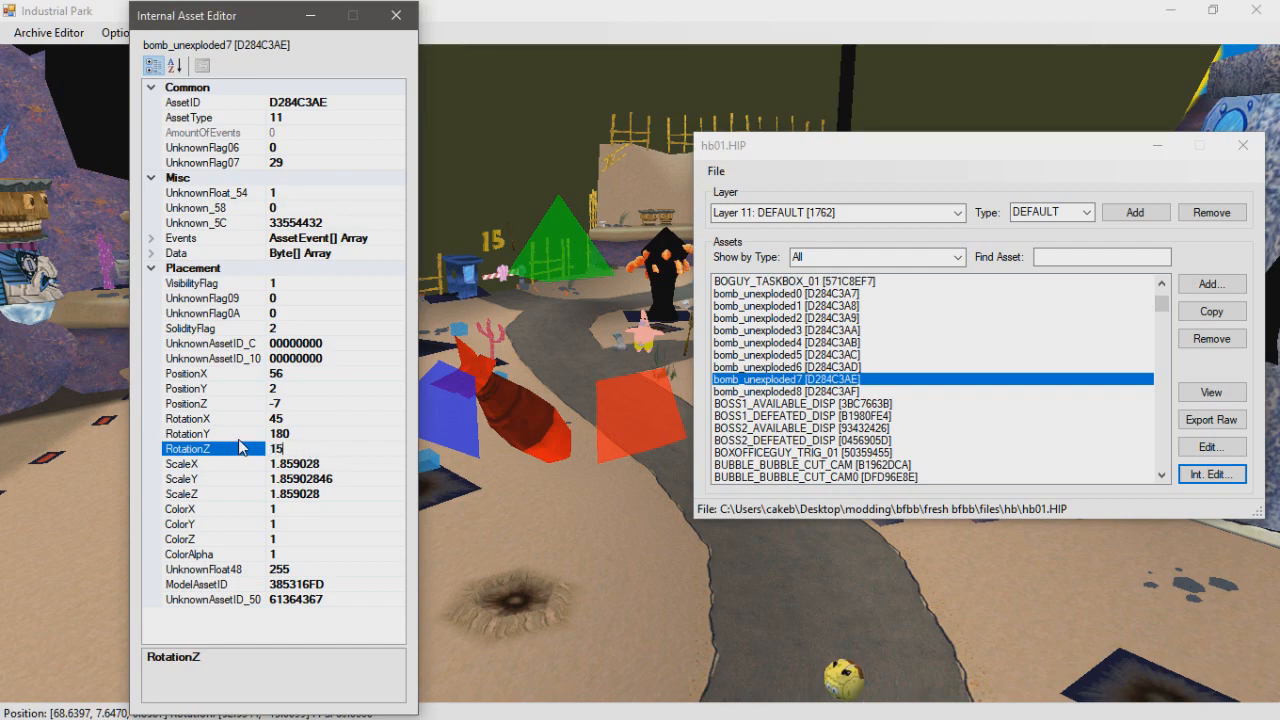
{"action": "left_click", "coordinate": [308, 428]}
Set bomb_unexploded7's RotationZ to 45 and check the bomb's orientation in the level
{"action": "left_click", "coordinate": [308, 448]}
{"action": "left_click_drag", "start_coordinate": [308, 448], "coordinate": [258, 448]}
{"action": "type", "text": "45"}
{"action": "left_click", "coordinate": [315, 434]}
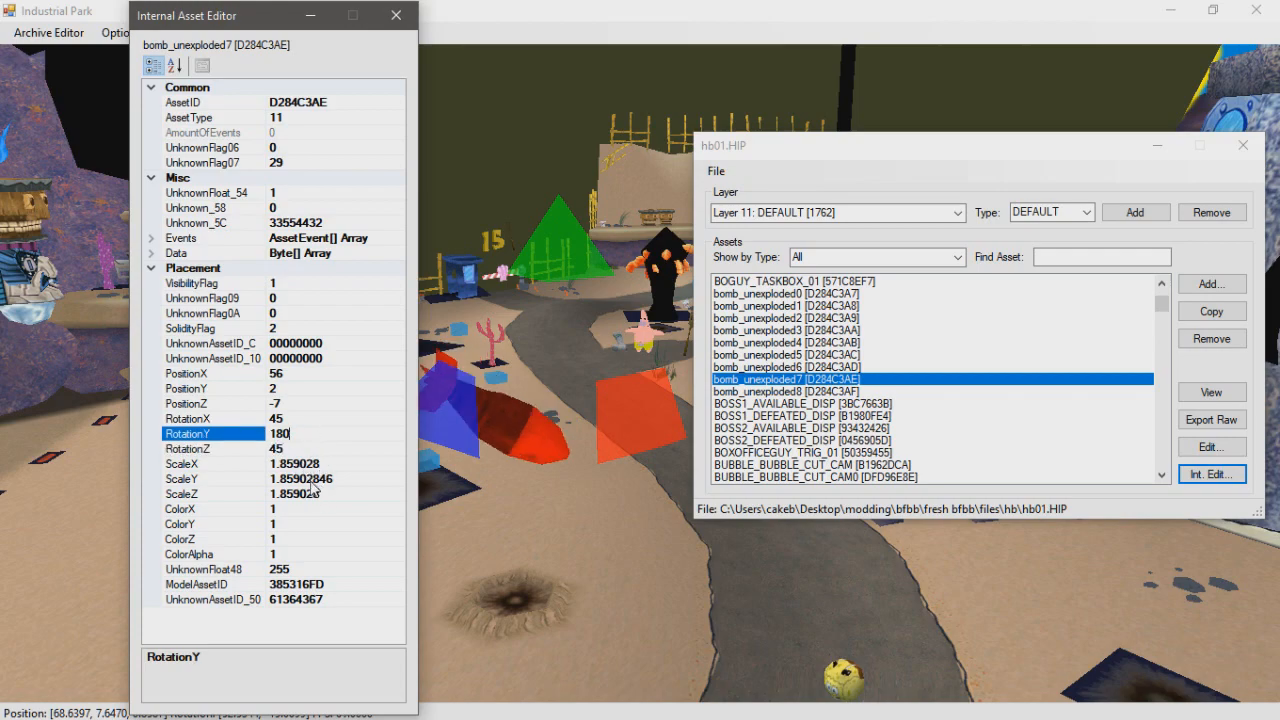
{"action": "middle_click_drag", "start_coordinate": [545, 474], "coordinate": [460, 476]}
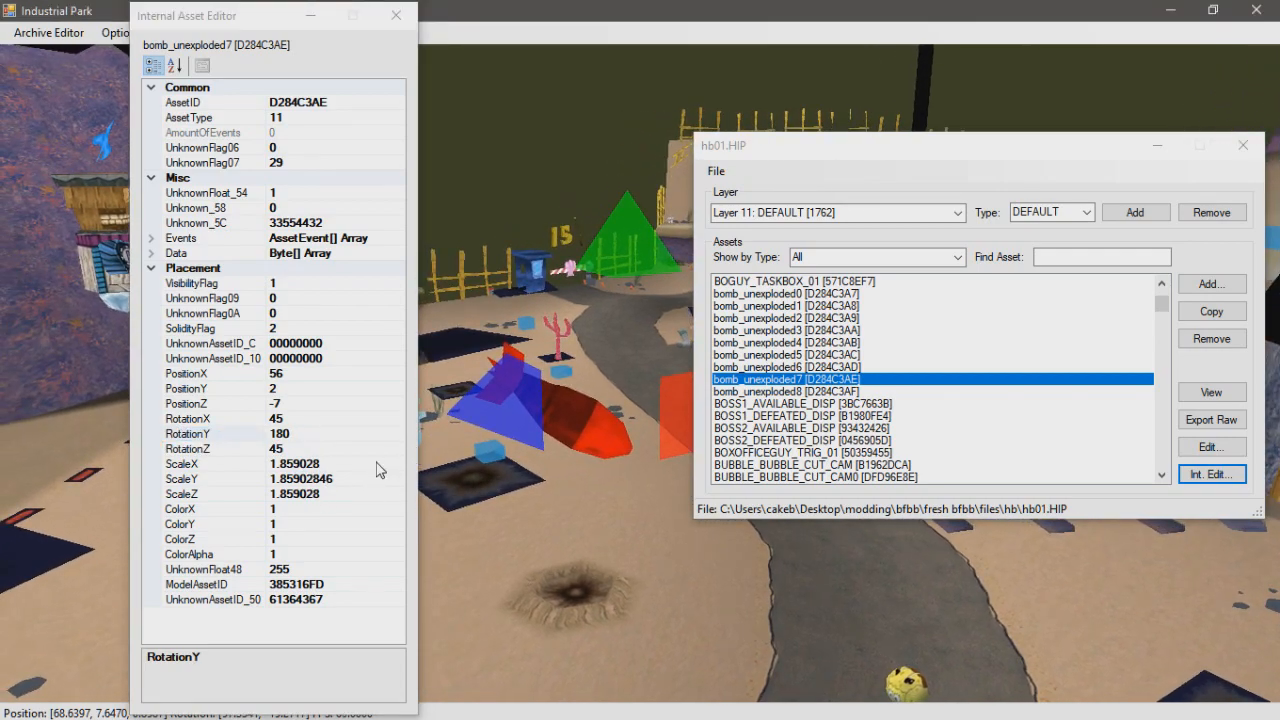
Set bomb_unexploded7's ScaleX, ScaleY and ScaleZ to 2
{"action": "left_click", "coordinate": [325, 463]}
{"action": "double_click", "coordinate": [298, 463]}
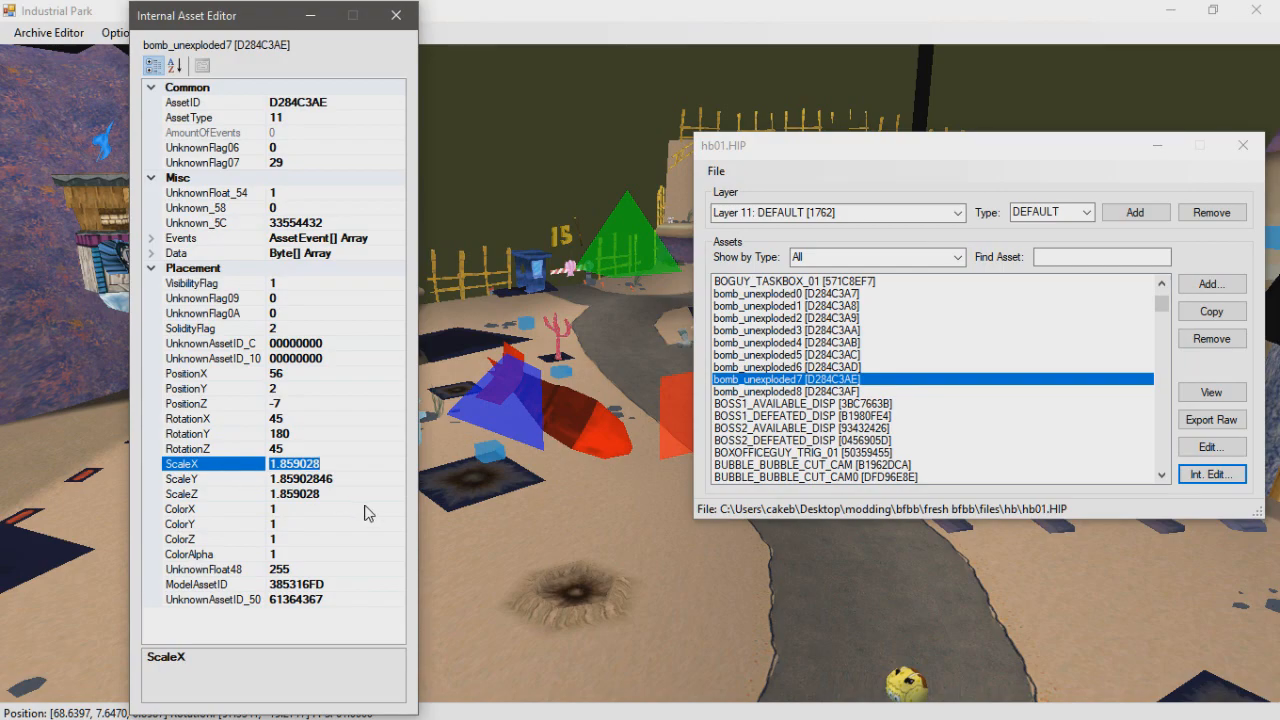
{"action": "type", "text": "2"}
{"action": "left_click", "coordinate": [323, 479]}
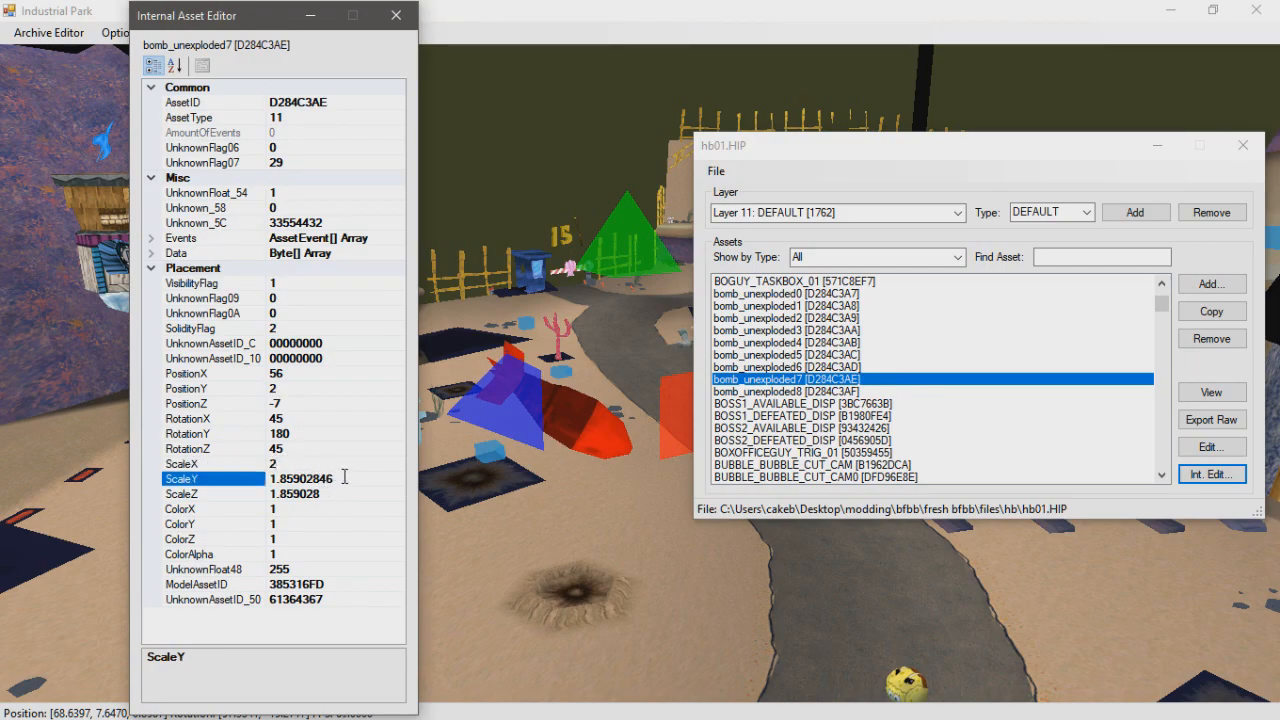
{"action": "double_click", "coordinate": [325, 479]}
{"action": "type", "text": "2"}
{"action": "left_click", "coordinate": [311, 493]}
{"action": "double_click", "coordinate": [340, 493]}
{"action": "type", "text": "2"}
{"action": "left_click", "coordinate": [321, 479]}
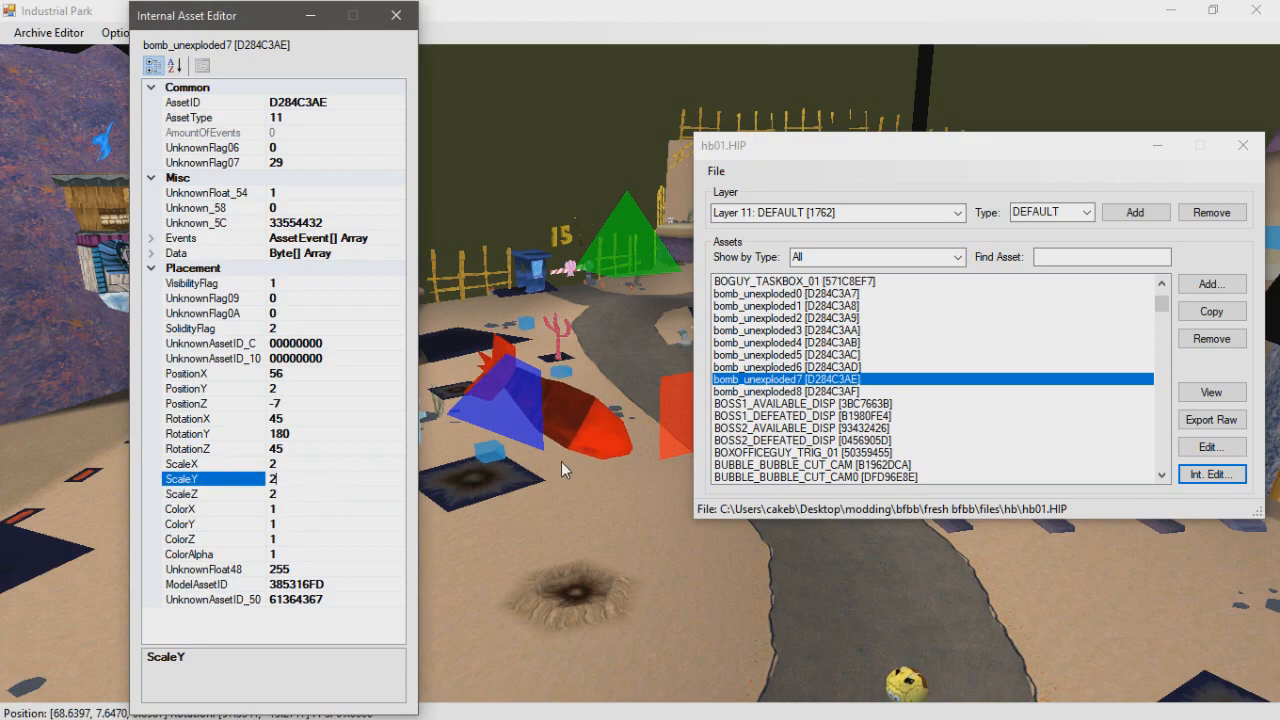
Try narrowing bomb_unexploded7 with a ScaleX of 1, followed by 0.5
{"action": "left_click", "coordinate": [324, 464]}
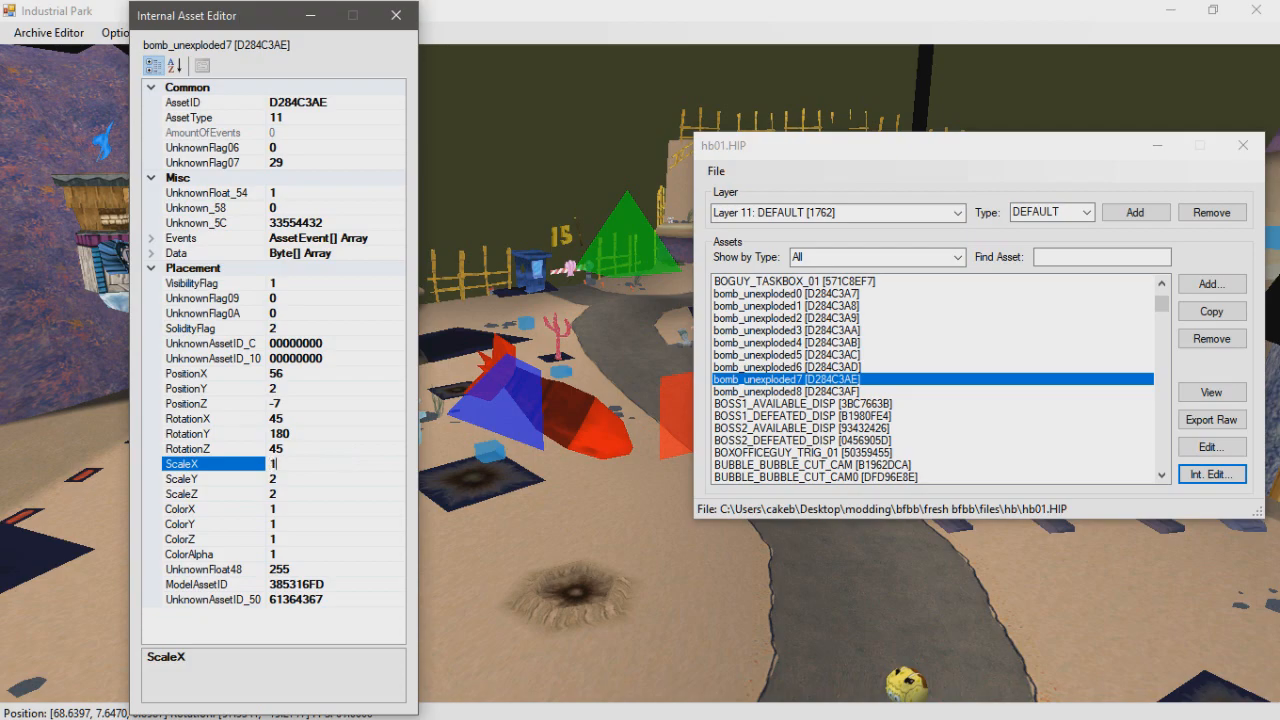
{"action": "left_click", "coordinate": [316, 477]}
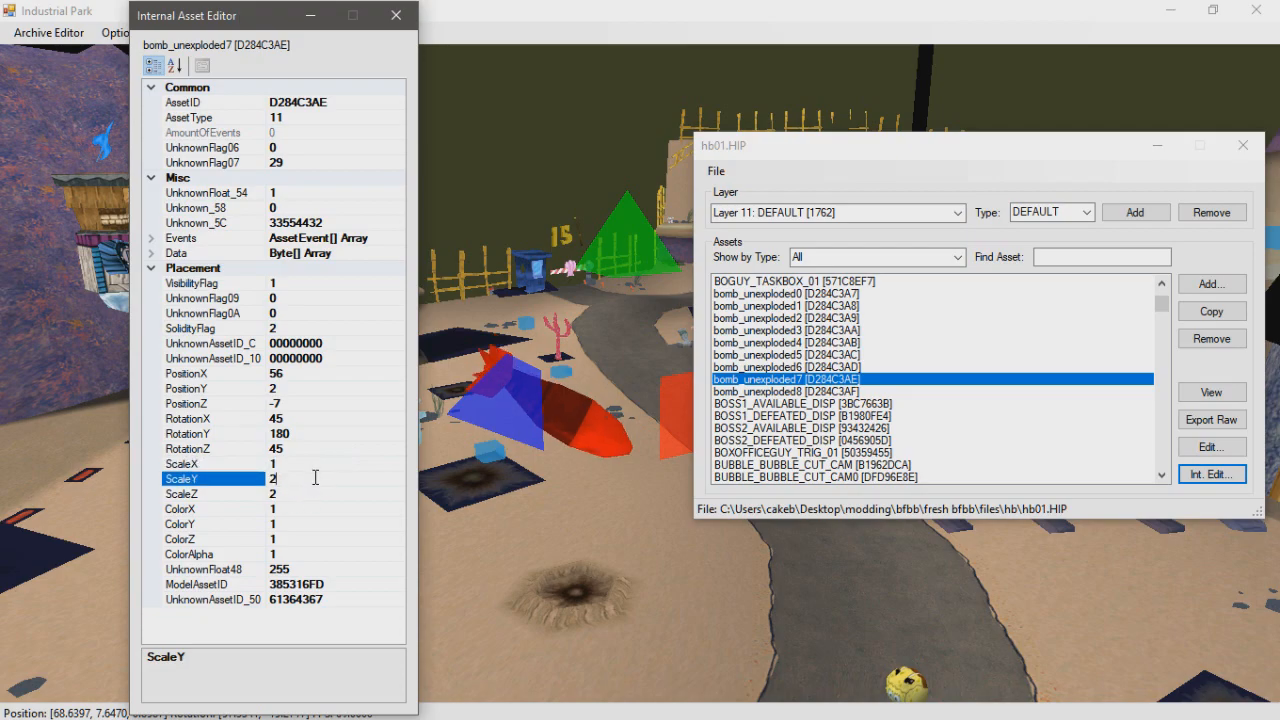
{"action": "left_click", "coordinate": [295, 465]}
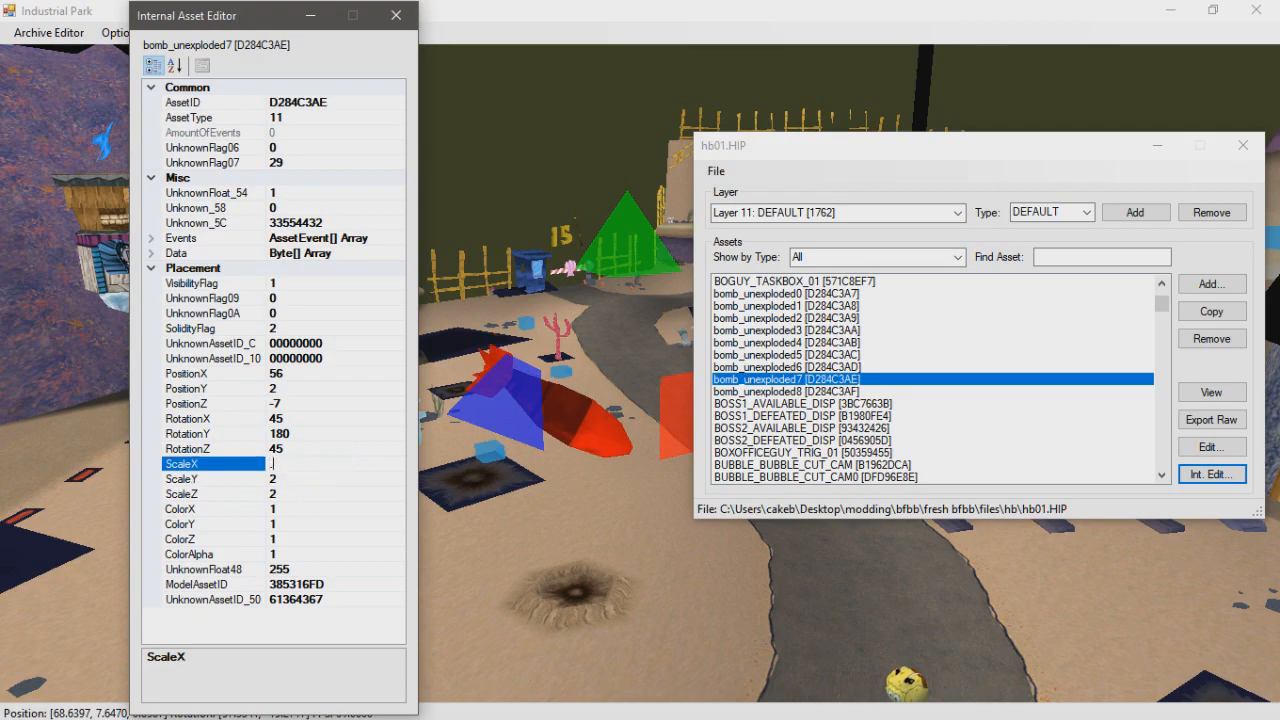
{"action": "type", "text": ".5"}
{"action": "left_click", "coordinate": [316, 479]}
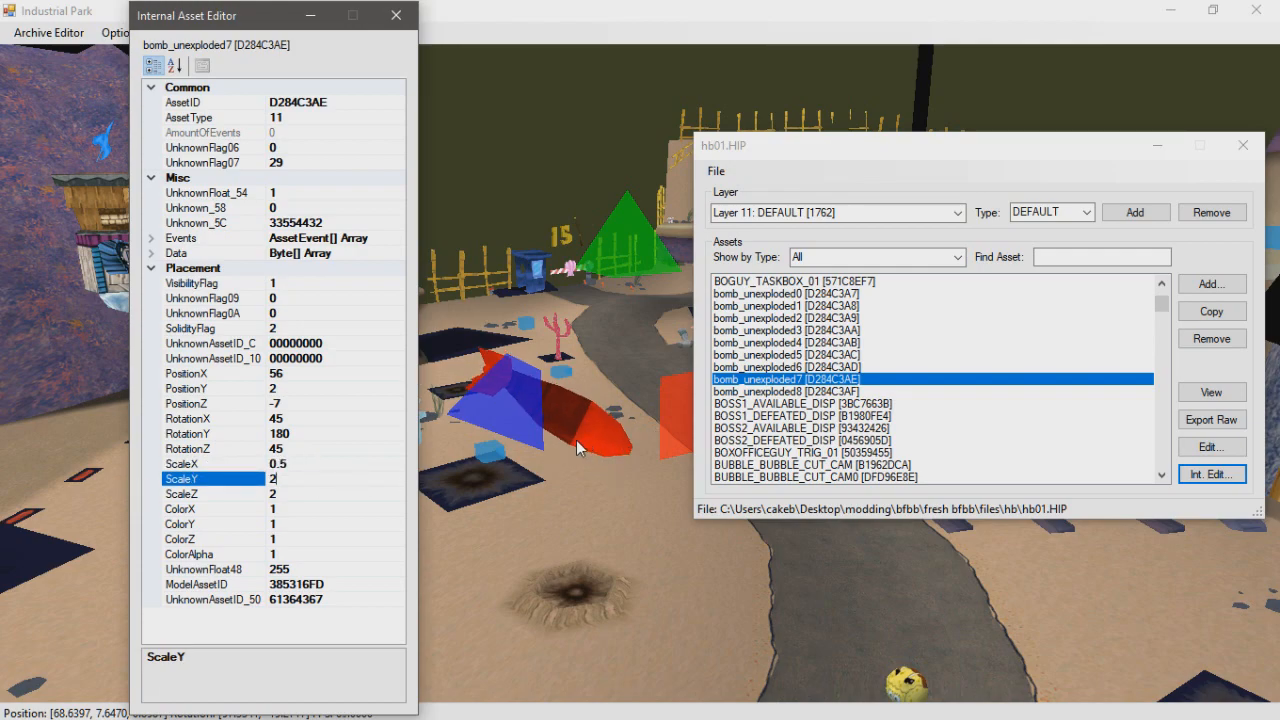
Set bomb_unexploded7's ScaleX to 4 and check the stretched bomb in the level
{"action": "left_click", "coordinate": [295, 464]}
{"action": "type", "text": "4"}
{"action": "left_click", "coordinate": [311, 479]}
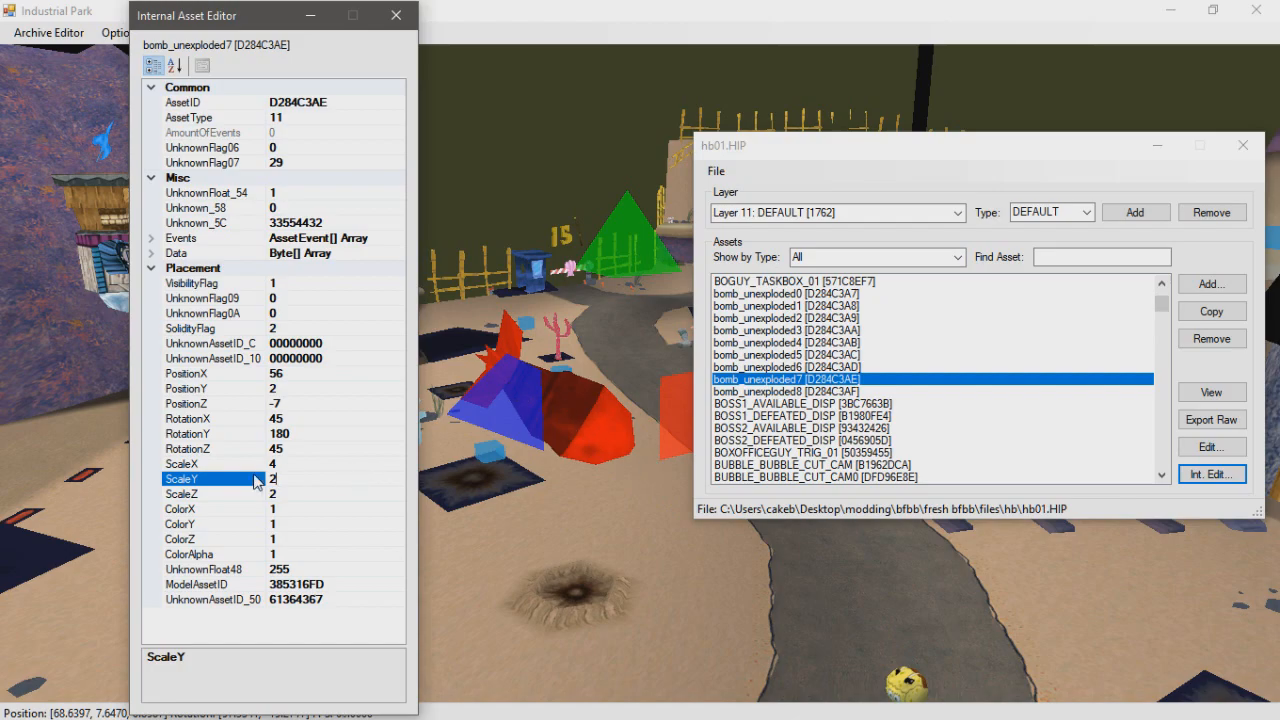
{"action": "middle_click_drag", "start_coordinate": [470, 548], "coordinate": [713, 542]}
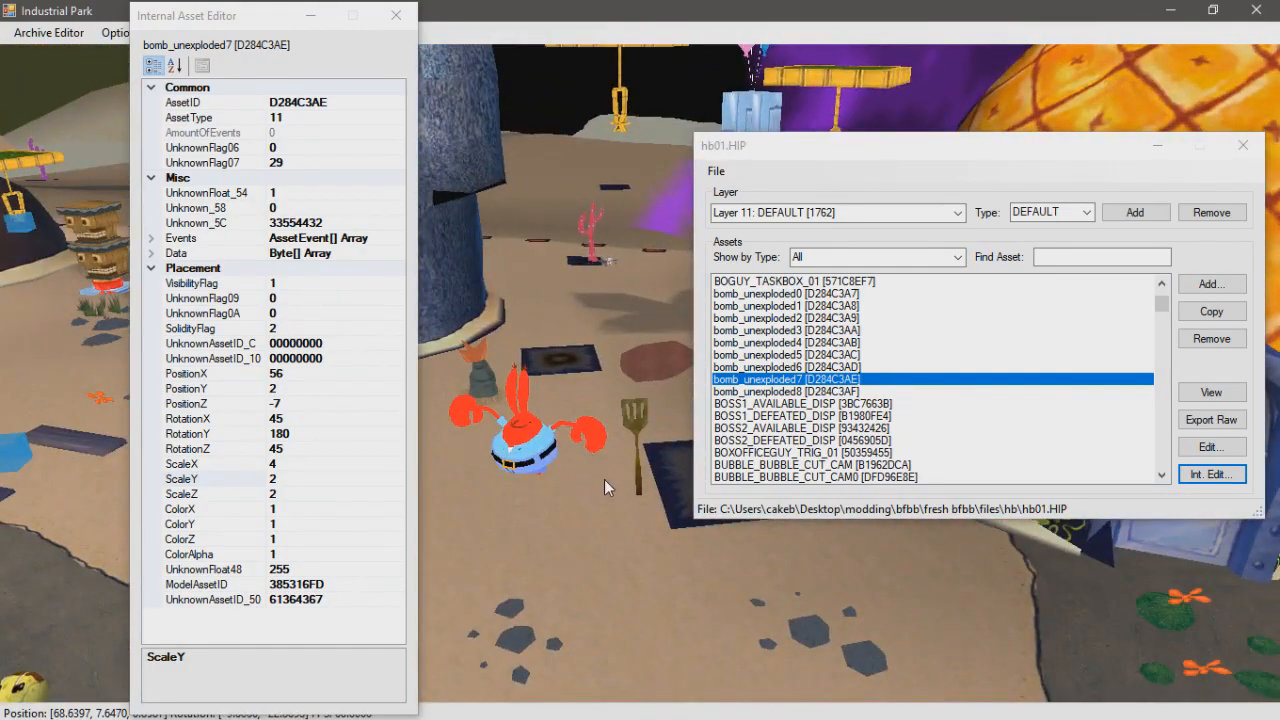
{"action": "middle_click_drag", "start_coordinate": [574, 493], "coordinate": [146, 363]}
{"action": "middle_click_drag", "start_coordinate": [508, 450], "coordinate": [343, 524]}
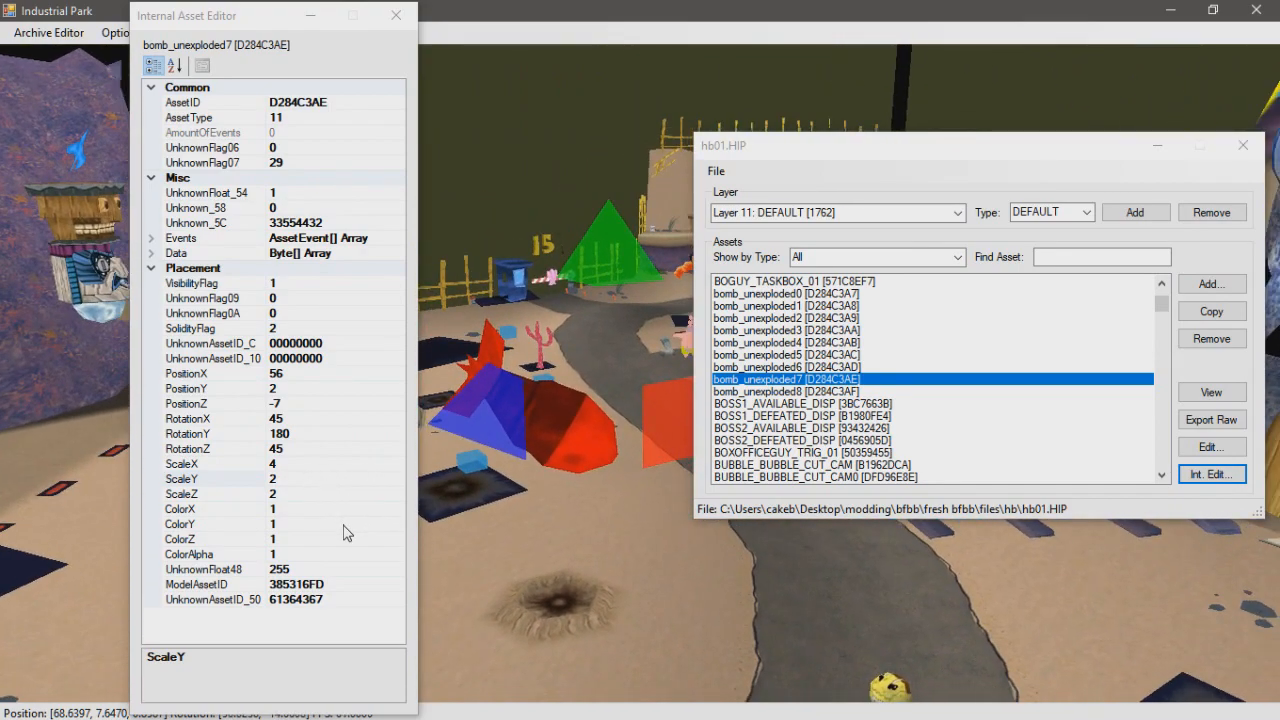
Set bomb_unexploded7's ColorX to 0.5, ColorY to 0 and ColorZ to 0.5
{"action": "left_click", "coordinate": [291, 508]}
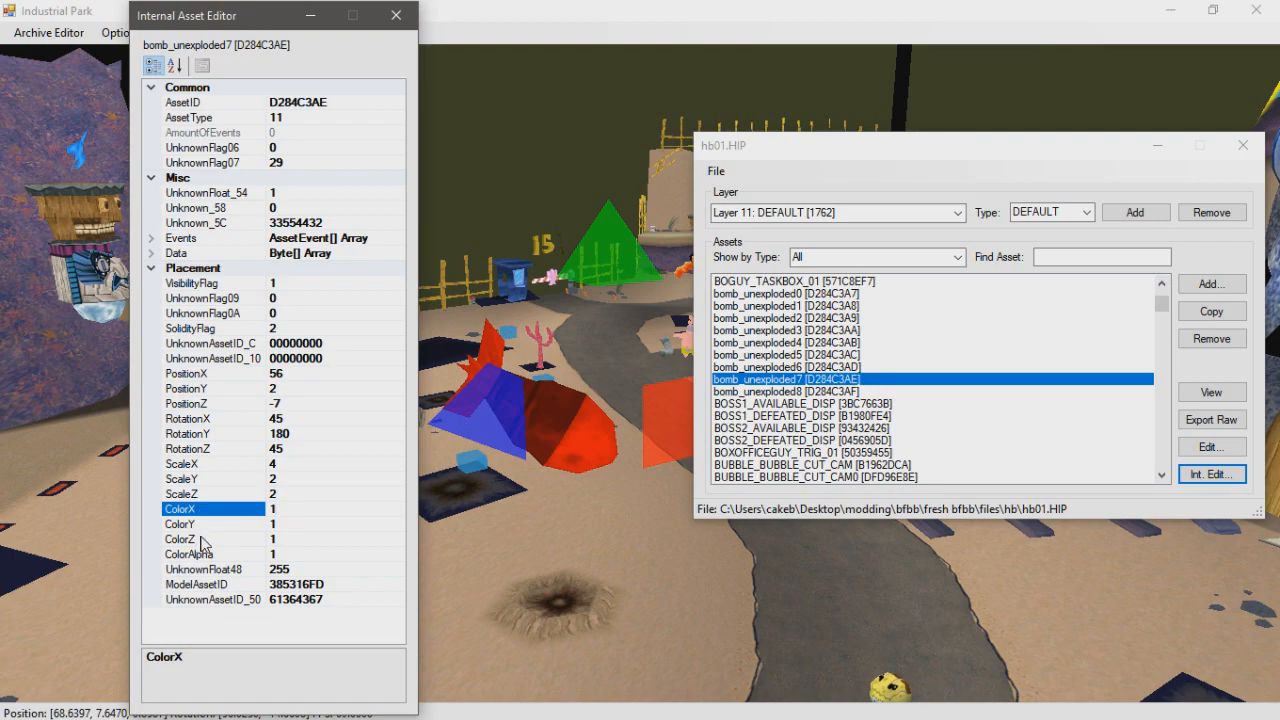
{"action": "double_click", "coordinate": [297, 512]}
{"action": "type", "text": ".5"}
{"action": "left_click", "coordinate": [291, 524]}
{"action": "type", "text": "0"}
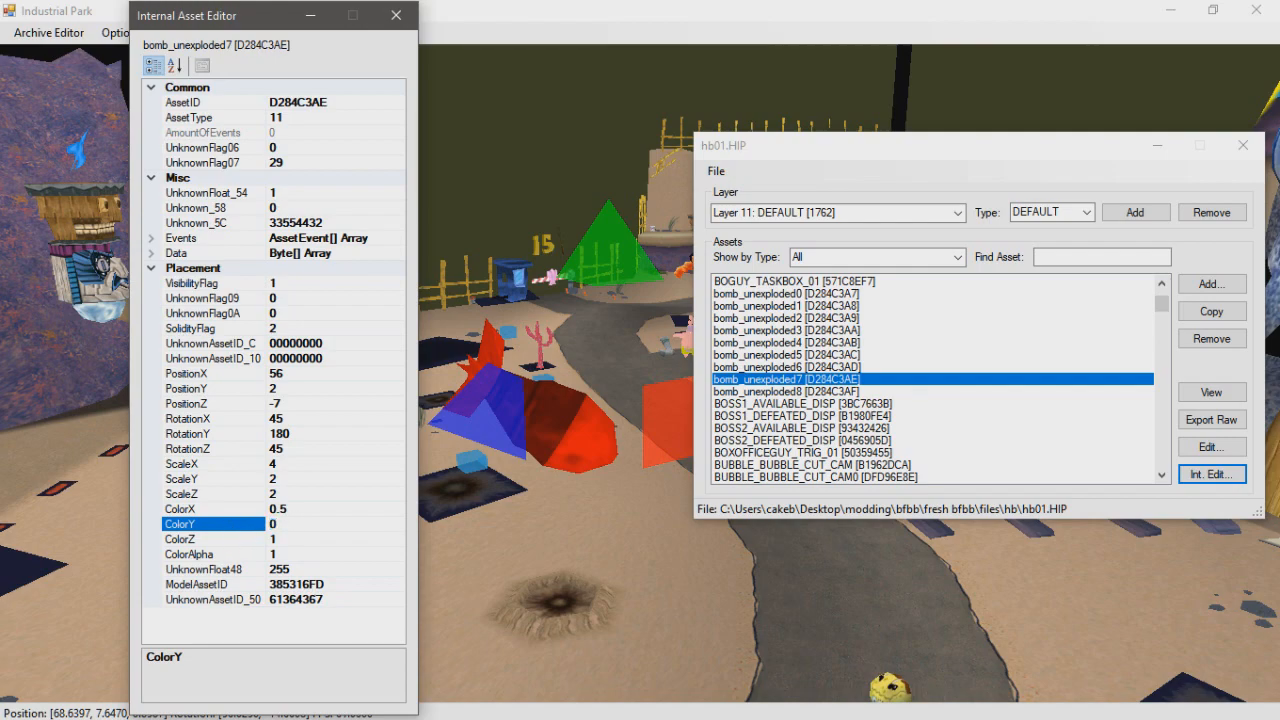
{"action": "left_click", "coordinate": [292, 539]}
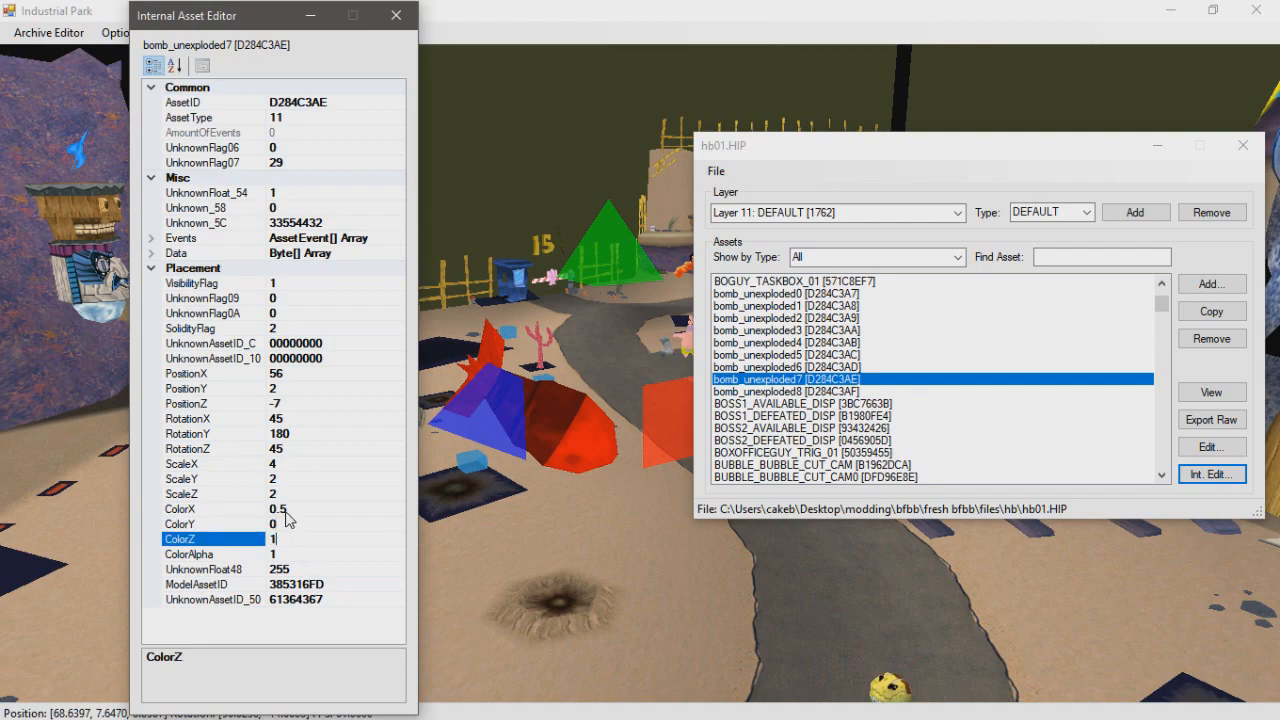
{"action": "left_click", "coordinate": [228, 540]}
{"action": "type", "text": ".5"}
{"action": "left_click", "coordinate": [298, 509]}
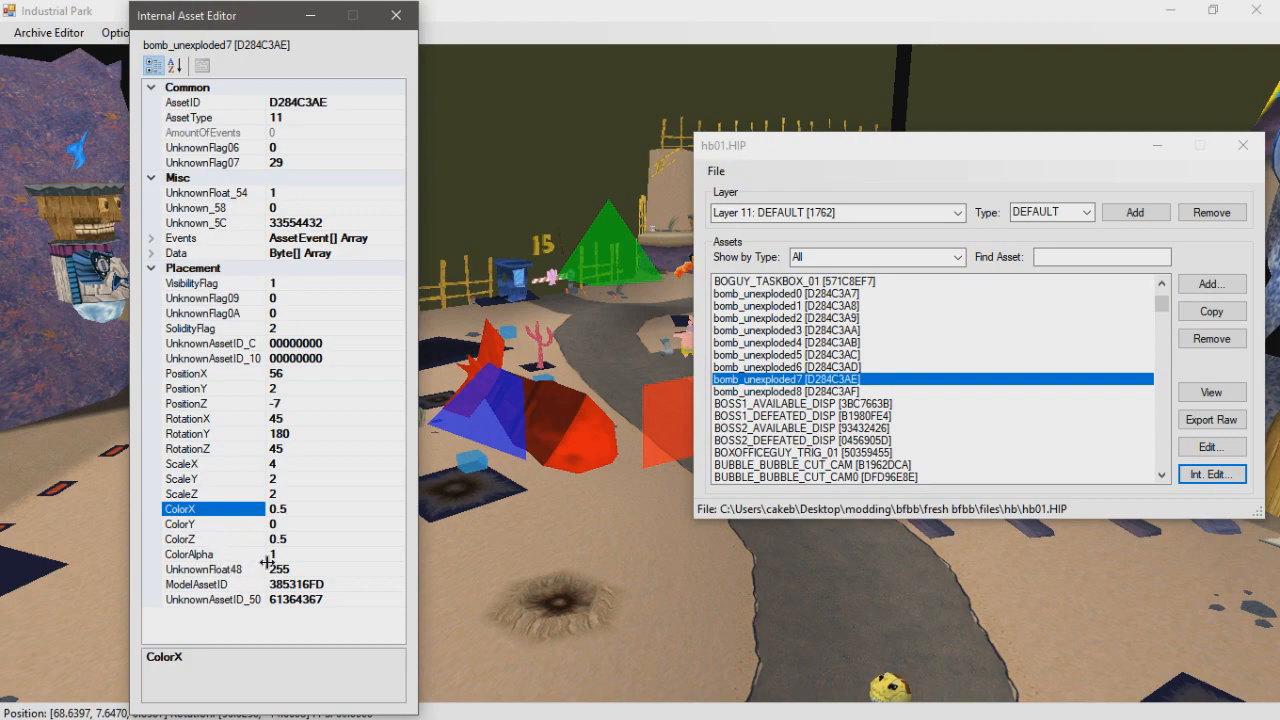
Set bomb_unexploded7's ColorAlpha to 0.5
{"action": "left_click", "coordinate": [284, 555]}
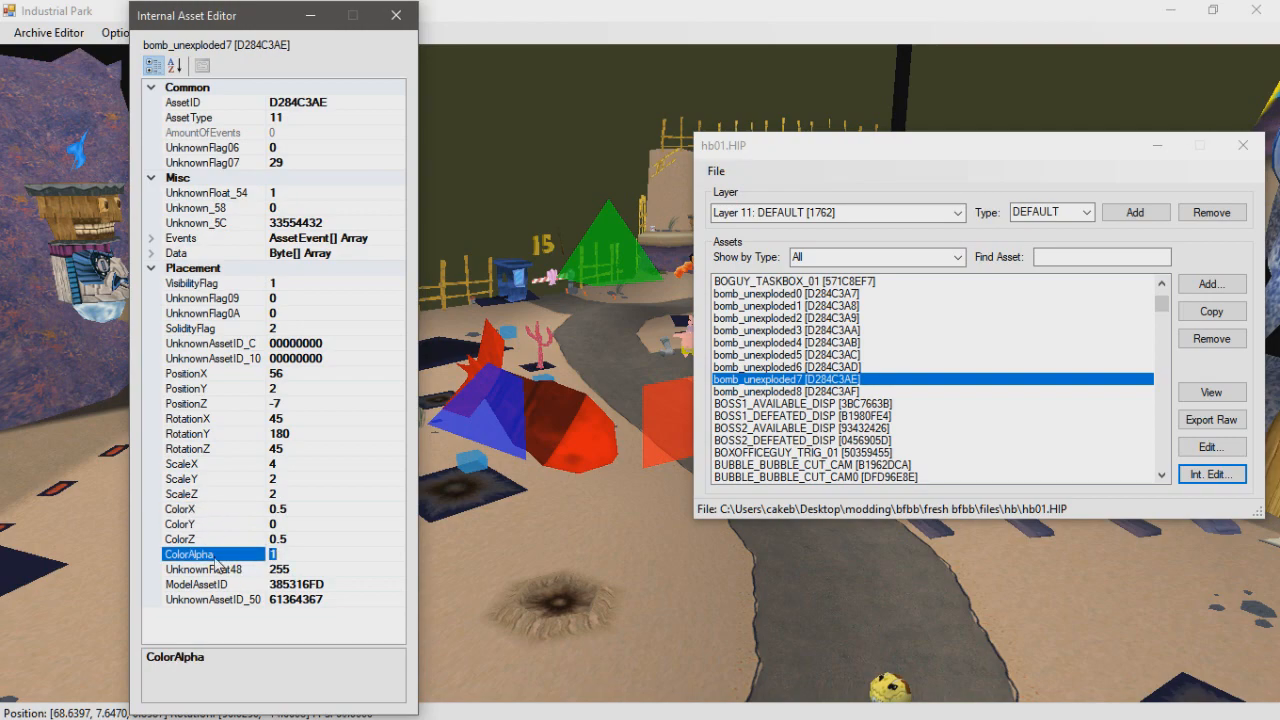
{"action": "type", "text": ".5"}
{"action": "key", "text": "Up"}
{"action": "key", "text": "Up"}
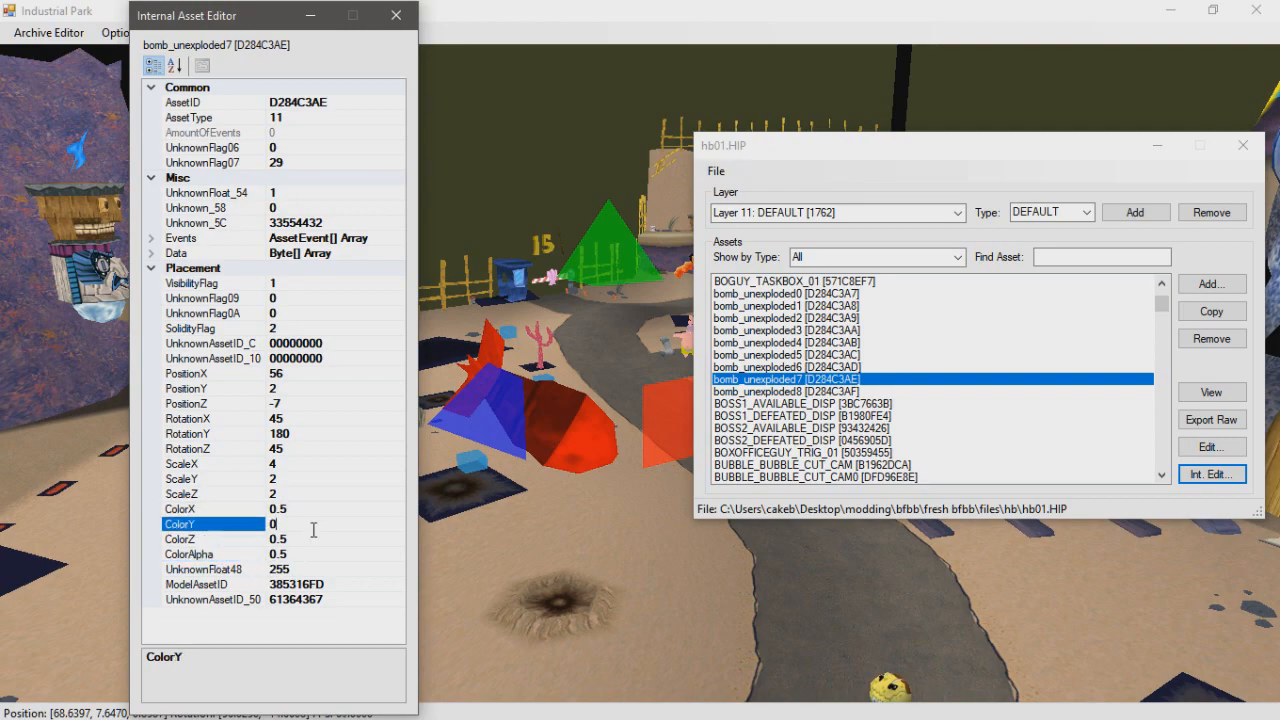
Review bomb_unexploded7's UnknownFloat48, ModelAssetID and UnknownAssetID_50 properties, and close its asset editor
{"action": "left_click", "coordinate": [209, 573]}
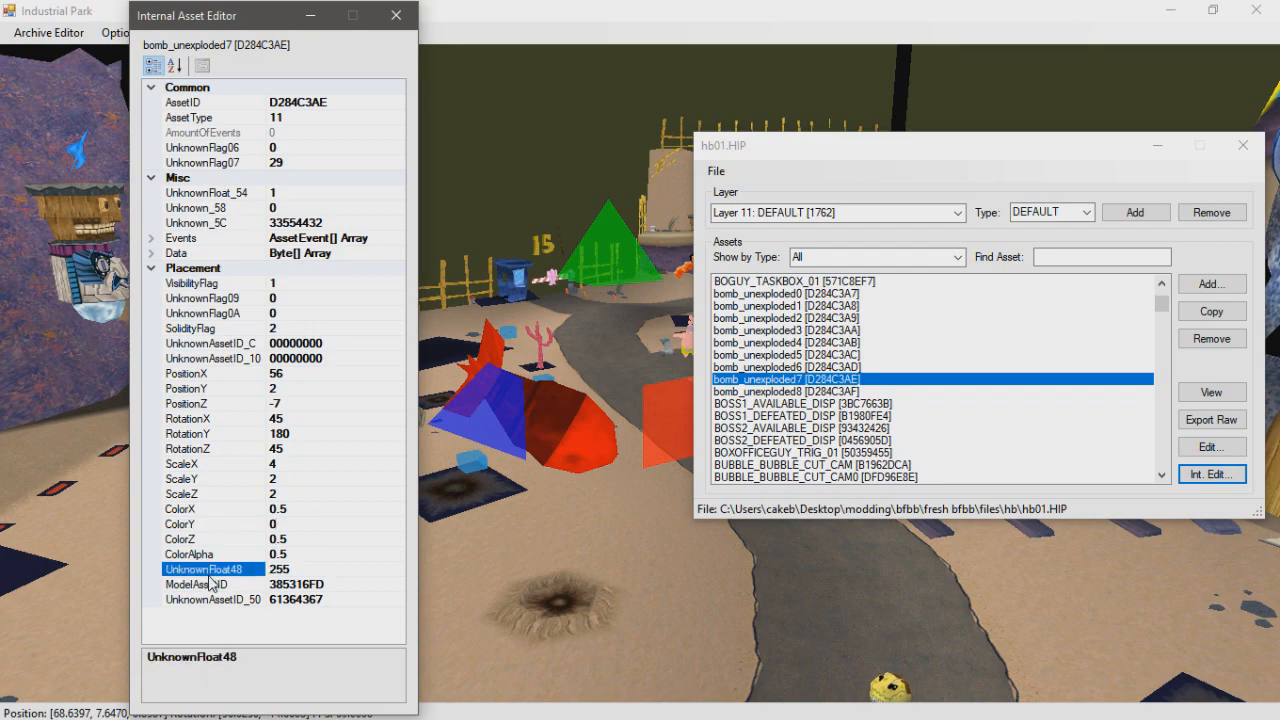
{"action": "left_click", "coordinate": [209, 586]}
{"action": "left_click", "coordinate": [216, 600]}
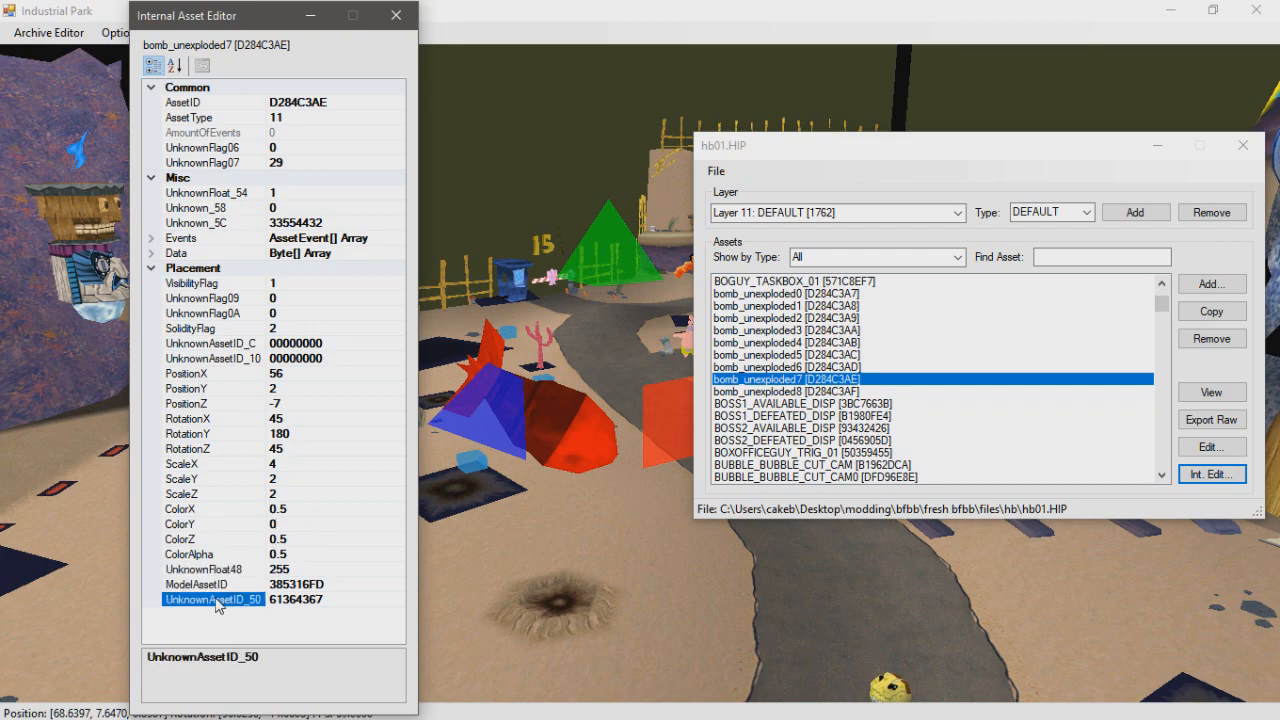
{"action": "left_click", "coordinate": [396, 15]}
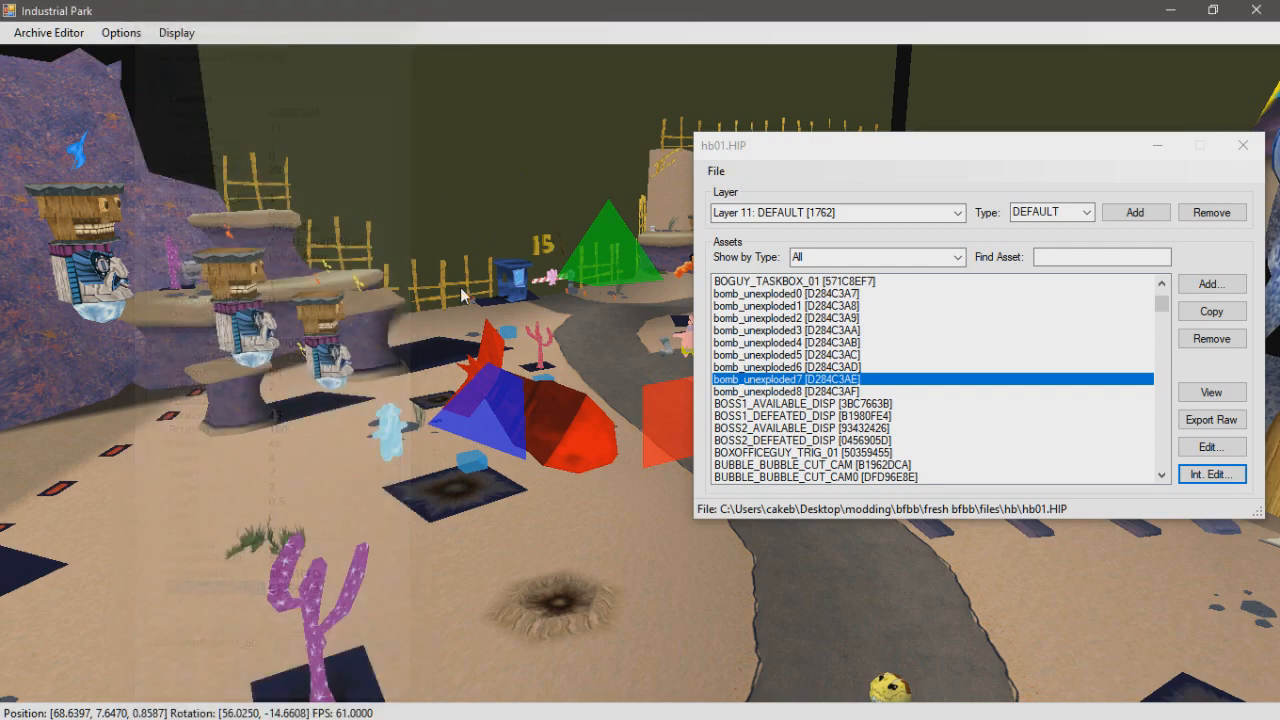
Select the SW_PLAT_MP_01 marker beneath the floating platform beside the brown rock
{"action": "mouse_move", "coordinate": [552, 391]}
{"action": "middle_mouse_down"}
{"action": "mouse_move", "coordinate": [269, 460]}
{"action": "mouse_move", "coordinate": [310, 474]}
{"action": "mouse_move", "coordinate": [283, 463]}
{"action": "mouse_move", "coordinate": [440, 428]}
{"action": "mouse_move", "coordinate": [466, 367]}
{"action": "mouse_move", "coordinate": [519, 395]}
{"action": "mouse_move", "coordinate": [663, 409]}
{"action": "mouse_move", "coordinate": [716, 355]}
{"action": "mouse_move", "coordinate": [567, 400]}
{"action": "middle_mouse_up"}
{"action": "scroll", "coordinate": [292, 453], "scroll_direction": "down", "scroll_amount": 3}
{"action": "key", "text": "w"}
{"action": "key", "text": "s"}
{"action": "key", "text": "w"}
{"action": "key", "text": "a"}
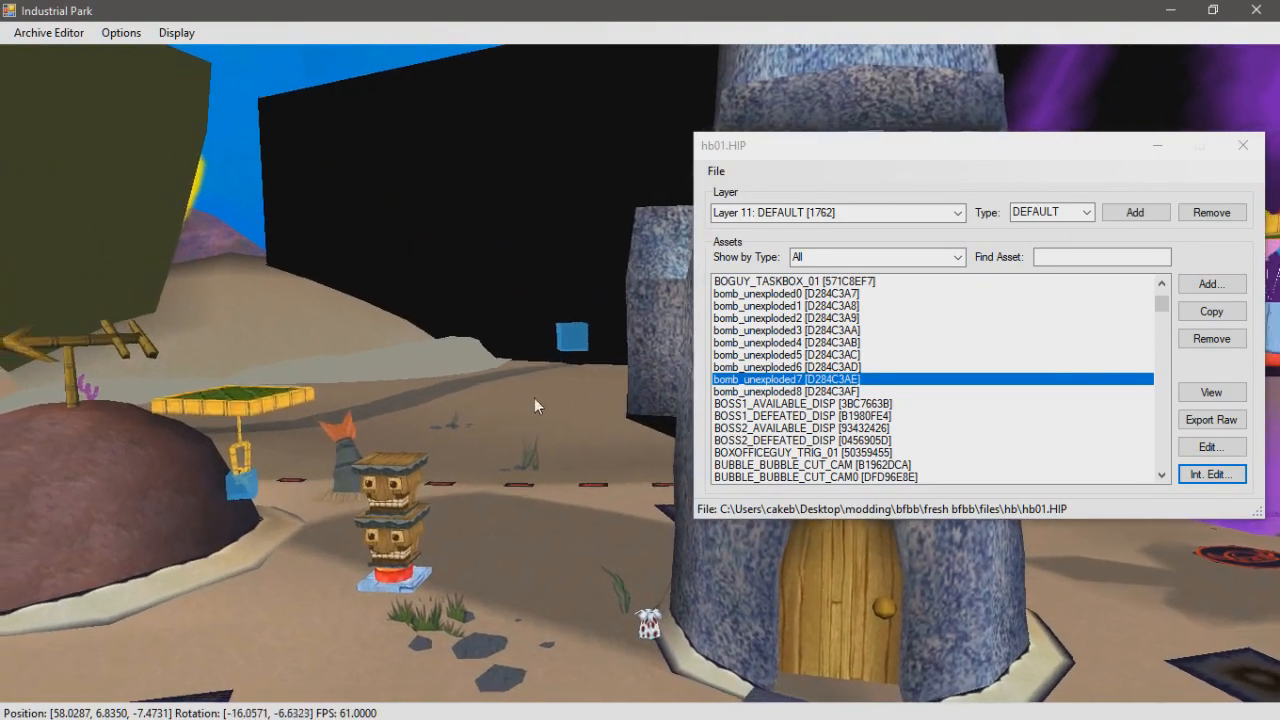
{"action": "left_click", "coordinate": [246, 493]}
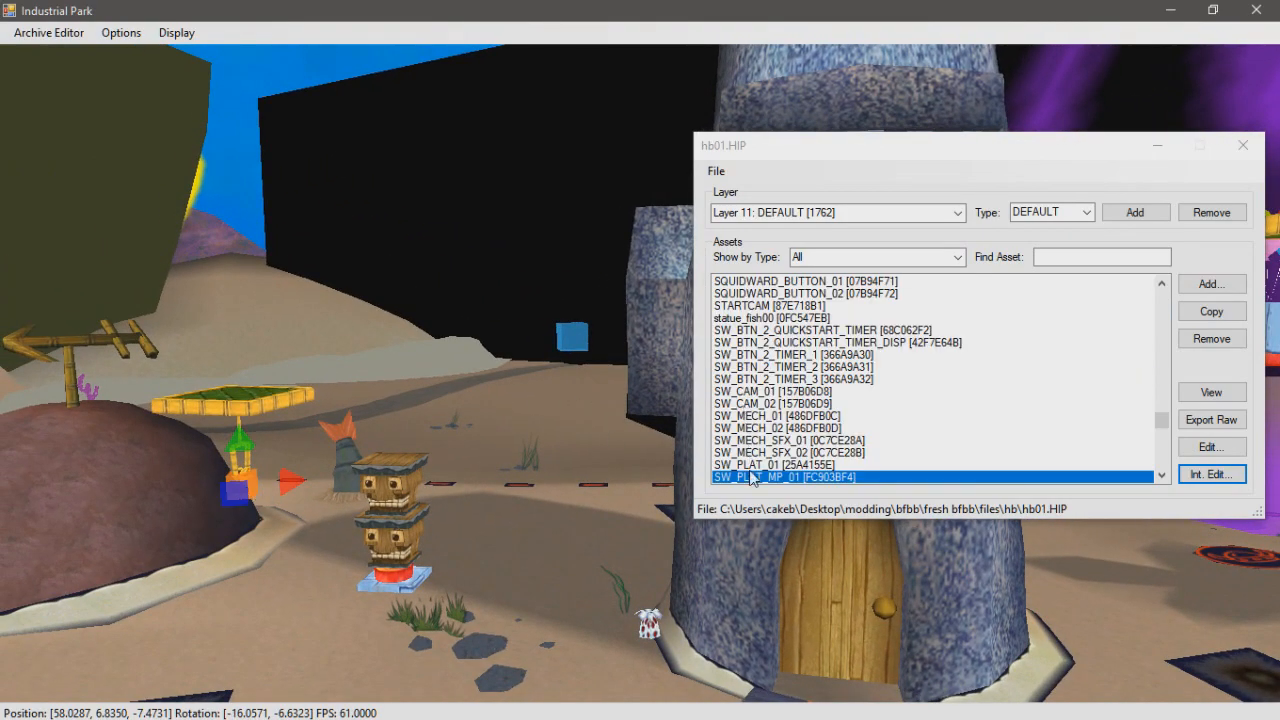
{"action": "left_click", "coordinate": [781, 480]}
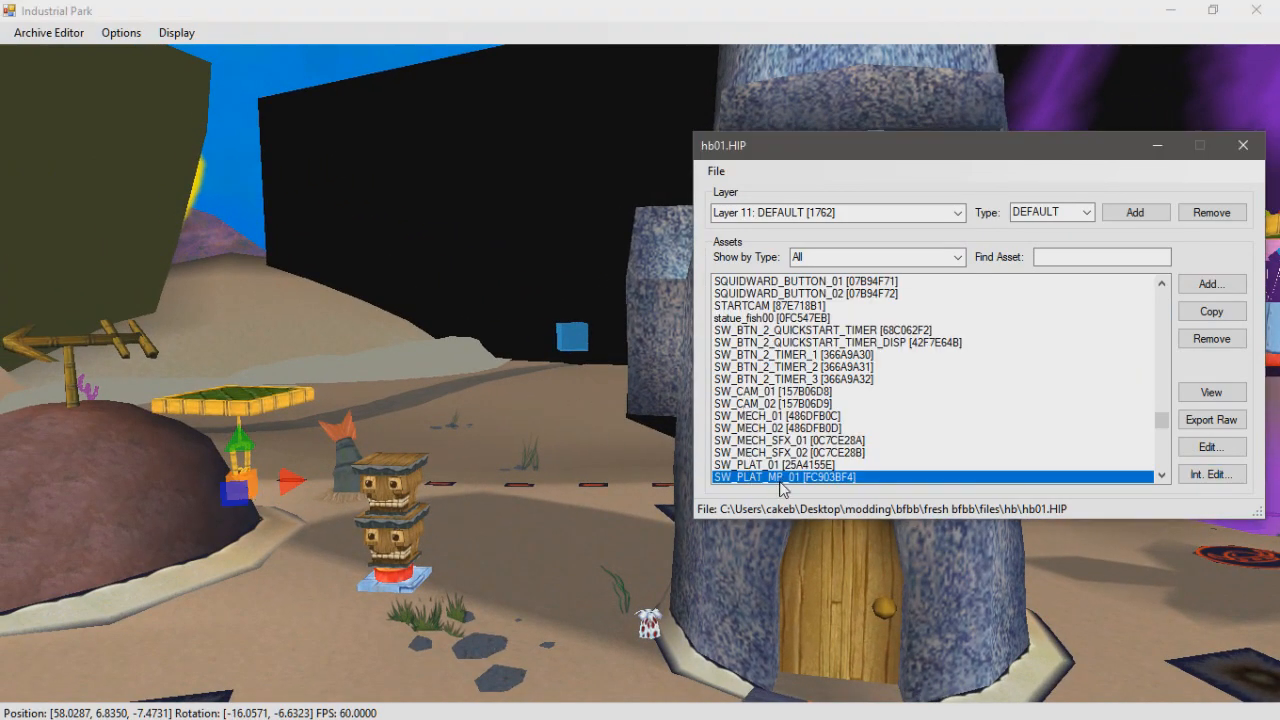
Look through the available asset type filters, leaving all types shown
{"action": "left_click", "coordinate": [958, 257]}
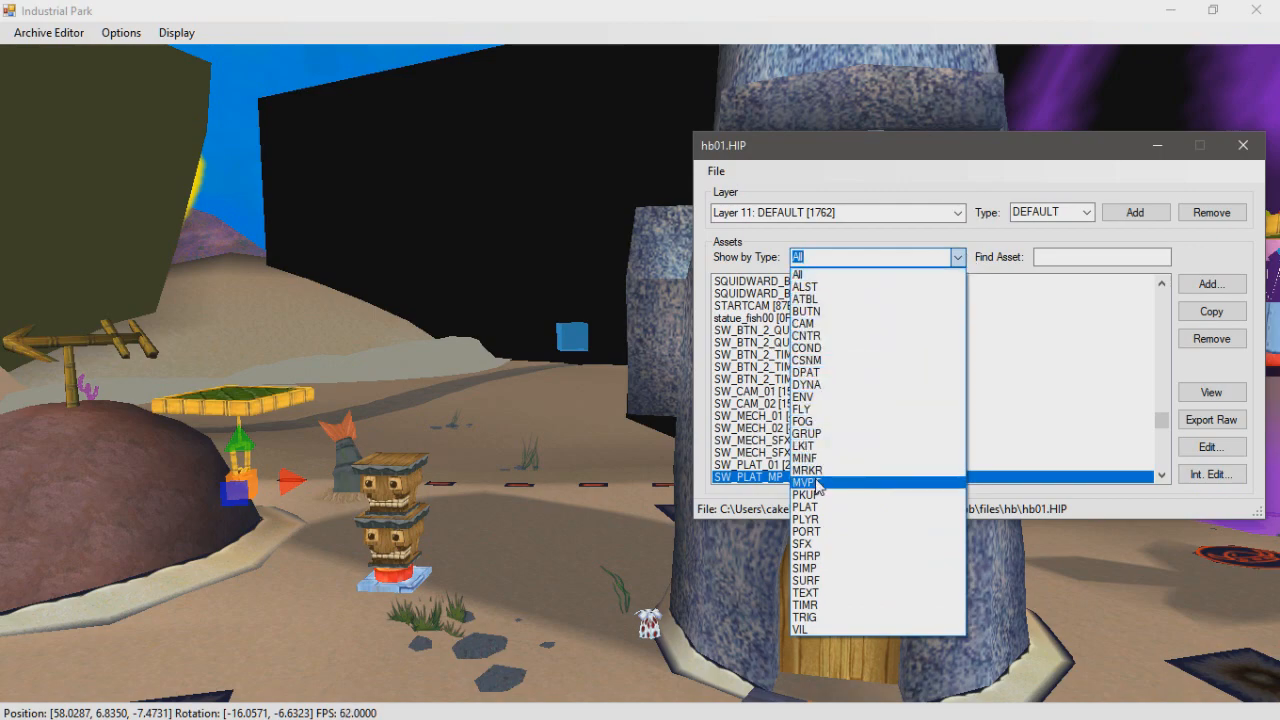
{"action": "left_click", "coordinate": [956, 257]}
{"action": "middle_click_drag", "start_coordinate": [387, 367], "coordinate": [302, 386]}
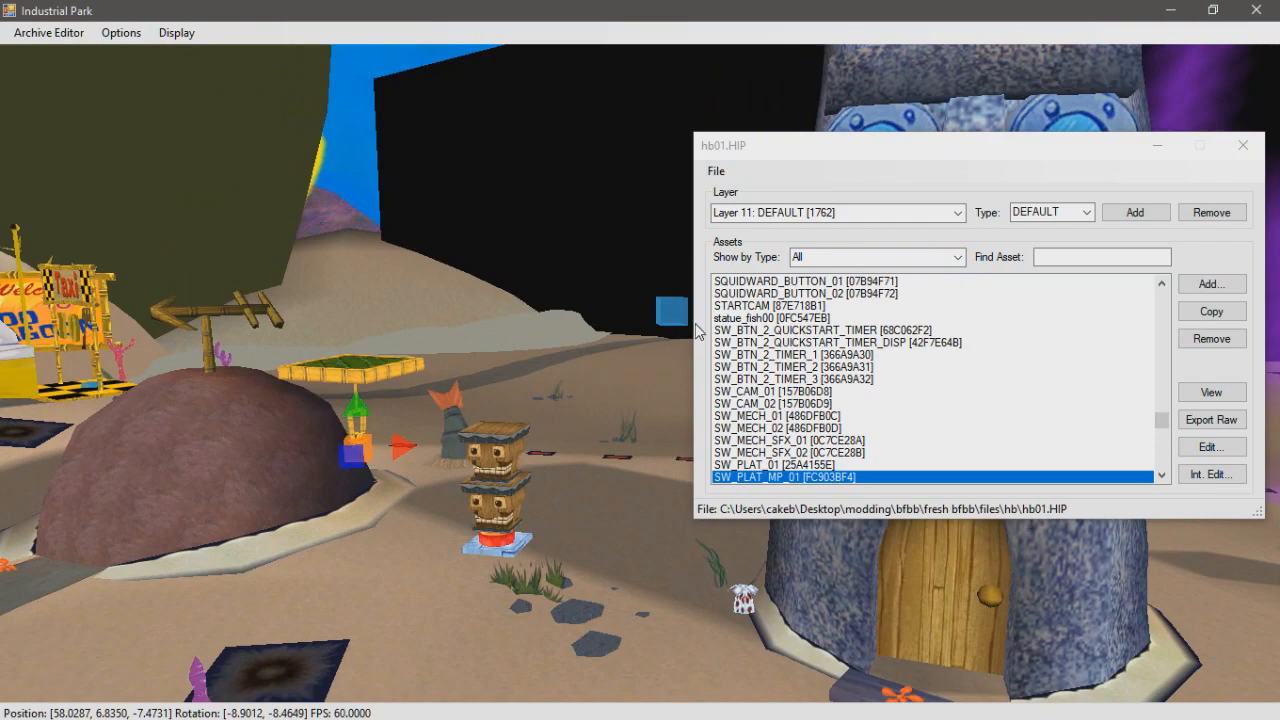
{"action": "middle_click_drag", "start_coordinate": [625, 323], "coordinate": [676, 307]}
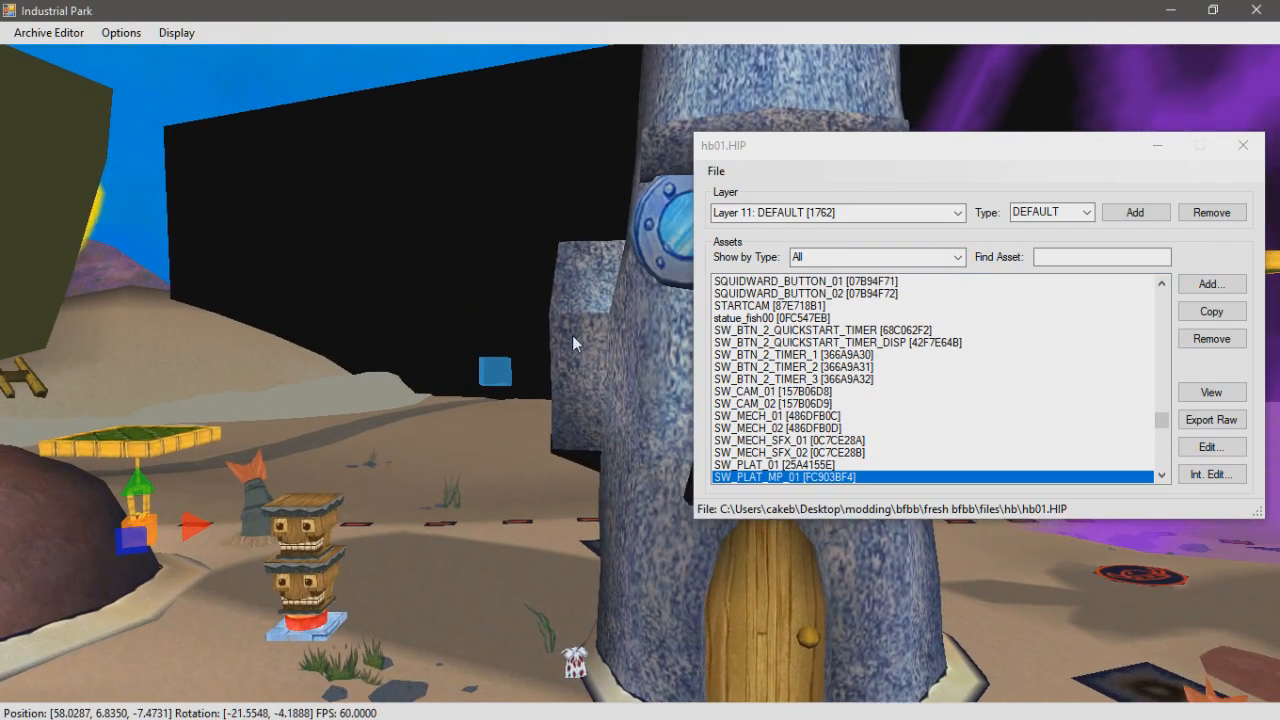
Select the SW_PLAT_MP_02 marker near the stone head house and survey the surrounding area
{"action": "key", "text": "shift+w"}
{"action": "middle_click_drag", "start_coordinate": [492, 354], "coordinate": [416, 452]}
{"action": "left_click_drag", "start_coordinate": [457, 394], "coordinate": [553, 394]}
{"action": "middle_click_drag", "start_coordinate": [553, 395], "coordinate": [746, 484]}
{"action": "key", "text": "s"}
{"action": "key", "text": "d"}
{"action": "key", "text": "a"}
{"action": "middle_click_drag", "start_coordinate": [546, 518], "coordinate": [296, 480]}
{"action": "key", "text": "Down"}
{"action": "key", "text": "s"}
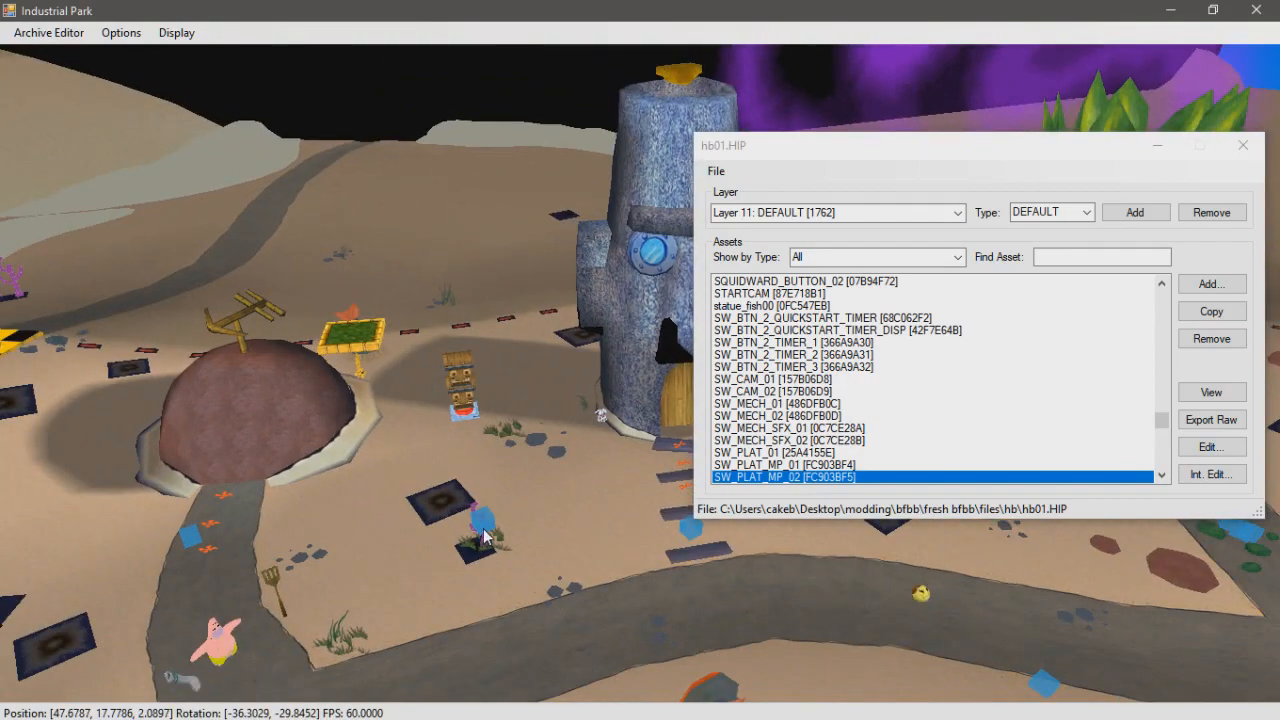
Select the SW_PLAT_01 platform beside the brown rock and open its properties in the internal asset editor
{"action": "key", "text": "d"}
{"action": "middle_click_drag", "start_coordinate": [547, 436], "coordinate": [680, 345]}
{"action": "scroll", "coordinate": [488, 398], "scroll_direction": "up", "scroll_amount": 2}
{"action": "key", "text": "w"}
{"action": "middle_click_drag", "start_coordinate": [487, 395], "coordinate": [177, 441]}
{"action": "key", "text": "a"}
{"action": "left_click", "coordinate": [392, 382]}
{"action": "middle_click_drag", "start_coordinate": [467, 443], "coordinate": [538, 618]}
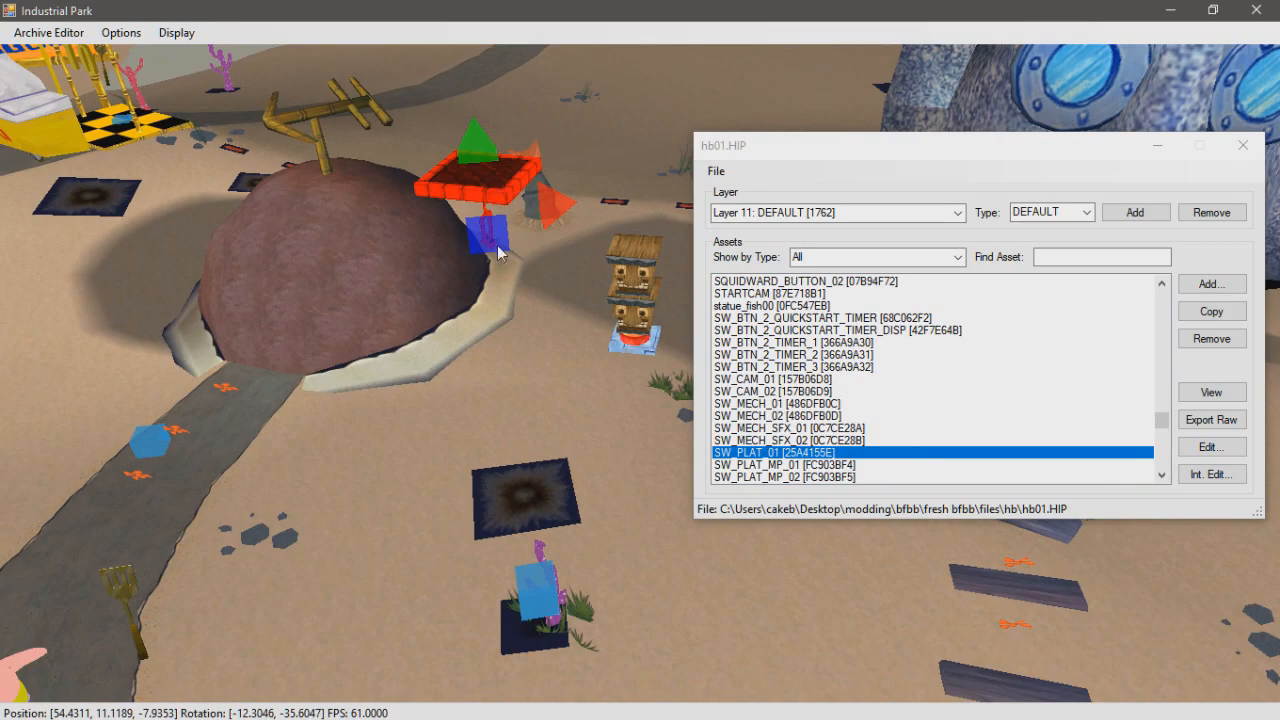
{"action": "middle_click_drag", "start_coordinate": [458, 270], "coordinate": [449, 207]}
{"action": "scroll", "coordinate": [470, 197], "scroll_direction": "down", "scroll_amount": 7}
{"action": "middle_click_drag", "start_coordinate": [500, 391], "coordinate": [565, 392]}
{"action": "scroll", "coordinate": [881, 455], "scroll_direction": "down", "scroll_amount": 1}
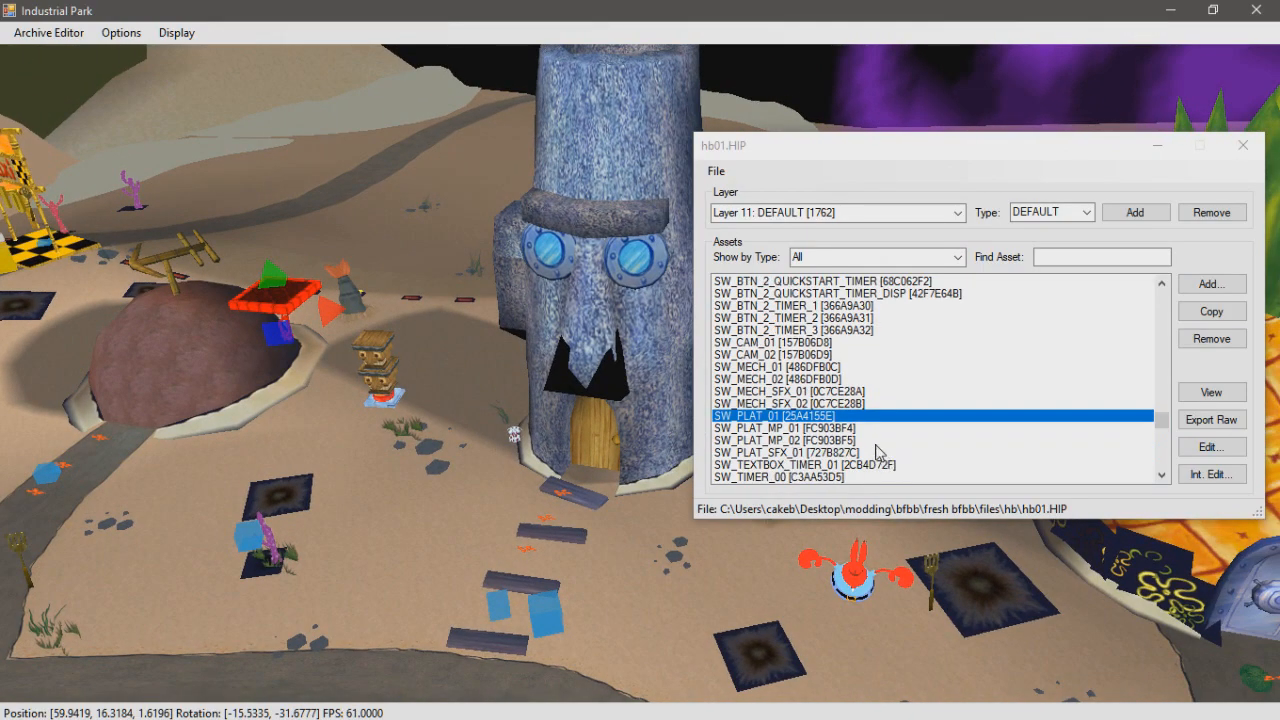
{"action": "left_click", "coordinate": [783, 415]}
{"action": "scroll", "coordinate": [783, 415], "scroll_direction": "down", "scroll_amount": 1}
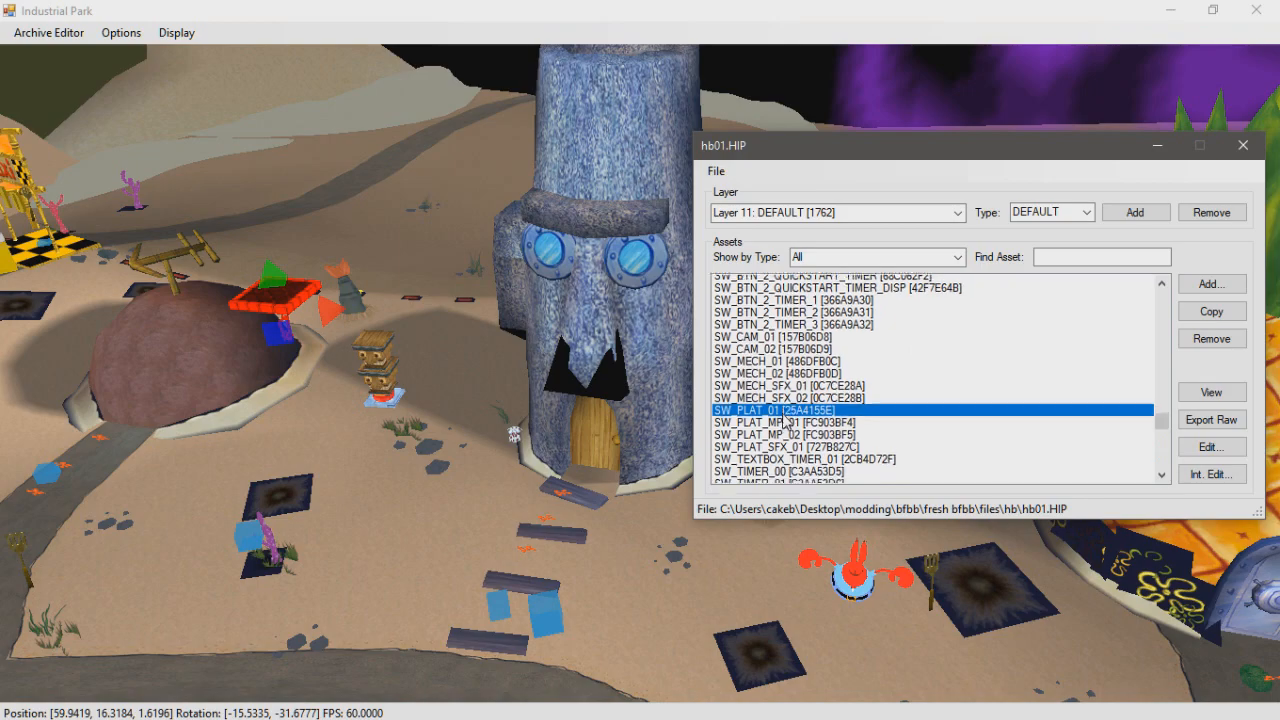
{"action": "scroll", "coordinate": [785, 420], "scroll_direction": "down", "scroll_amount": 1}
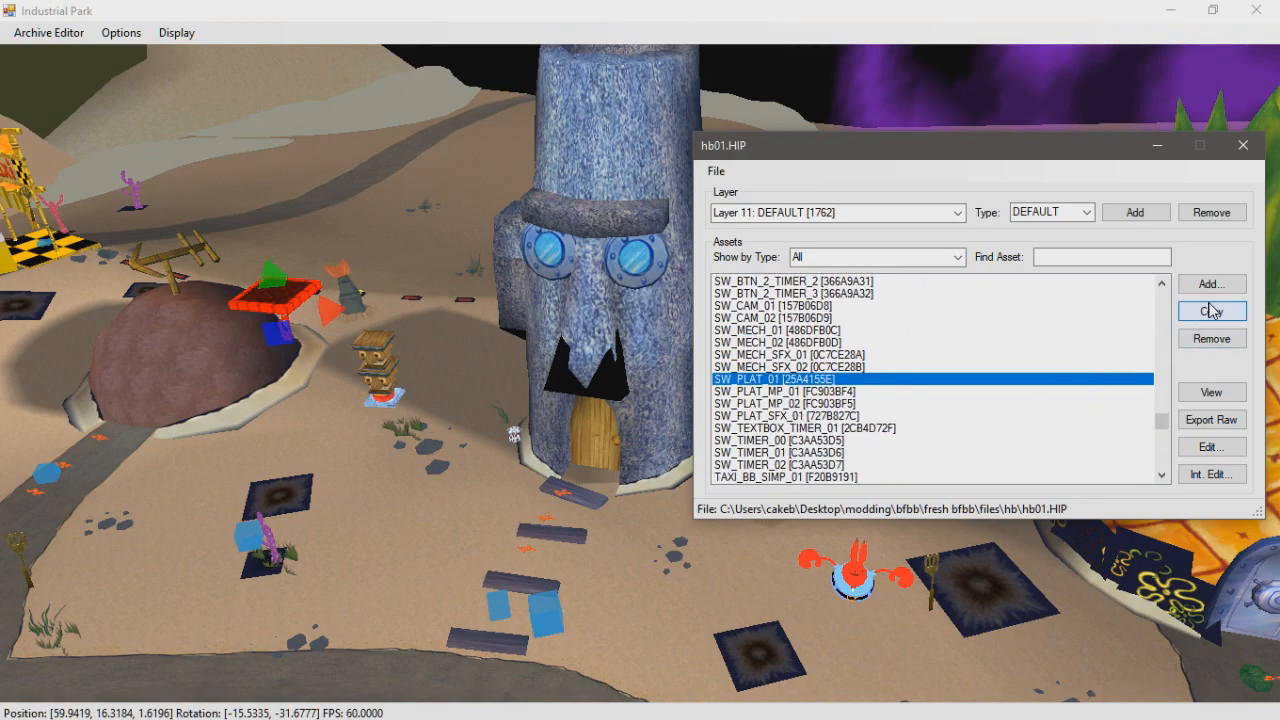
{"action": "left_click", "coordinate": [1207, 474]}
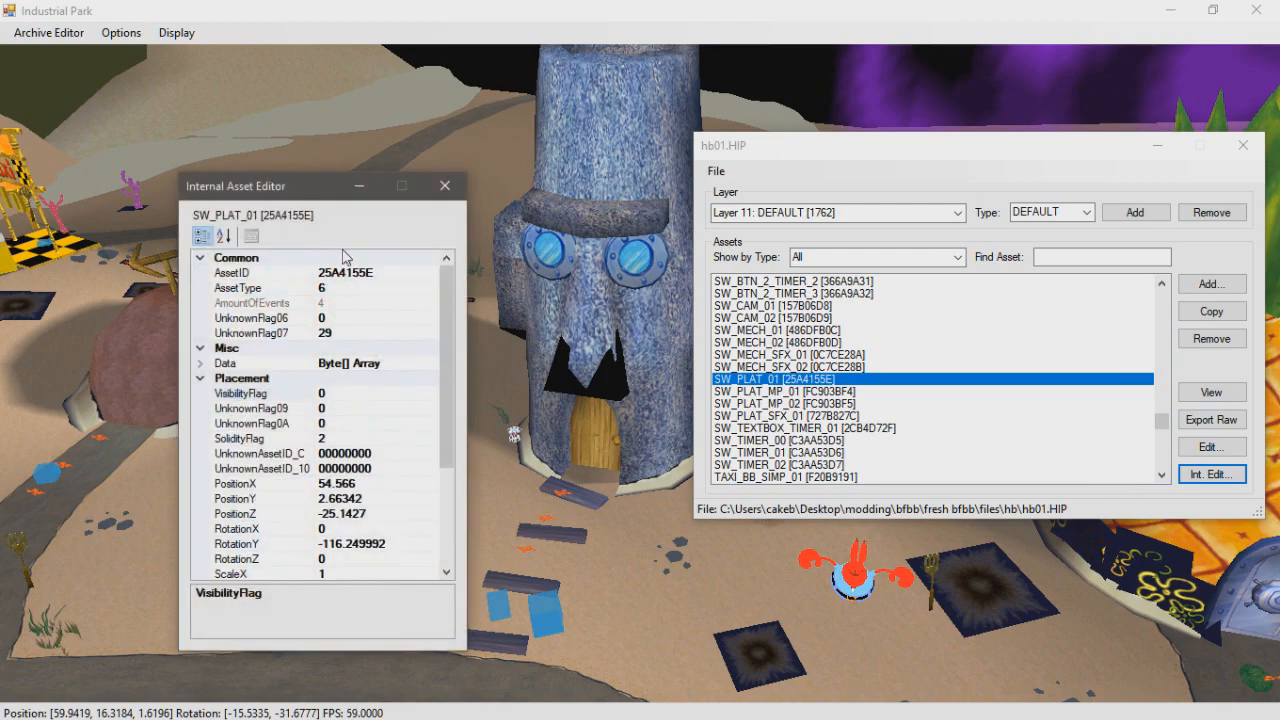
Examine the raw data bytes of the SW_PLAT_01 platform in the byte array editor, closing both editors when done
{"action": "left_click_drag", "start_coordinate": [310, 197], "coordinate": [253, 63]}
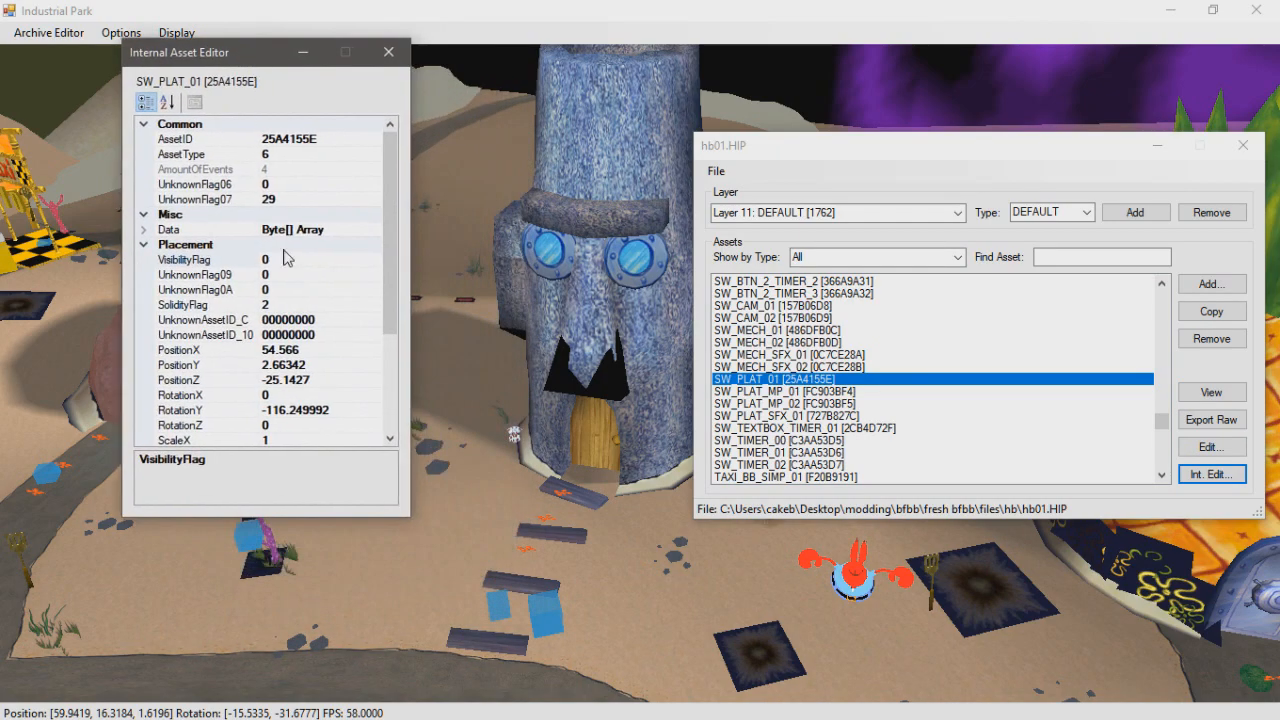
{"action": "left_click", "coordinate": [563, 621]}
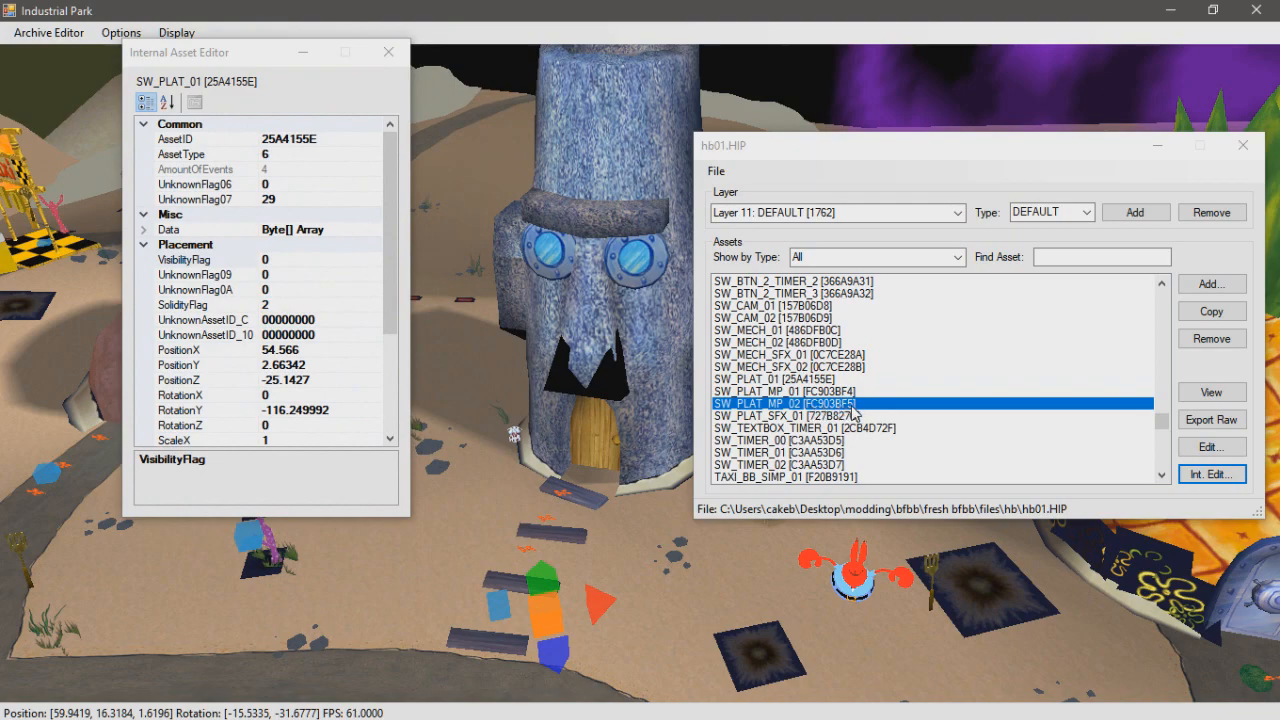
{"action": "left_click", "coordinate": [340, 229]}
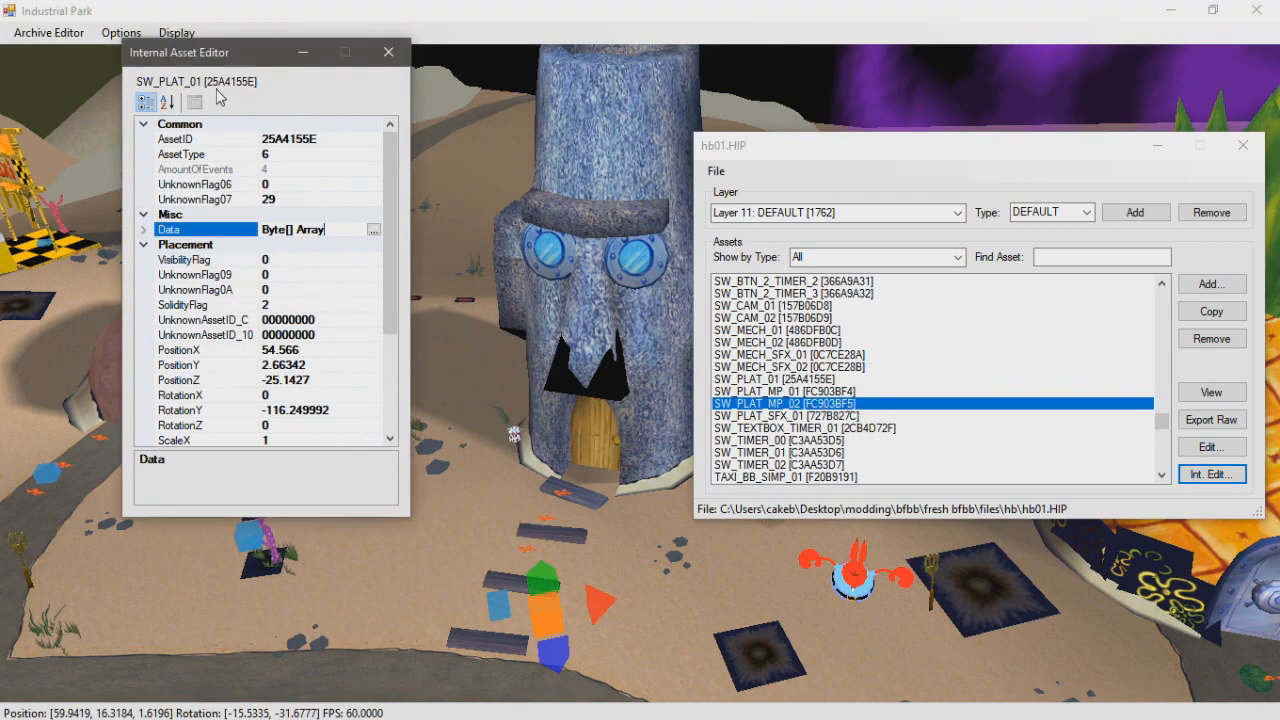
{"action": "left_click", "coordinate": [373, 230]}
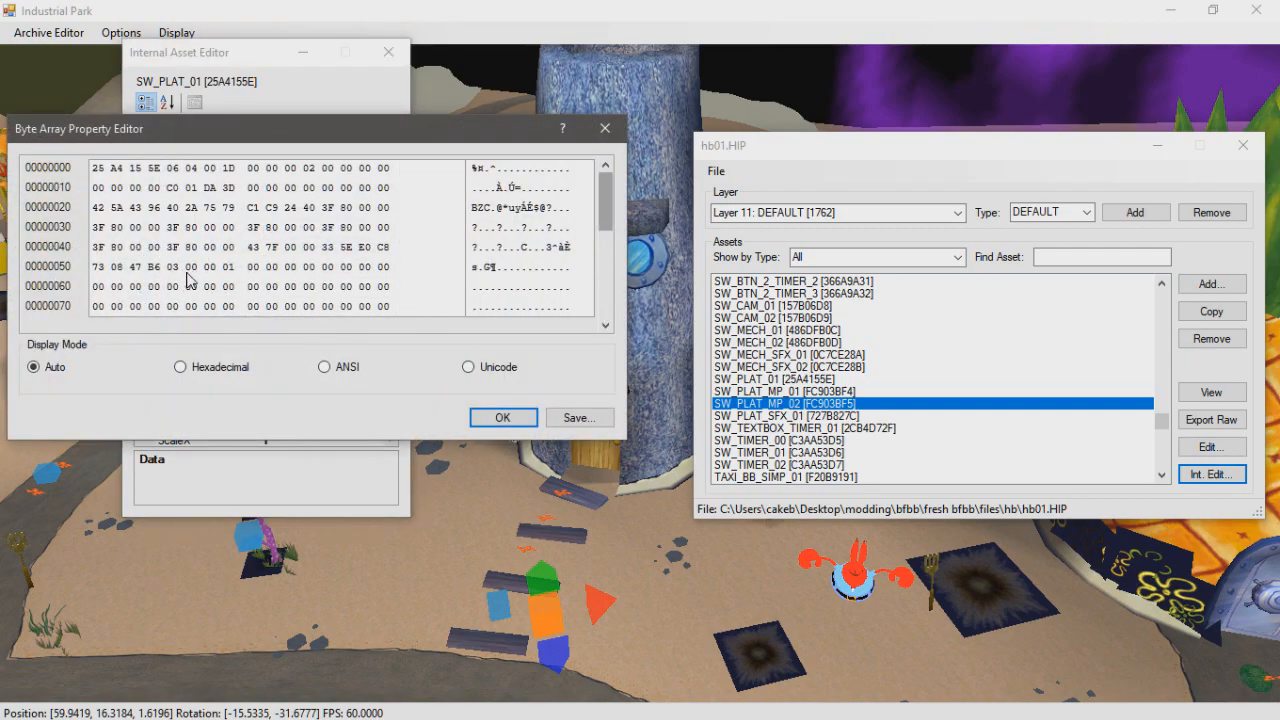
{"action": "left_click_drag", "start_coordinate": [603, 228], "coordinate": [583, 192]}
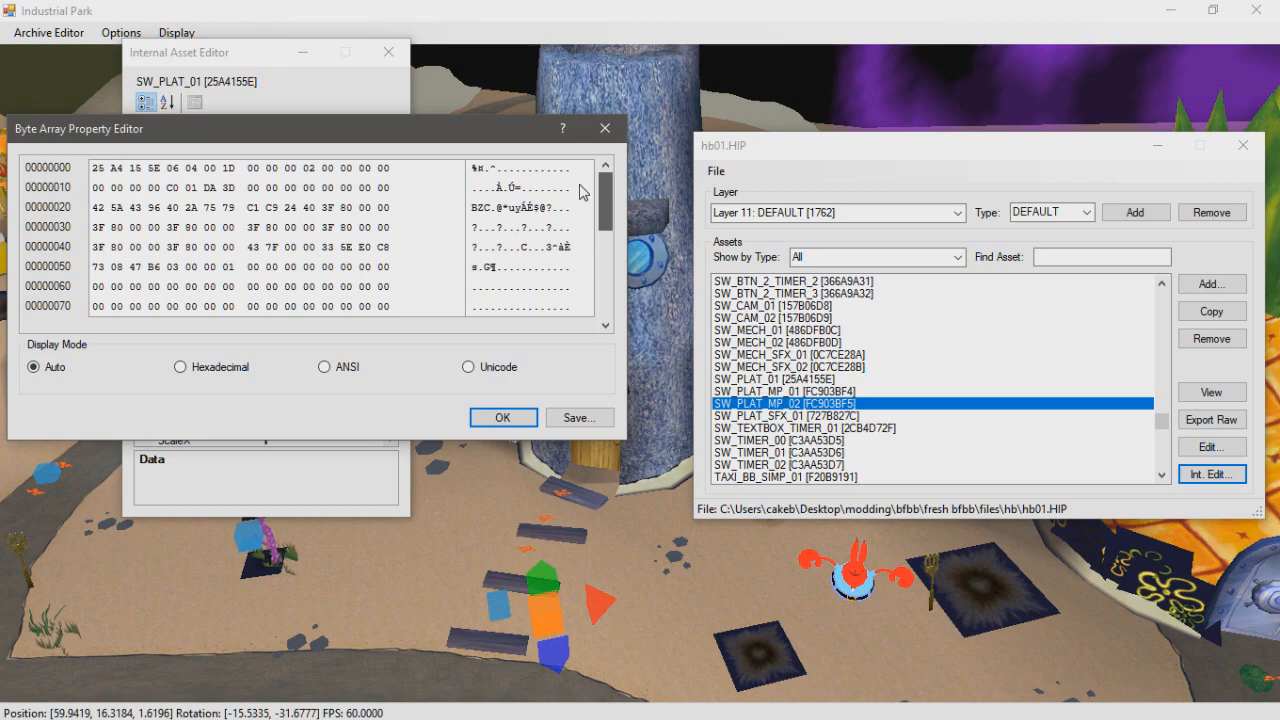
{"action": "scroll", "coordinate": [573, 245], "scroll_direction": "down", "scroll_amount": 2}
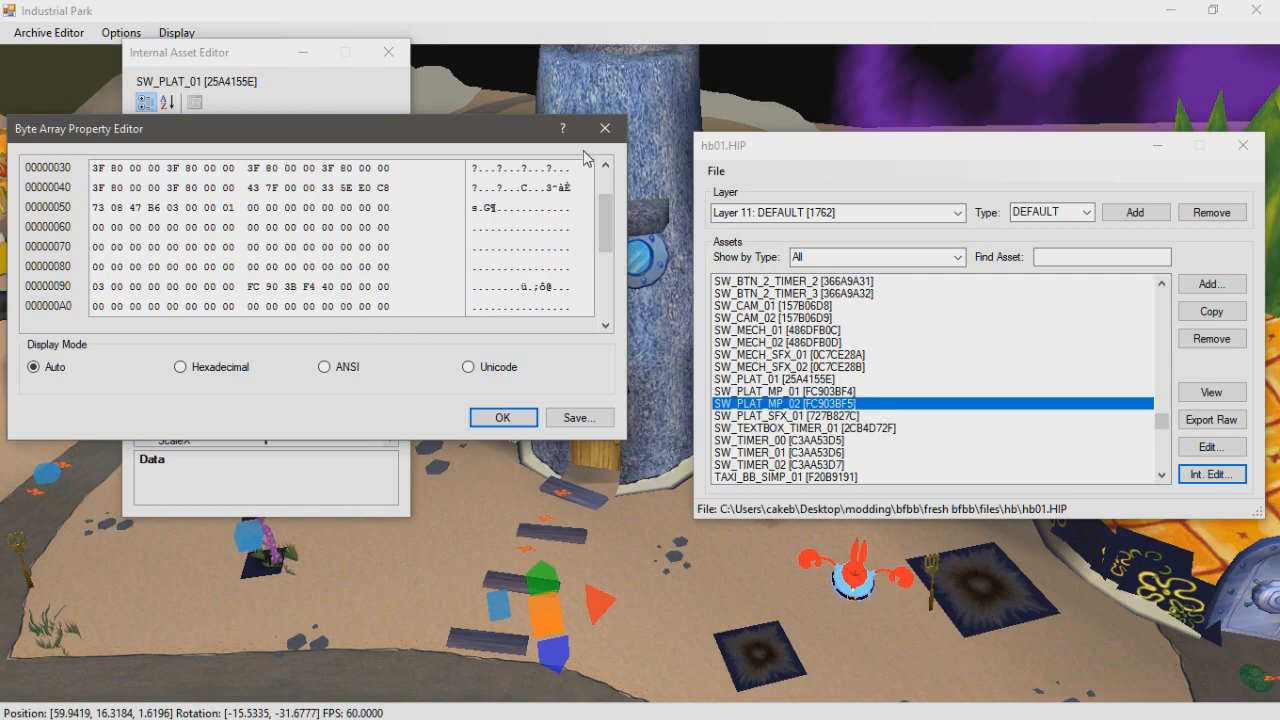
{"action": "left_click", "coordinate": [605, 128]}
{"action": "left_click", "coordinate": [393, 57]}
Select the BUTTONBASE_MECH_01 button base beneath the balloons and move it high above the stone head house
{"action": "middle_click_drag", "start_coordinate": [310, 386], "coordinate": [559, 314]}
{"action": "left_click", "coordinate": [559, 314]}
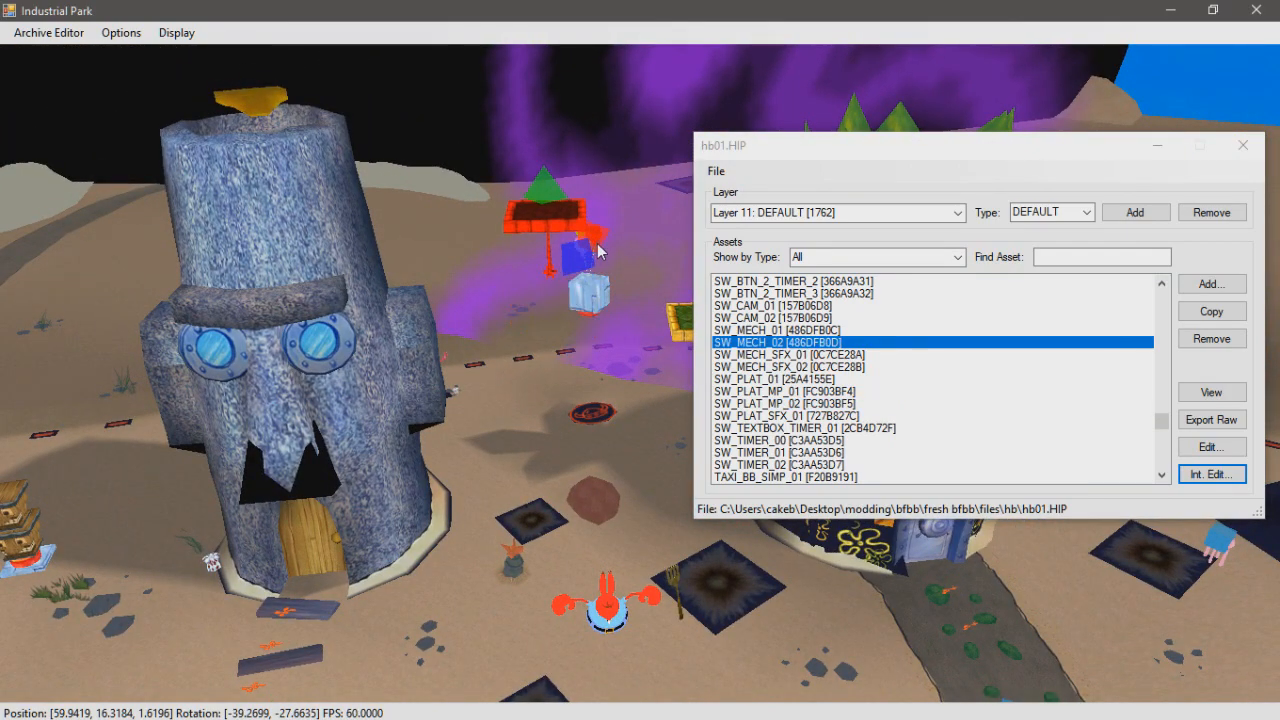
{"action": "middle_click_drag", "start_coordinate": [549, 268], "coordinate": [569, 241]}
{"action": "scroll", "coordinate": [550, 255], "scroll_direction": "up", "scroll_amount": 3}
{"action": "left_click", "coordinate": [538, 270]}
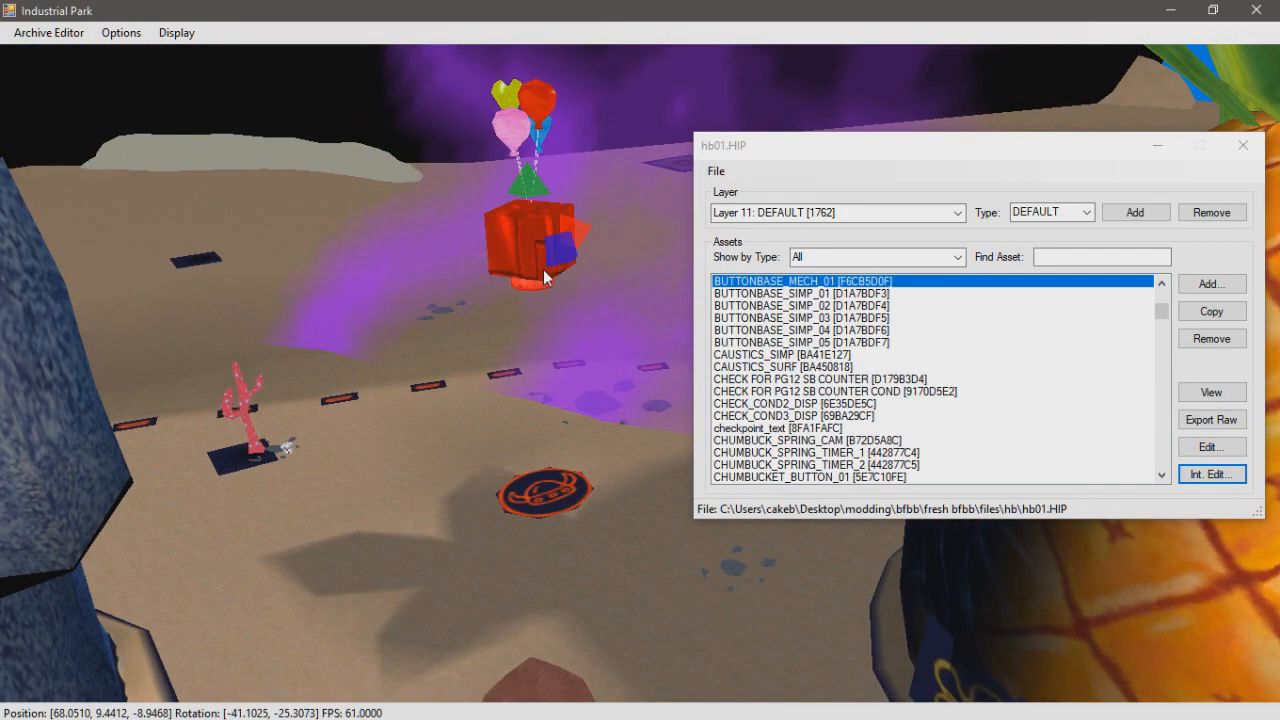
{"action": "left_click_drag", "start_coordinate": [577, 232], "coordinate": [491, 262]}
{"action": "scroll", "coordinate": [528, 245], "scroll_direction": "down", "scroll_amount": 1}
{"action": "key", "text": "a"}
{"action": "scroll", "coordinate": [480, 275], "scroll_direction": "down", "scroll_amount": 2}
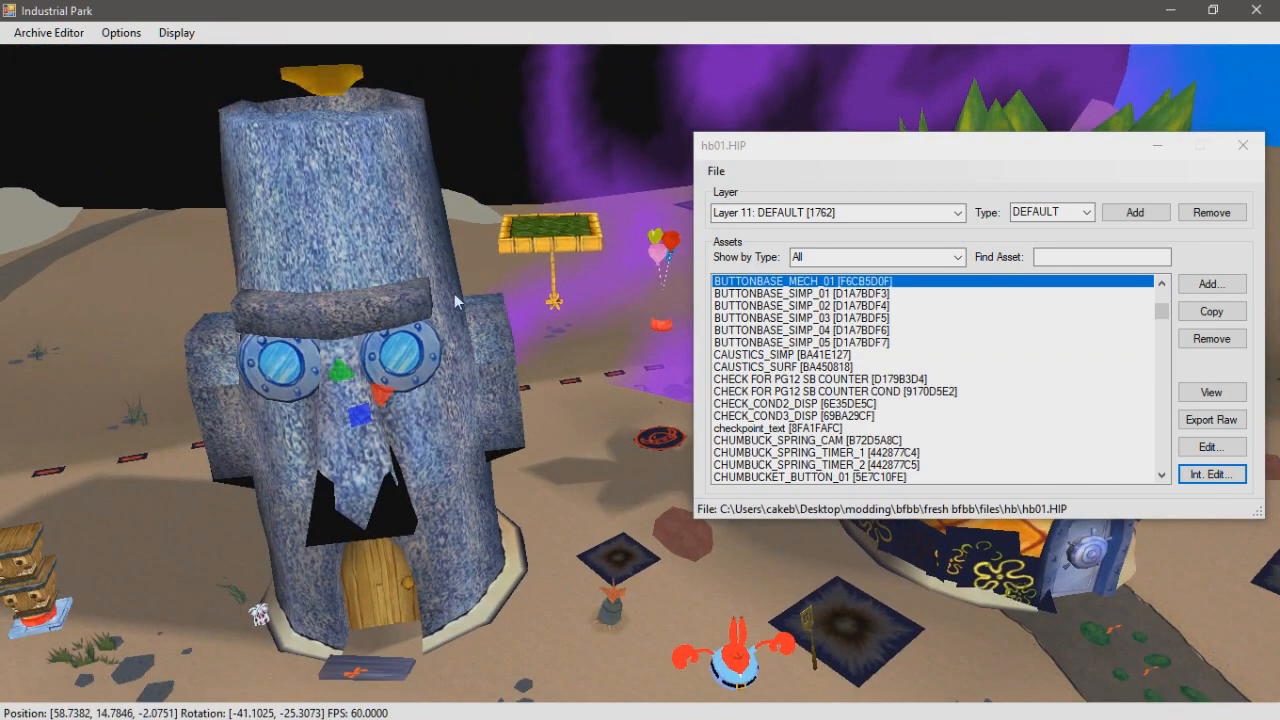
{"action": "left_click_drag", "start_coordinate": [346, 371], "coordinate": [343, 284]}
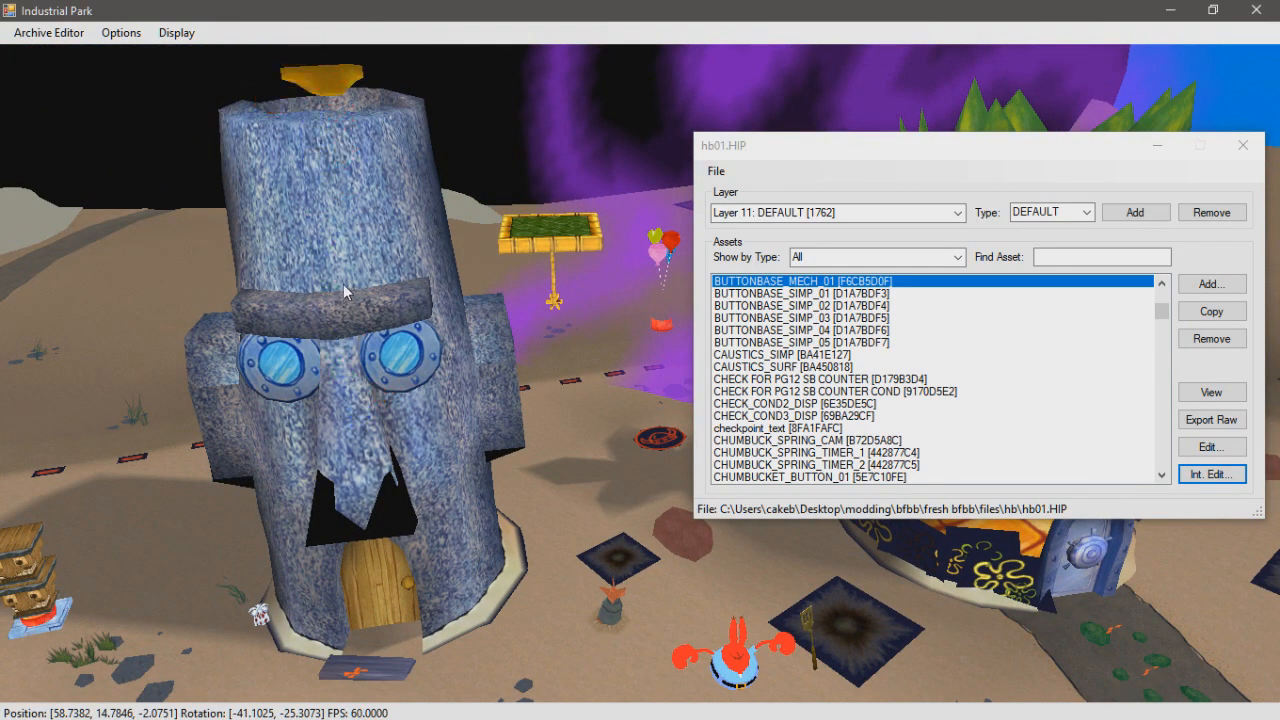
Select the red SQUIDWARD_BUTTON_02 button beneath the balloons and move it above the stone head house near the raised button base
{"action": "right_click_drag", "start_coordinate": [348, 271], "coordinate": [558, 323]}
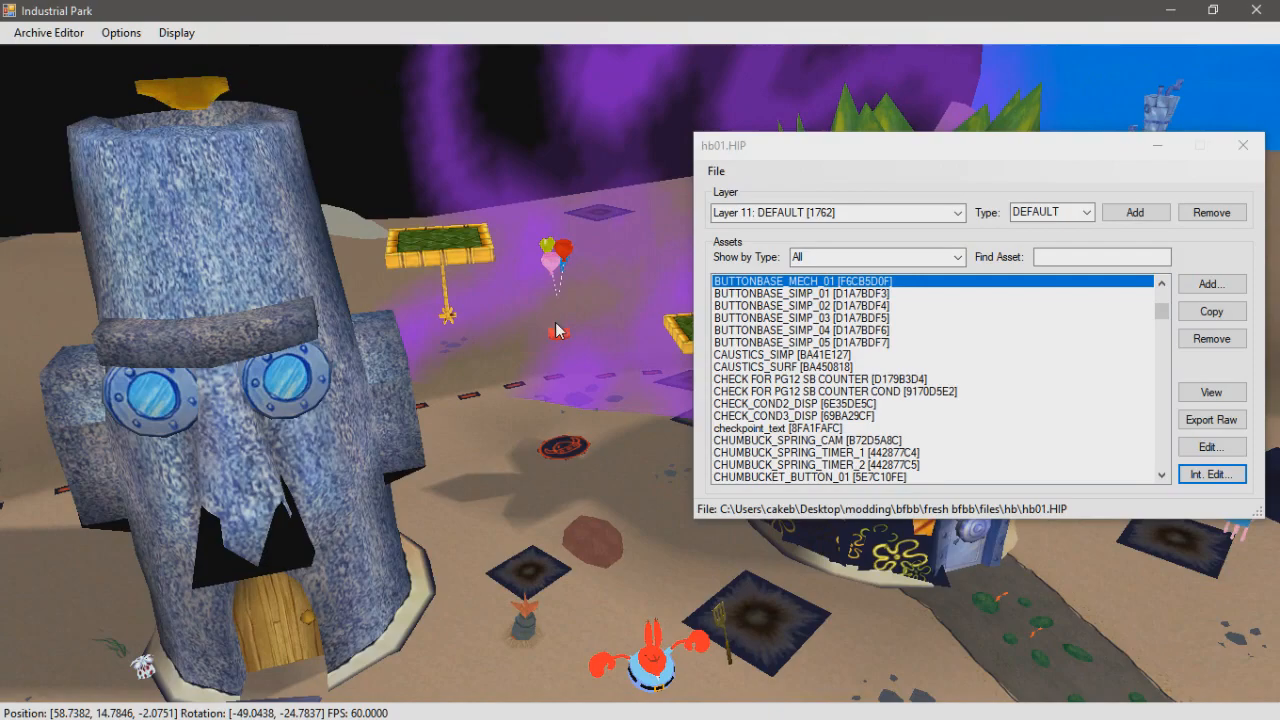
{"action": "left_click", "coordinate": [558, 339]}
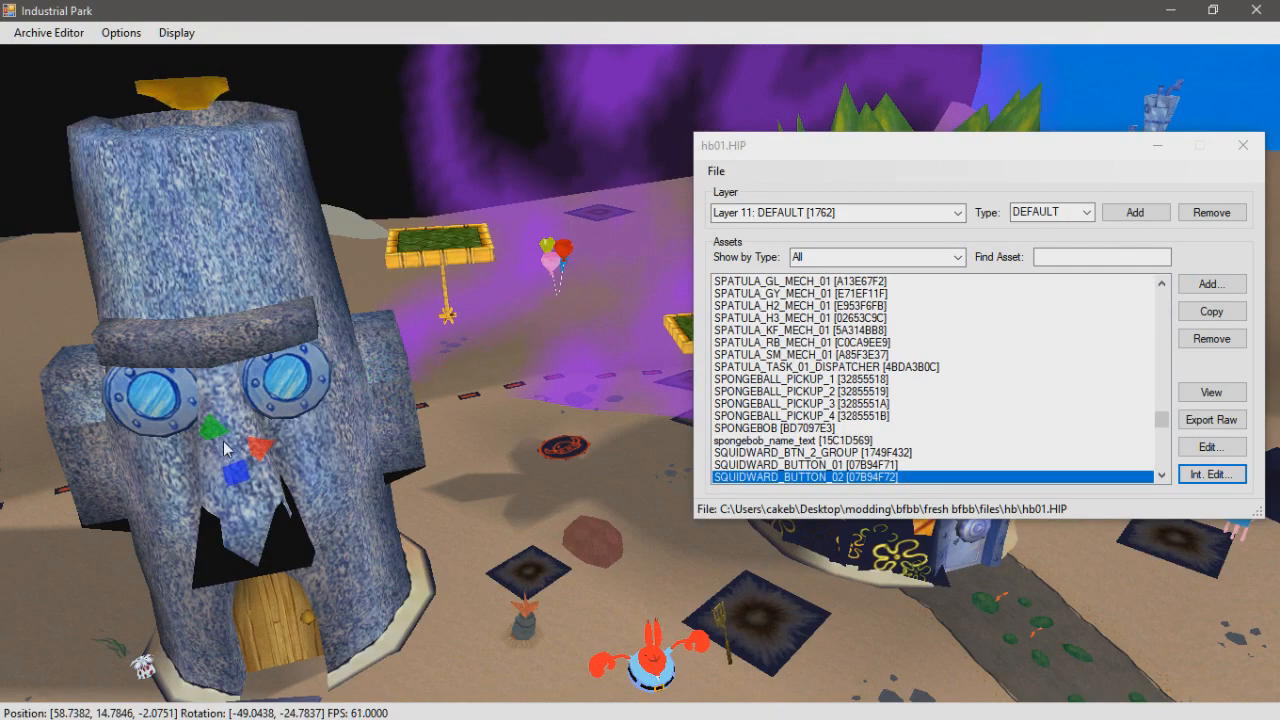
{"action": "right_click_drag", "start_coordinate": [200, 346], "coordinate": [85, 122]}
{"action": "key", "text": "shift+w"}
{"action": "key", "text": "w"}
{"action": "key", "text": "w"}
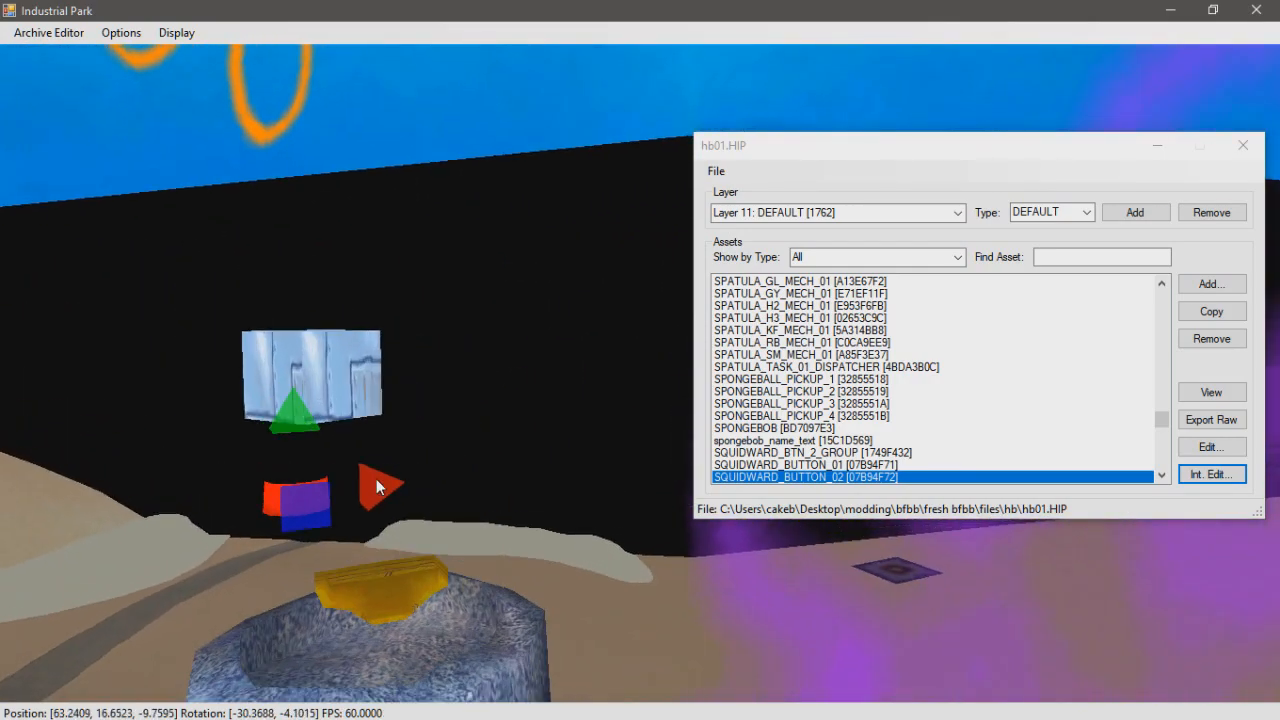
Fine-tune the red button's horizontal and vertical position so it sits directly under the button base
{"action": "left_click_drag", "start_coordinate": [376, 486], "coordinate": [380, 483]}
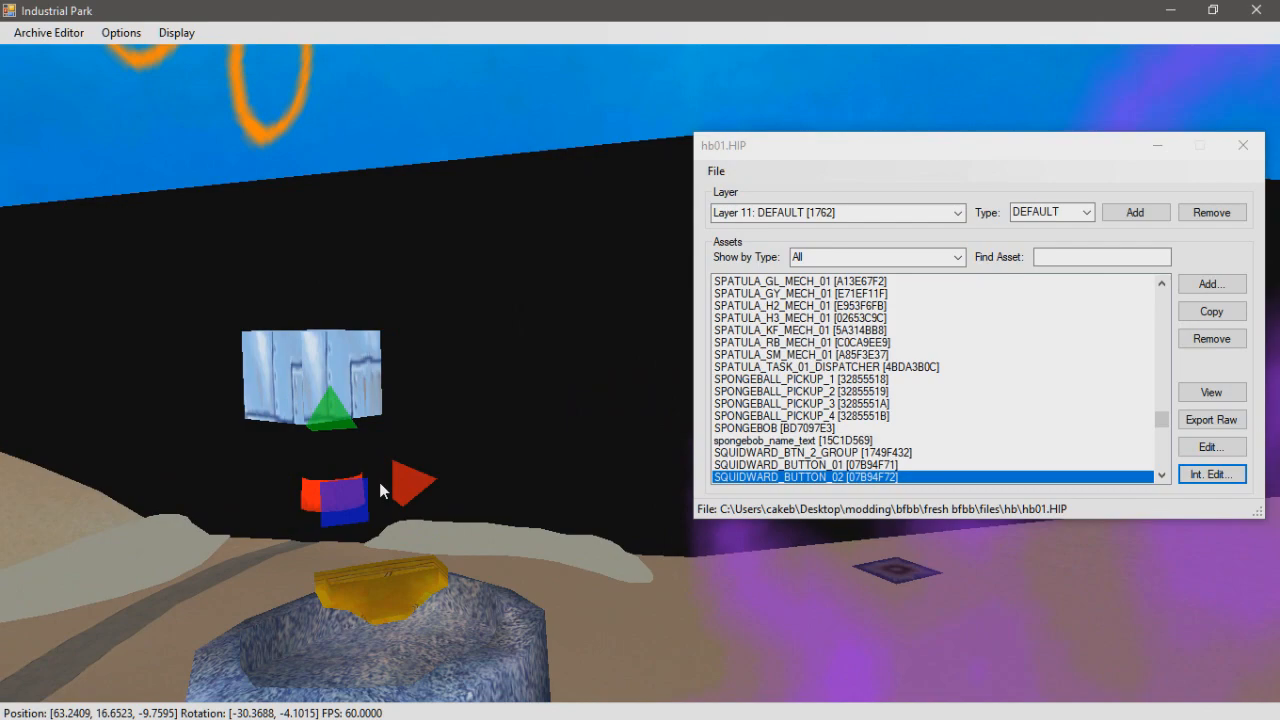
{"action": "left_click_drag", "start_coordinate": [320, 432], "coordinate": [325, 414]}
{"action": "left_click_drag", "start_coordinate": [405, 430], "coordinate": [393, 451]}
{"action": "right_click_drag", "start_coordinate": [395, 456], "coordinate": [388, 394]}
{"action": "middle_click_drag", "start_coordinate": [388, 394], "coordinate": [390, 183]}
{"action": "scroll", "coordinate": [400, 225], "scroll_direction": "down", "scroll_amount": 5}
{"action": "middle_click_drag", "start_coordinate": [410, 259], "coordinate": [330, 420]}
Show the TRIG trigger volumes and select those at the pineapple house, Mr. Krabs and the stone head house one by one
{"action": "left_click", "coordinate": [198, 40]}
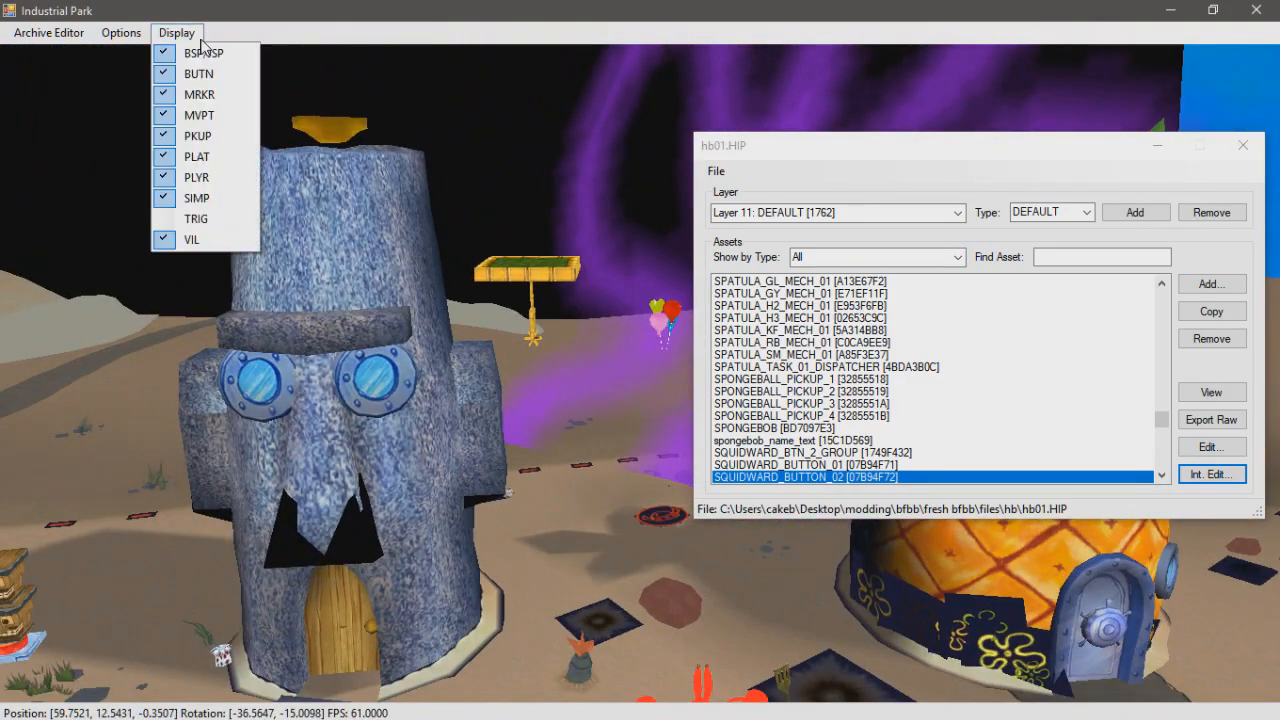
{"action": "left_click", "coordinate": [198, 219]}
{"action": "middle_click_drag", "start_coordinate": [237, 232], "coordinate": [561, 518]}
{"action": "left_click", "coordinate": [561, 518]}
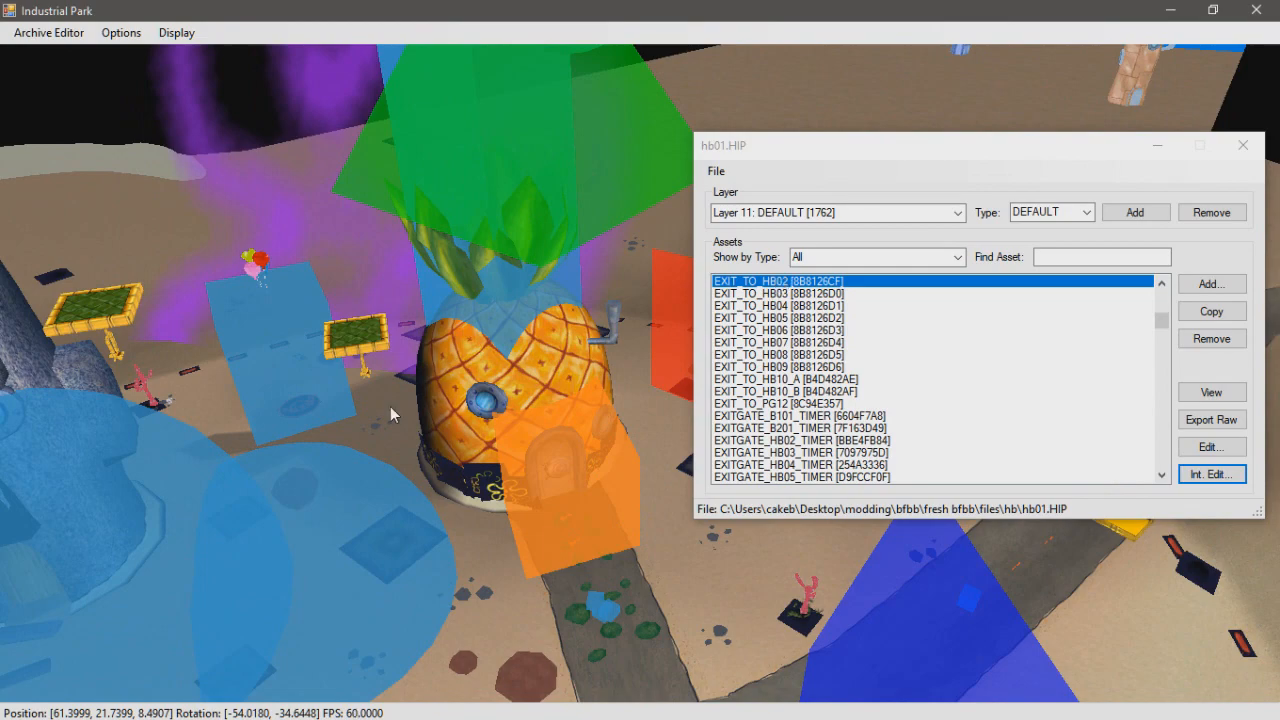
{"action": "middle_click_drag", "start_coordinate": [413, 413], "coordinate": [497, 504]}
{"action": "left_click", "coordinate": [528, 510]}
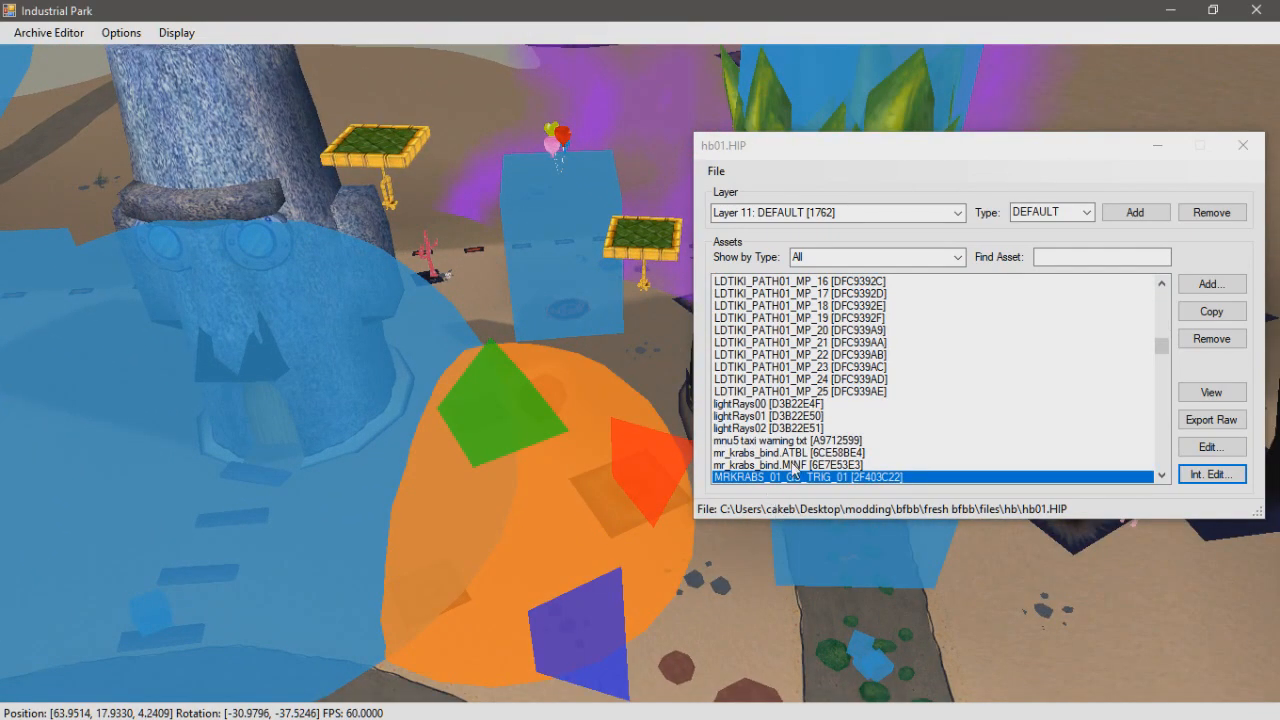
{"action": "middle_click_drag", "start_coordinate": [334, 415], "coordinate": [325, 436]}
{"action": "left_click", "coordinate": [532, 467]}
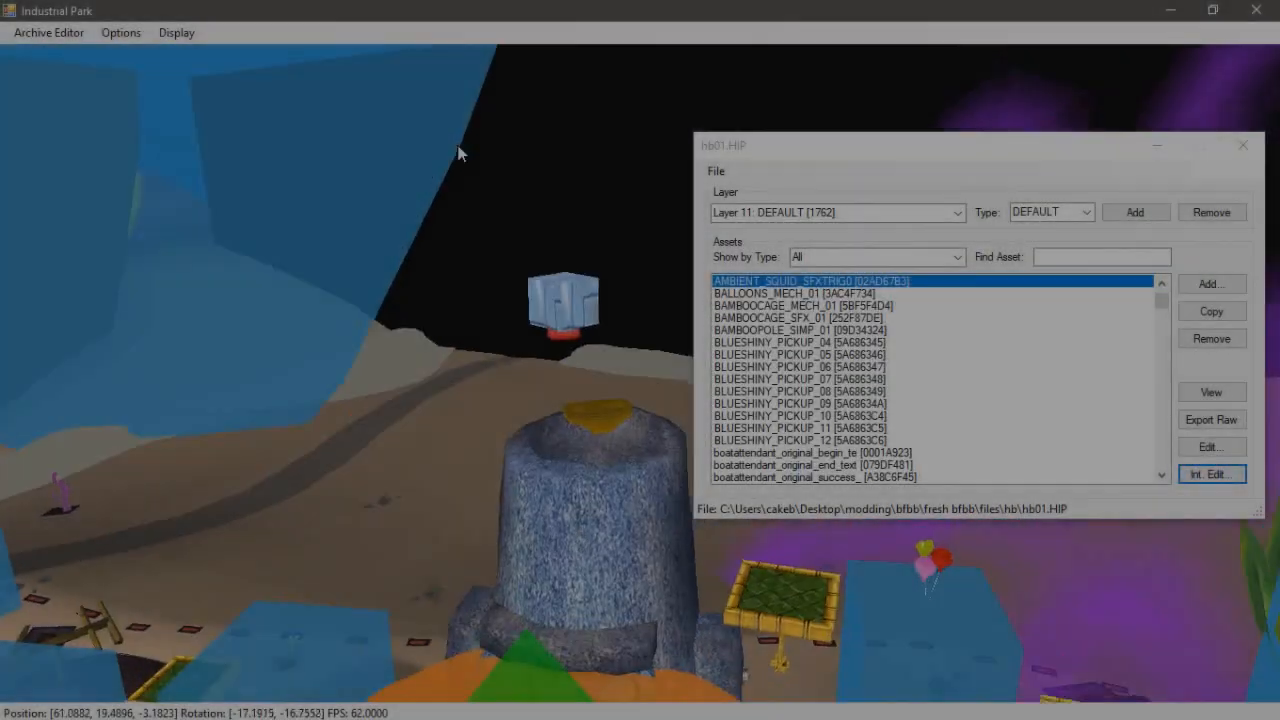
Select the REMINDER_BBASHBTN_TRIG_01 box trigger around the balloons and review its shape and position properties in the internal asset editor
{"action": "middle_click_drag", "start_coordinate": [457, 149], "coordinate": [680, 305]}
{"action": "left_click", "coordinate": [618, 383]}
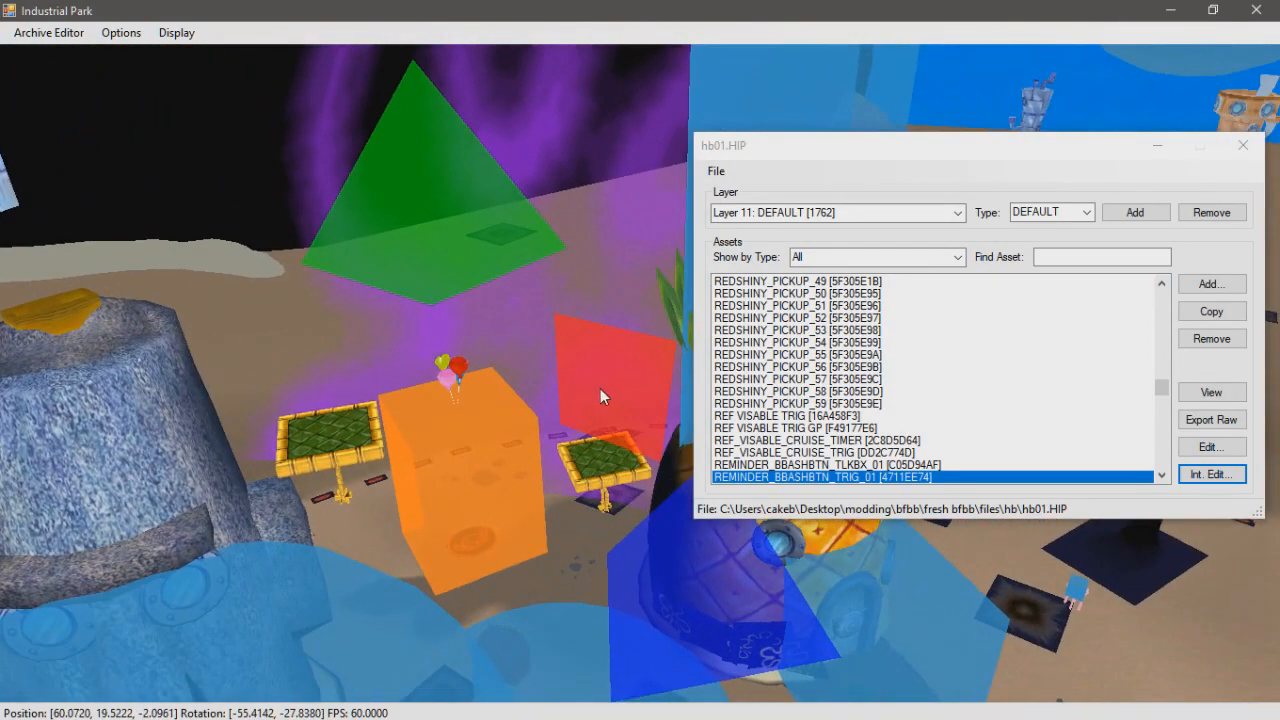
{"action": "left_click", "coordinate": [1205, 474]}
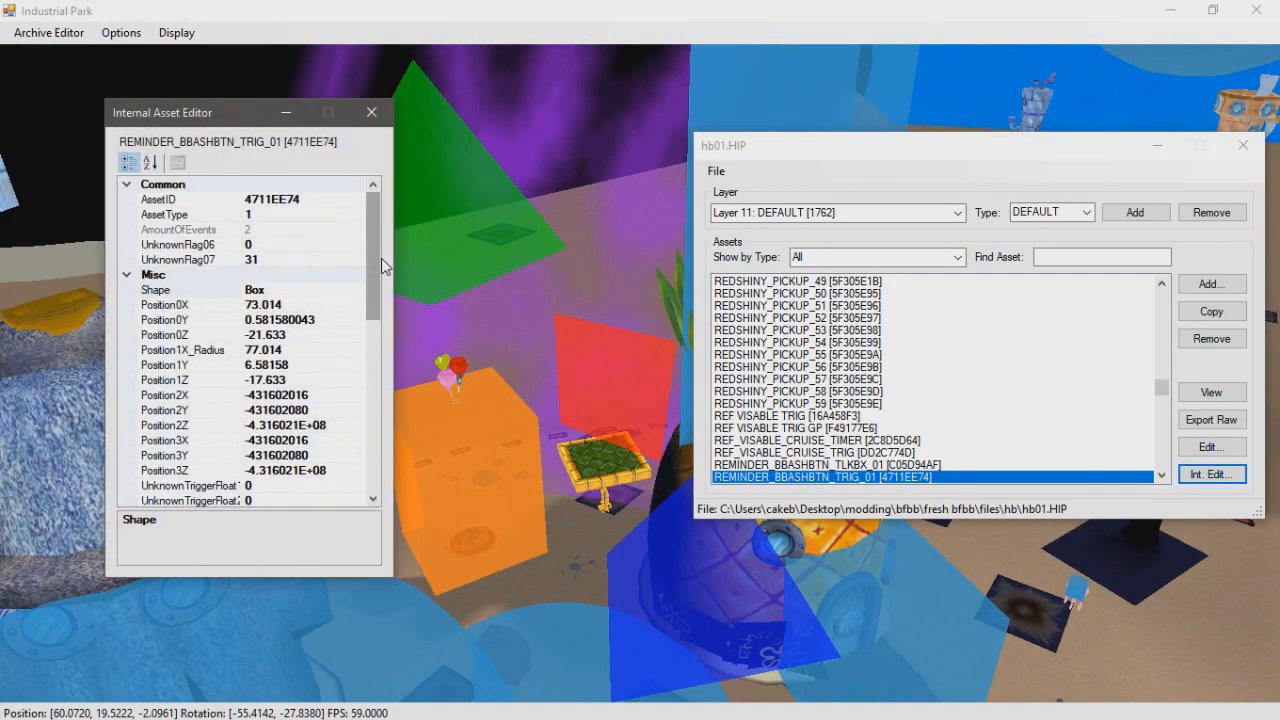
{"action": "left_click_drag", "start_coordinate": [374, 262], "coordinate": [374, 300]}
{"action": "left_click", "coordinate": [192, 218]}
{"action": "left_click", "coordinate": [193, 229]}
{"action": "left_click", "coordinate": [185, 261]}
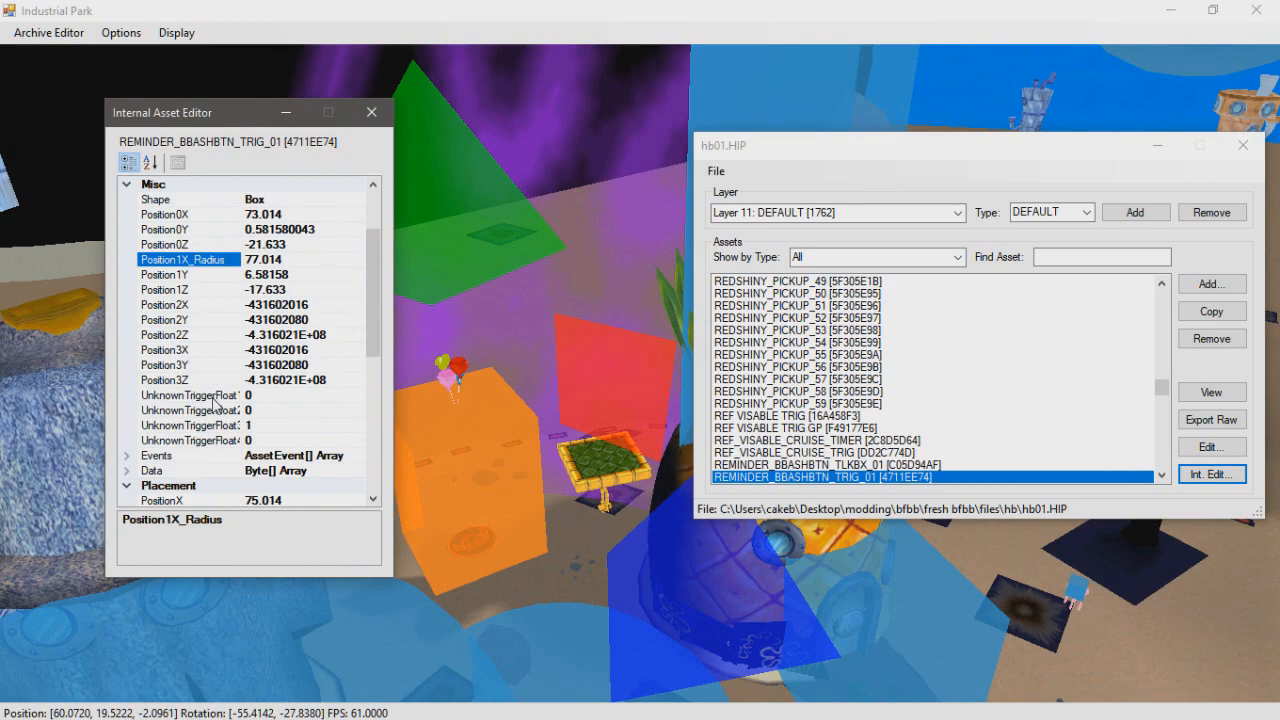
{"action": "left_click", "coordinate": [372, 114]}
Move the REMINDER_BBASHBTN_TRIG_01 box trigger away from the balloons to the top of the stone head house
{"action": "key", "text": "a"}
{"action": "middle_click_drag", "start_coordinate": [480, 370], "coordinate": [527, 443]}
{"action": "key", "text": "w"}
{"action": "key", "text": "s"}
{"action": "key", "text": "shift+w"}
{"action": "key", "text": "d"}
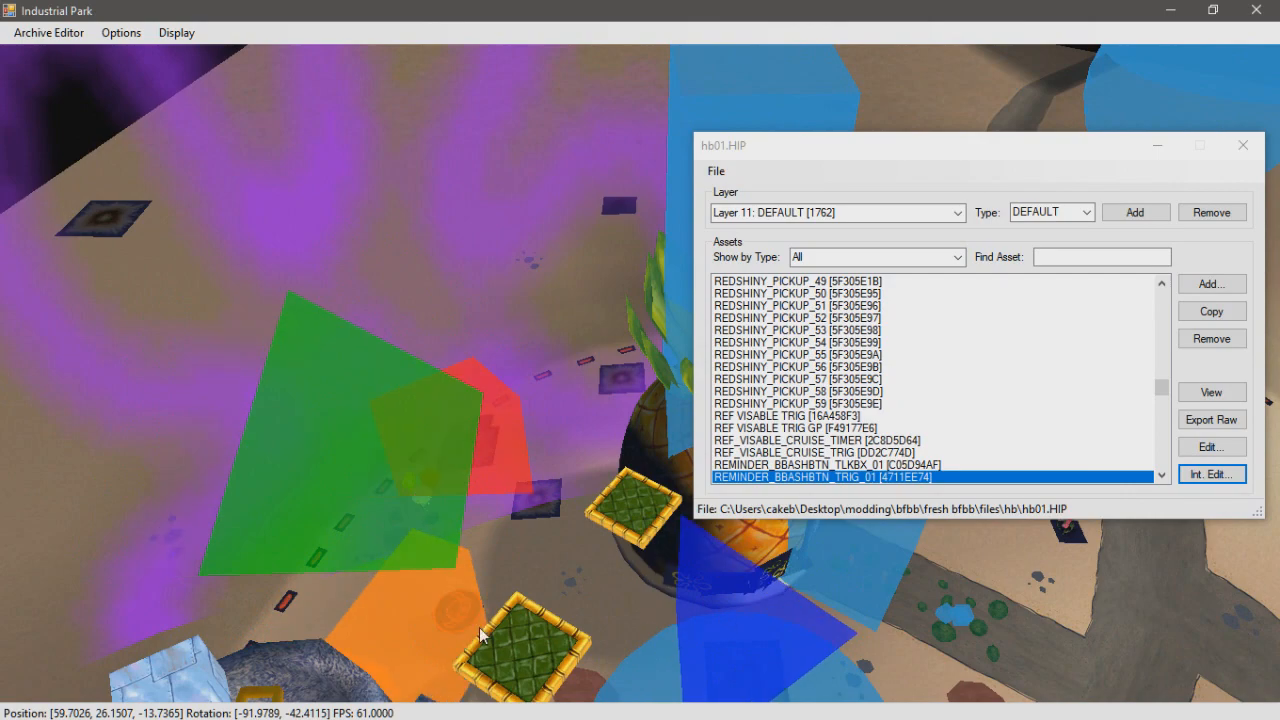
{"action": "key", "text": "d"}
{"action": "middle_click_drag", "start_coordinate": [480, 512], "coordinate": [265, 409]}
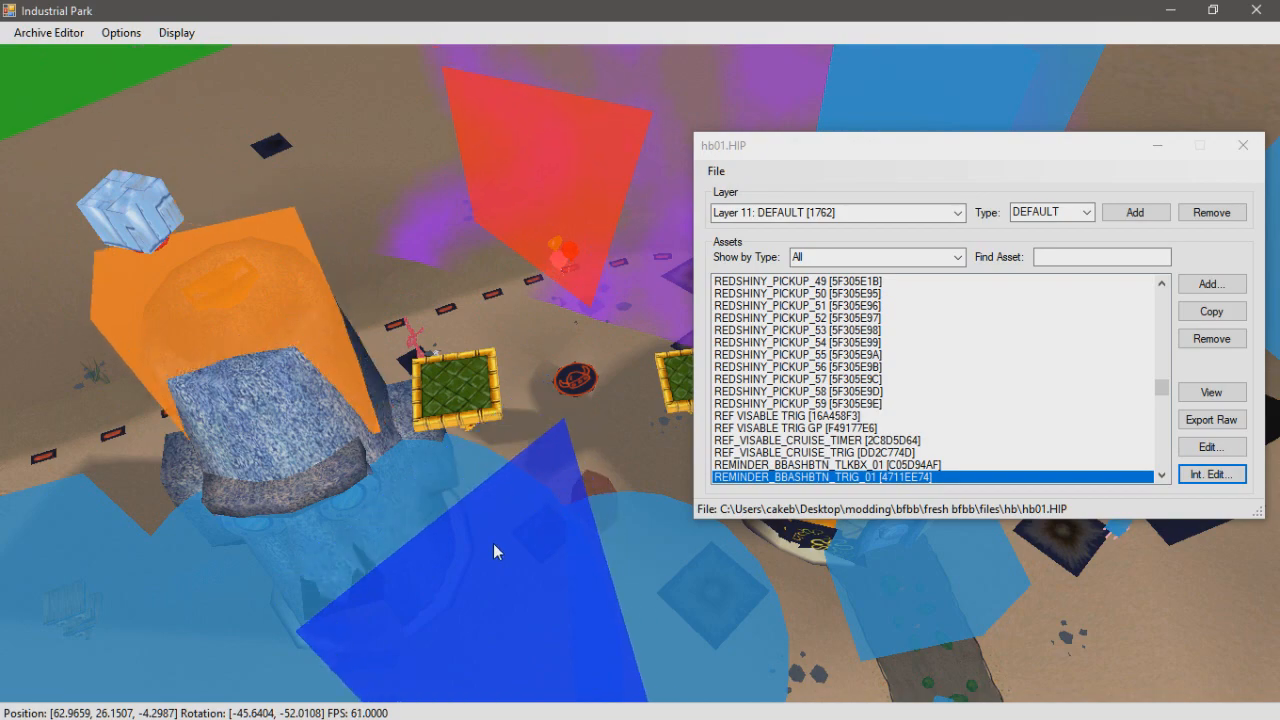
{"action": "middle_click_drag", "start_coordinate": [286, 287], "coordinate": [424, 293]}
Select the SW_MECH_01 floating platform next to the pineapple house and shift its position
{"action": "key", "text": "a"}
{"action": "key", "text": "d"}
{"action": "key", "text": "s"}
{"action": "key", "text": "d"}
{"action": "key", "text": "a"}
{"action": "key", "text": "s"}
{"action": "key", "text": "w"}
{"action": "middle_click_drag", "start_coordinate": [473, 346], "coordinate": [428, 392]}
{"action": "key", "text": "w"}
{"action": "key", "text": "s"}
{"action": "key", "text": "d"}
{"action": "key", "text": "w"}
{"action": "left_click", "coordinate": [428, 392]}
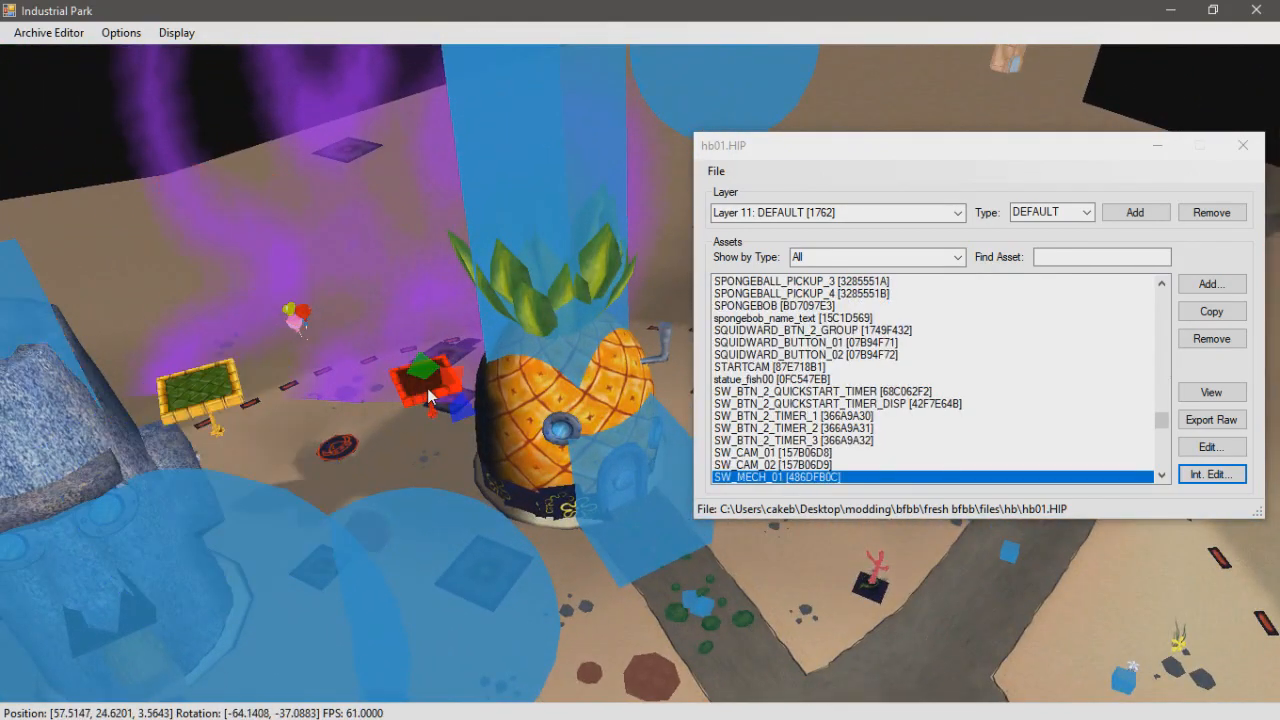
{"action": "left_click_drag", "start_coordinate": [458, 403], "coordinate": [469, 352]}
{"action": "key", "text": "s"}
{"action": "middle_click_drag", "start_coordinate": [543, 429], "coordinate": [305, 58]}
{"action": "key", "text": "a"}
Hide the TRIG trigger volumes and select the TAXI_BB_SIMP_01 taxi stop at the end of the road
{"action": "left_click", "coordinate": [186, 38]}
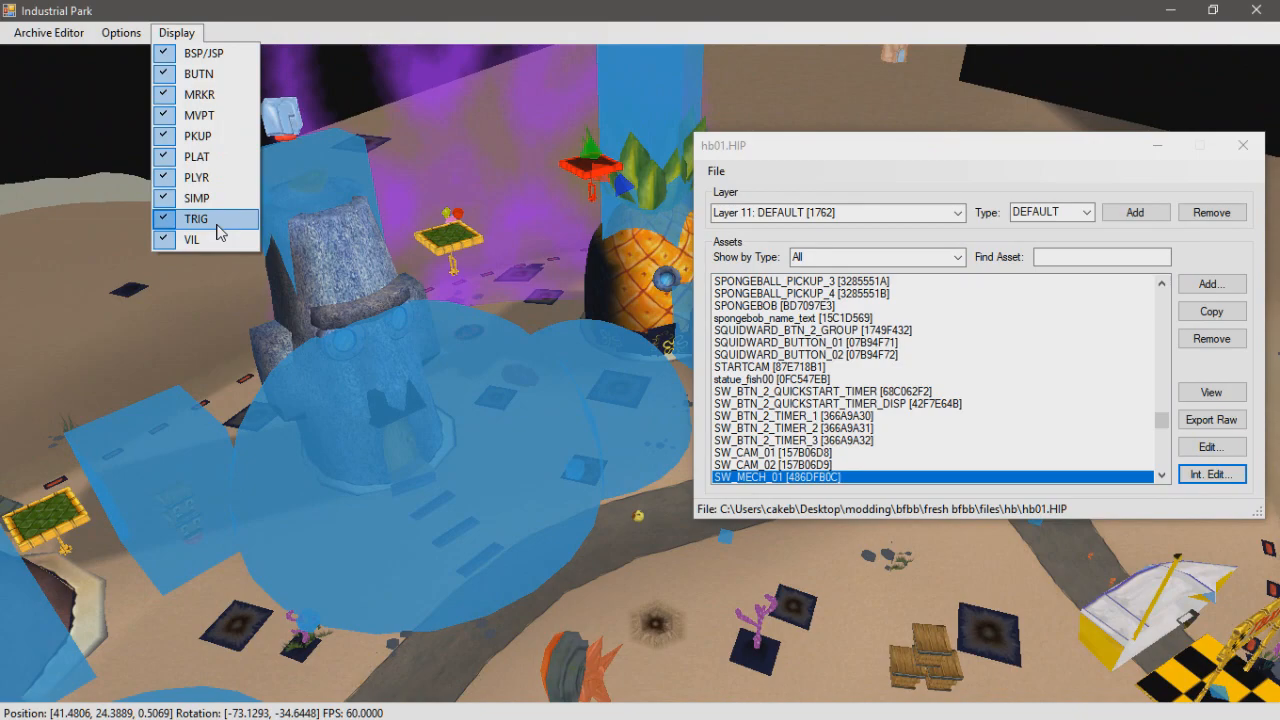
{"action": "left_click", "coordinate": [222, 223]}
{"action": "key", "text": "w"}
{"action": "middle_click_drag", "start_coordinate": [415, 312], "coordinate": [716, 304]}
{"action": "key", "text": "shift+w"}
{"action": "key", "text": "w"}
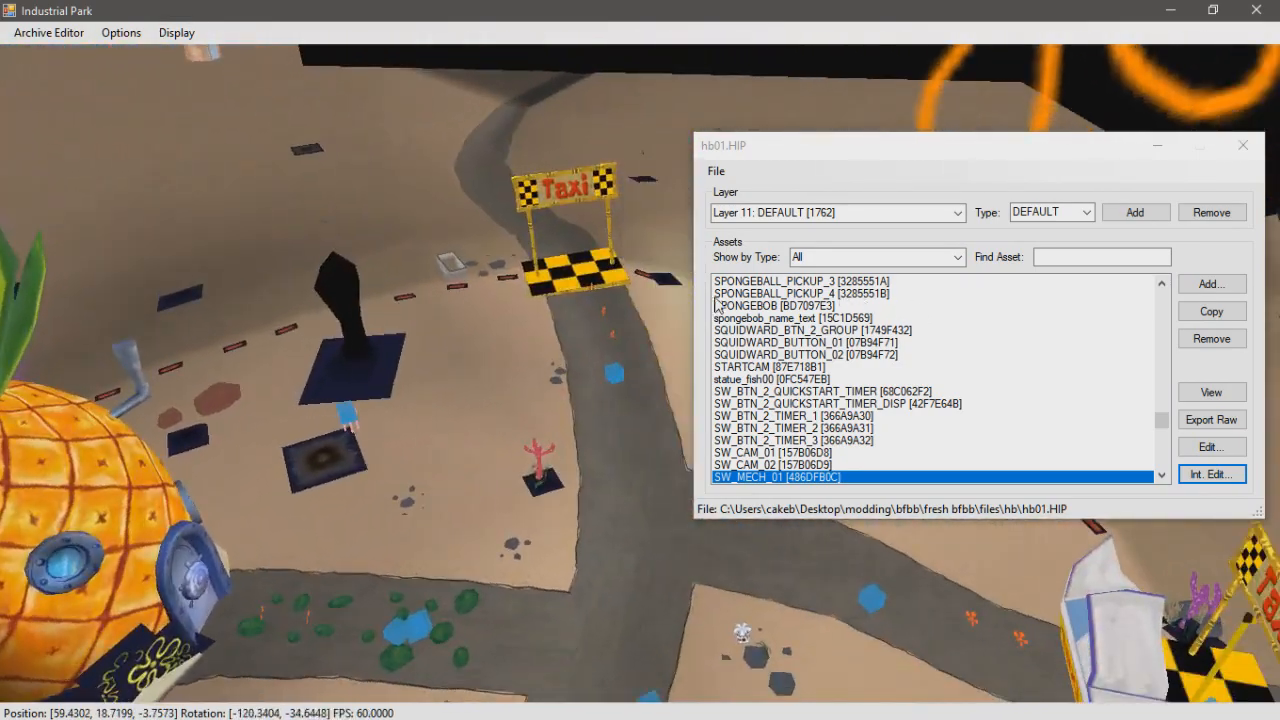
{"action": "left_click", "coordinate": [584, 288]}
{"action": "left_click", "coordinate": [584, 288]}
{"action": "middle_click_drag", "start_coordinate": [601, 292], "coordinate": [501, 247]}
{"action": "key", "text": "d"}
{"action": "left_click", "coordinate": [492, 300]}
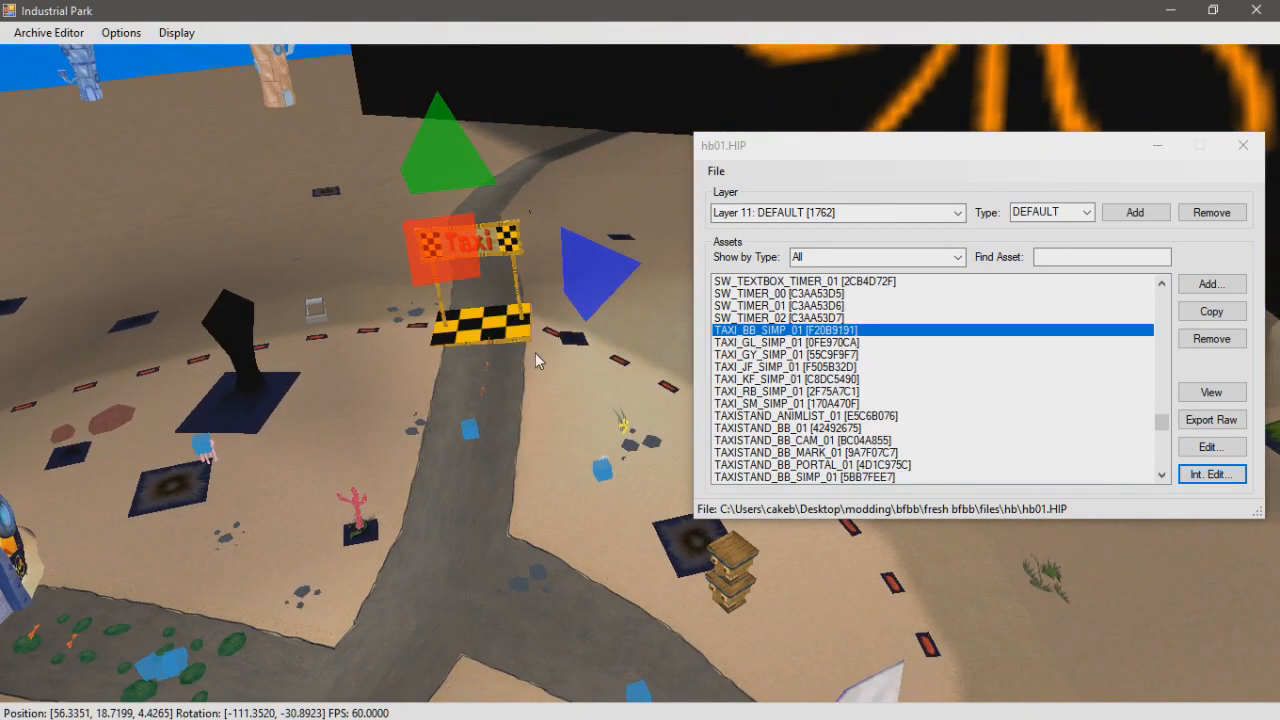
Survey the edited level from the pineapple house across to the stone head house and the brown rock
{"action": "middle_click_drag", "start_coordinate": [383, 340], "coordinate": [113, 354]}
{"action": "key", "text": "w"}
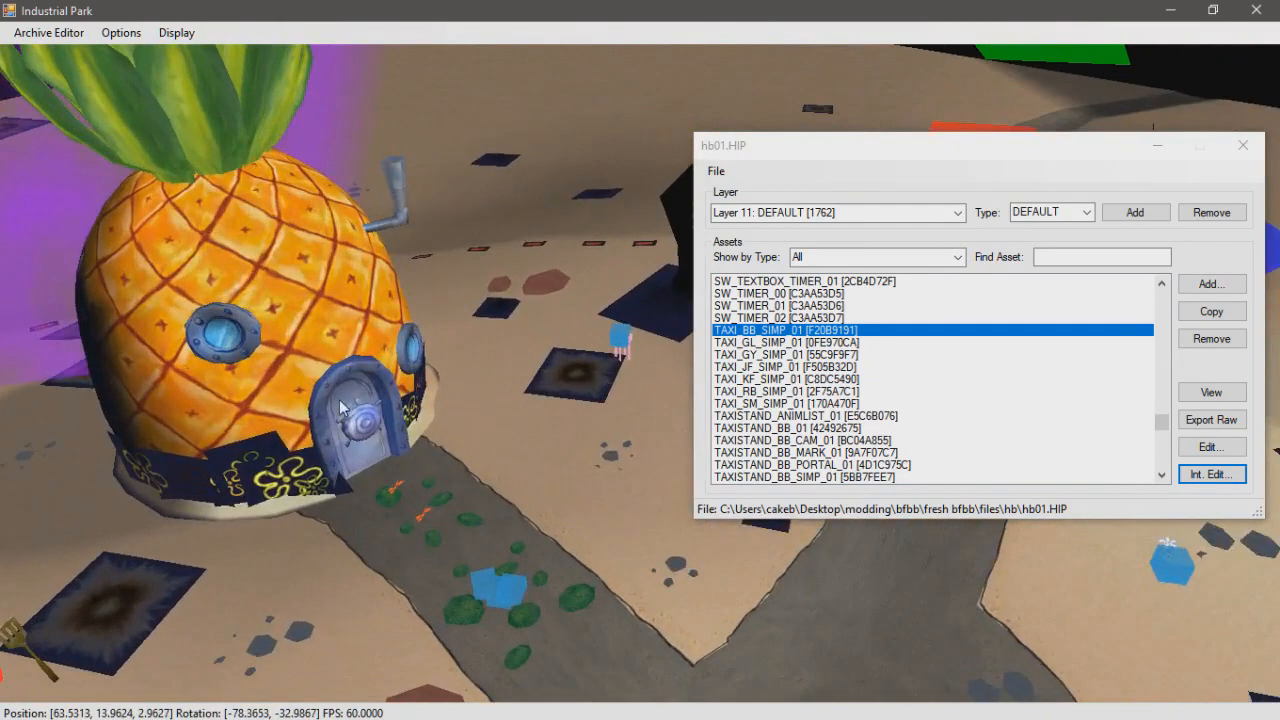
{"action": "middle_click_drag", "start_coordinate": [382, 497], "coordinate": [192, 498]}
{"action": "scroll", "coordinate": [192, 498], "scroll_direction": "down", "scroll_amount": 3}
{"action": "scroll", "coordinate": [474, 478], "scroll_direction": "down", "scroll_amount": 4}
{"action": "middle_click_drag", "start_coordinate": [474, 478], "coordinate": [308, 497]}
{"action": "key", "text": "w"}
{"action": "key", "text": "d"}
{"action": "middle_click_drag", "start_coordinate": [454, 400], "coordinate": [160, 470]}
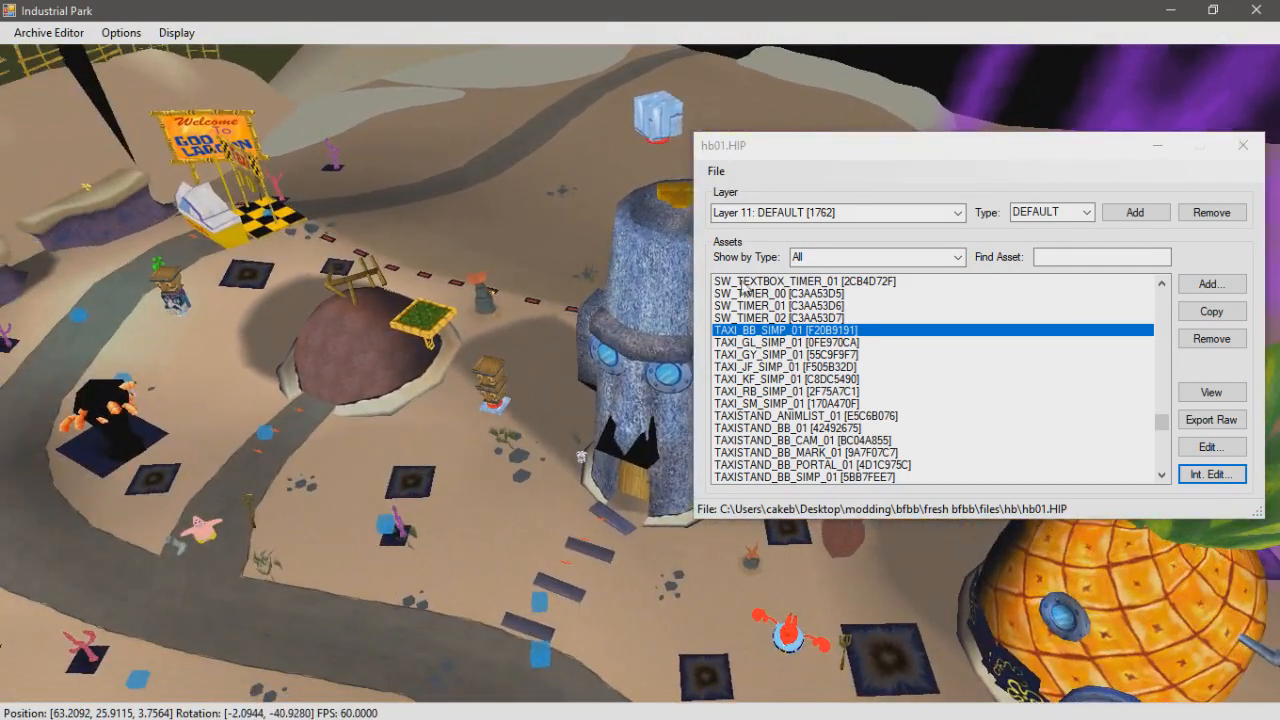
Save the hb01.HIP archive and close its editor window
{"action": "left_click", "coordinate": [716, 171]}
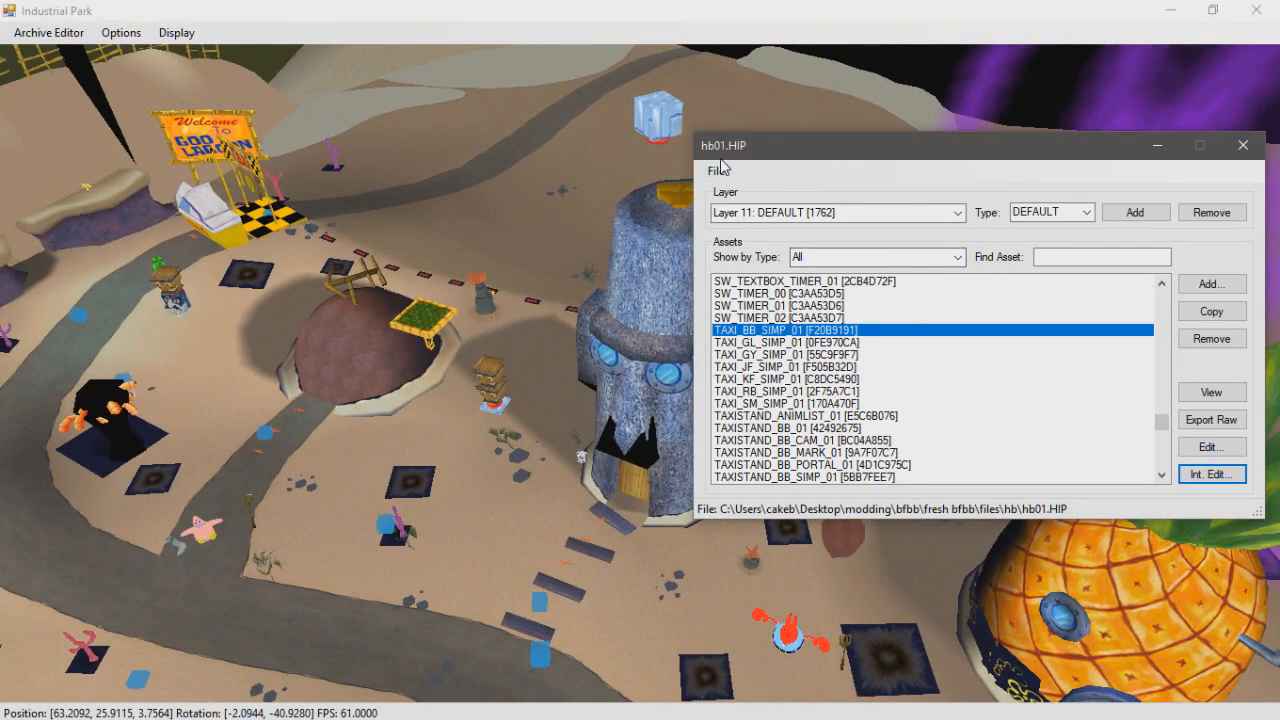
{"action": "left_click", "coordinate": [716, 171]}
{"action": "left_click", "coordinate": [743, 213]}
{"action": "left_click", "coordinate": [1240, 148]}
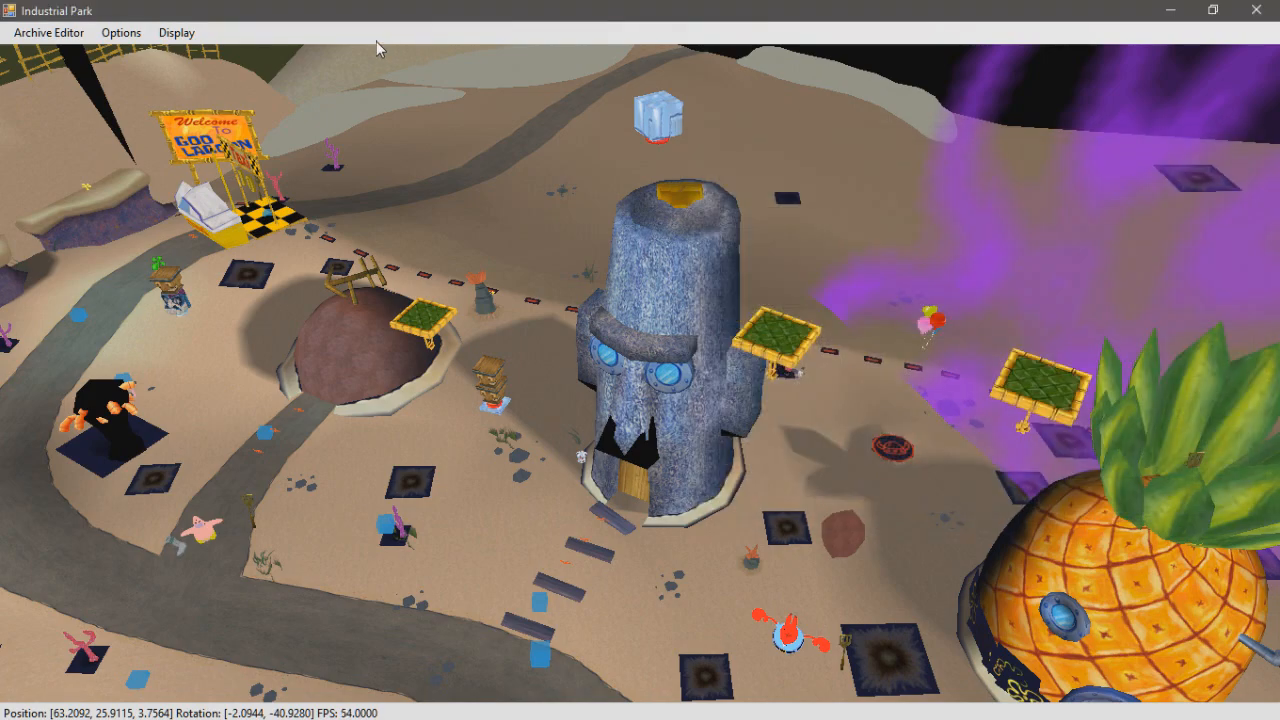
Hide the BSP/JSP level geometry and turn its display back on
{"action": "left_click", "coordinate": [195, 33]}
{"action": "left_click", "coordinate": [200, 53]}
{"action": "left_click", "coordinate": [187, 36]}
{"action": "left_click", "coordinate": [200, 53]}
{"action": "left_click", "coordinate": [180, 33]}
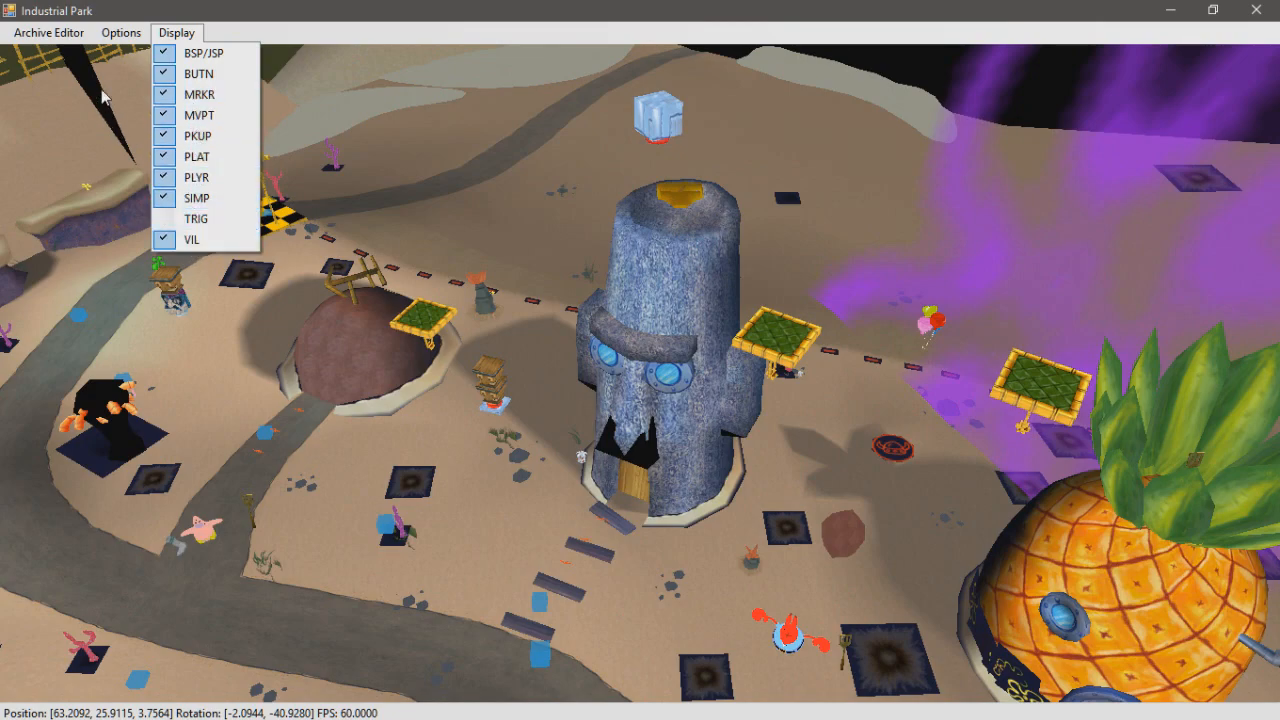
{"action": "mouse_move", "coordinate": [138, 38]}
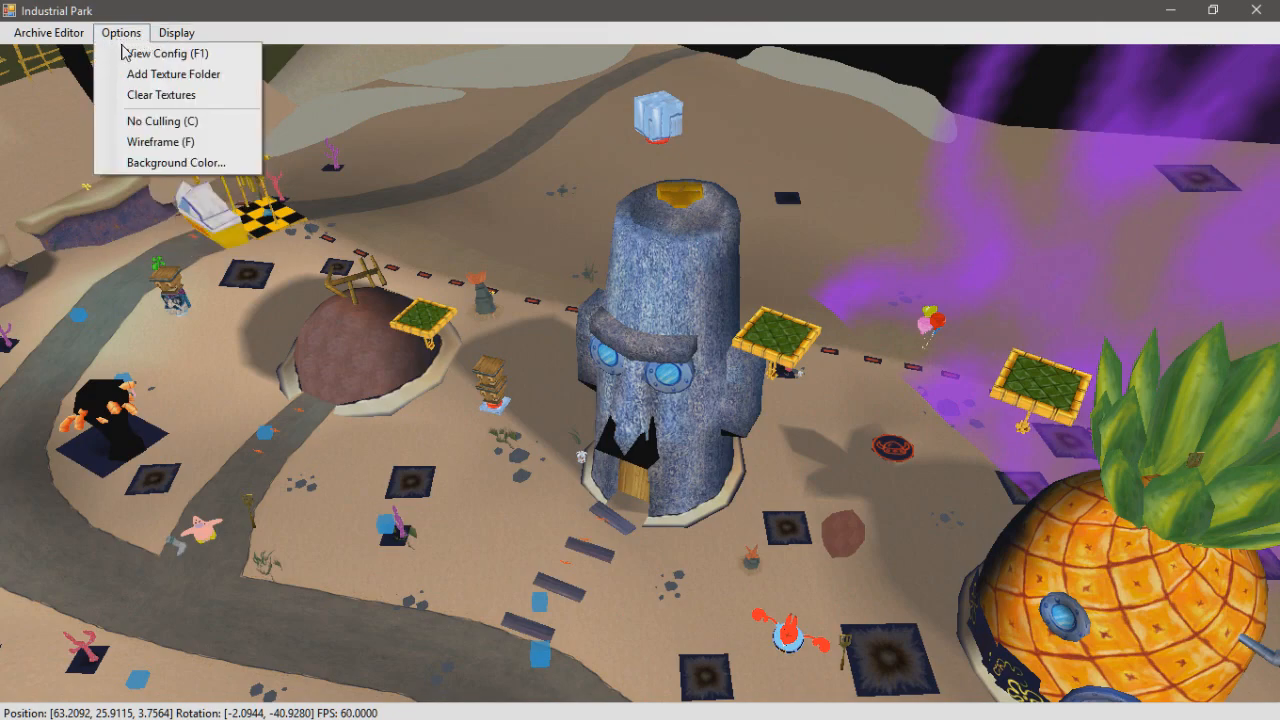
{"action": "mouse_move", "coordinate": [28, 40]}
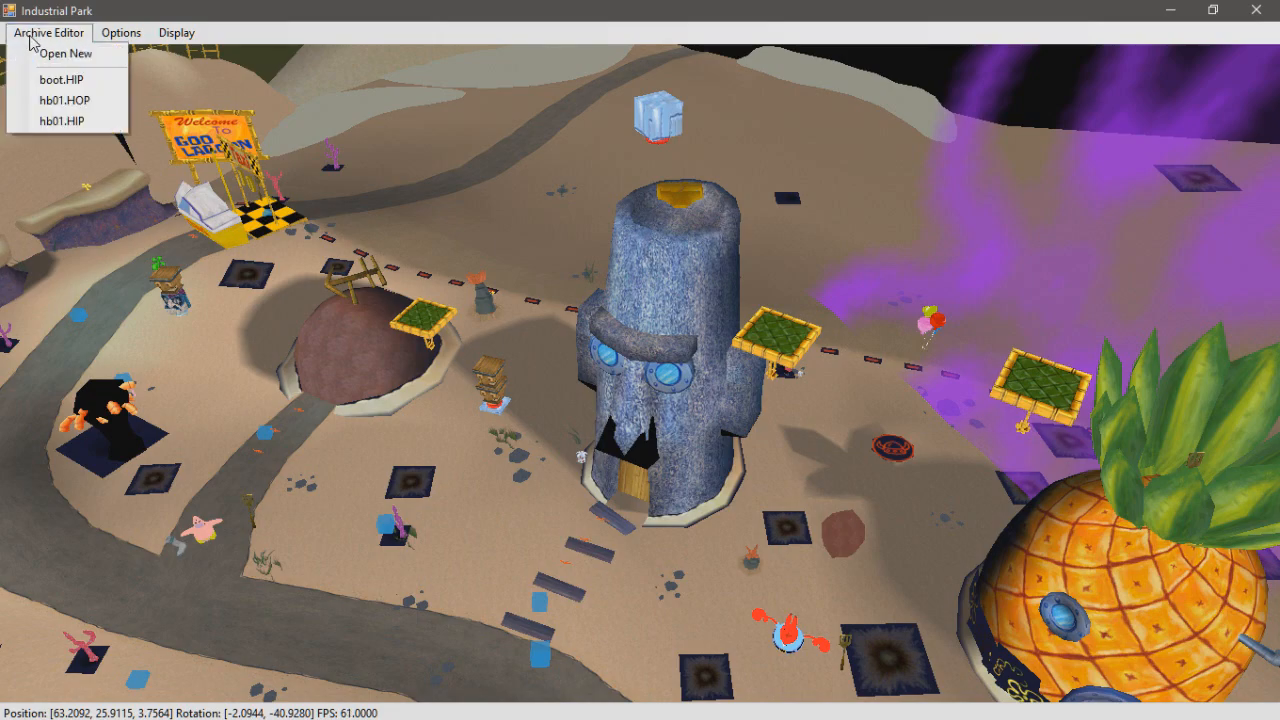
{"action": "key", "text": "alt+Tab"}
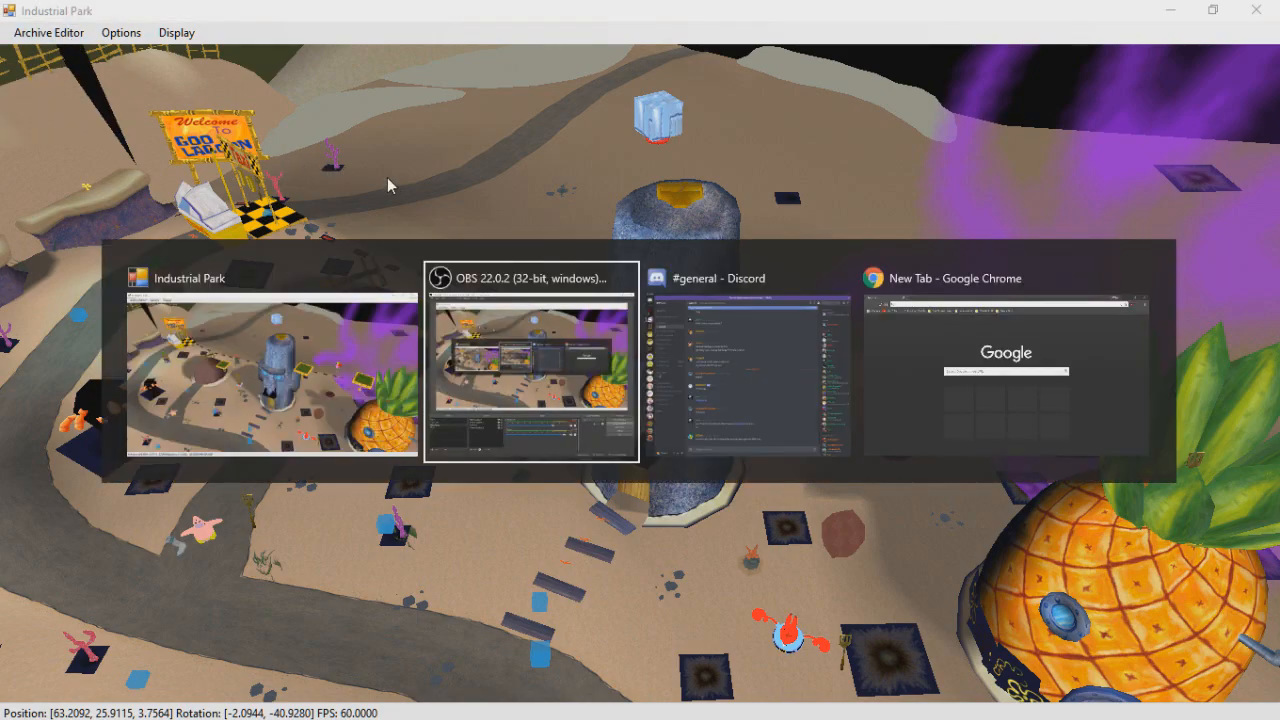
Launch the Dolphin emulator and switch to its window
{"action": "key", "text": "Escape"}
{"action": "key", "text": "super"}
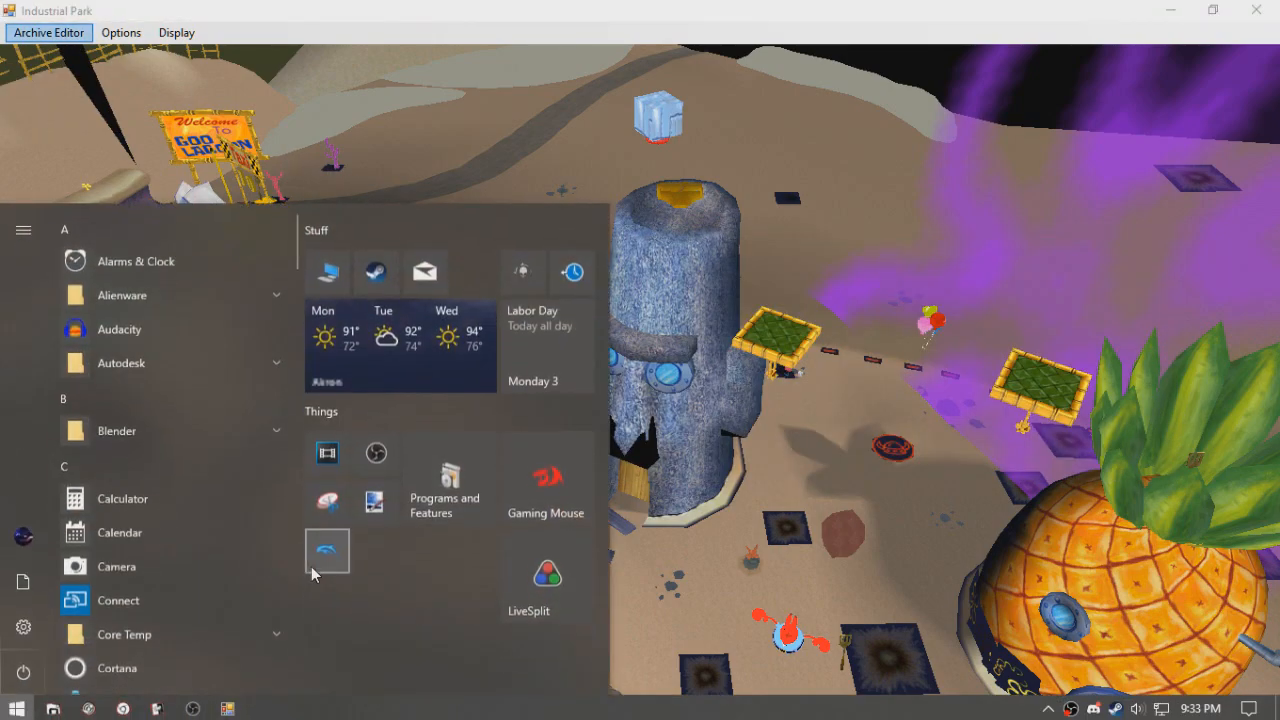
{"action": "left_click", "coordinate": [315, 570]}
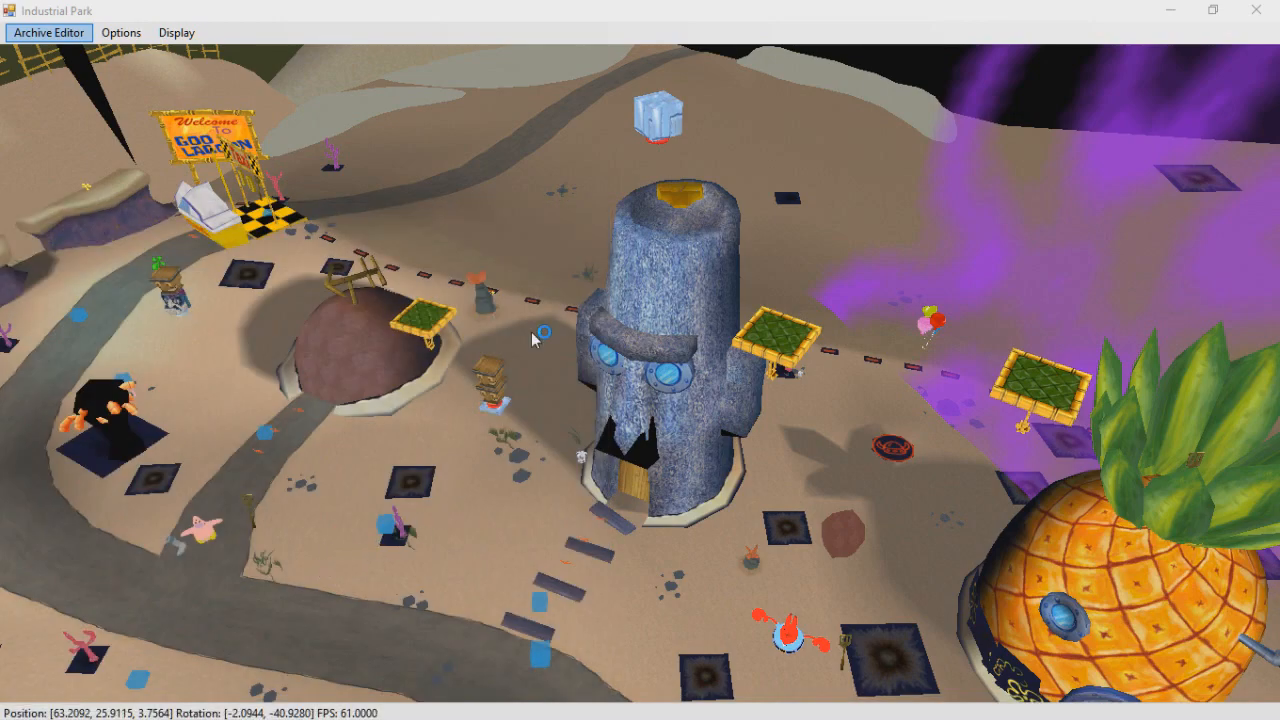
{"action": "key", "text": "alt+Tab"}
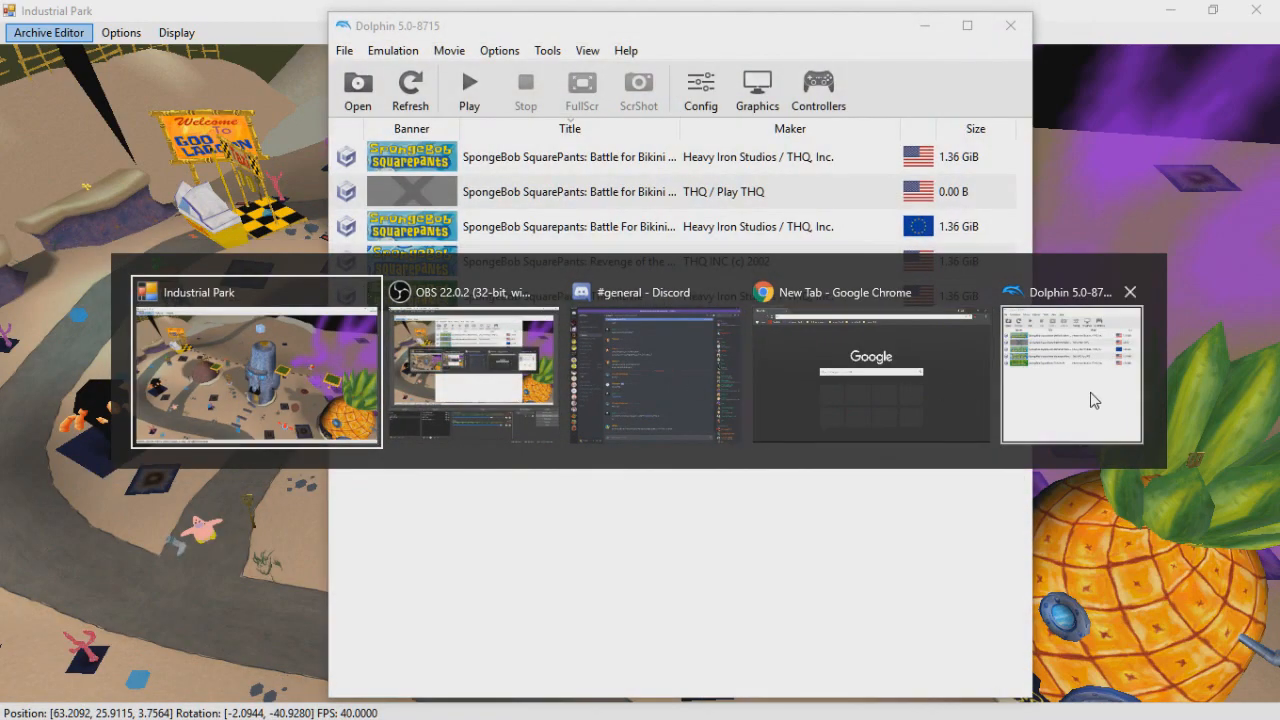
{"action": "left_click", "coordinate": [1089, 397]}
View the AR codes in the properties of the main.dol game published by THQ / Play THQ, and close them
{"action": "left_click", "coordinate": [646, 192]}
{"action": "right_click", "coordinate": [646, 190]}
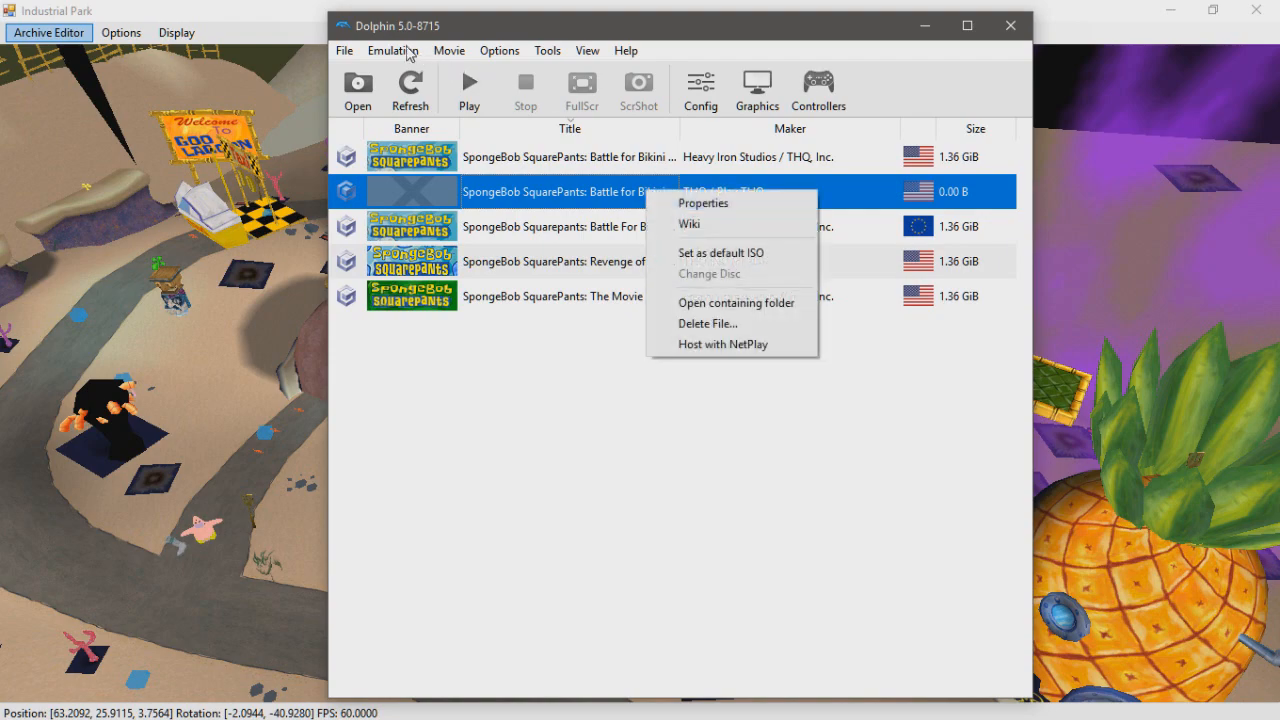
{"action": "left_click", "coordinate": [443, 26]}
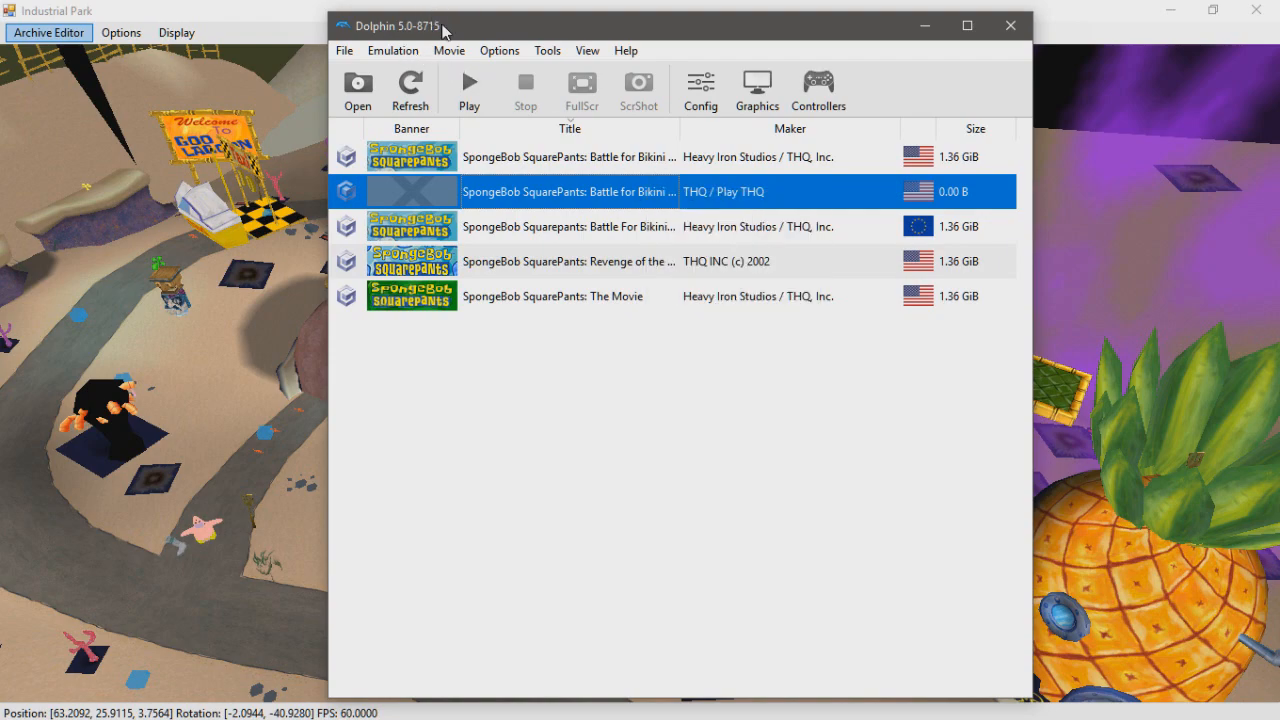
{"action": "right_click", "coordinate": [566, 184]}
{"action": "left_click", "coordinate": [607, 201]}
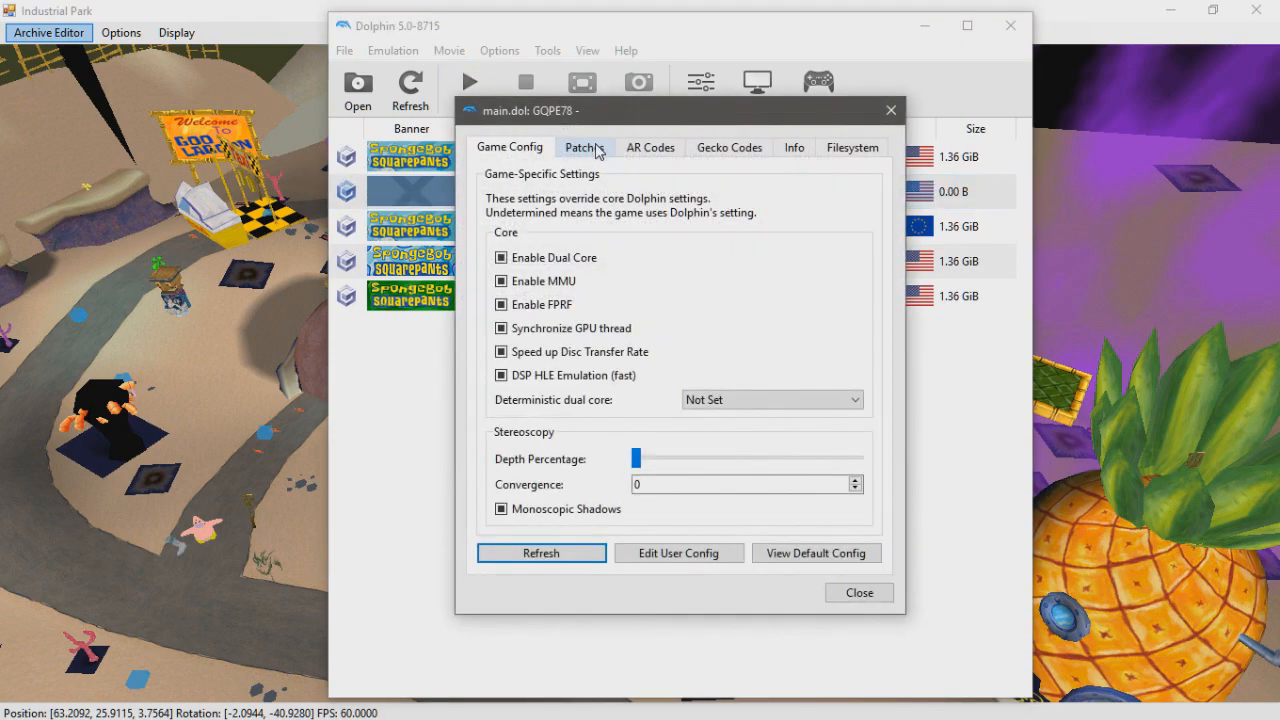
{"action": "left_click", "coordinate": [650, 155]}
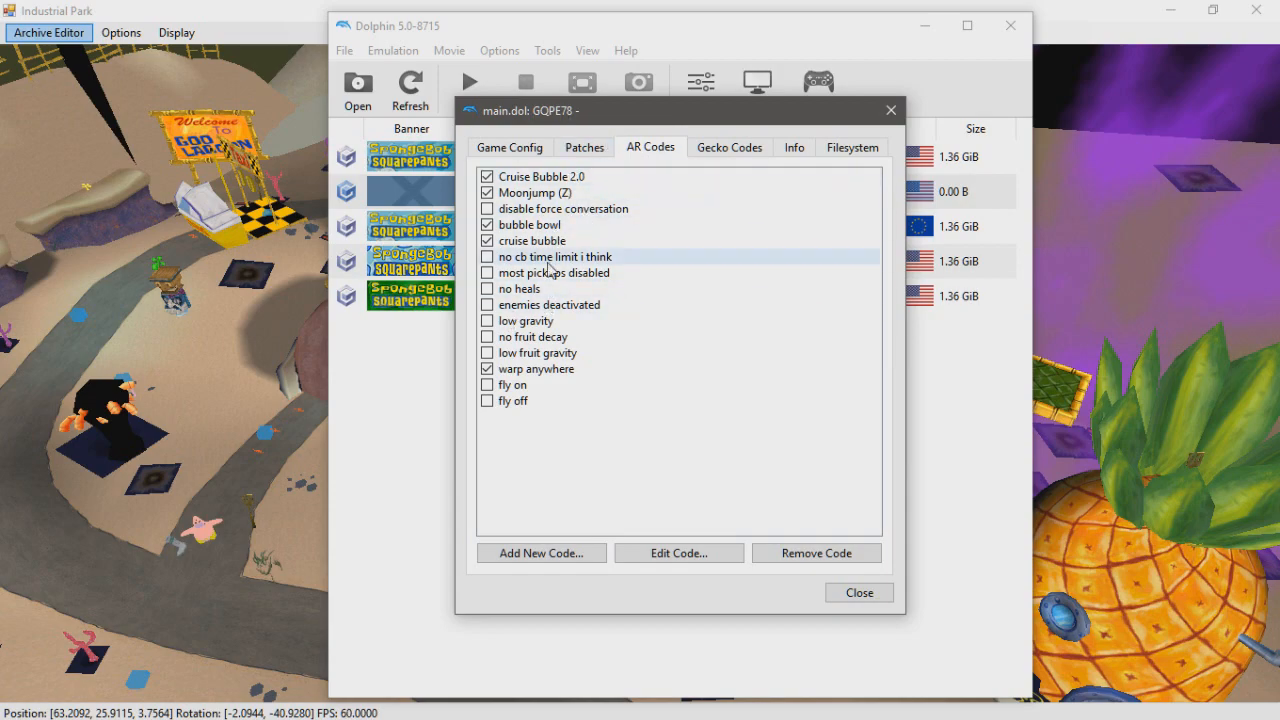
{"action": "left_click", "coordinate": [892, 109]}
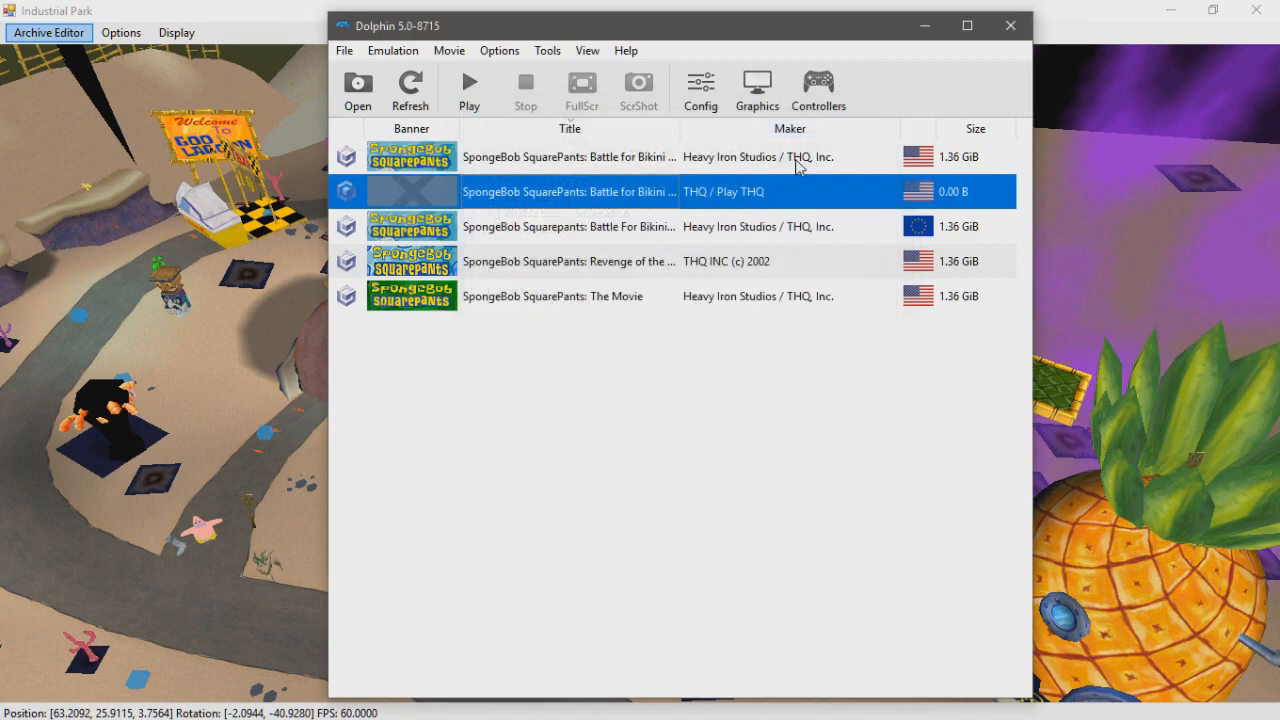
Switch to File Explorer and look through the modding\bfbb\fresh bfbb\files folder
{"action": "right_click", "coordinate": [591, 161]}
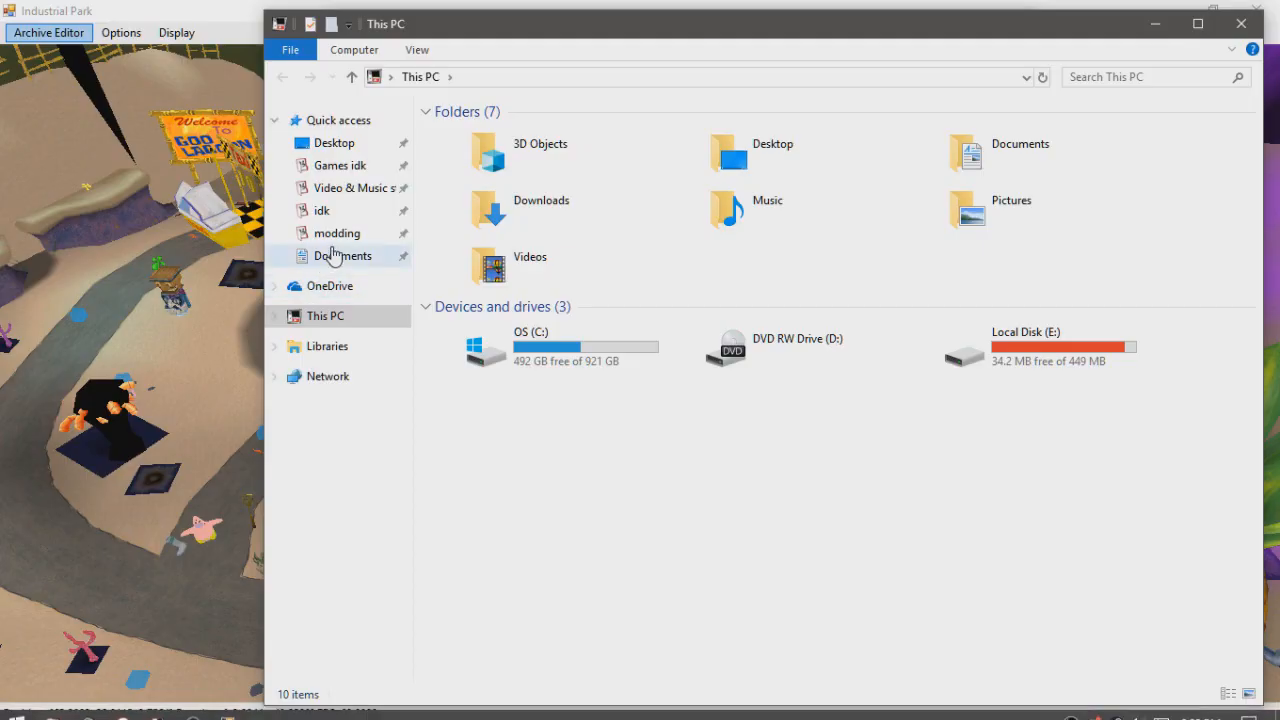
{"action": "left_click", "coordinate": [322, 210]}
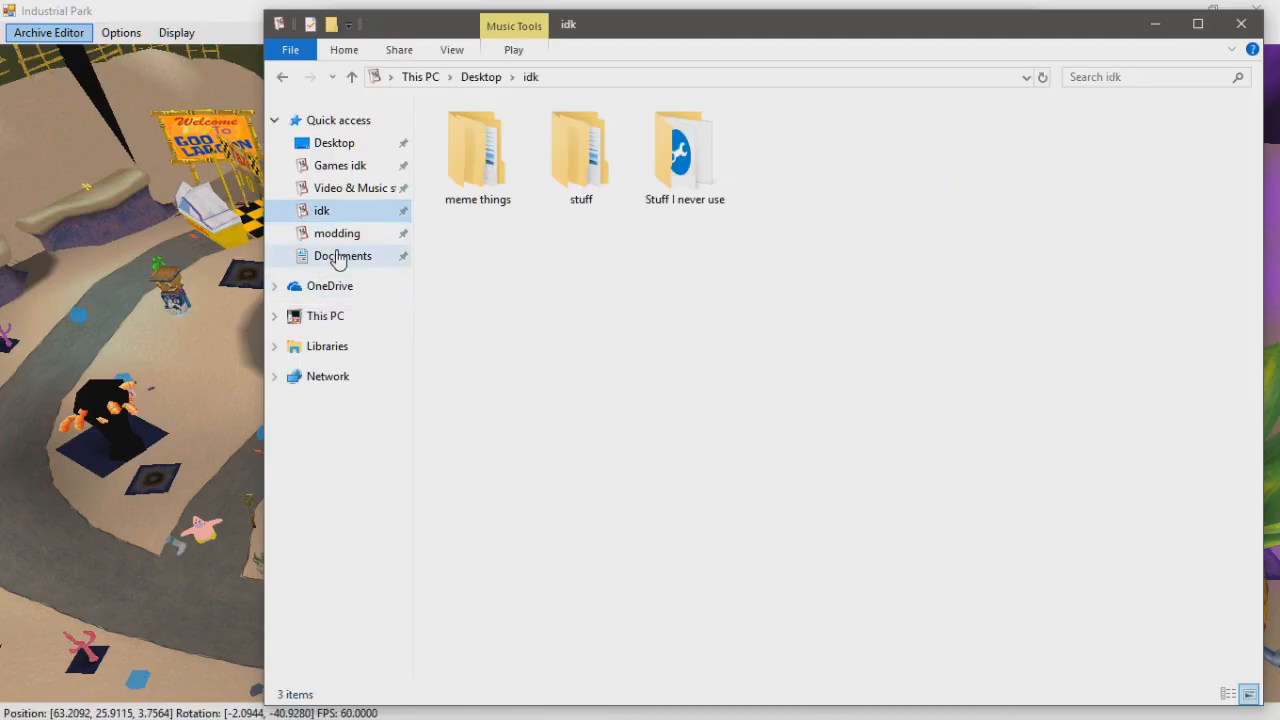
{"action": "left_click", "coordinate": [337, 233]}
{"action": "double_click", "coordinate": [523, 138]}
{"action": "double_click", "coordinate": [523, 138]}
{"action": "double_click", "coordinate": [523, 138]}
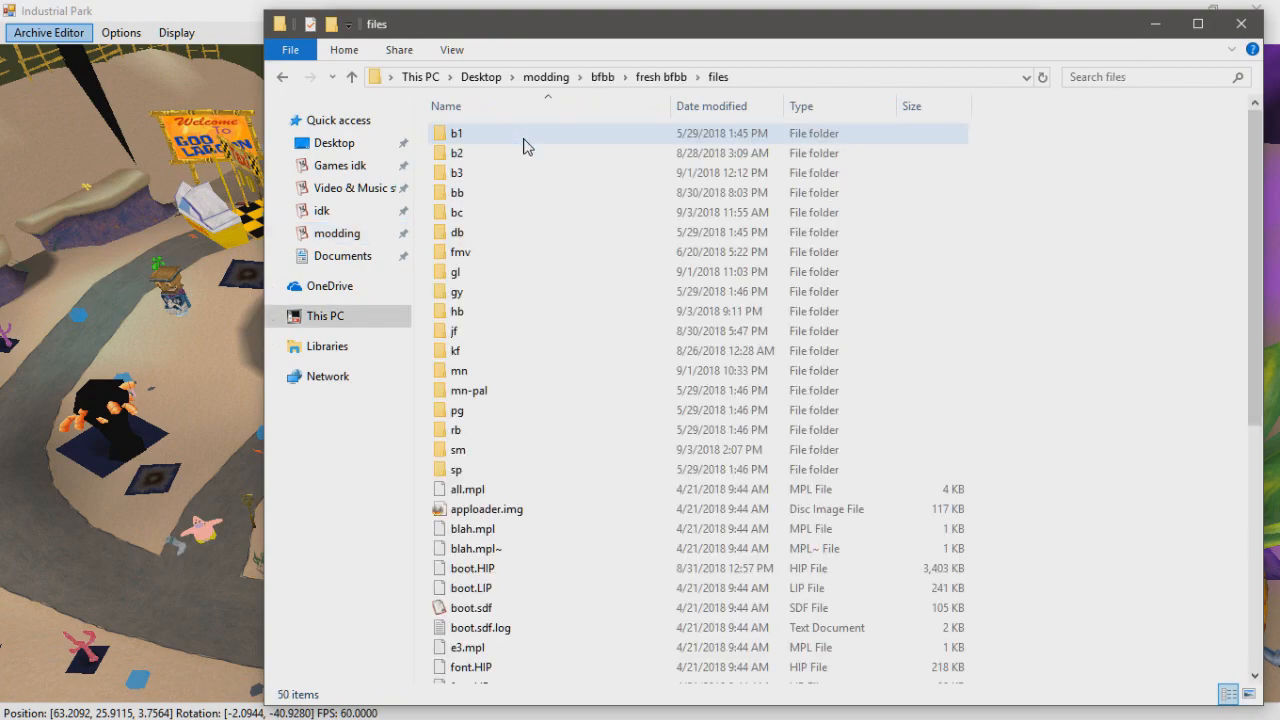
{"action": "scroll", "coordinate": [560, 400], "scroll_direction": "down", "scroll_amount": 8}
{"action": "scroll", "coordinate": [580, 450], "scroll_direction": "up", "scroll_amount": 7}
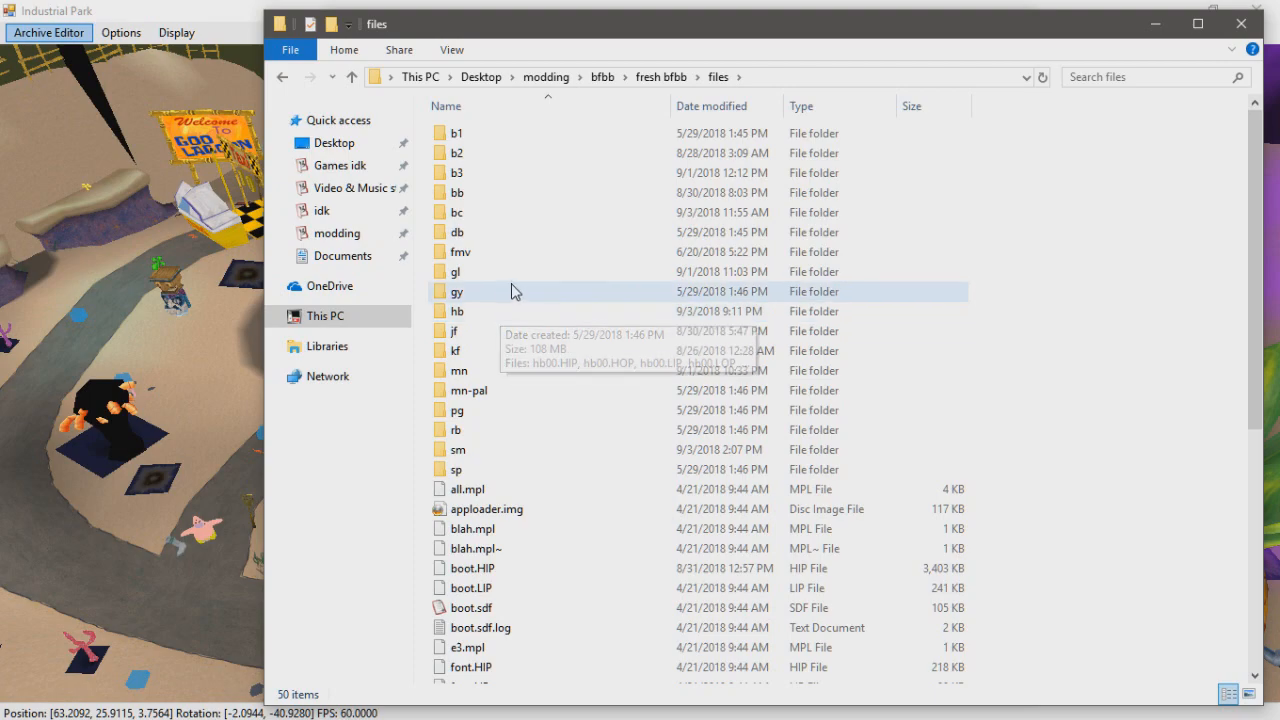
{"action": "scroll", "coordinate": [487, 228], "scroll_direction": "down", "scroll_amount": 1}
{"action": "scroll", "coordinate": [487, 228], "scroll_direction": "down", "scroll_amount": 4}
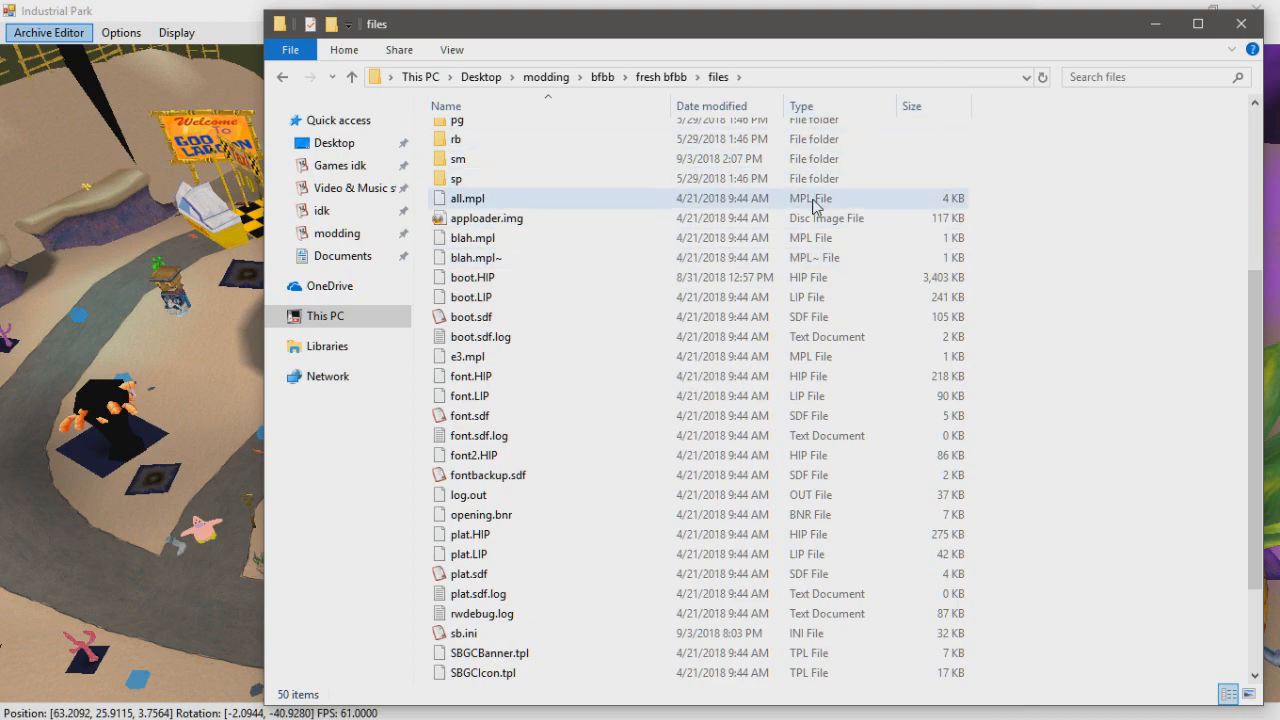
Inspect the kf level folder inside files and return to the fresh bfbb folder
{"action": "key", "text": "BackSpace"}
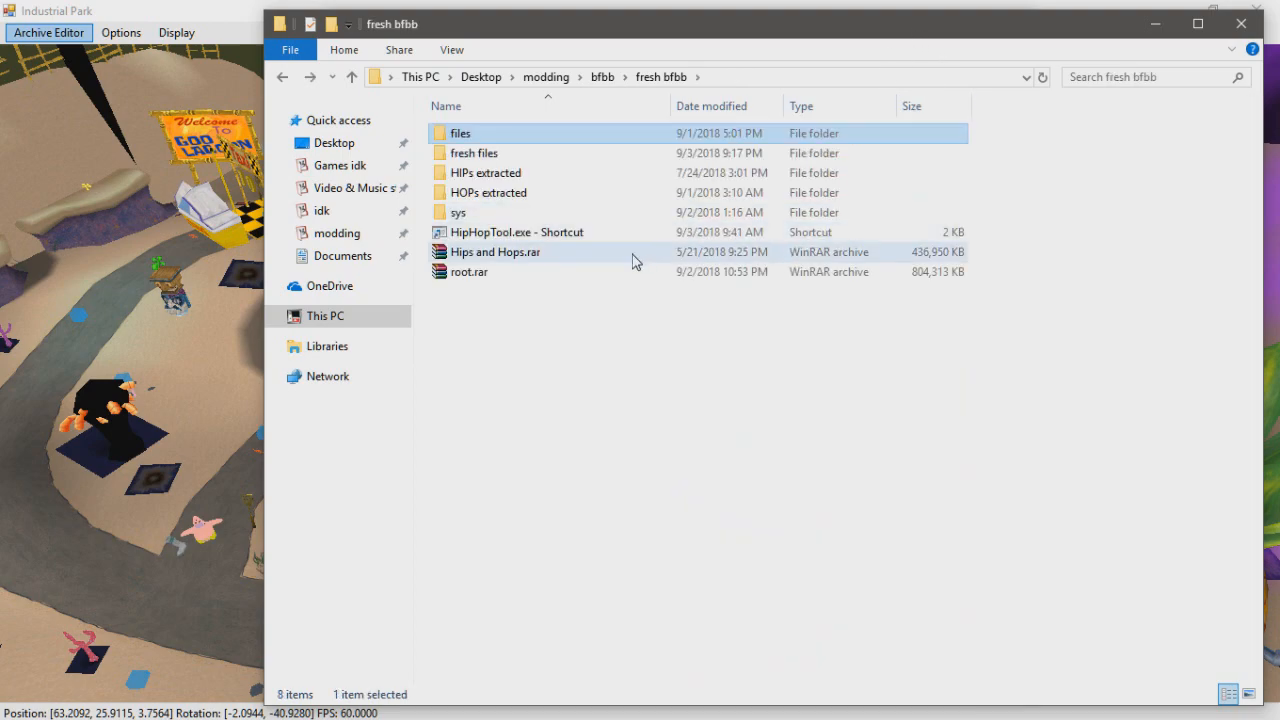
{"action": "double_click", "coordinate": [534, 134]}
{"action": "double_click", "coordinate": [490, 350]}
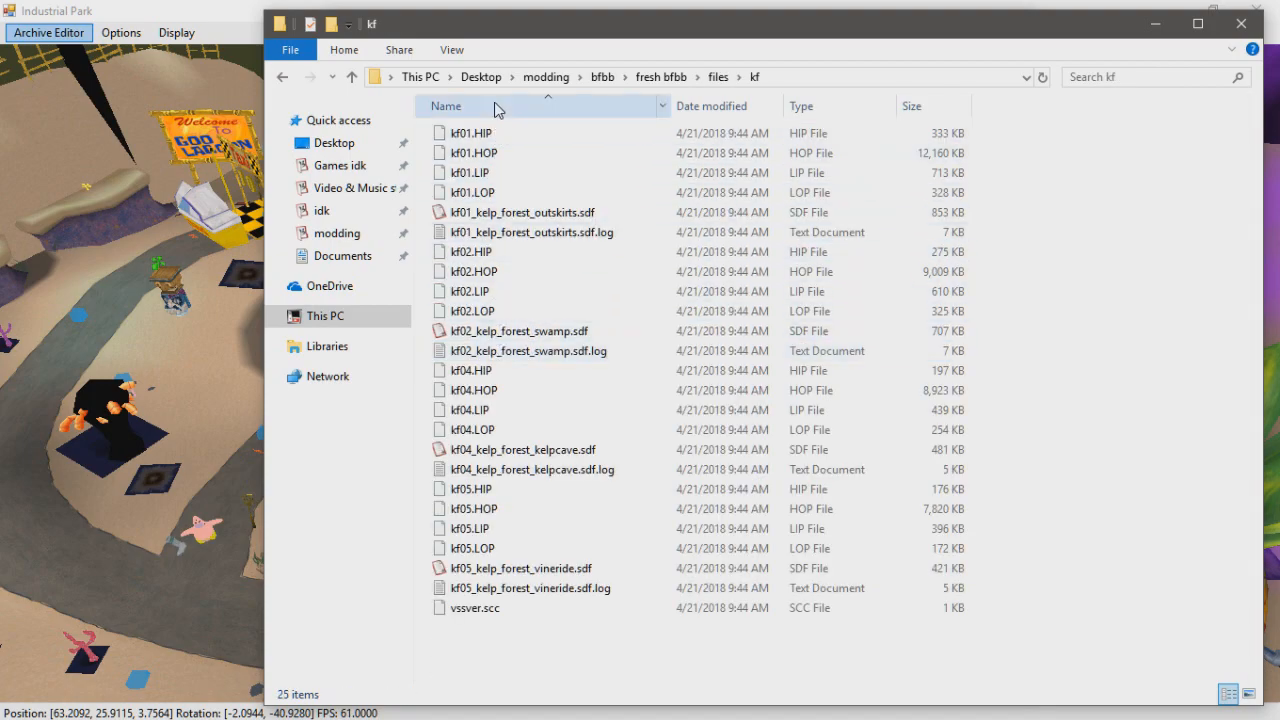
{"action": "left_click", "coordinate": [661, 77]}
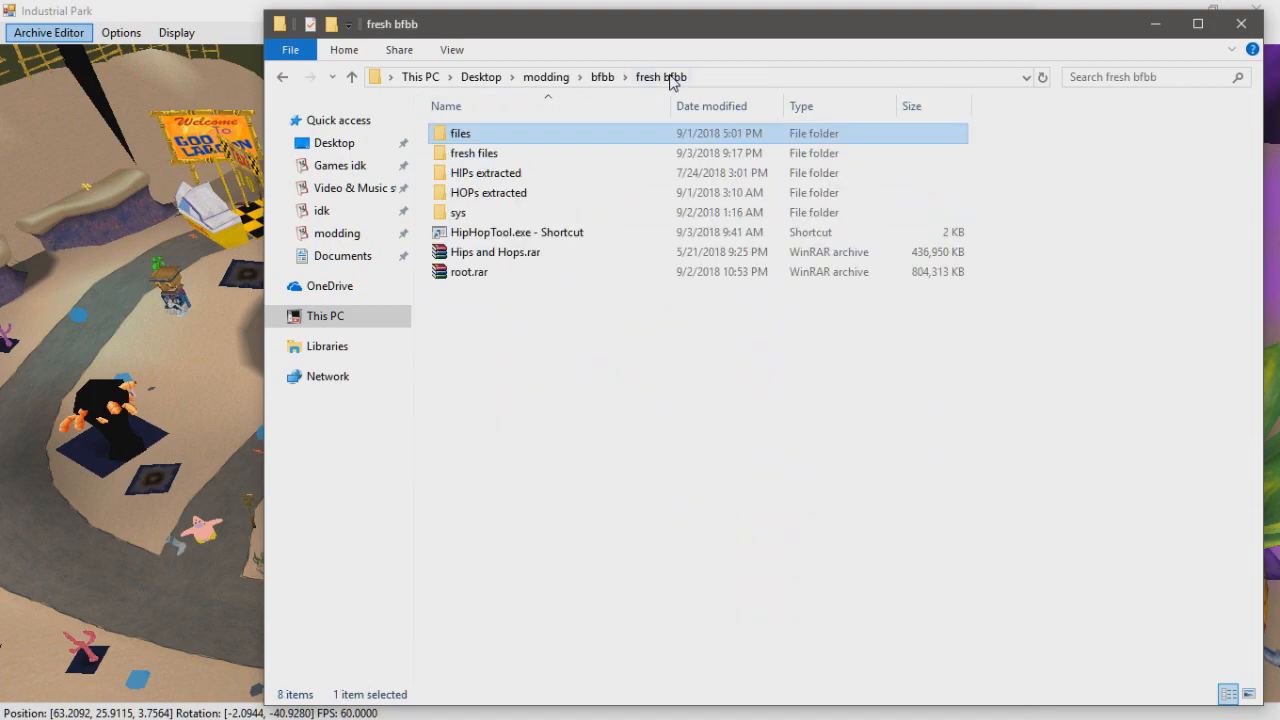
Open the VIL folder of hb01.HIP.d within HIPs extracted
{"action": "double_click", "coordinate": [516, 180]}
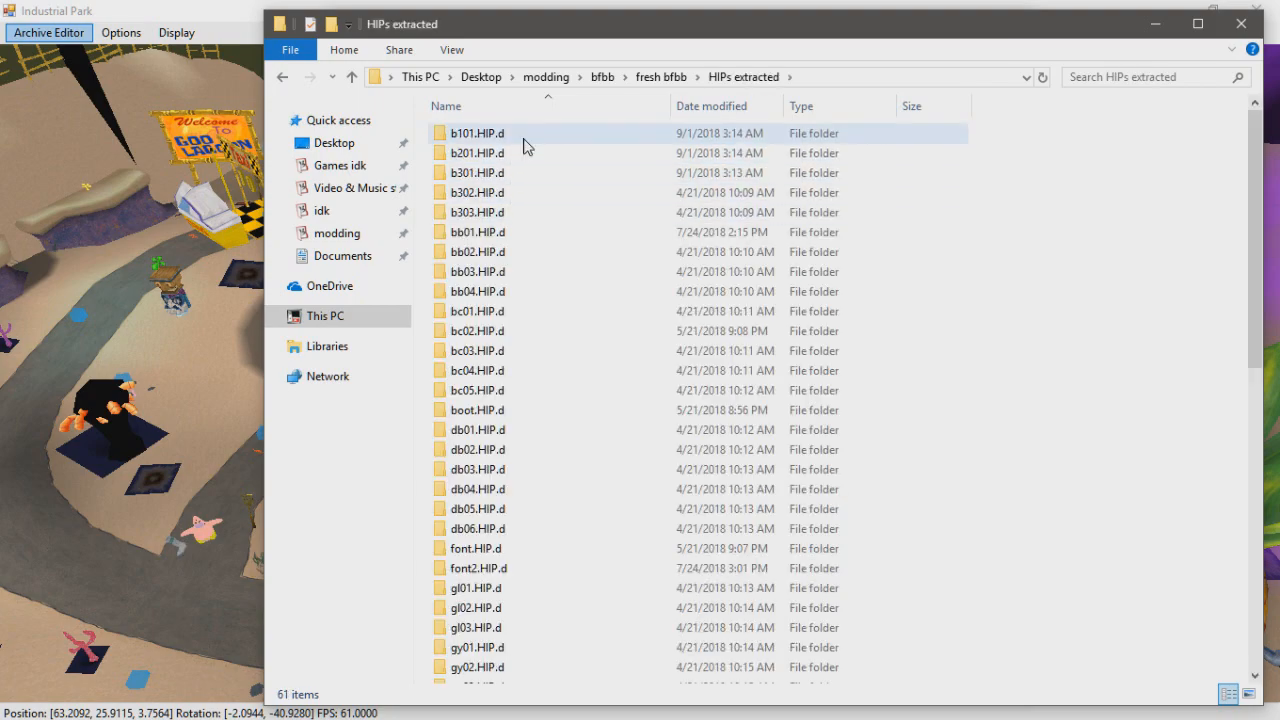
{"action": "scroll", "coordinate": [520, 520], "scroll_direction": "down", "scroll_amount": 10}
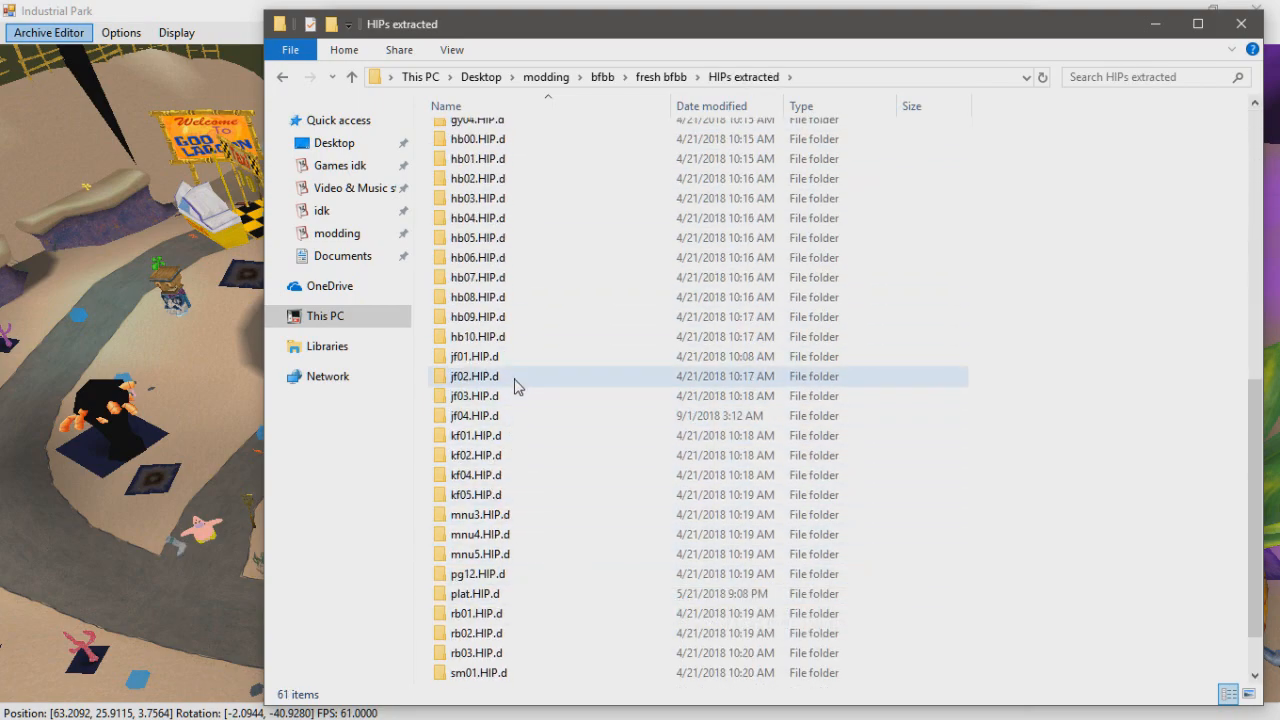
{"action": "scroll", "coordinate": [510, 480], "scroll_direction": "up", "scroll_amount": 1}
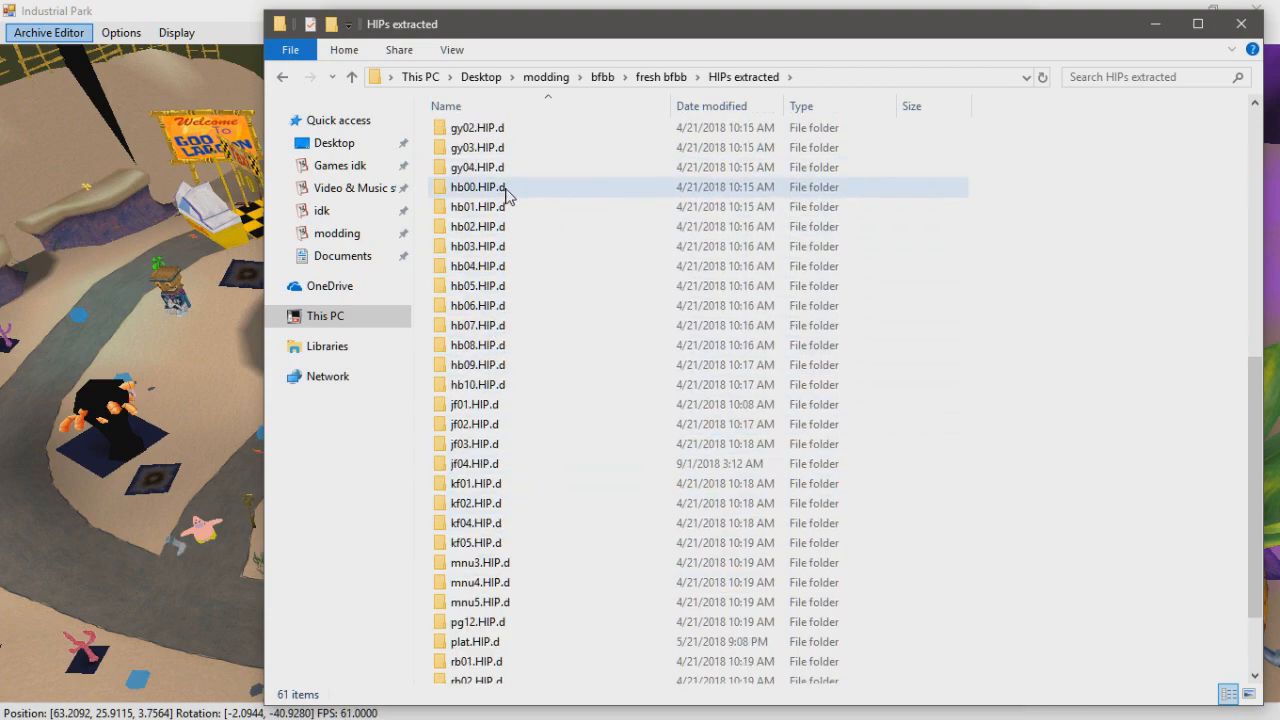
{"action": "double_click", "coordinate": [500, 207]}
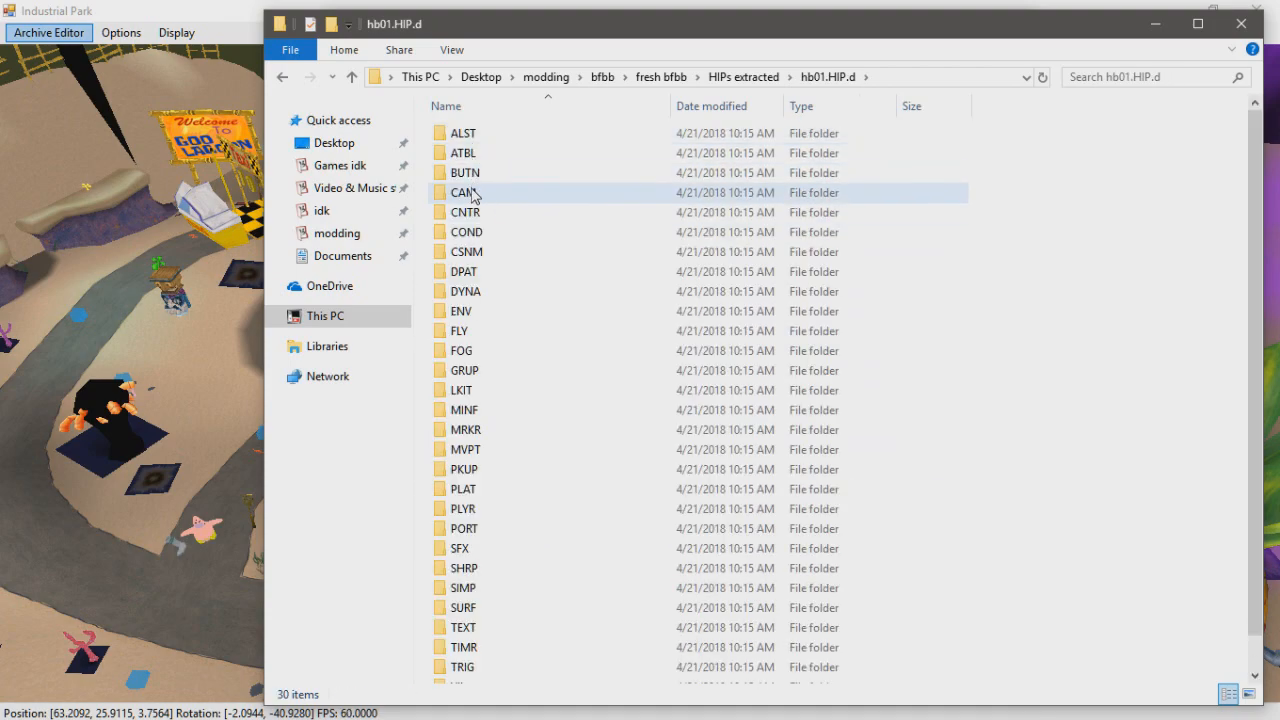
{"action": "scroll", "coordinate": [505, 600], "scroll_direction": "down", "scroll_amount": 1}
{"action": "double_click", "coordinate": [490, 655]}
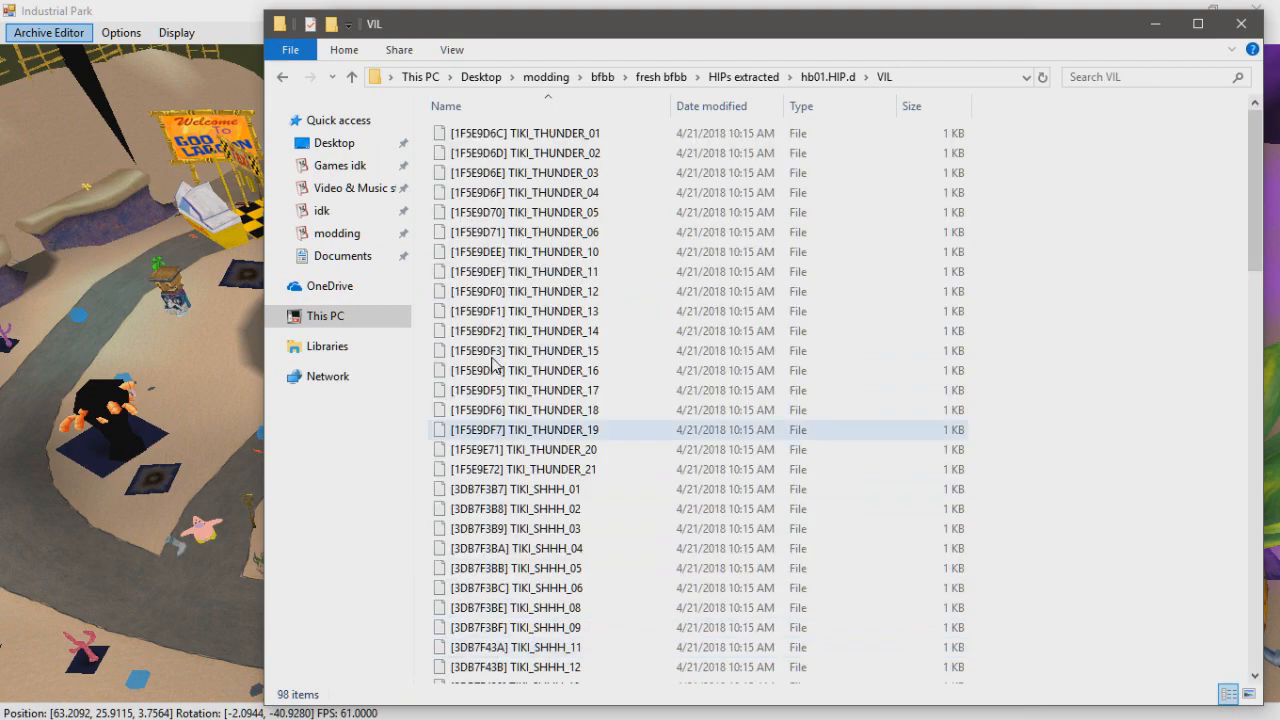
Look through the NPC and tiki asset files in the hb01 VIL folder
{"action": "scroll", "coordinate": [527, 470], "scroll_direction": "down", "scroll_amount": 15}
{"action": "scroll", "coordinate": [527, 470], "scroll_direction": "down", "scroll_amount": 5}
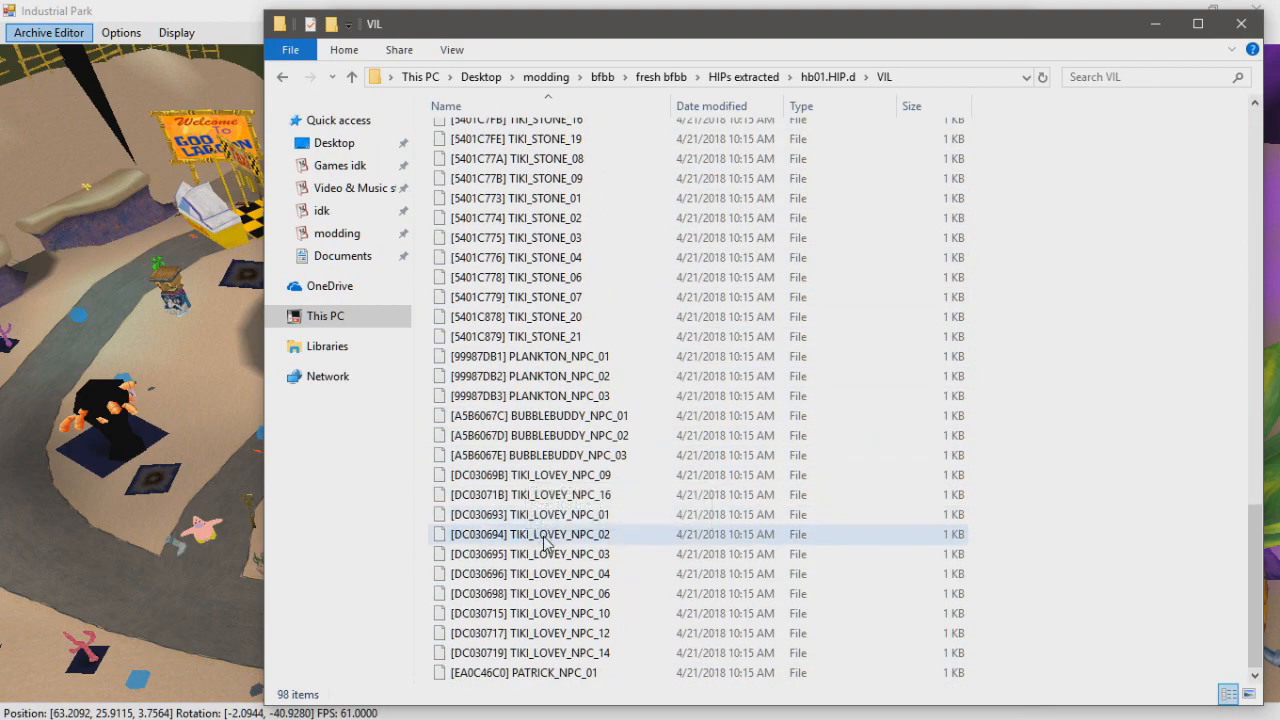
{"action": "scroll", "coordinate": [535, 500], "scroll_direction": "up", "scroll_amount": 20}
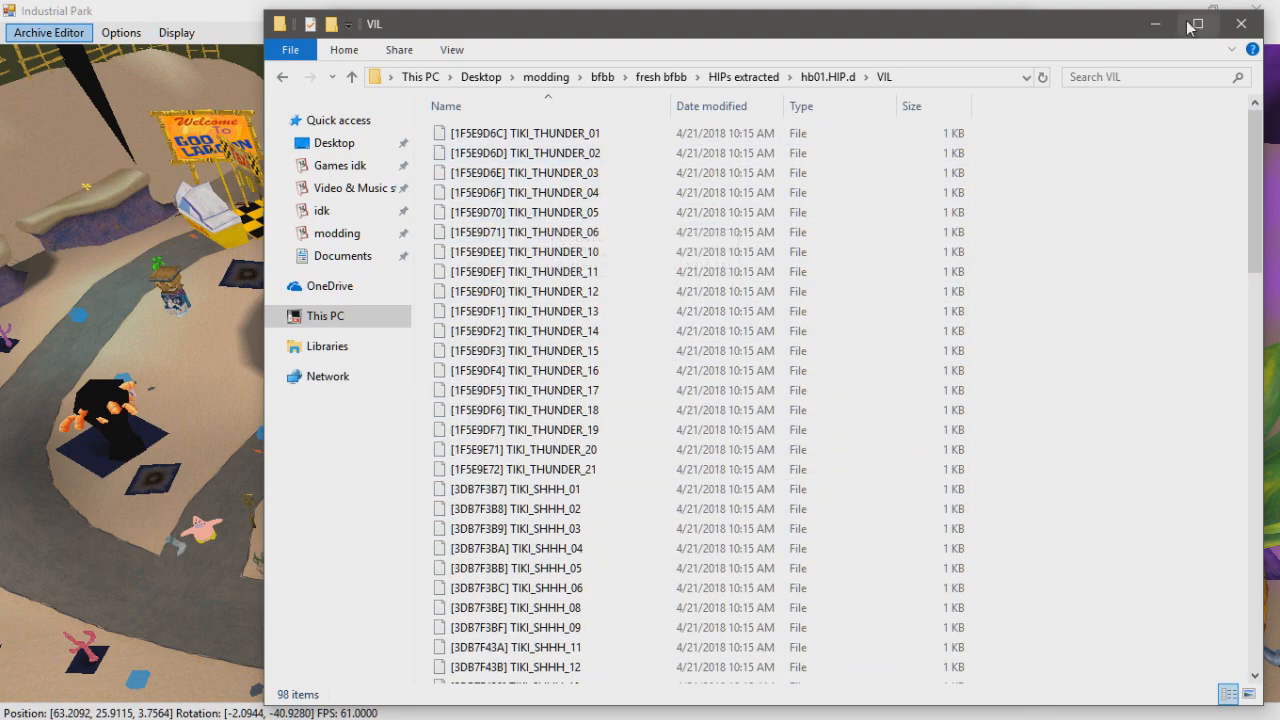
{"action": "scroll", "coordinate": [615, 340], "scroll_direction": "down", "scroll_amount": 6}
{"action": "scroll", "coordinate": [686, 360], "scroll_direction": "down", "scroll_amount": 3}
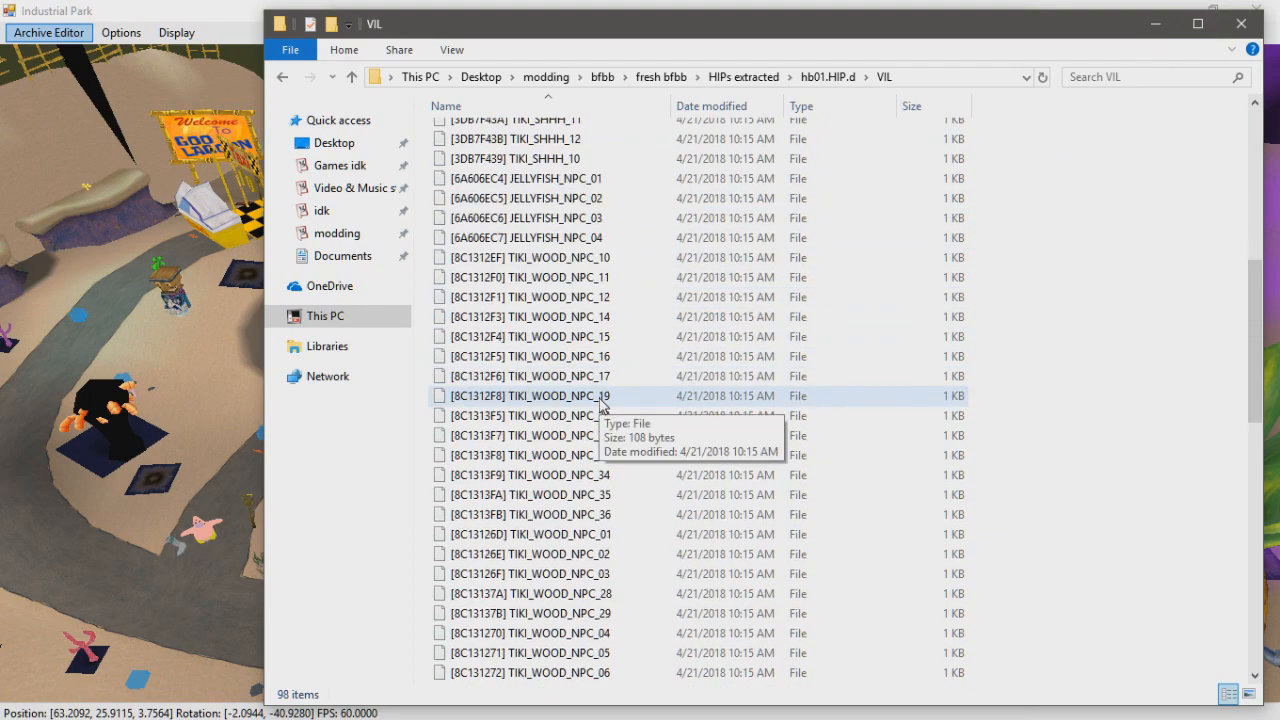
{"action": "scroll", "coordinate": [680, 440], "scroll_direction": "down", "scroll_amount": 4}
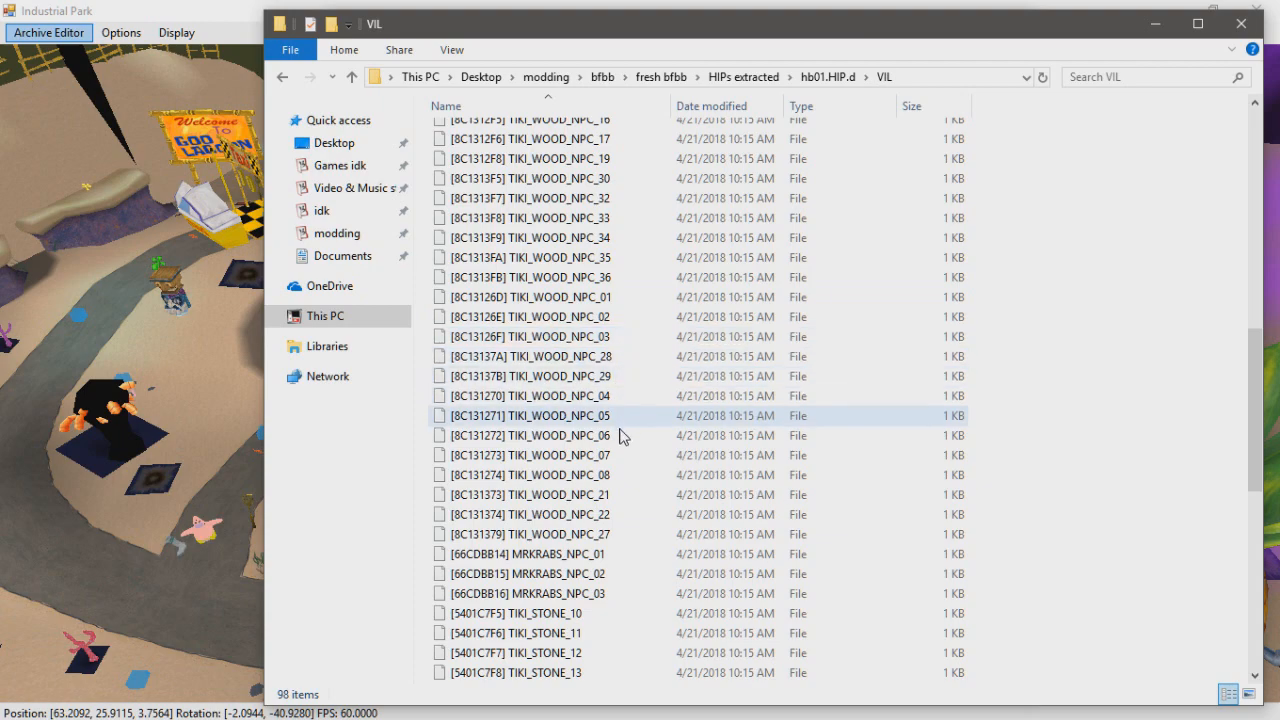
{"action": "scroll", "coordinate": [622, 477], "scroll_direction": "up", "scroll_amount": 4}
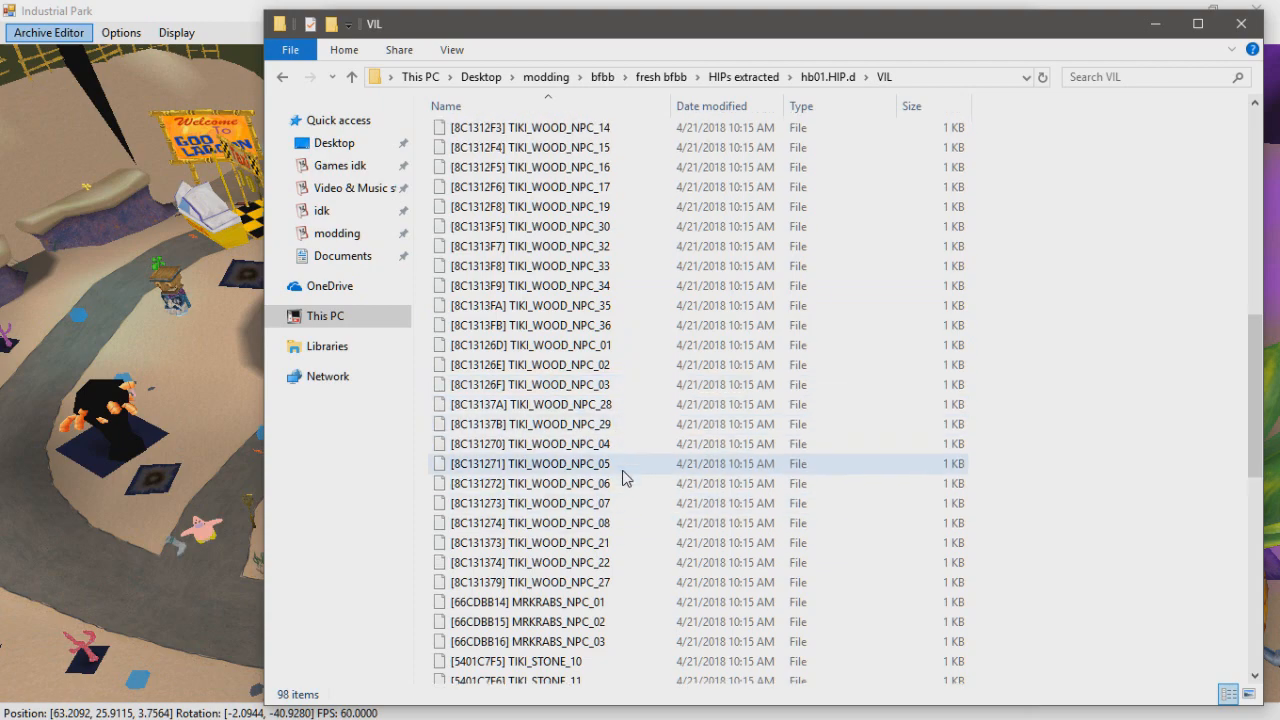
{"action": "scroll", "coordinate": [621, 260], "scroll_direction": "down", "scroll_amount": 2}
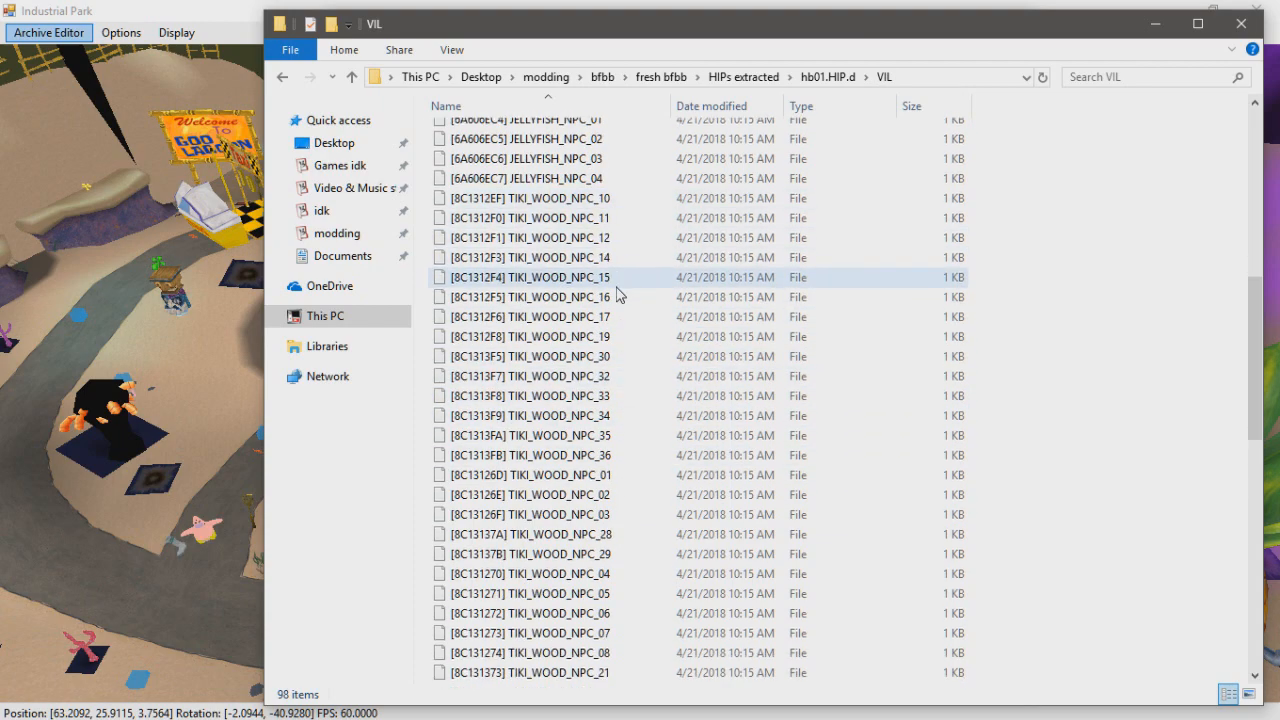
Return to Industrial Park and select the upper wooden tiki stacked between the brown rock and the stone head house
{"action": "left_click", "coordinate": [1240, 20]}
{"action": "left_click", "coordinate": [890, 87]}
{"action": "middle_click_drag", "start_coordinate": [182, 258], "coordinate": [106, 260]}
{"action": "middle_click_drag", "start_coordinate": [504, 276], "coordinate": [451, 290]}
{"action": "scroll", "coordinate": [451, 290], "scroll_direction": "up", "scroll_amount": 5}
{"action": "left_click", "coordinate": [625, 325]}
Open the hb01.HIP archive editor and check which TIKI_WOOD_NPC assets from 14 to 19 form the tiki stack
{"action": "left_click", "coordinate": [68, 32]}
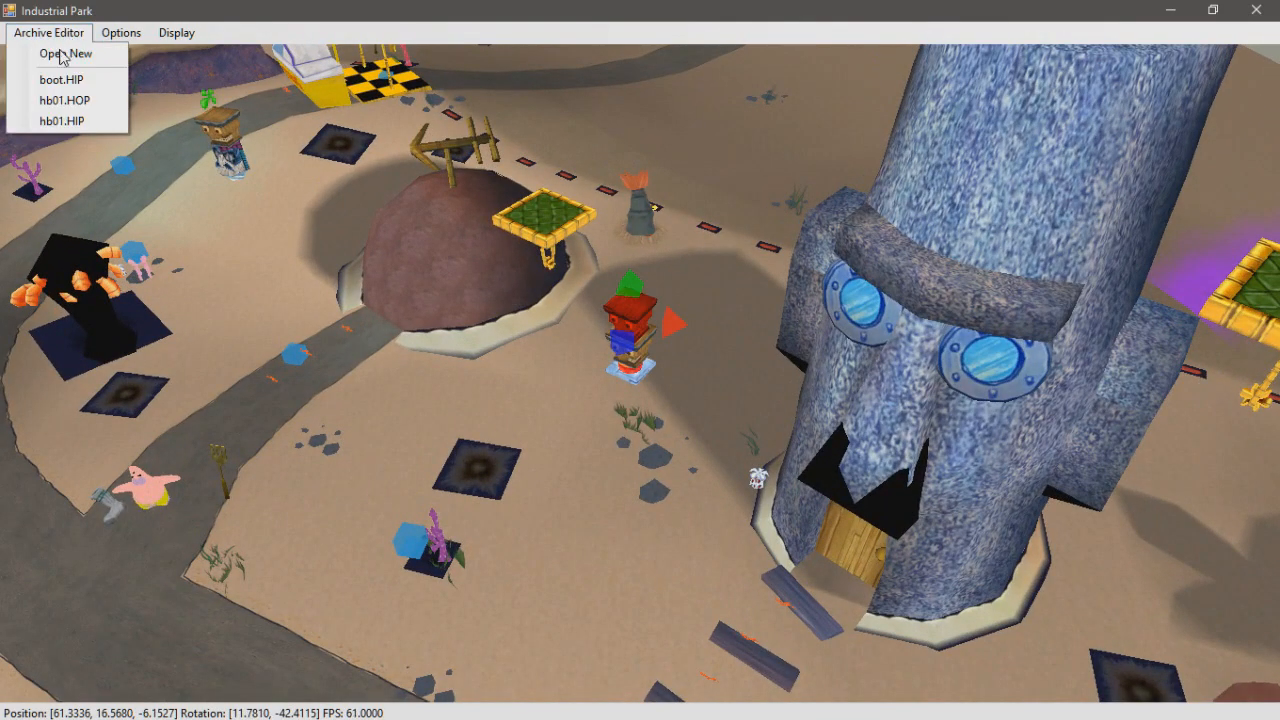
{"action": "left_click", "coordinate": [74, 121]}
{"action": "scroll", "coordinate": [861, 443], "scroll_direction": "down", "scroll_amount": 1}
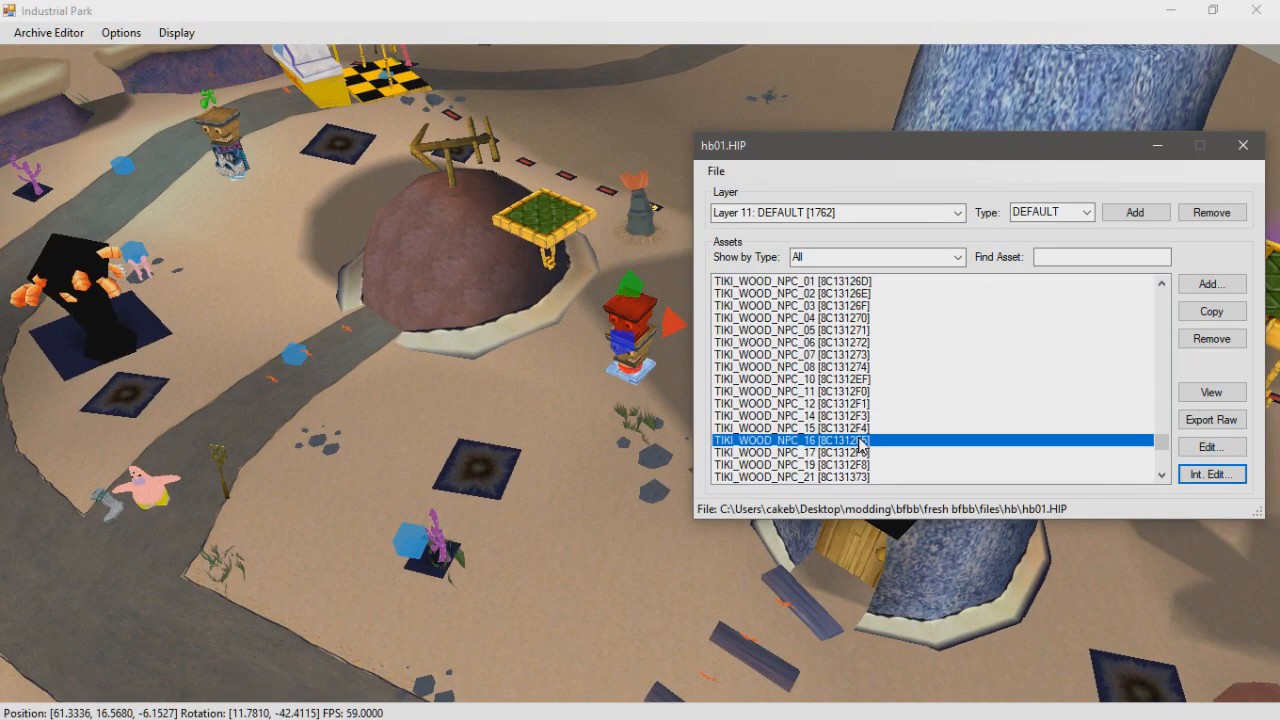
{"action": "left_click", "coordinate": [843, 429]}
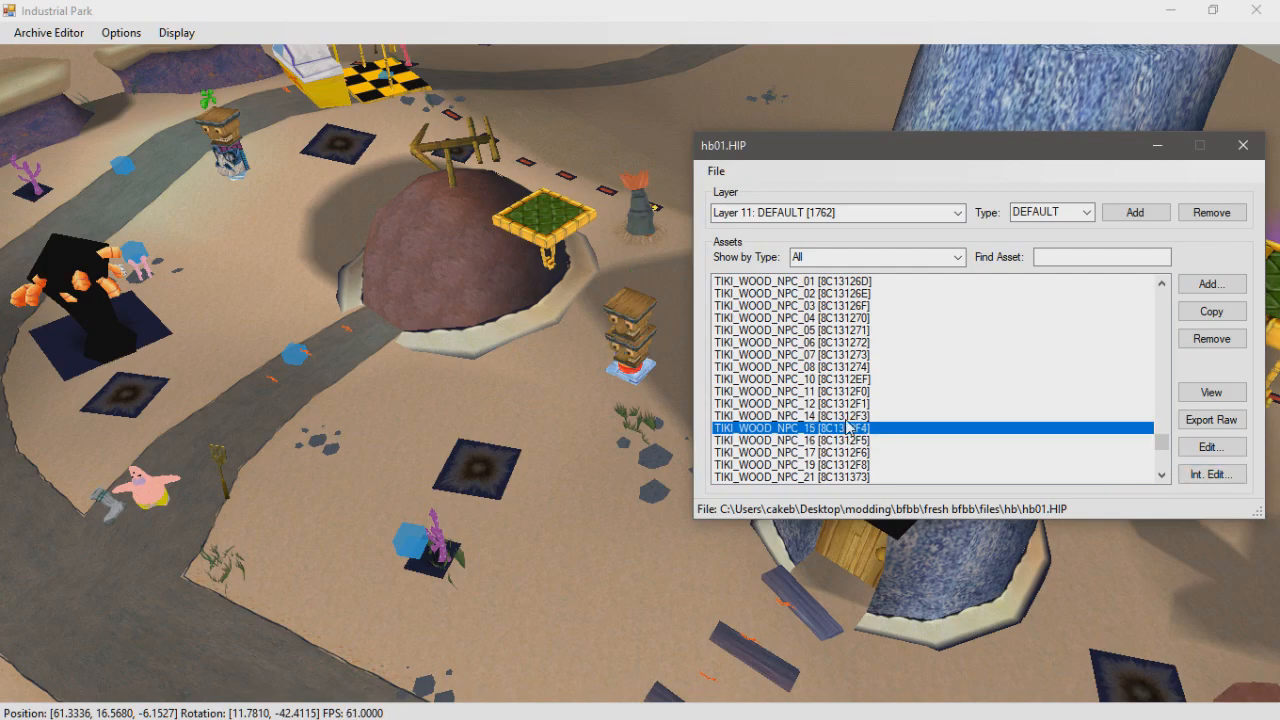
{"action": "left_click", "coordinate": [850, 417]}
{"action": "left_click", "coordinate": [832, 441]}
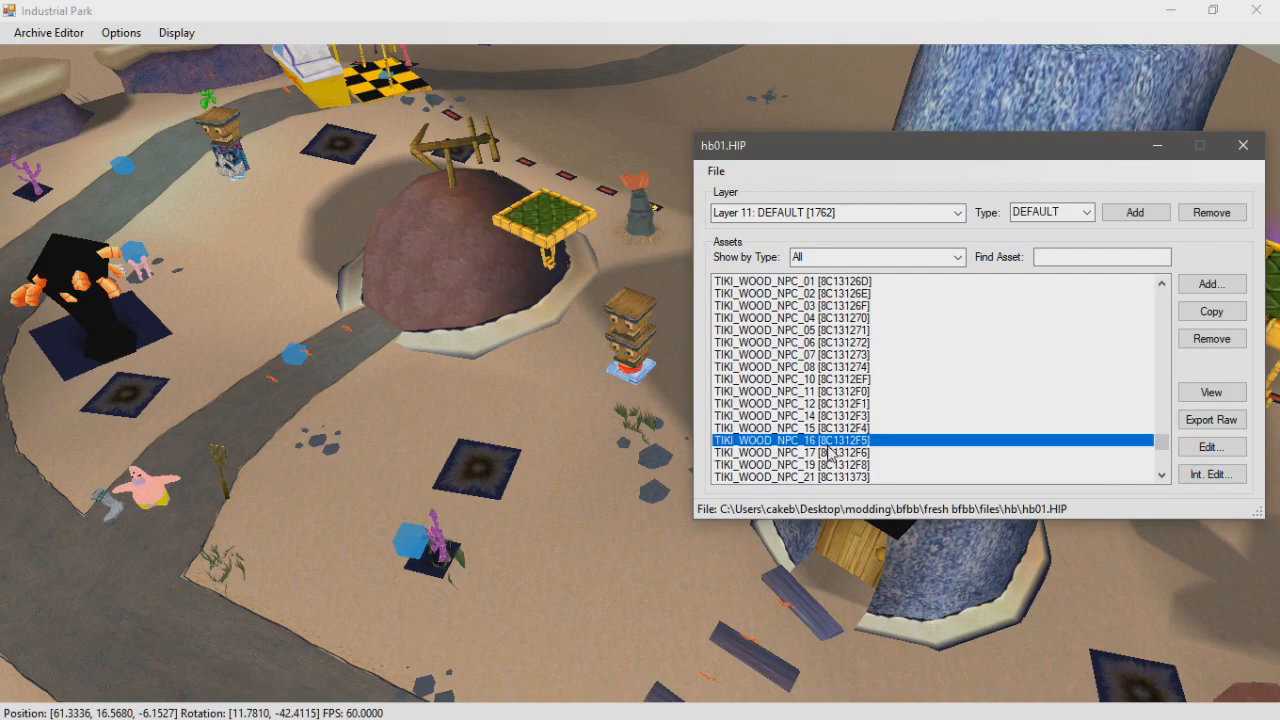
{"action": "left_click", "coordinate": [829, 453]}
{"action": "left_click", "coordinate": [843, 465]}
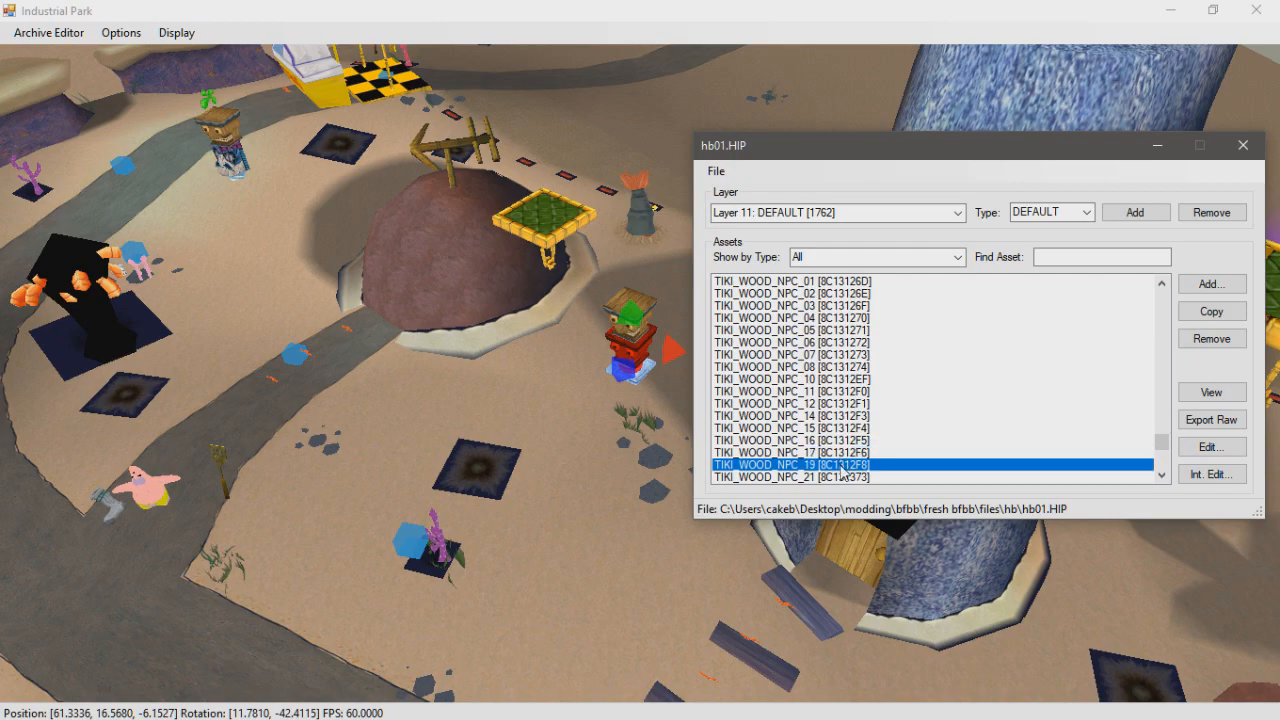
Duplicate the TIKI_WOOD_NPC_17 asset and select its copy in the level
{"action": "key", "text": "Up"}
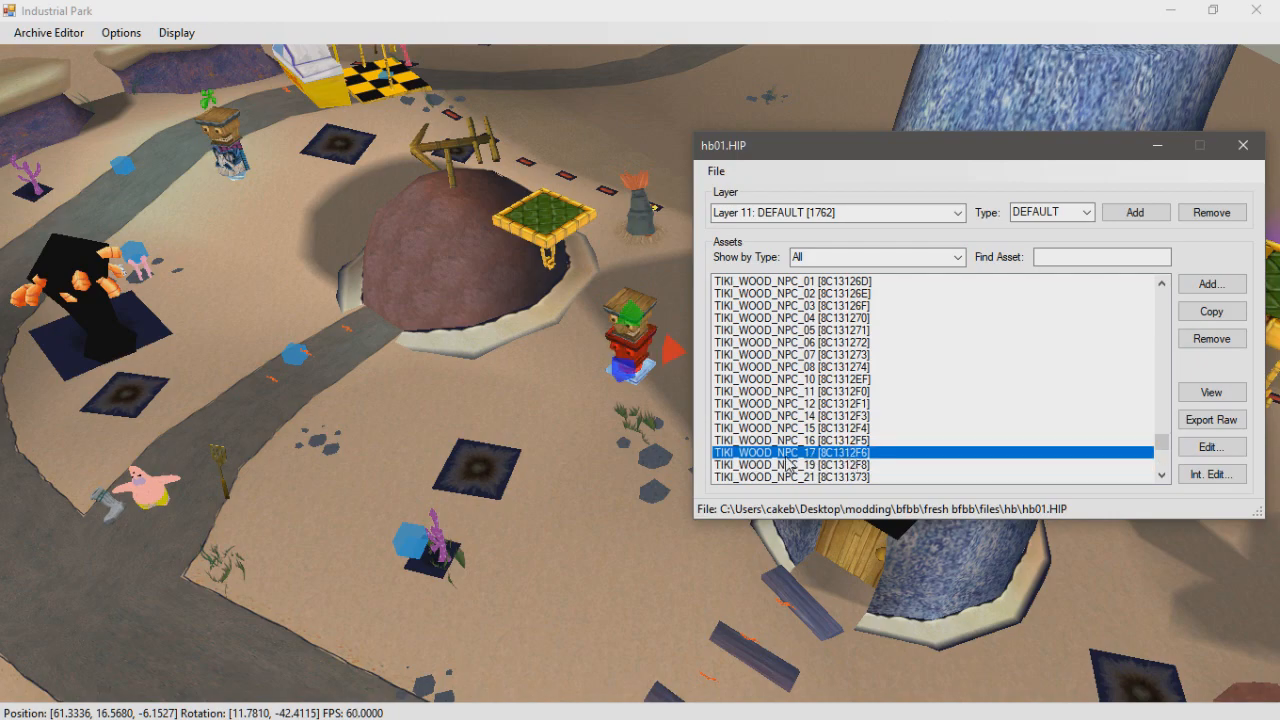
{"action": "left_click", "coordinate": [1211, 311]}
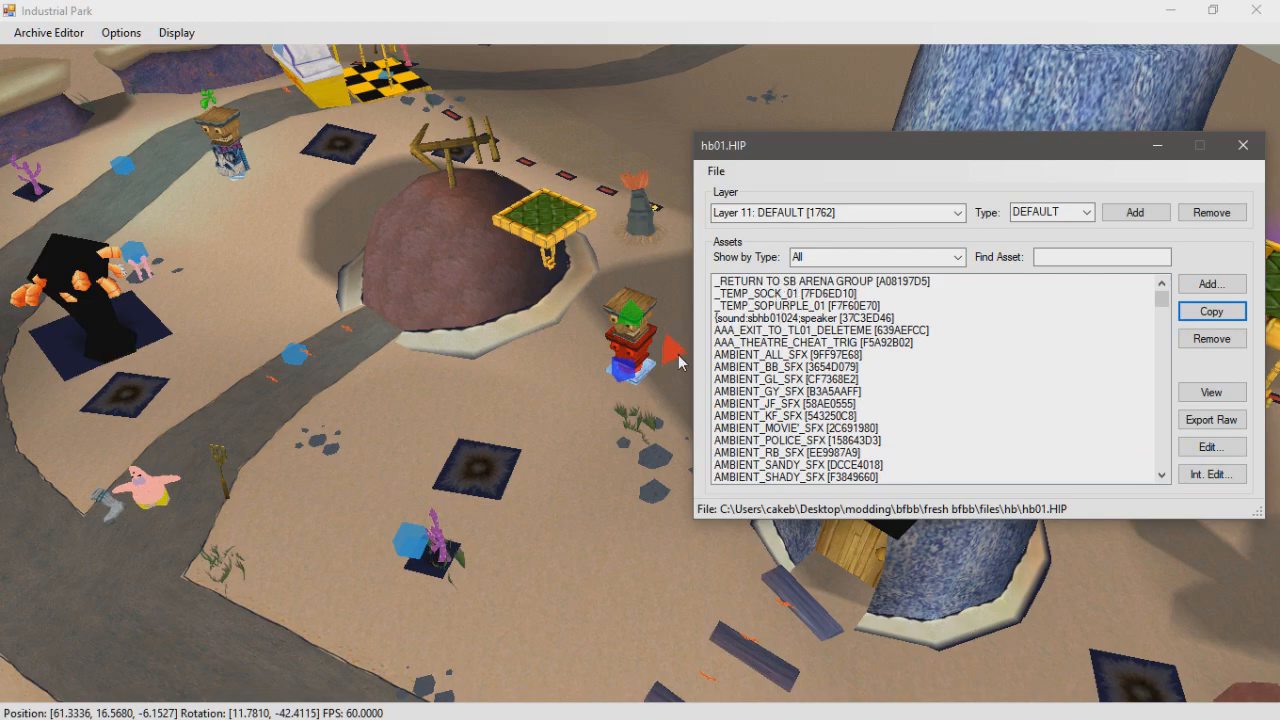
{"action": "left_click", "coordinate": [640, 342]}
{"action": "scroll", "coordinate": [846, 453], "scroll_direction": "down", "scroll_amount": 1}
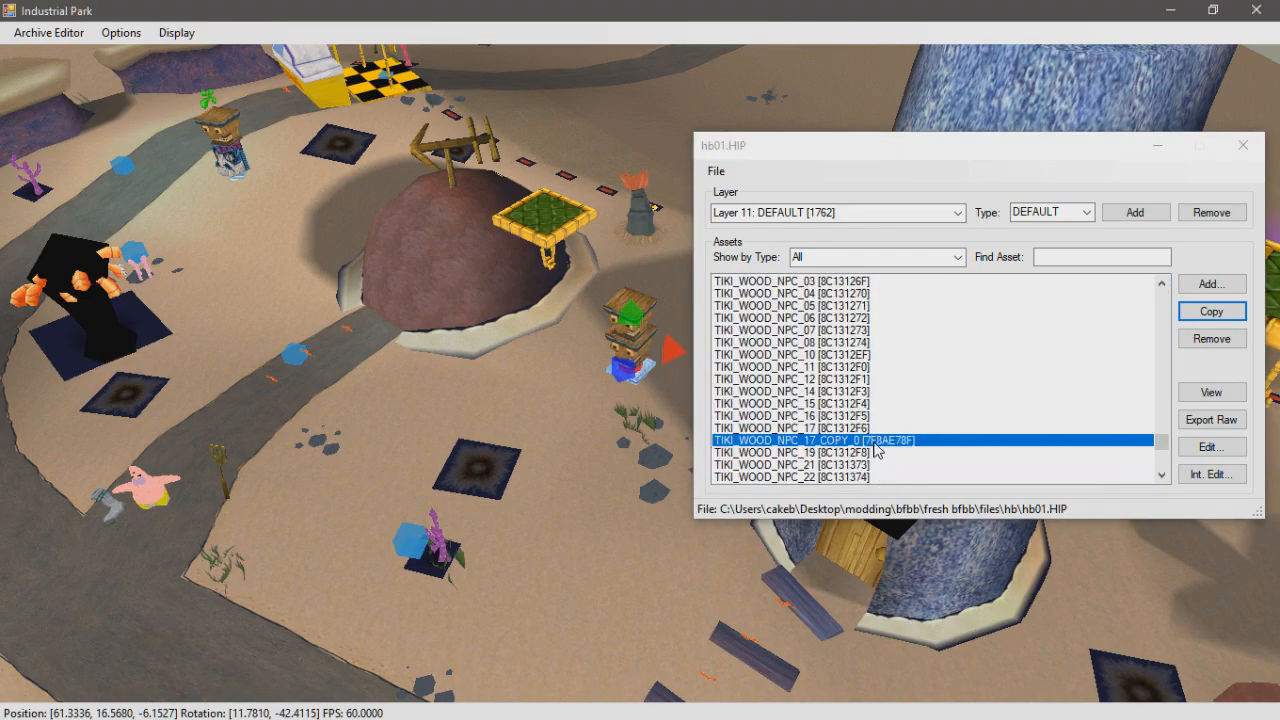
Rename the copied TIKI_WOOD_NPC_17 asset to TIKI_WOOD_NPC_18 and apply the matching asset ID
{"action": "left_click", "coordinate": [1211, 447]}
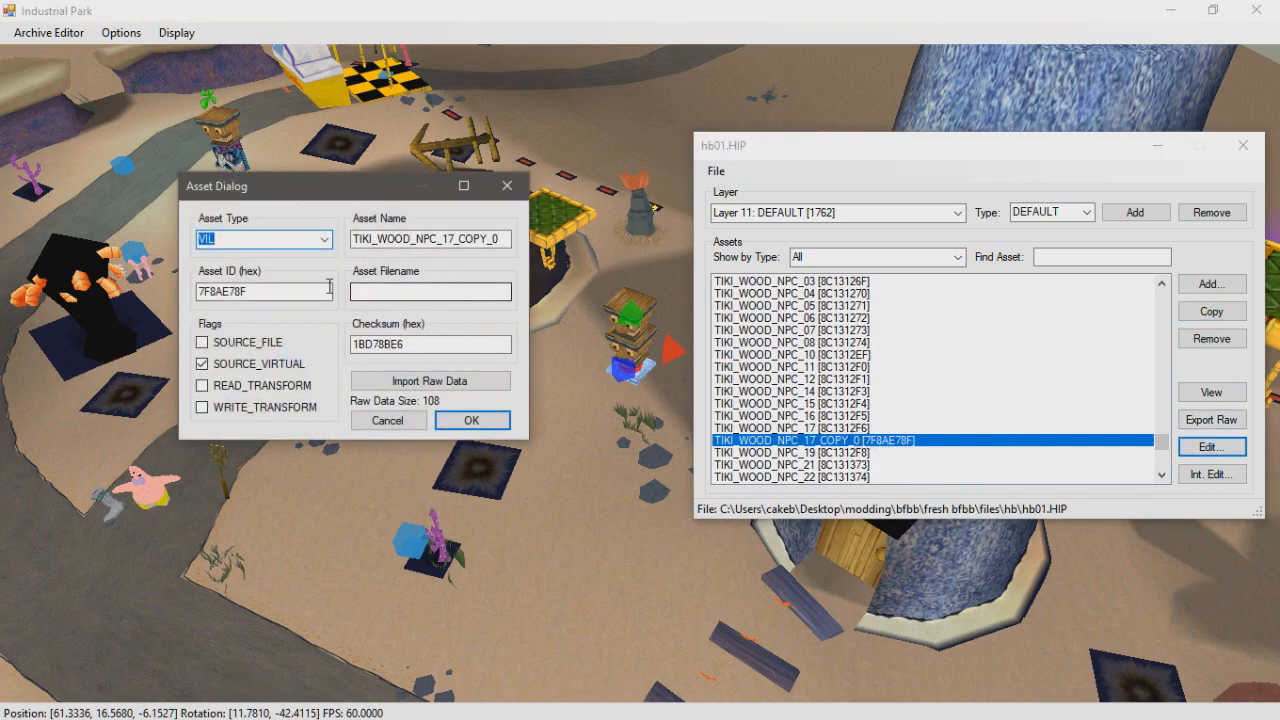
{"action": "left_click_drag", "start_coordinate": [505, 239], "coordinate": [447, 239]}
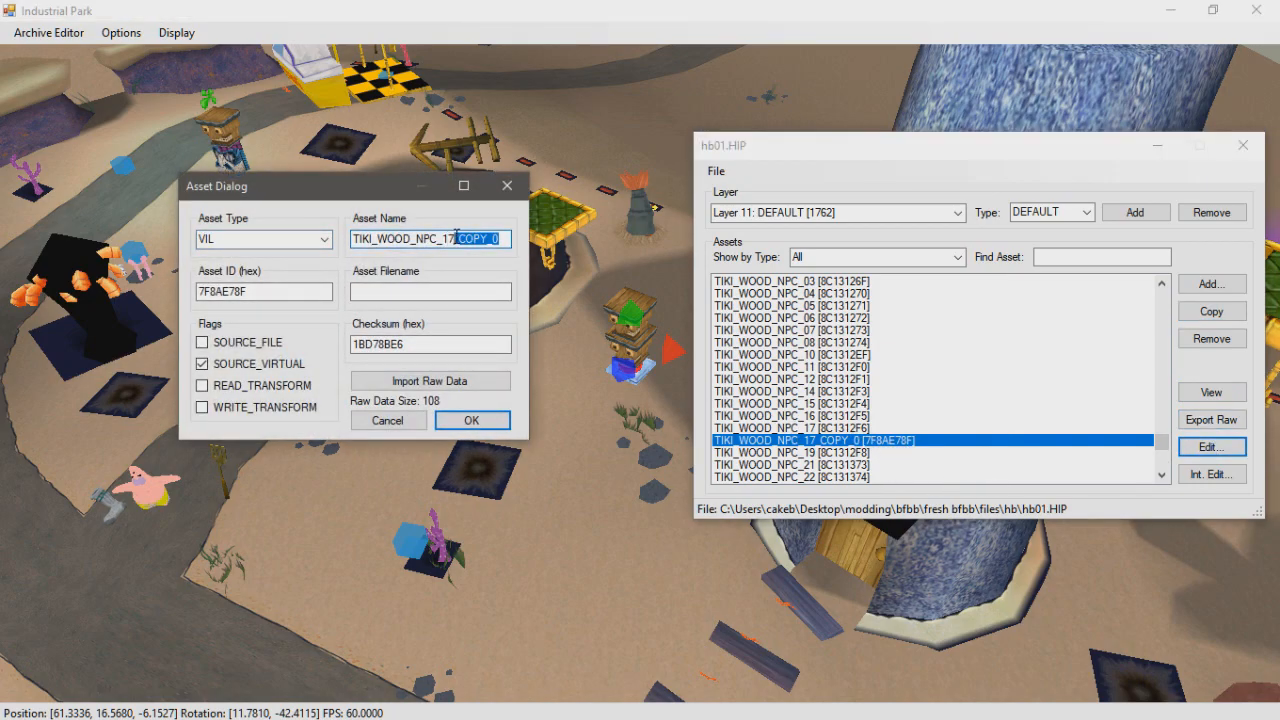
{"action": "type", "text": "8"}
{"action": "key", "text": "Tab"}
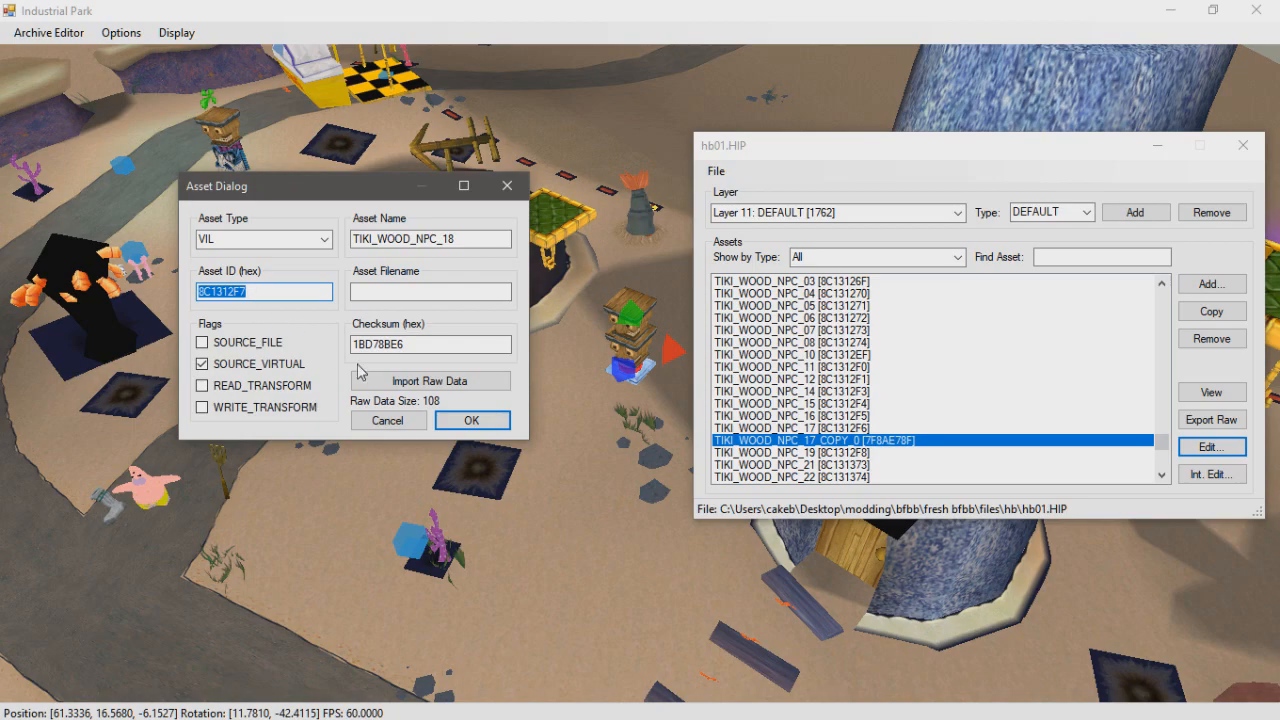
{"action": "left_click", "coordinate": [471, 420]}
Change the AssetID inside TIKI_WOOD_NPC_18's internal properties to 8C1312F7, matching its archive entry
{"action": "left_click", "coordinate": [603, 389]}
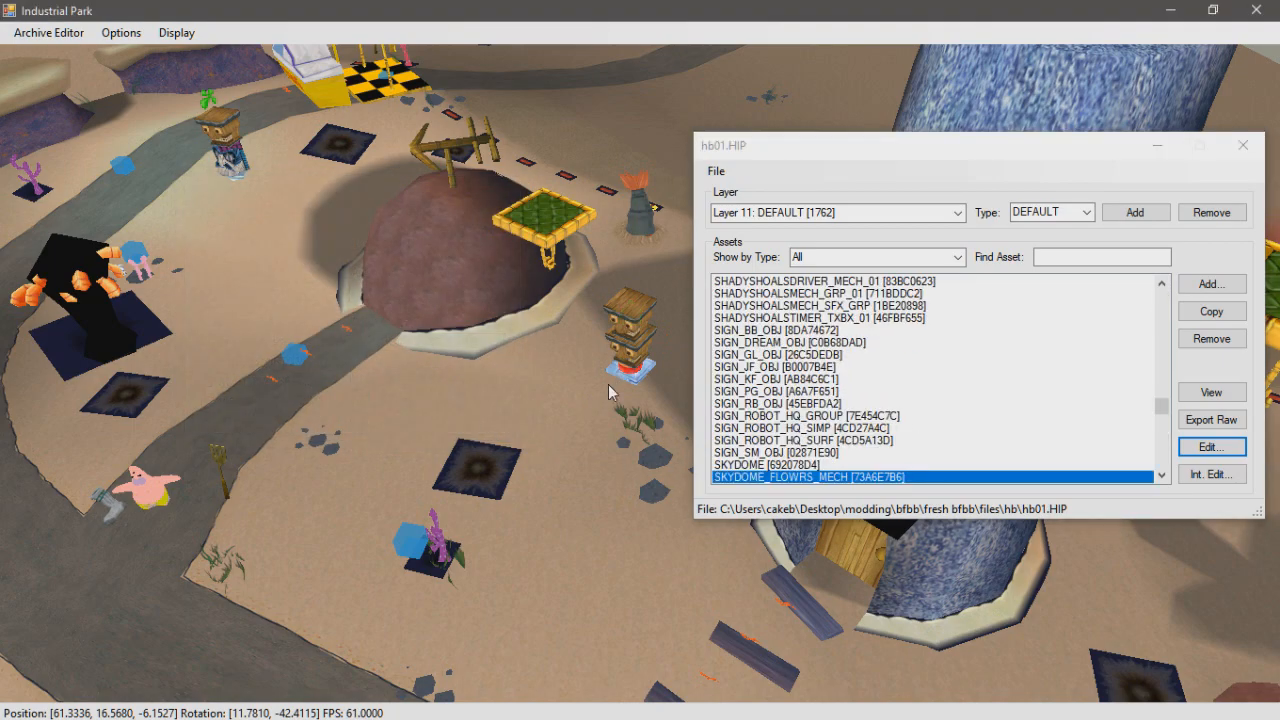
{"action": "left_click", "coordinate": [637, 356]}
{"action": "scroll", "coordinate": [946, 463], "scroll_direction": "down", "scroll_amount": 1}
{"action": "left_click", "coordinate": [854, 453]}
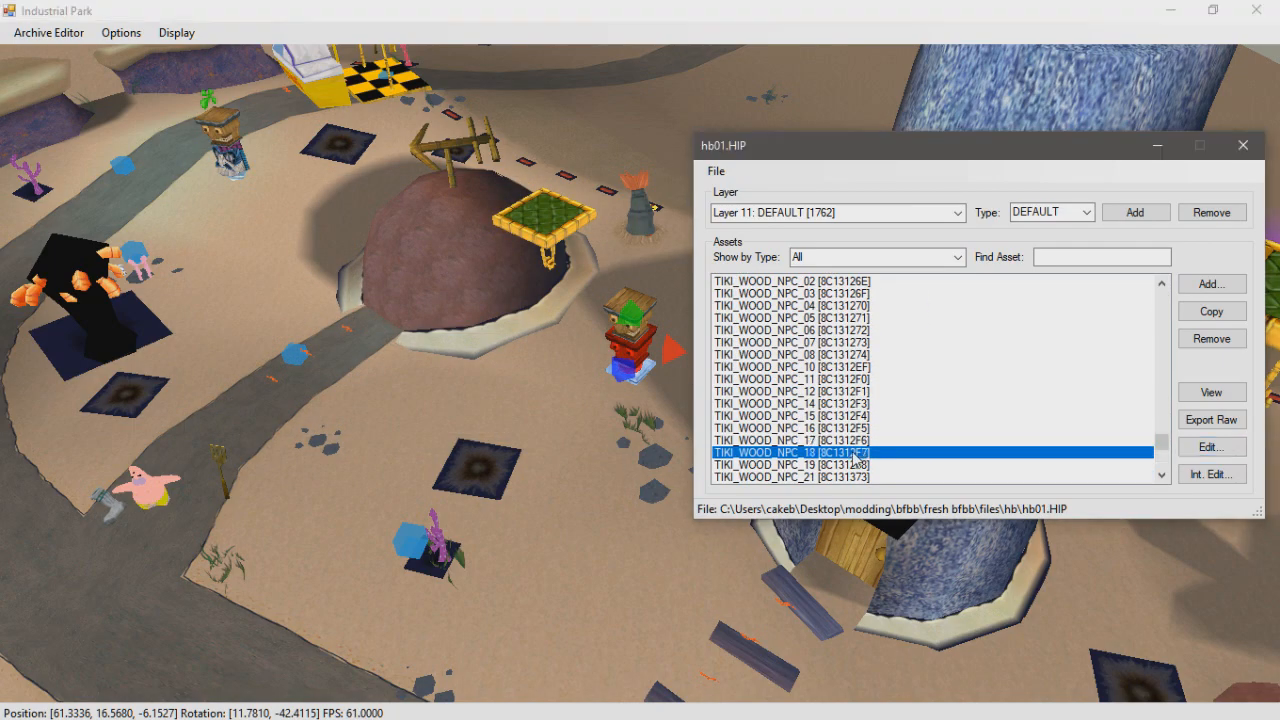
{"action": "left_click", "coordinate": [1211, 474]}
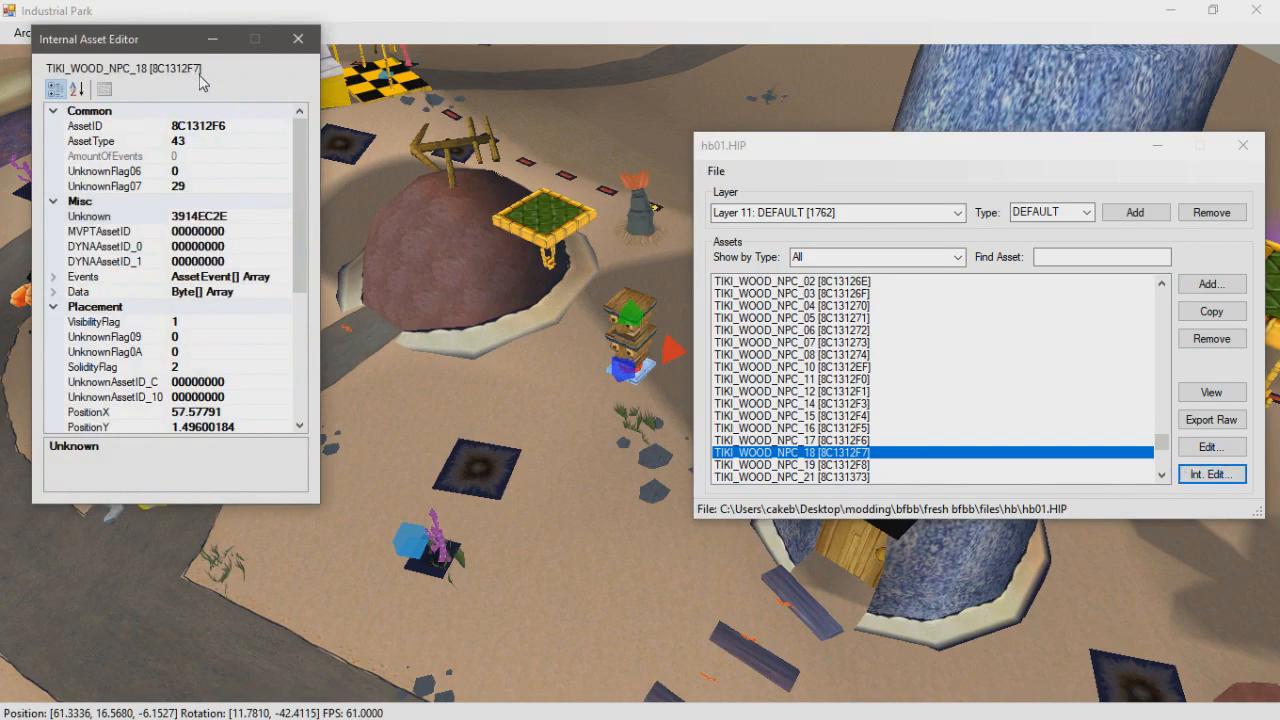
{"action": "left_click", "coordinate": [226, 131]}
{"action": "left_click", "coordinate": [175, 124]}
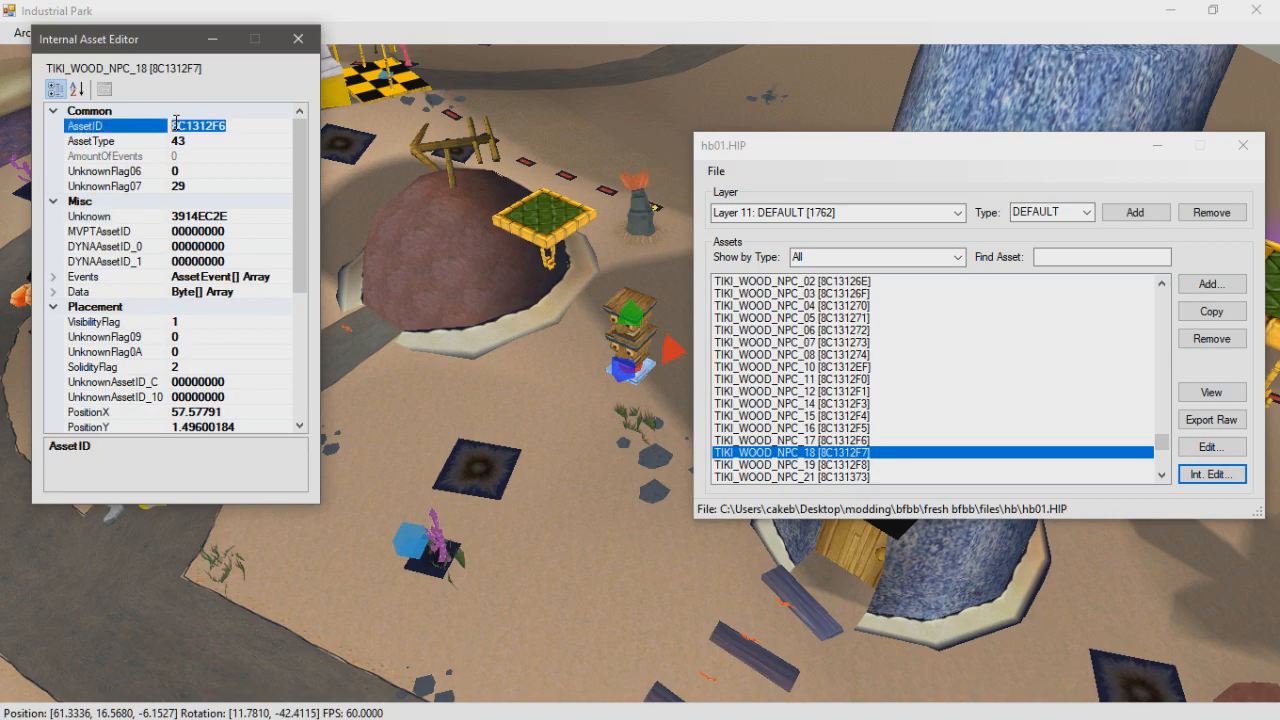
{"action": "key", "text": "ctrl+v"}
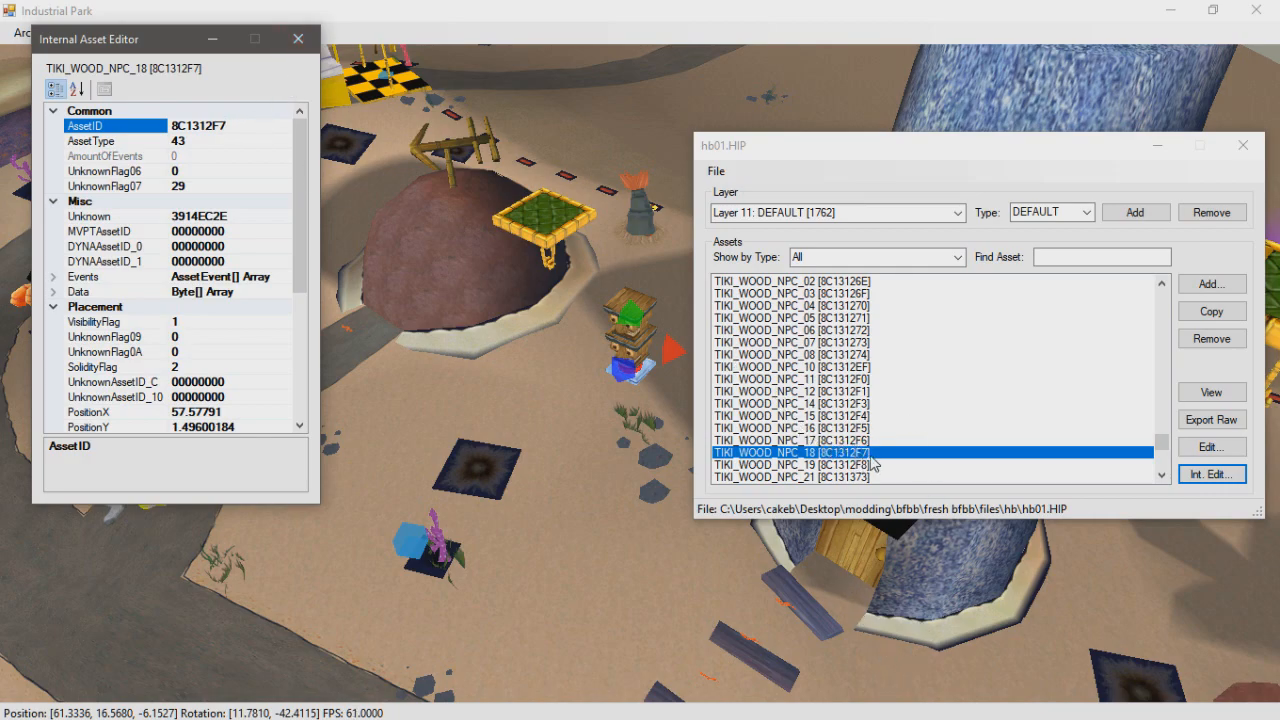
{"action": "left_click", "coordinate": [297, 38]}
Move the new wooden tiki out of the stack onto the sand in front of it
{"action": "right_click_drag", "start_coordinate": [523, 294], "coordinate": [624, 350]}
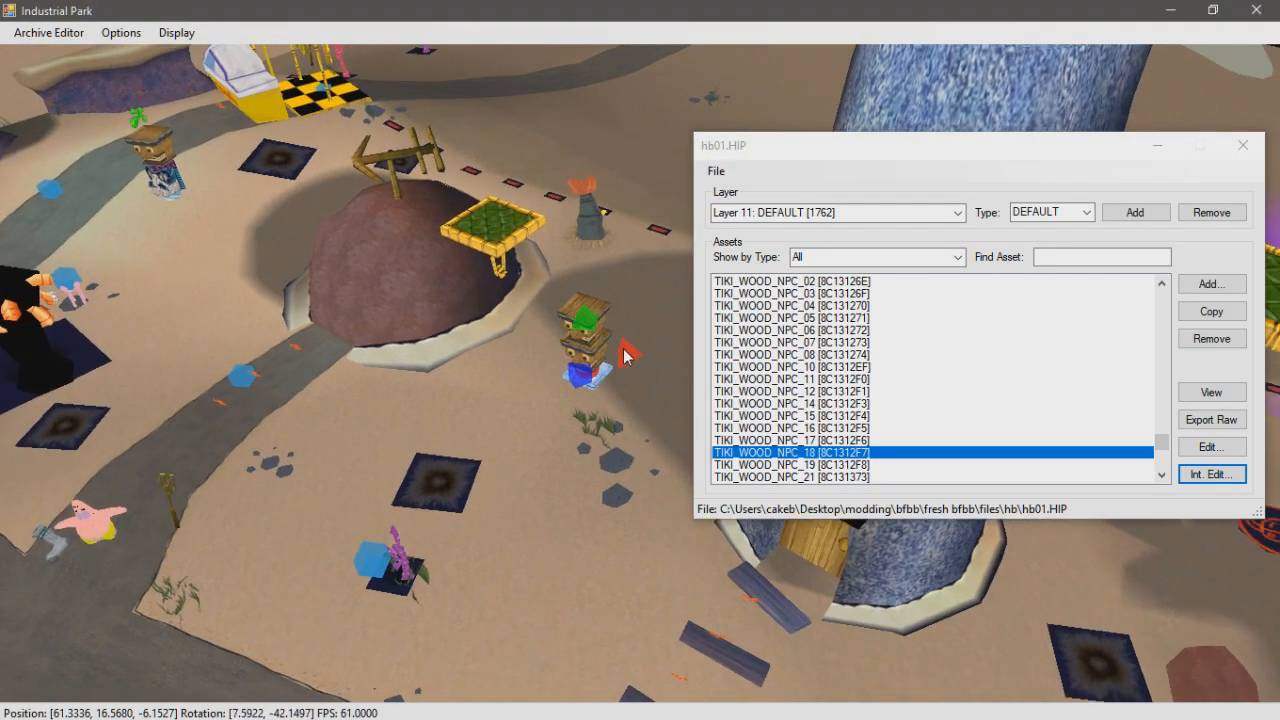
{"action": "left_click_drag", "start_coordinate": [614, 368], "coordinate": [548, 462]}
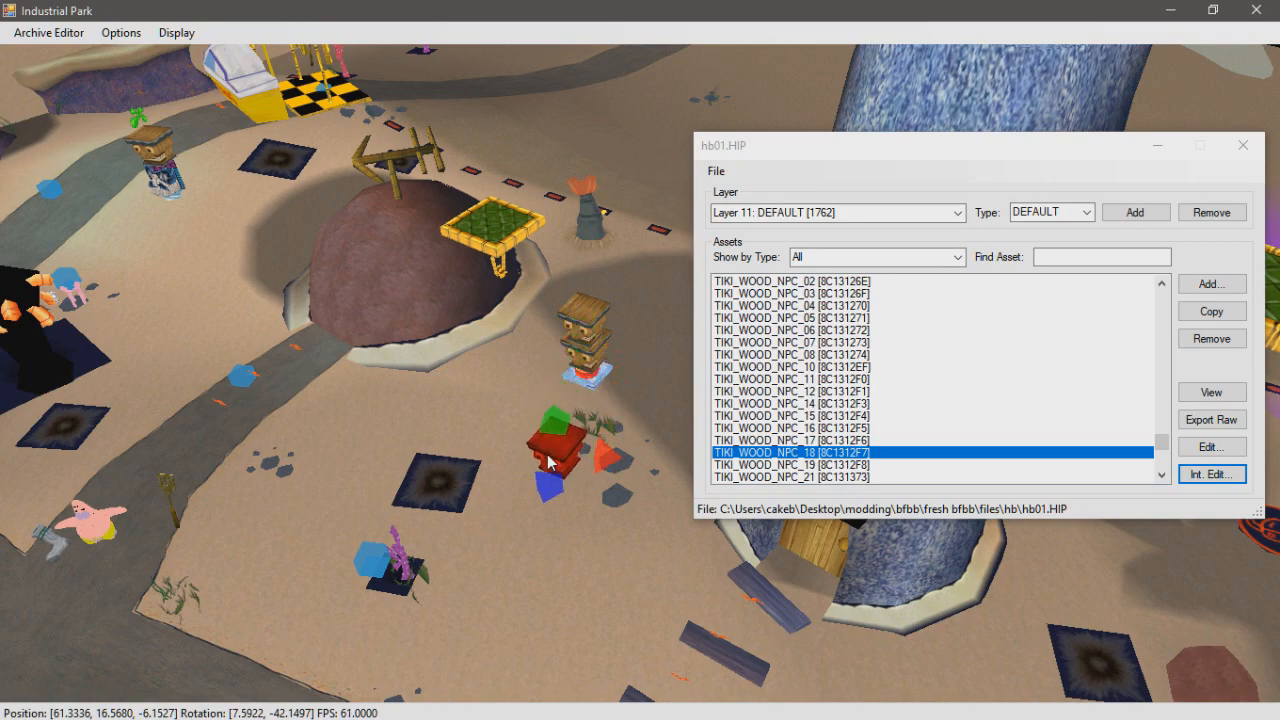
{"action": "right_click_drag", "start_coordinate": [612, 472], "coordinate": [622, 502]}
Set ColorX and ColorY of TIKI_WOOD_NPC_18 to 0 in its internal properties
{"action": "left_click", "coordinate": [871, 458]}
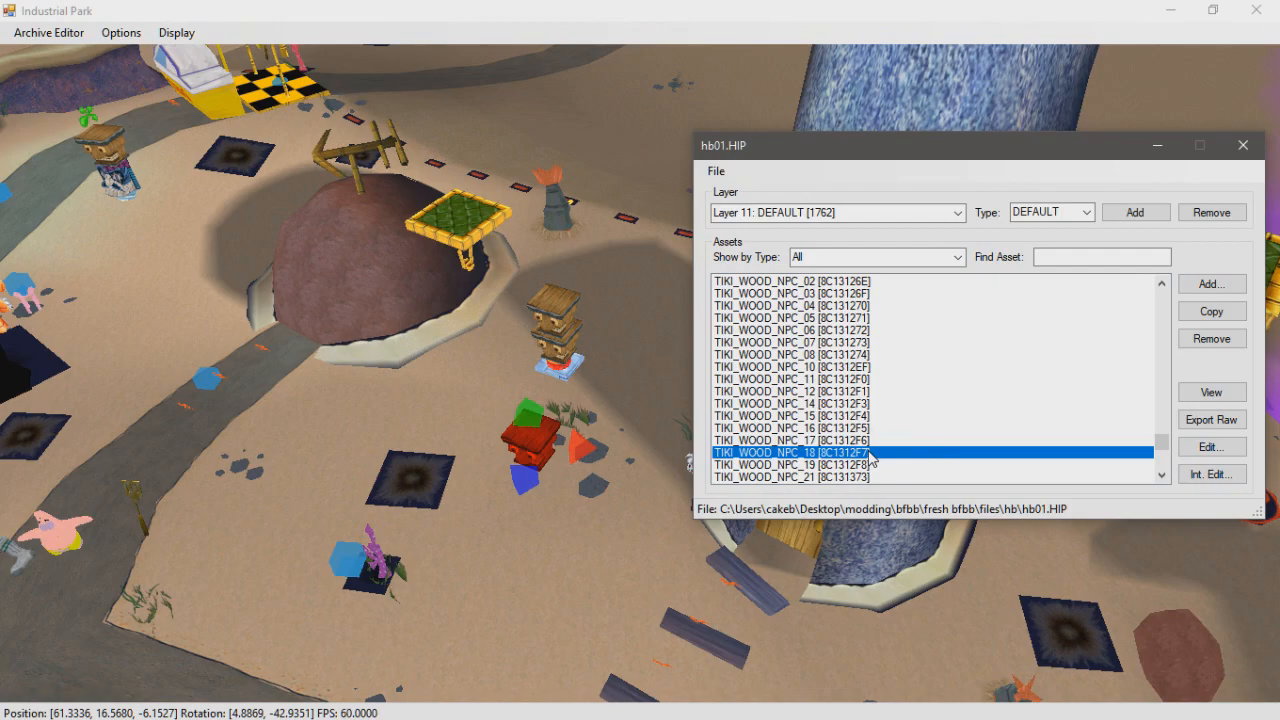
{"action": "middle_click_drag", "start_coordinate": [466, 407], "coordinate": [398, 343]}
{"action": "scroll", "coordinate": [495, 434], "scroll_direction": "up", "scroll_amount": 7}
{"action": "right_click_drag", "start_coordinate": [398, 343], "coordinate": [396, 323]}
{"action": "scroll", "coordinate": [396, 323], "scroll_direction": "down", "scroll_amount": 5}
{"action": "middle_click_drag", "start_coordinate": [404, 323], "coordinate": [433, 183]}
{"action": "scroll", "coordinate": [431, 182], "scroll_direction": "up", "scroll_amount": 1}
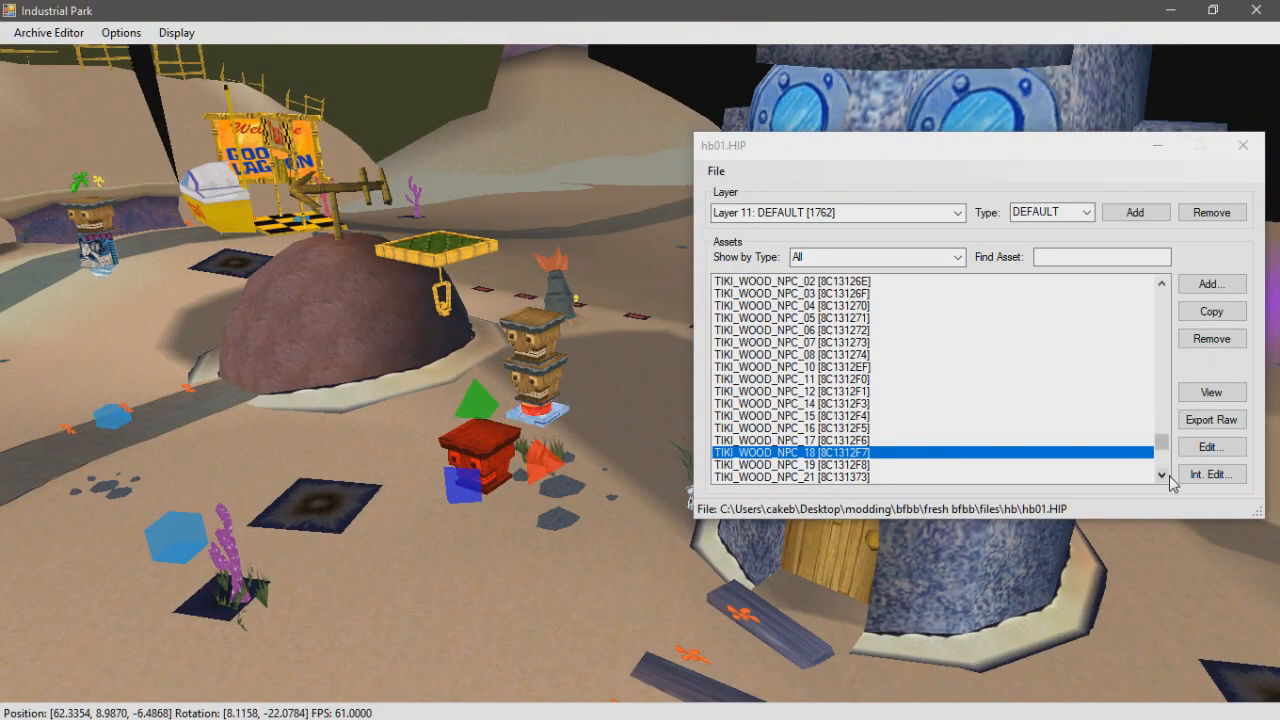
{"action": "left_click", "coordinate": [1210, 474]}
{"action": "scroll", "coordinate": [161, 388], "scroll_direction": "down", "scroll_amount": 1}
{"action": "scroll", "coordinate": [163, 390], "scroll_direction": "down", "scroll_amount": 4}
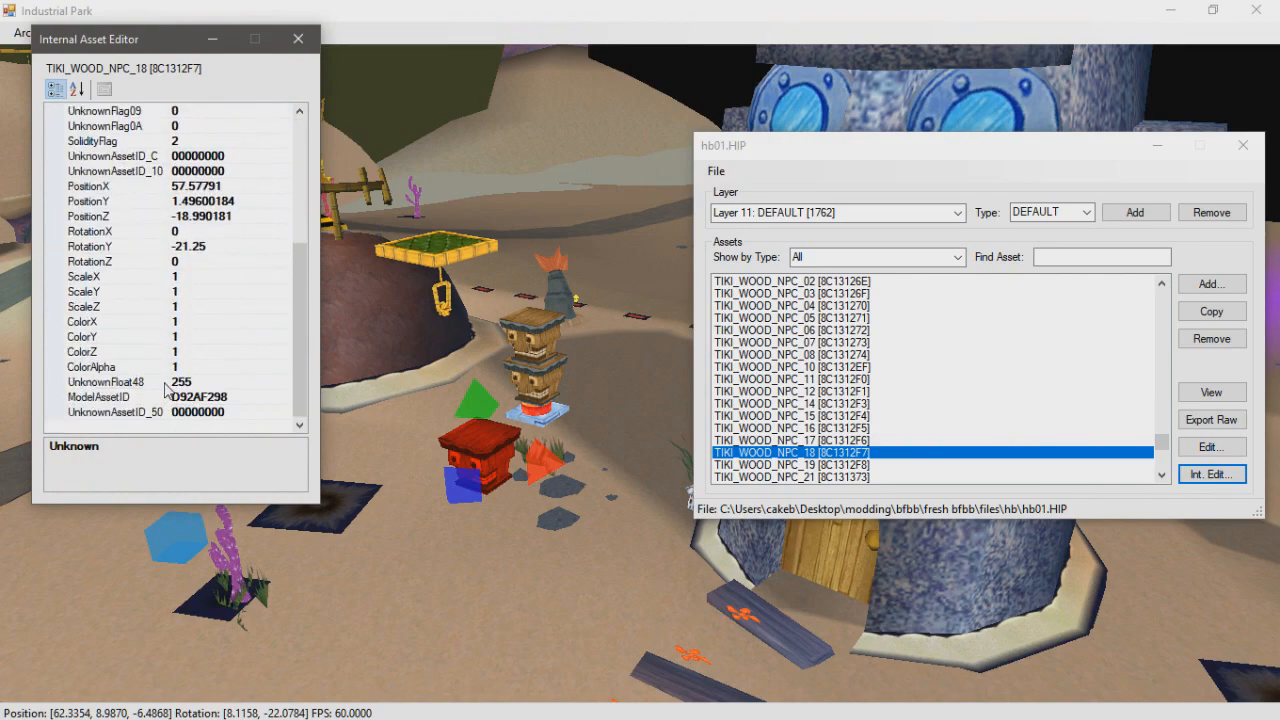
{"action": "left_click", "coordinate": [185, 338]}
{"action": "left_click", "coordinate": [200, 322]}
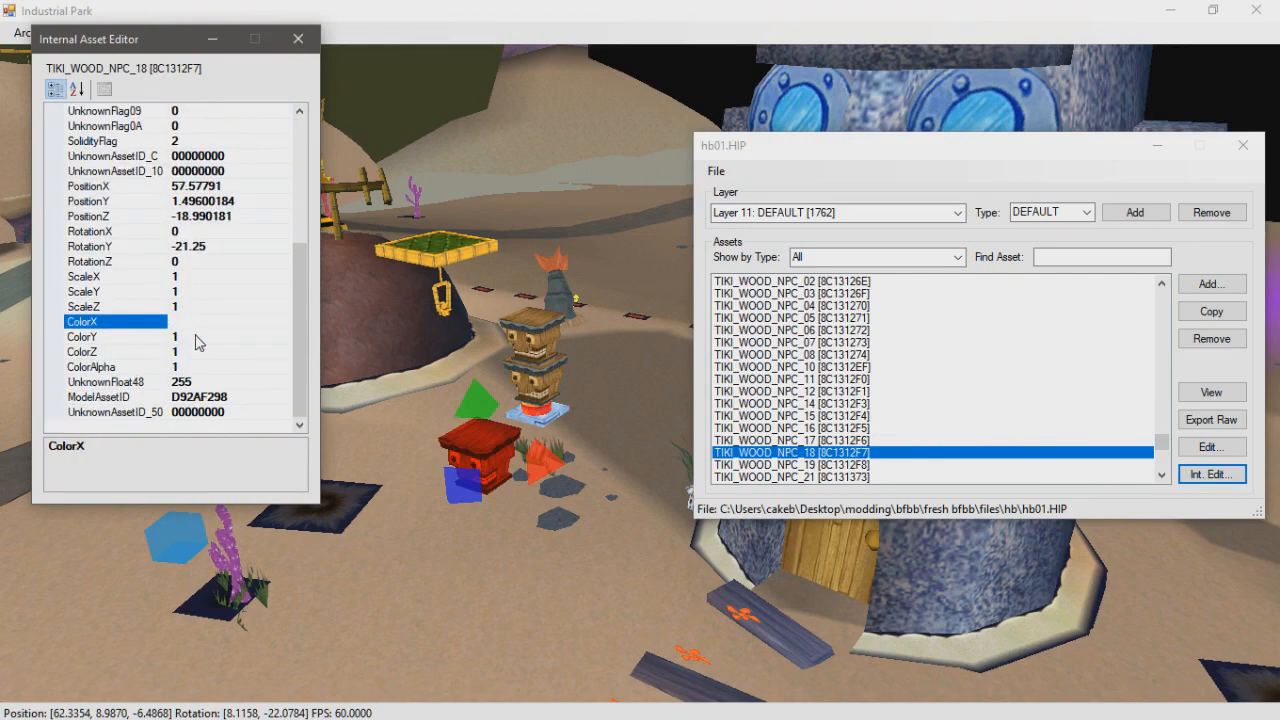
{"action": "left_click", "coordinate": [197, 341]}
{"action": "type", "text": "0"}
Scale TIKI_WOOD_NPC_18 to 4 in X, 5 in Y and 3 in Z
{"action": "left_click", "coordinate": [187, 291]}
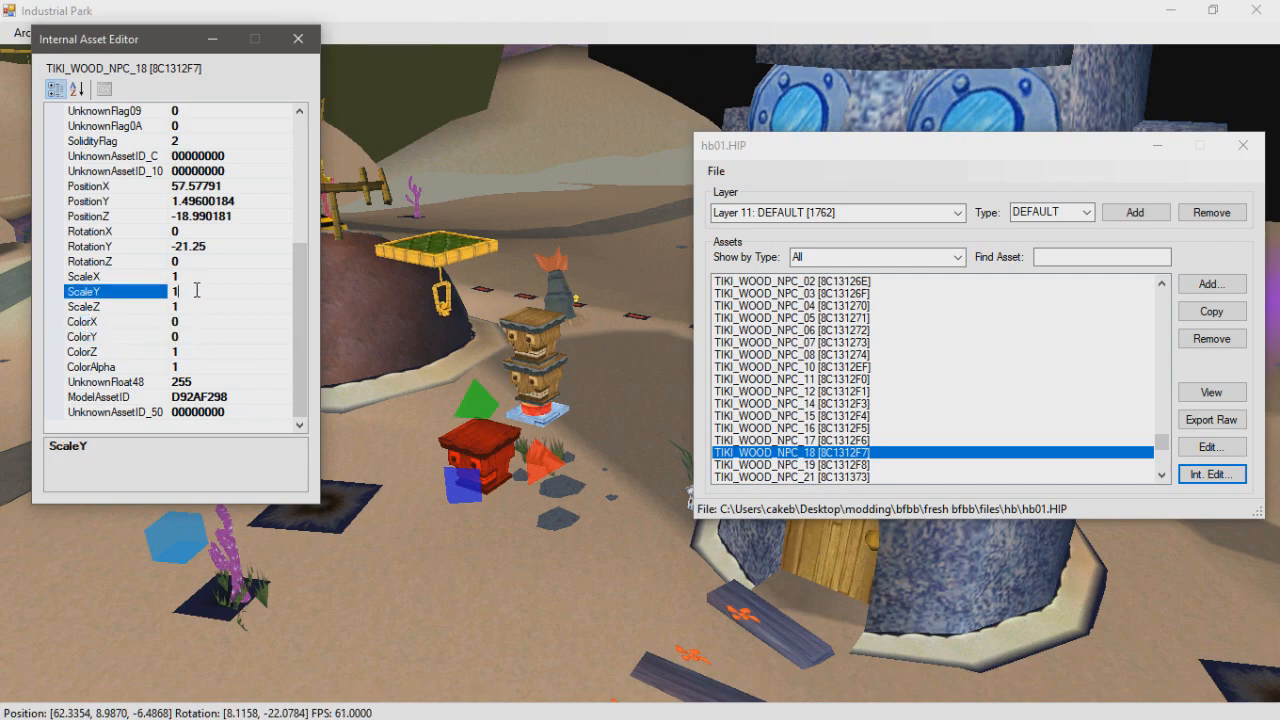
{"action": "left_click", "coordinate": [207, 278]}
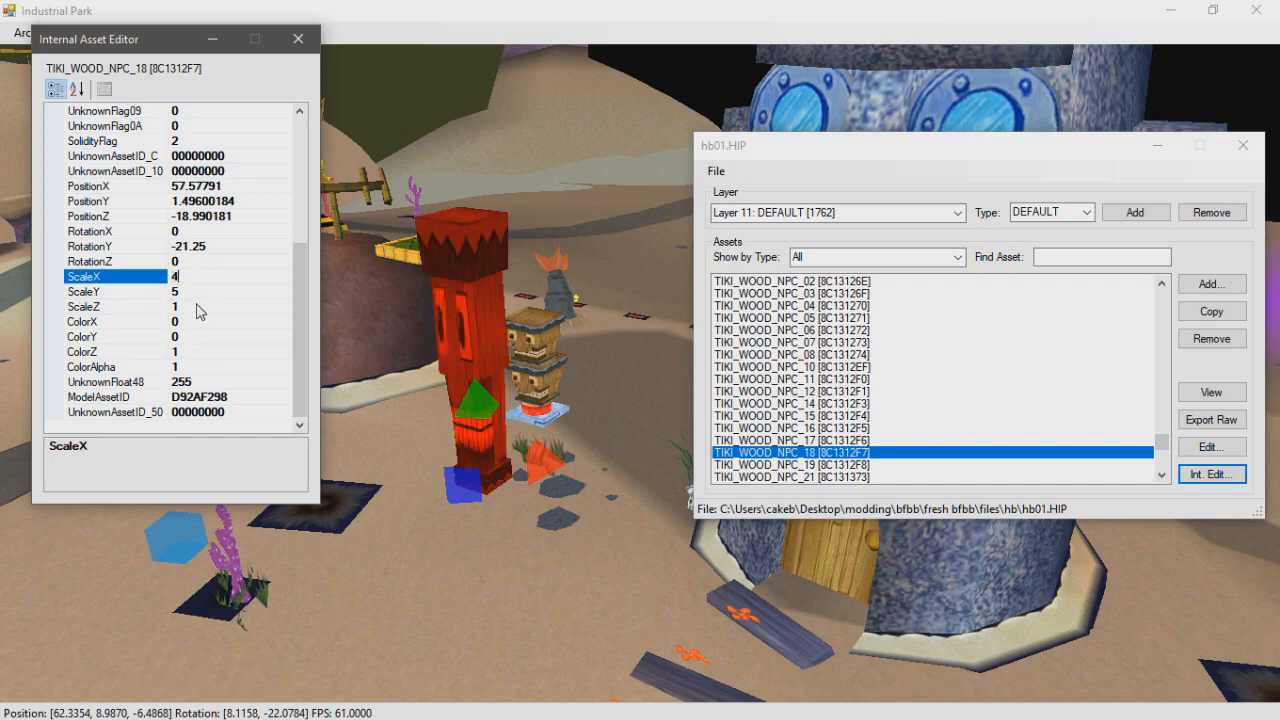
{"action": "left_click", "coordinate": [199, 322]}
{"action": "left_click", "coordinate": [207, 296]}
{"action": "left_click", "coordinate": [200, 310]}
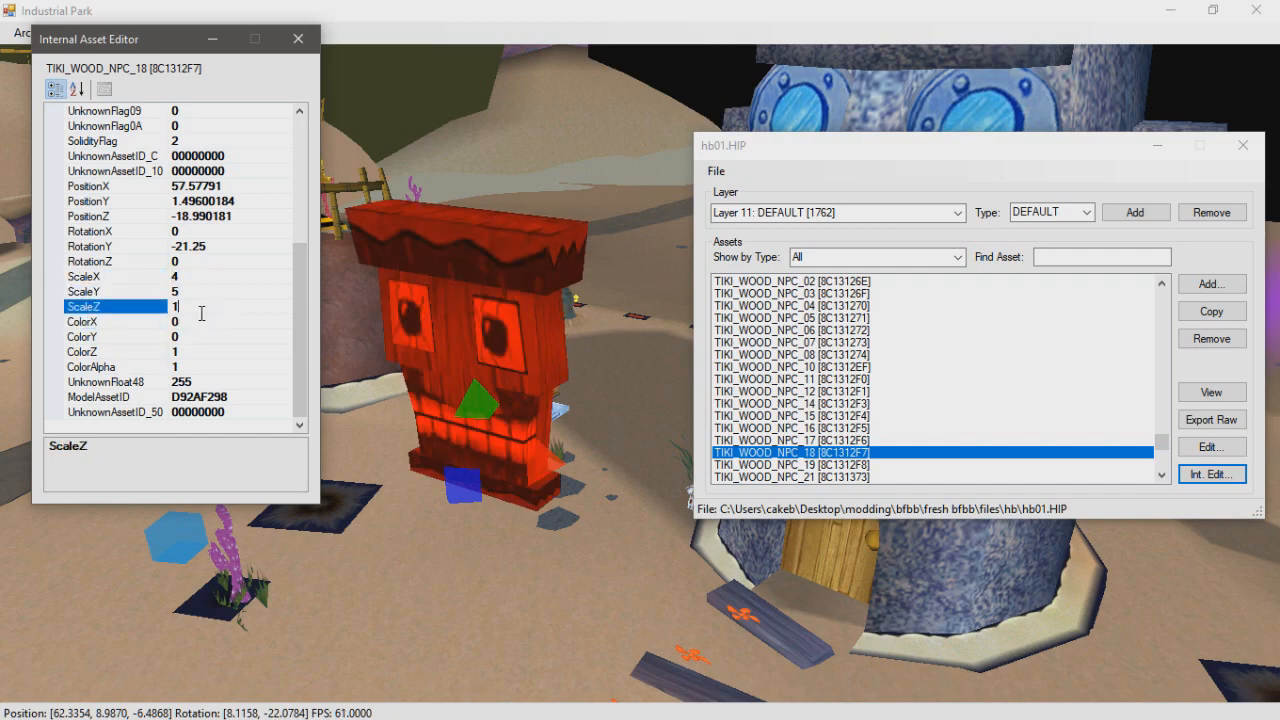
{"action": "left_click", "coordinate": [220, 292]}
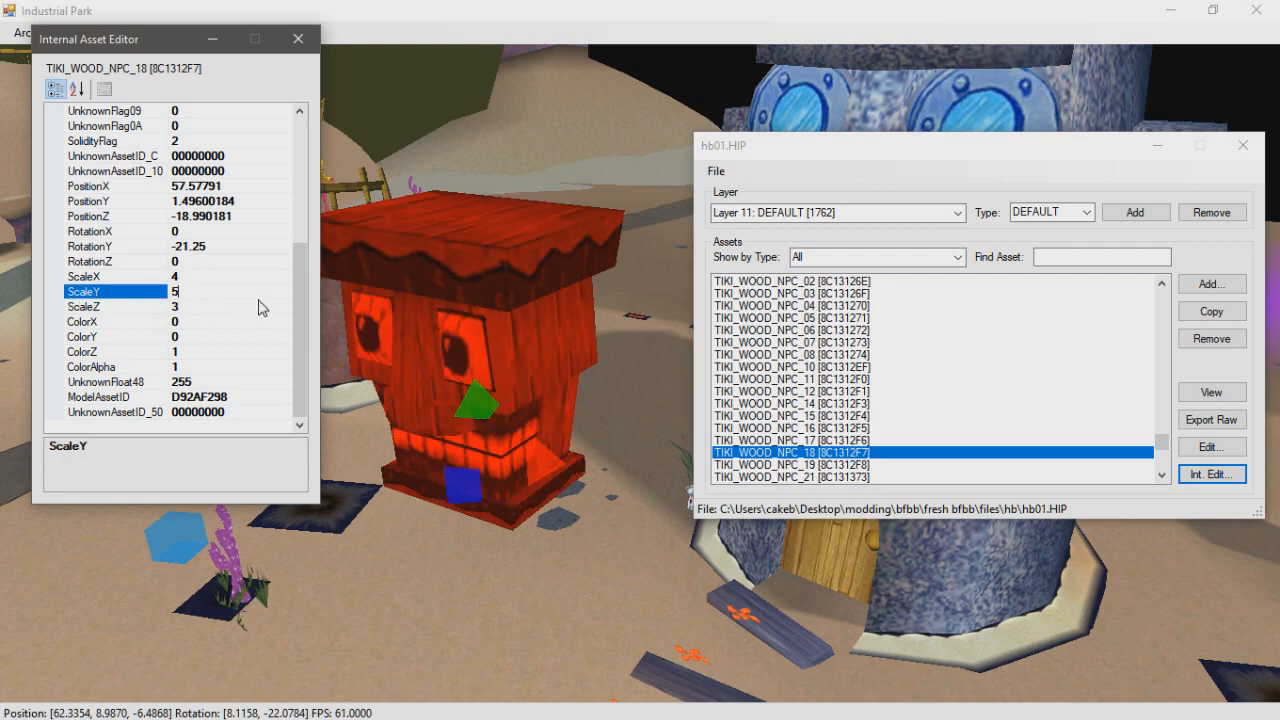
Tilt the enlarged tiki by setting its RotationX to 45
{"action": "scroll", "coordinate": [200, 289], "scroll_direction": "up", "scroll_amount": 2}
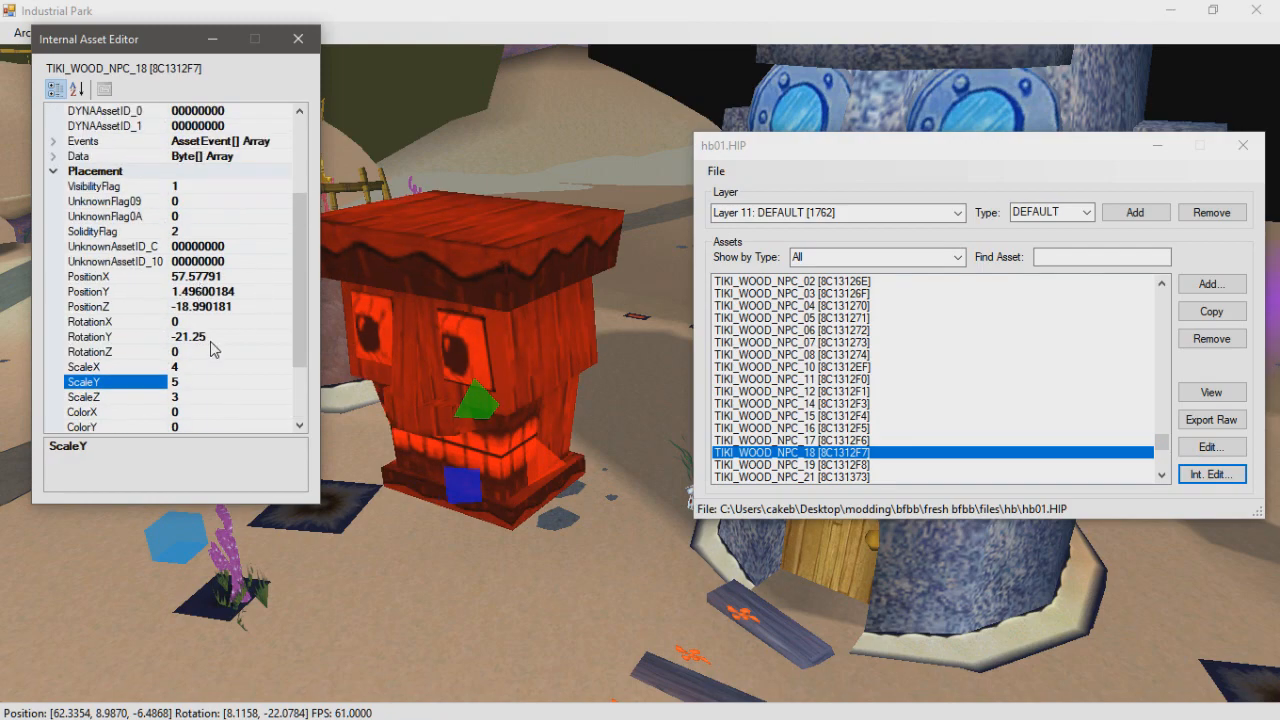
{"action": "left_click", "coordinate": [199, 322]}
{"action": "type", "text": "45"}
{"action": "left_click", "coordinate": [197, 348]}
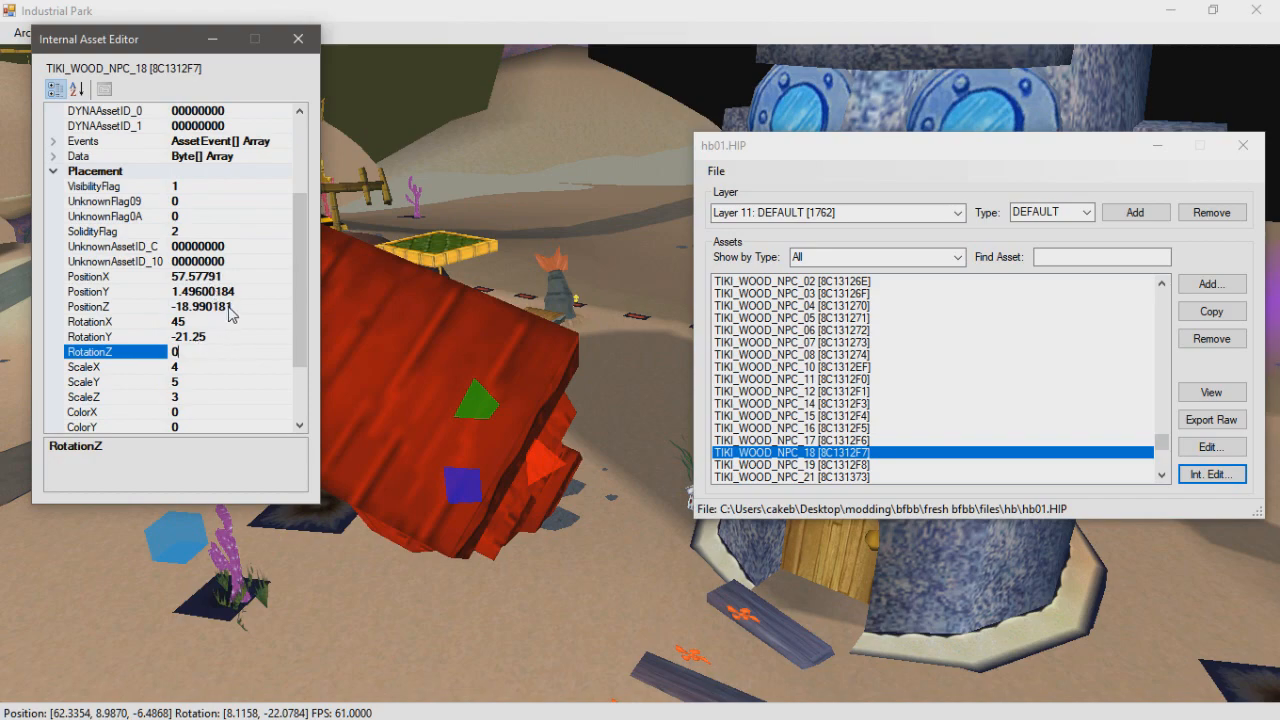
Set the ColorAlpha of TIKI_WOOD_NPC_18 to 0.25
{"action": "scroll", "coordinate": [229, 314], "scroll_direction": "up", "scroll_amount": 1}
{"action": "left_click_drag", "start_coordinate": [299, 285], "coordinate": [298, 428]}
{"action": "left_click", "coordinate": [217, 367]}
{"action": "key", "text": "BackSpace"}
{"action": "type", "text": ".25"}
{"action": "left_click", "coordinate": [194, 320]}
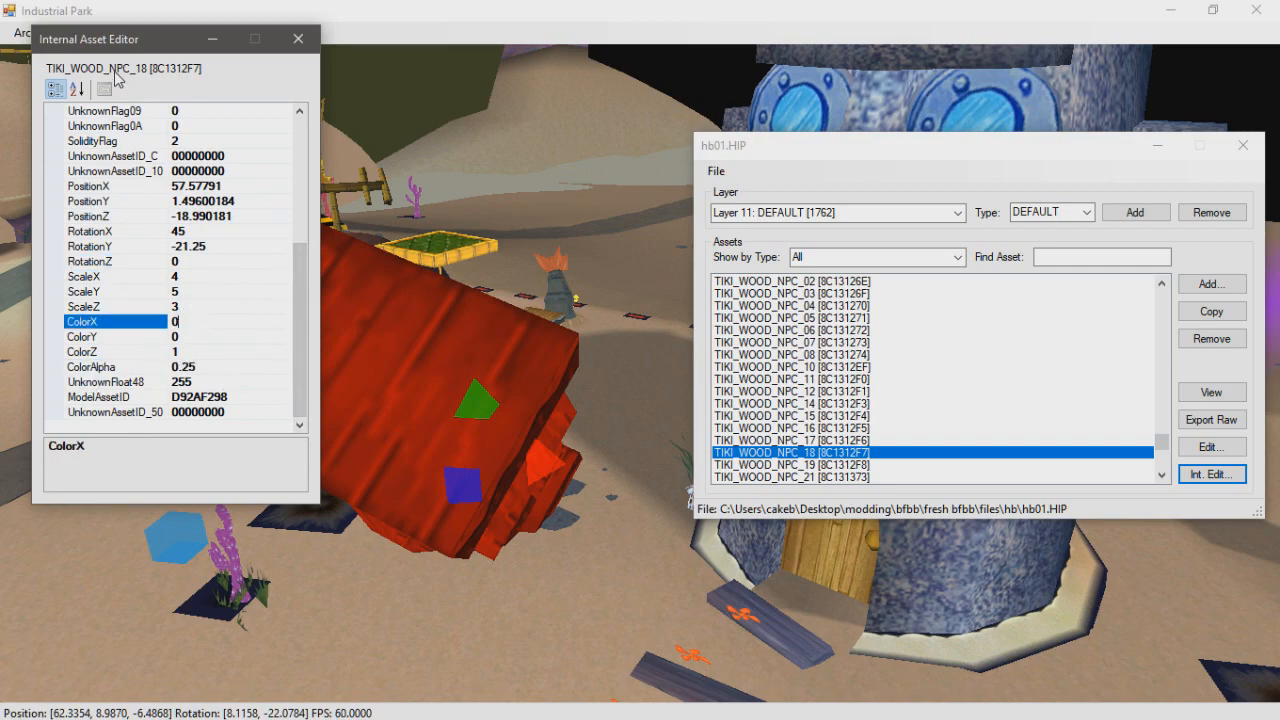
Close the tiki's properties, save the hb01.HIP archive and close its editor window
{"action": "left_click", "coordinate": [298, 38]}
{"action": "left_click", "coordinate": [717, 171]}
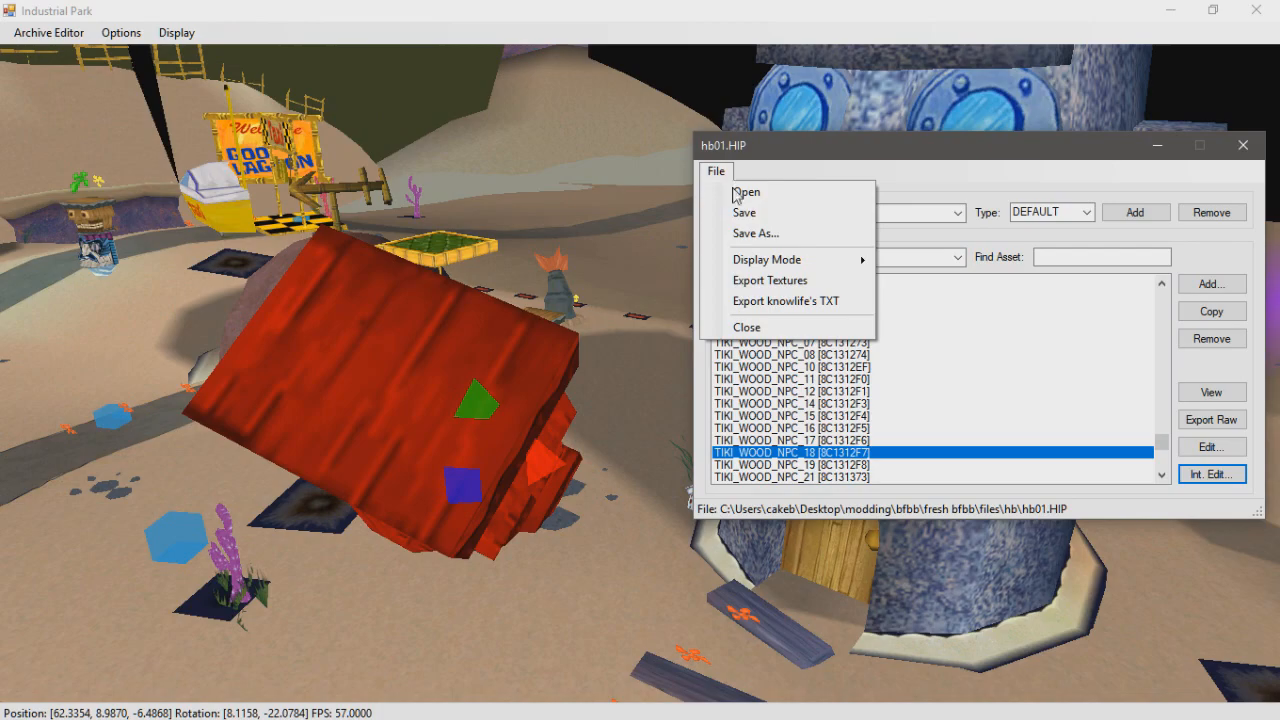
{"action": "left_click", "coordinate": [748, 210]}
{"action": "left_click", "coordinate": [1243, 146]}
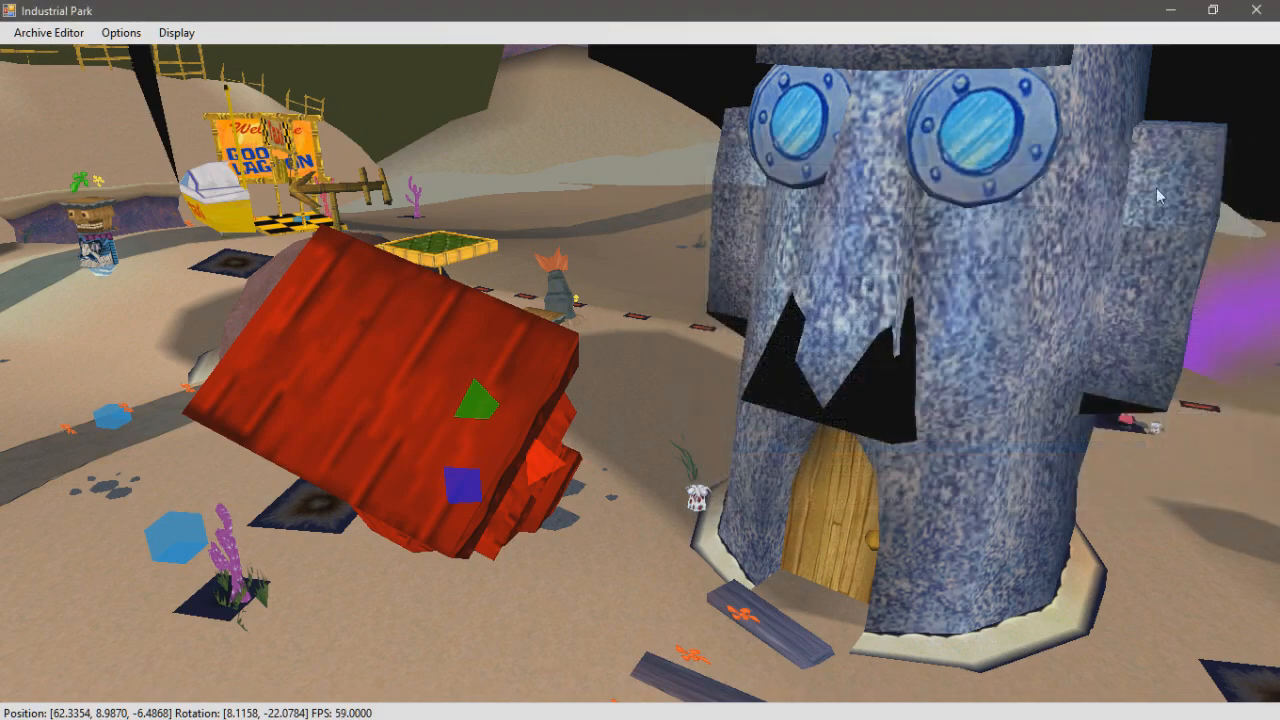
Switch to Dolphin and launch the Play THQ entry of SpongeBob SquarePants: Battle for Bikini Bottom
{"action": "key", "text": "alt+Tab"}
{"action": "left_click", "coordinate": [505, 425]}
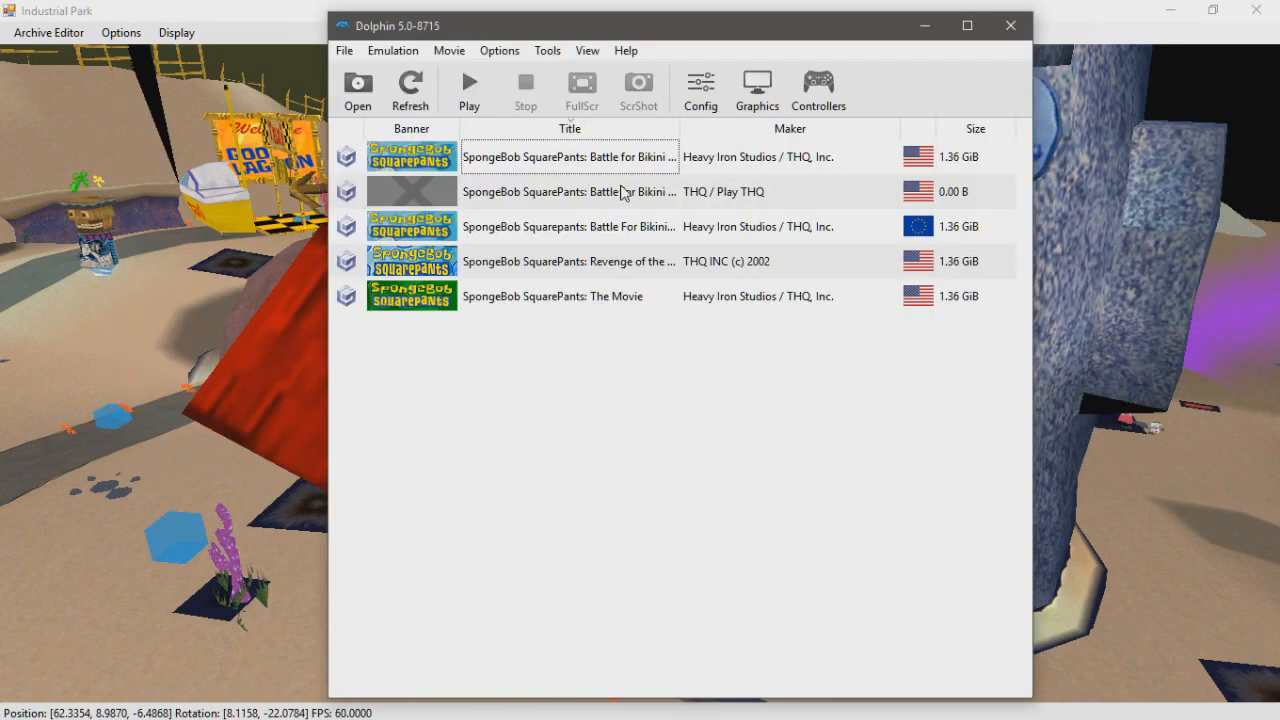
{"action": "key", "text": "alt+Tab"}
{"action": "double_click", "coordinate": [650, 193]}
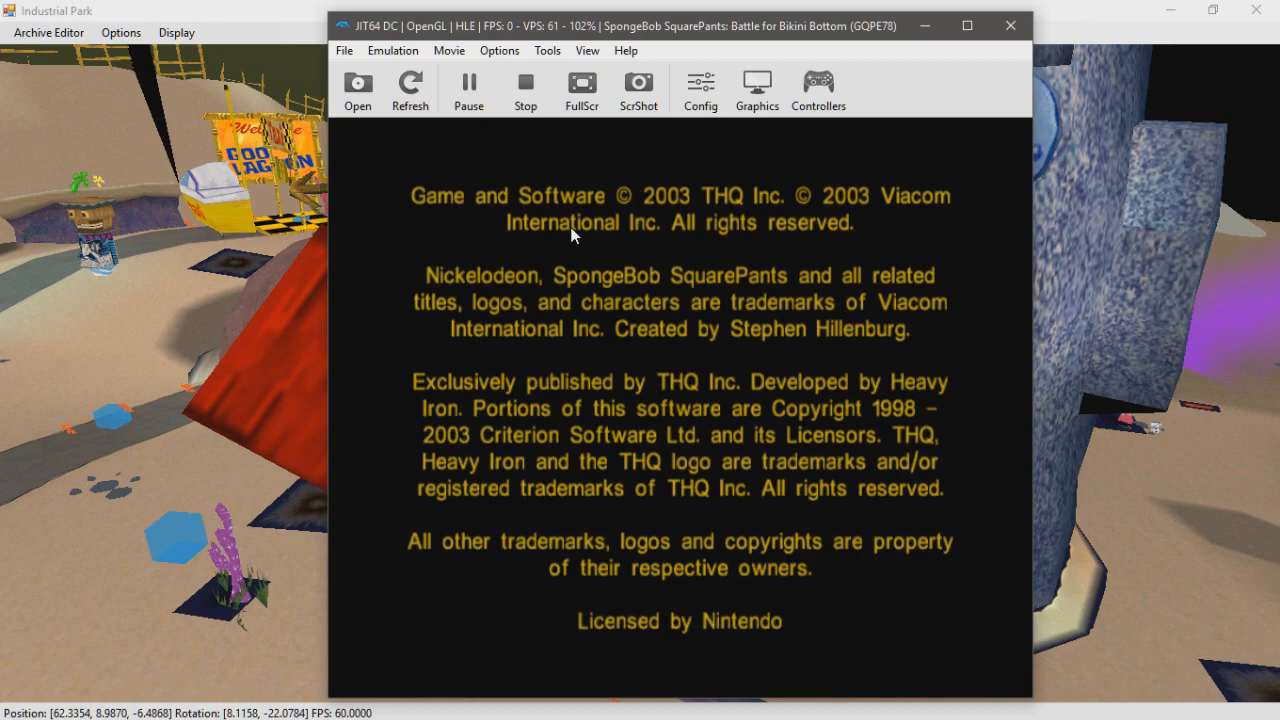
Check the GameCube controller configuration for port 1 and close the controller settings
{"action": "left_click", "coordinate": [818, 88]}
{"action": "left_click", "coordinate": [793, 128]}
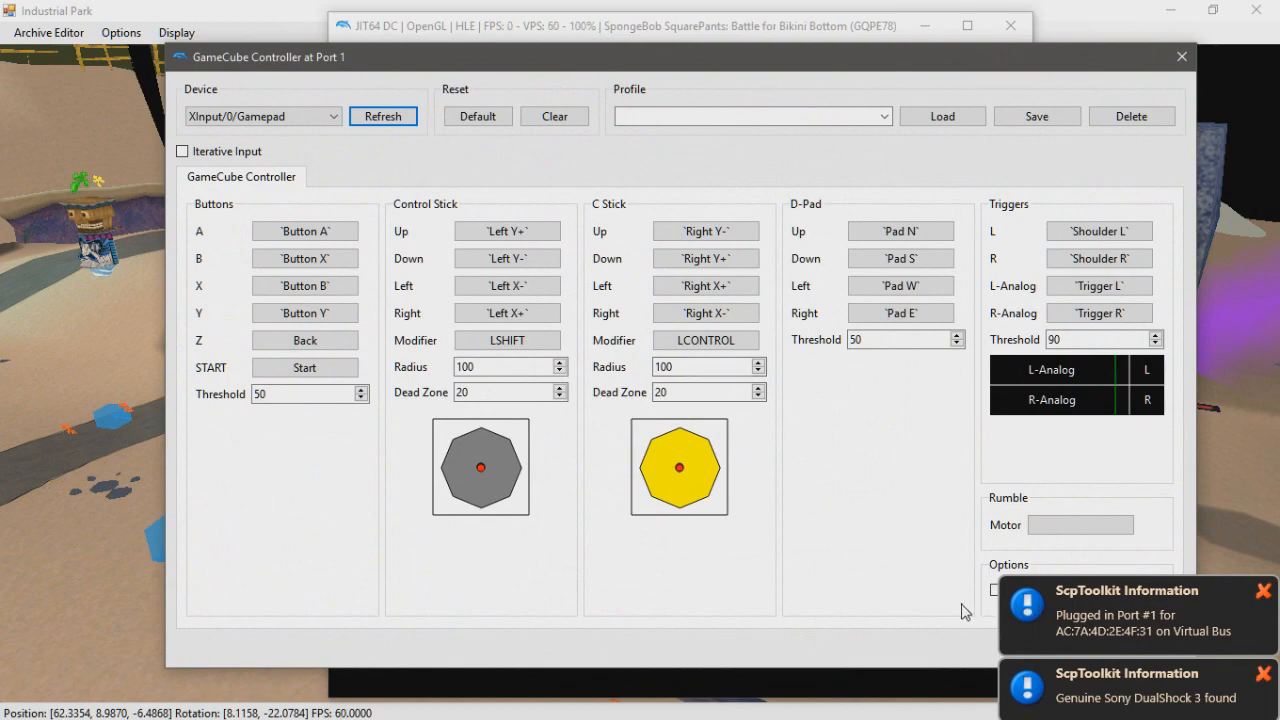
{"action": "left_click", "coordinate": [1181, 57]}
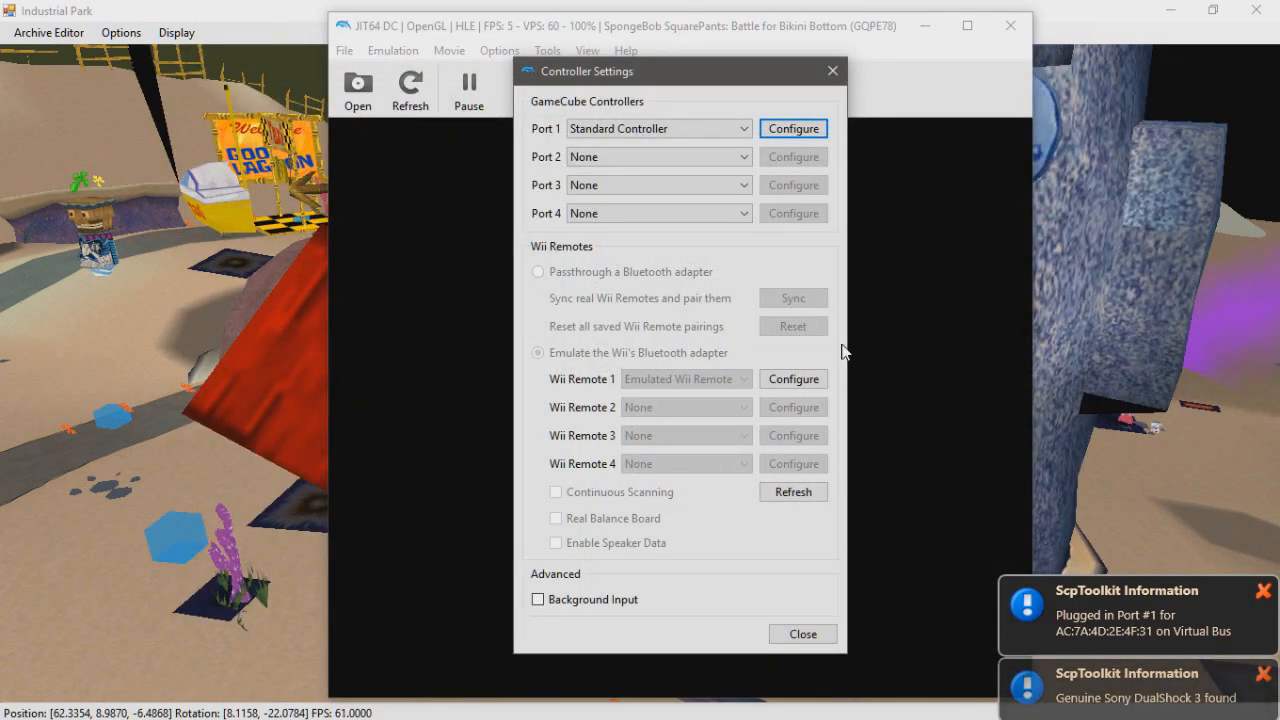
{"action": "left_click", "coordinate": [838, 76]}
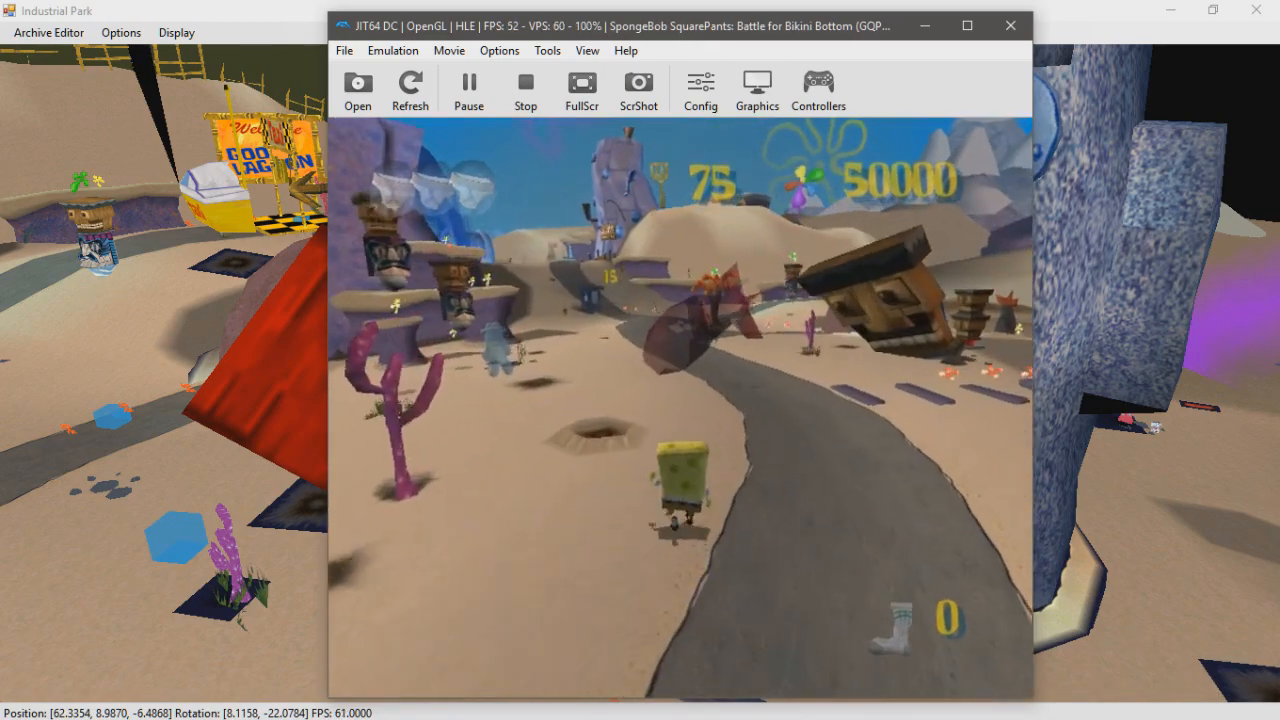
Test the edited level in the running game, pause it and browse the Bikini Bottom spatula tasks
{"action": "key", "text": "alt+Tab"}
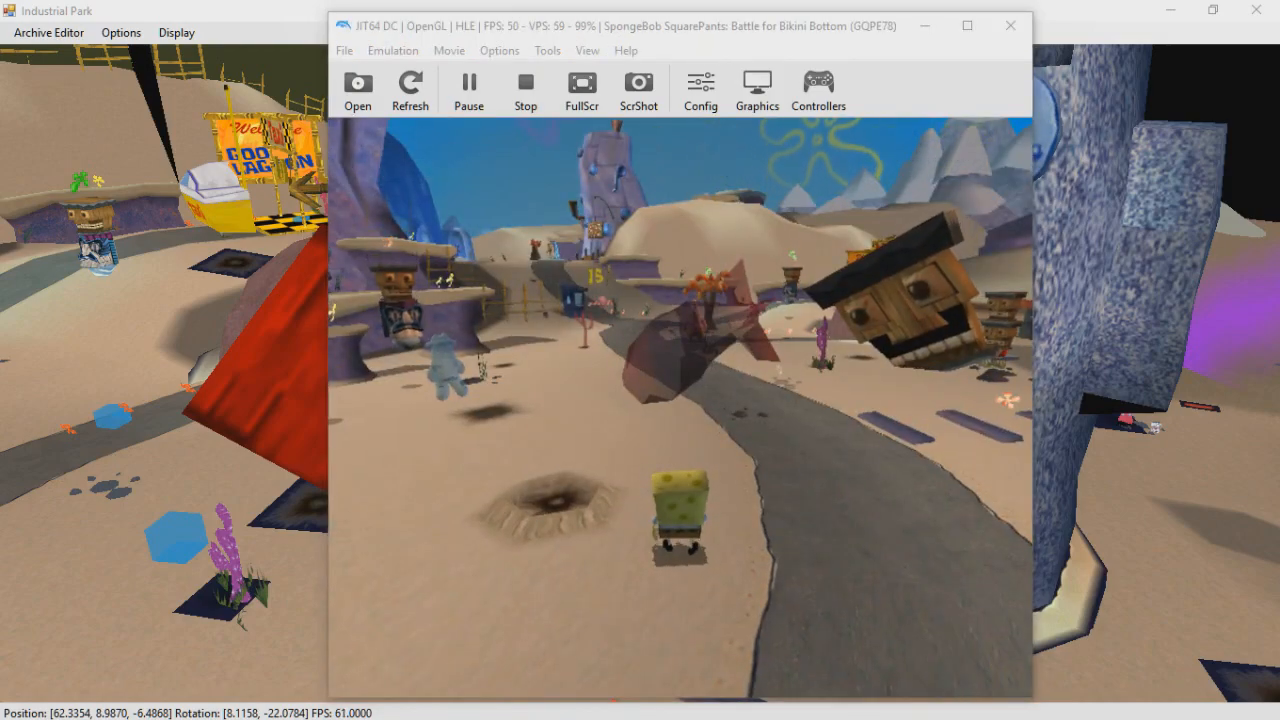
{"action": "left_click", "coordinate": [858, 438]}
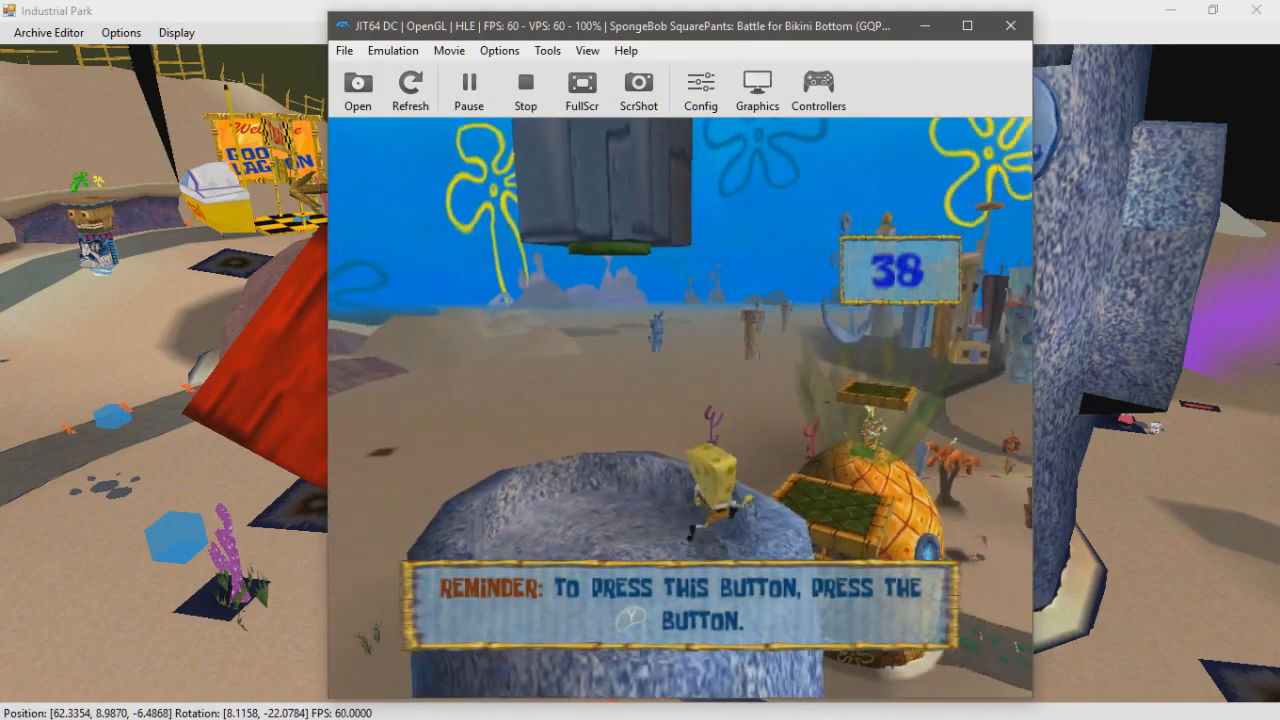
{"action": "key", "text": "Return"}
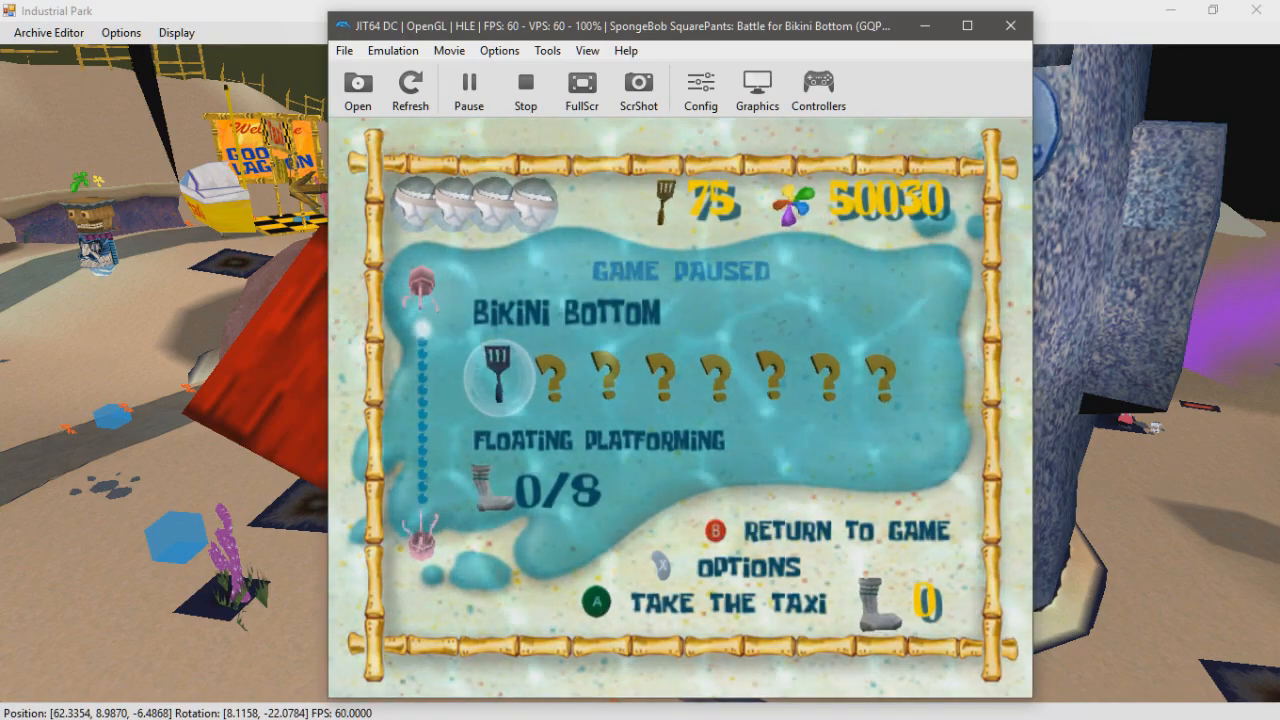
{"action": "key", "text": "Right"}
{"action": "key", "text": "Right"}
{"action": "key", "text": "Left"}
{"action": "key", "text": "Left"}
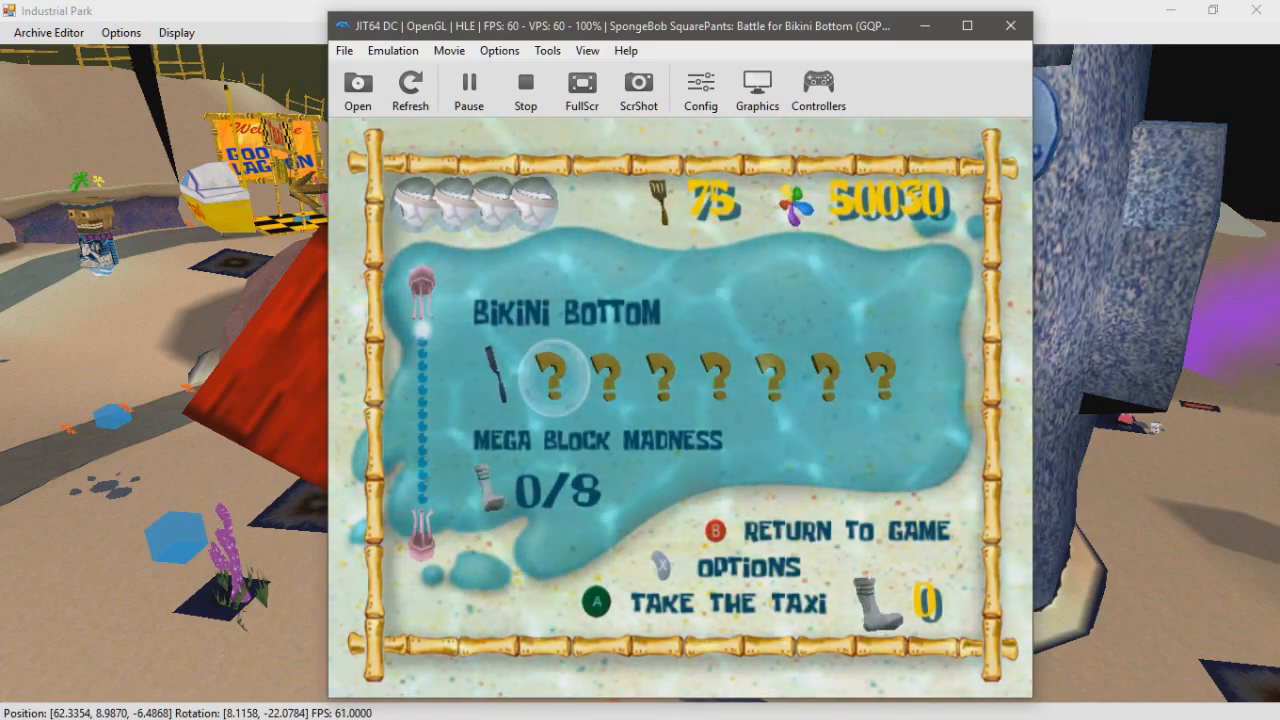
Switch from the game to File Explorer and browse to the modified bfbb folder inside modding\bfbb
{"action": "key", "text": "alt+Tab"}
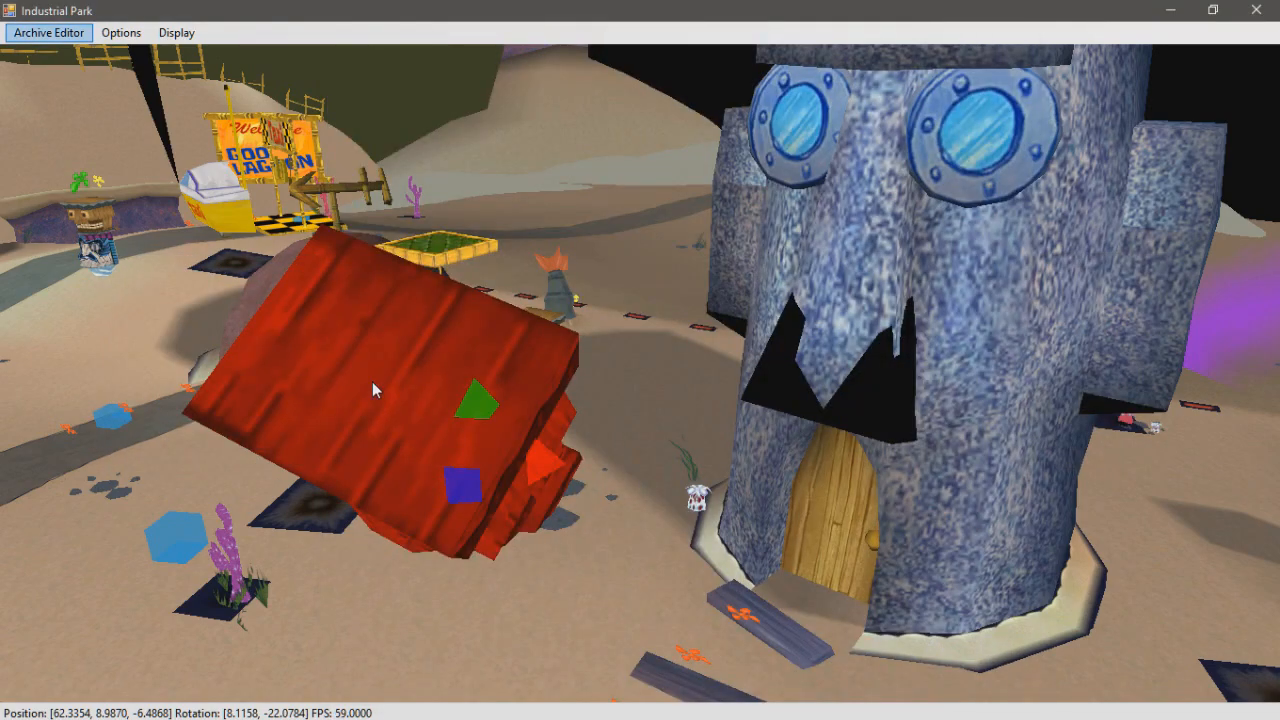
{"action": "key", "text": "super+e"}
{"action": "left_click", "coordinate": [322, 211]}
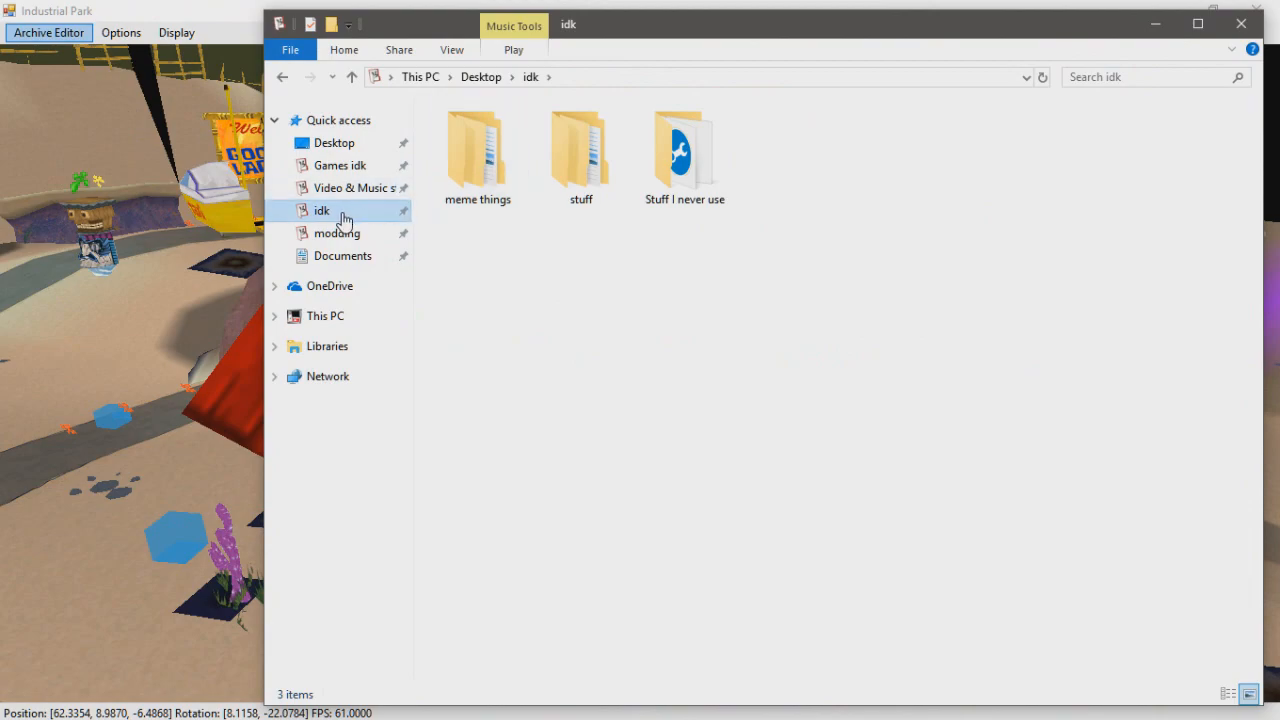
{"action": "left_click", "coordinate": [336, 233]}
{"action": "double_click", "coordinate": [494, 134]}
{"action": "double_click", "coordinate": [494, 134]}
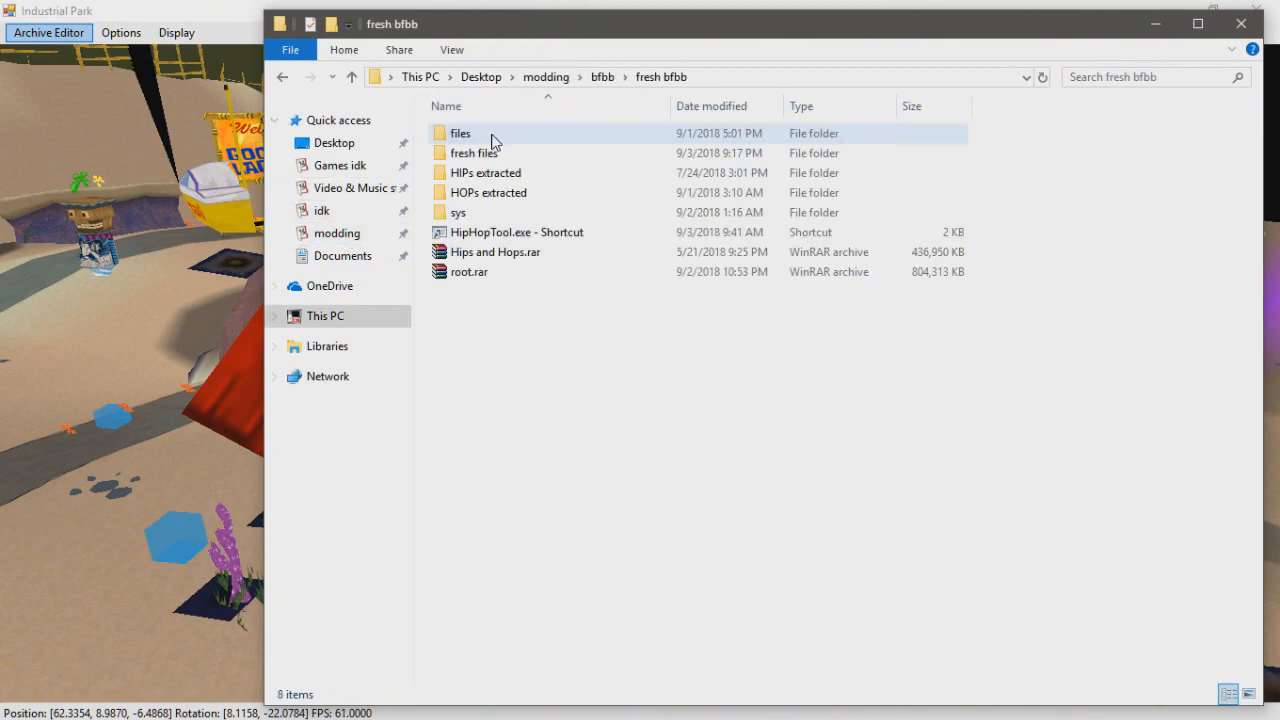
{"action": "double_click", "coordinate": [491, 141]}
{"action": "key", "text": "alt+Left"}
{"action": "key", "text": "alt+Left"}
{"action": "double_click", "coordinate": [500, 155]}
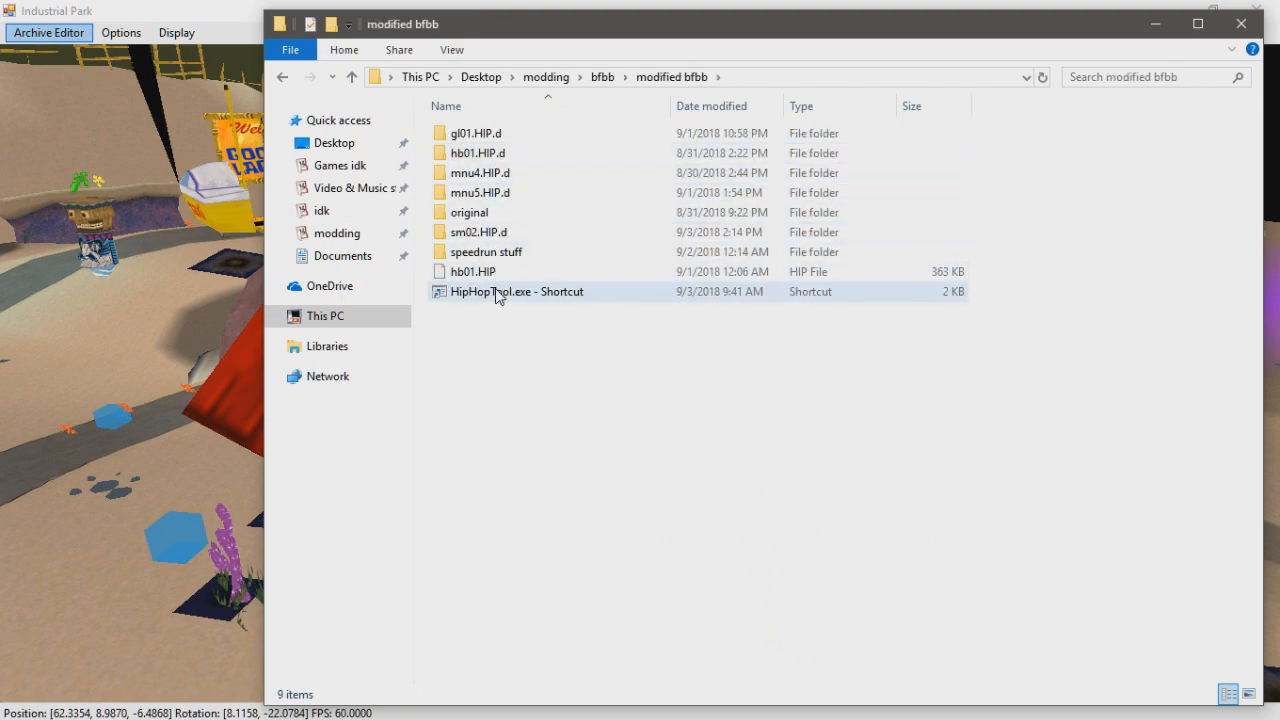
Browse the text assets in the TEXT folder of hb01.HIP.d and return to the modified bfbb folder
{"action": "double_click", "coordinate": [505, 153]}
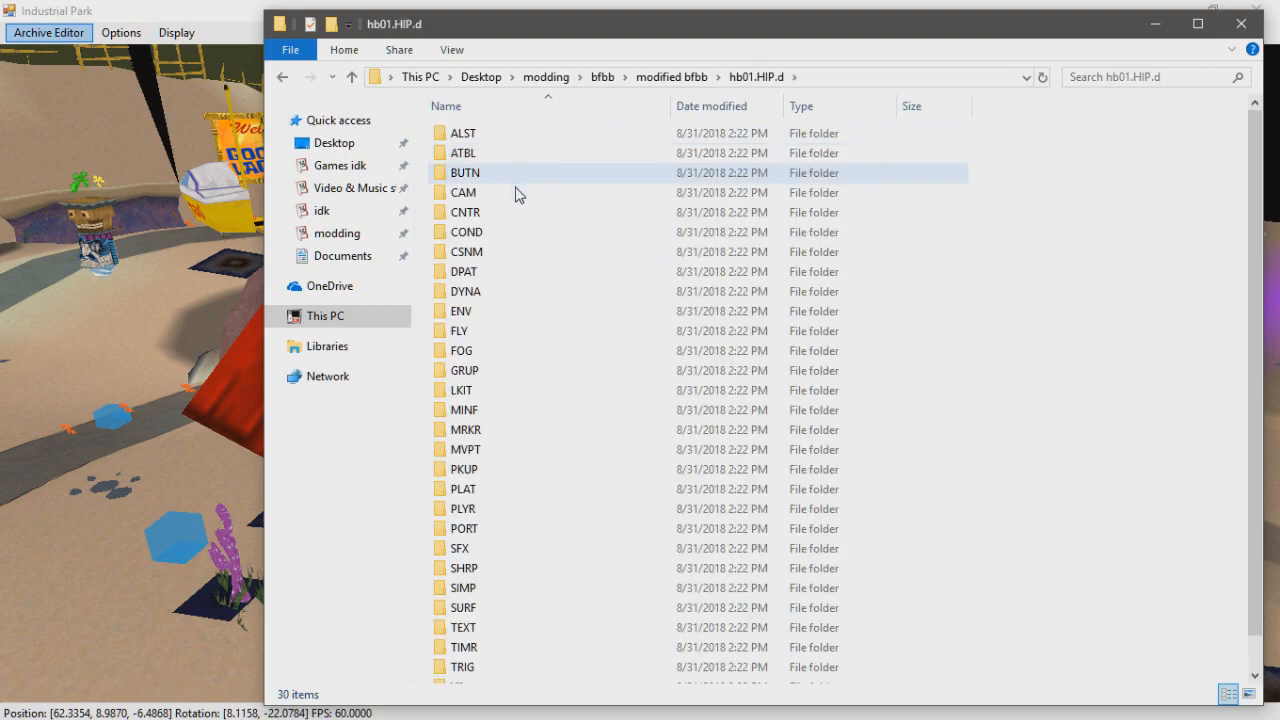
{"action": "scroll", "coordinate": [533, 483], "scroll_direction": "down", "scroll_amount": 1}
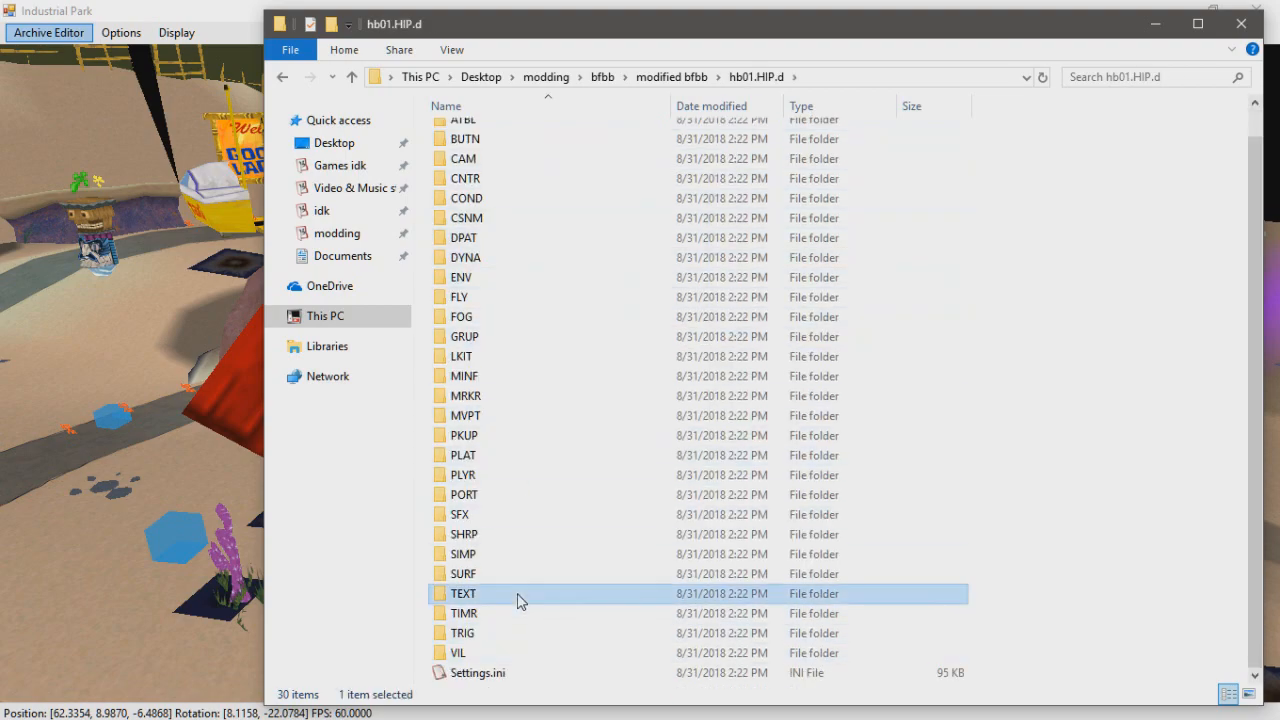
{"action": "double_click", "coordinate": [523, 597]}
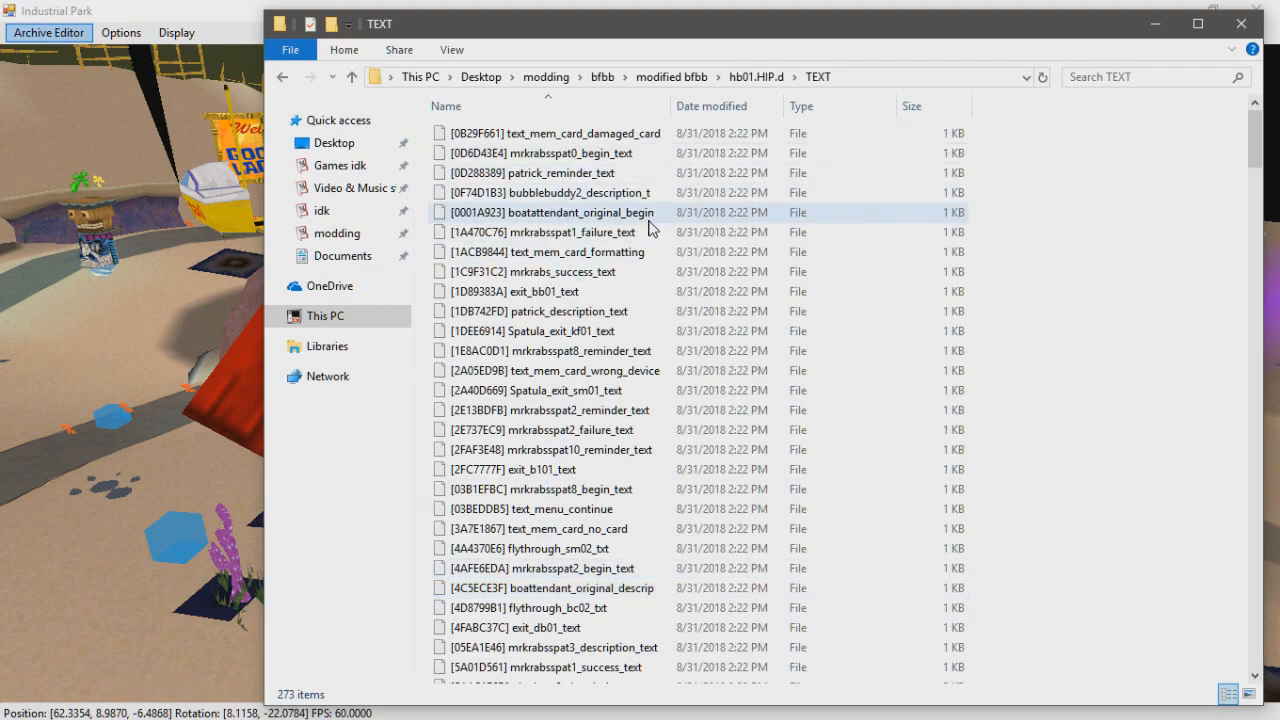
{"action": "scroll", "coordinate": [610, 295], "scroll_direction": "down", "scroll_amount": 15}
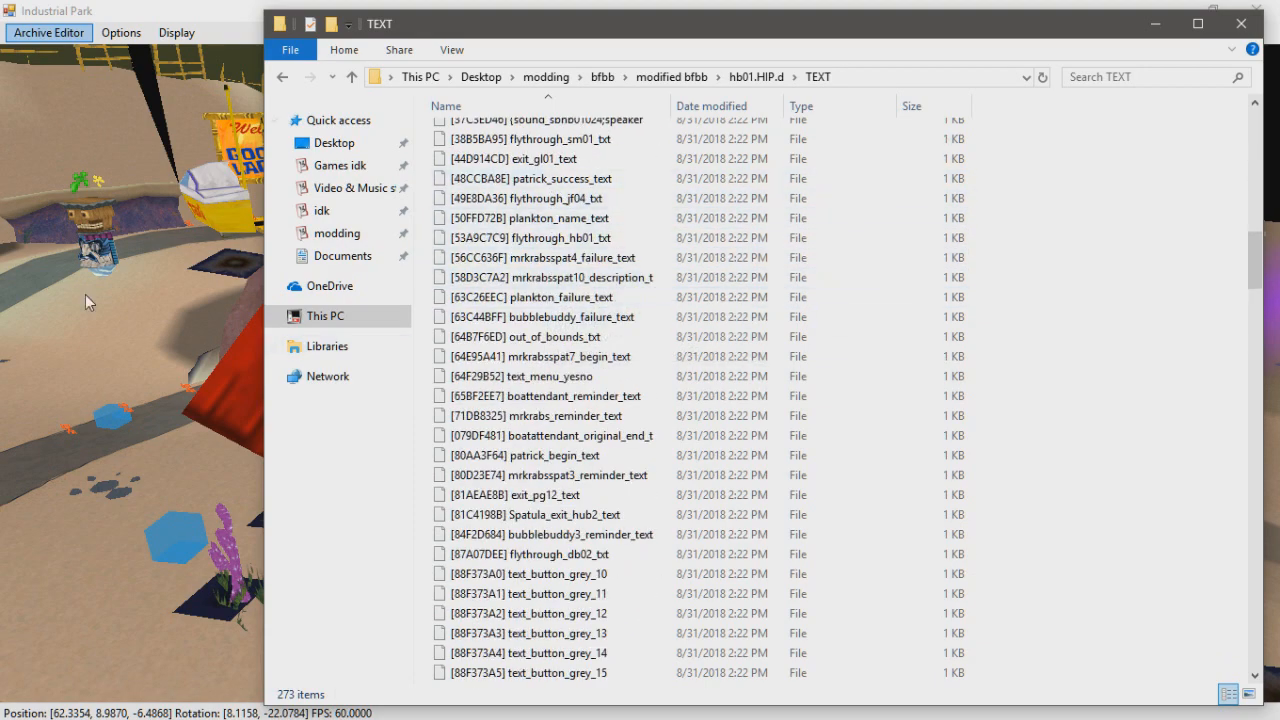
{"action": "left_click", "coordinate": [696, 80]}
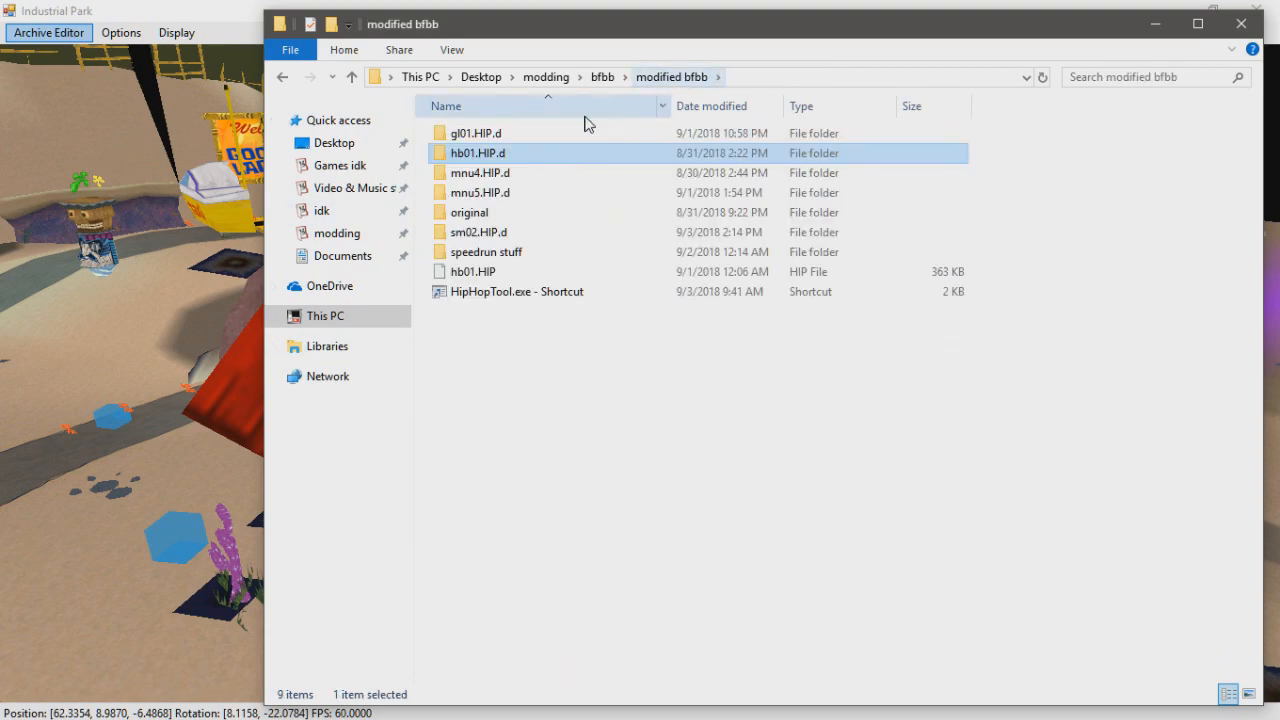
Open the TEXT folder of mnu4.HIP.d and find the PAUSE TASK TXT files
{"action": "left_click", "coordinate": [532, 183]}
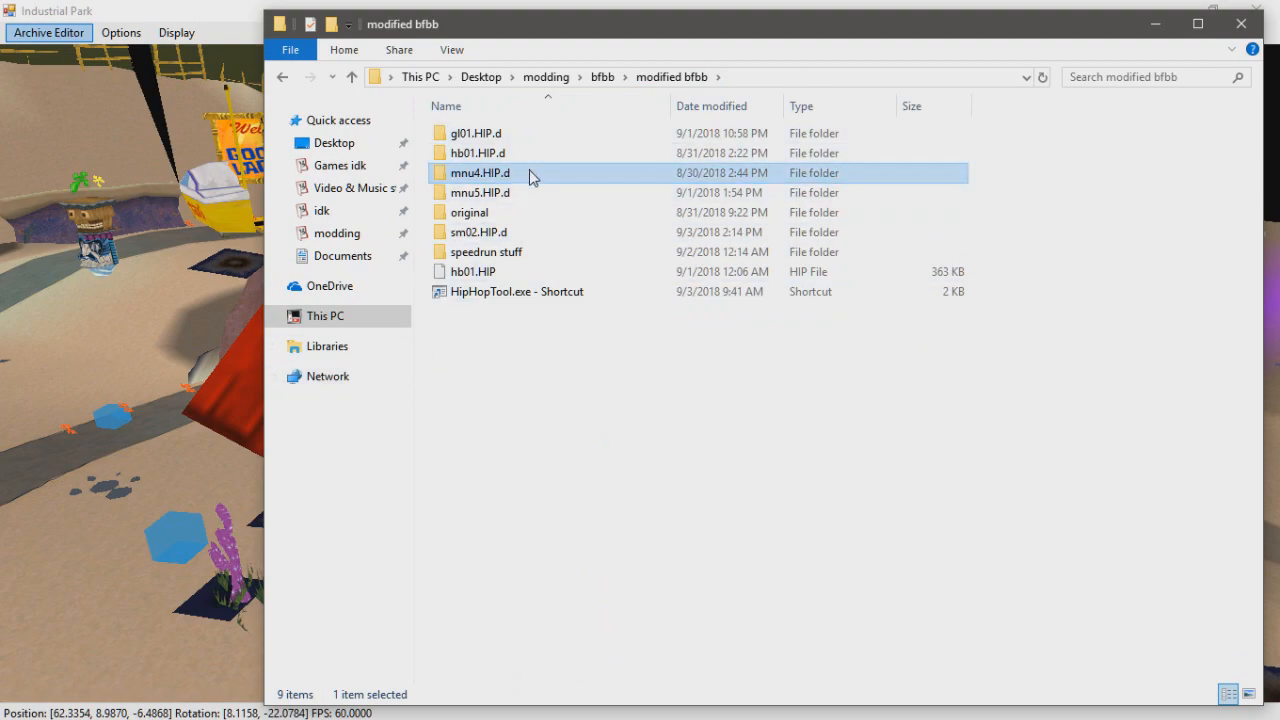
{"action": "double_click", "coordinate": [528, 174]}
{"action": "left_click", "coordinate": [530, 533]}
{"action": "double_click", "coordinate": [530, 533]}
{"action": "scroll", "coordinate": [543, 490], "scroll_direction": "down", "scroll_amount": 20}
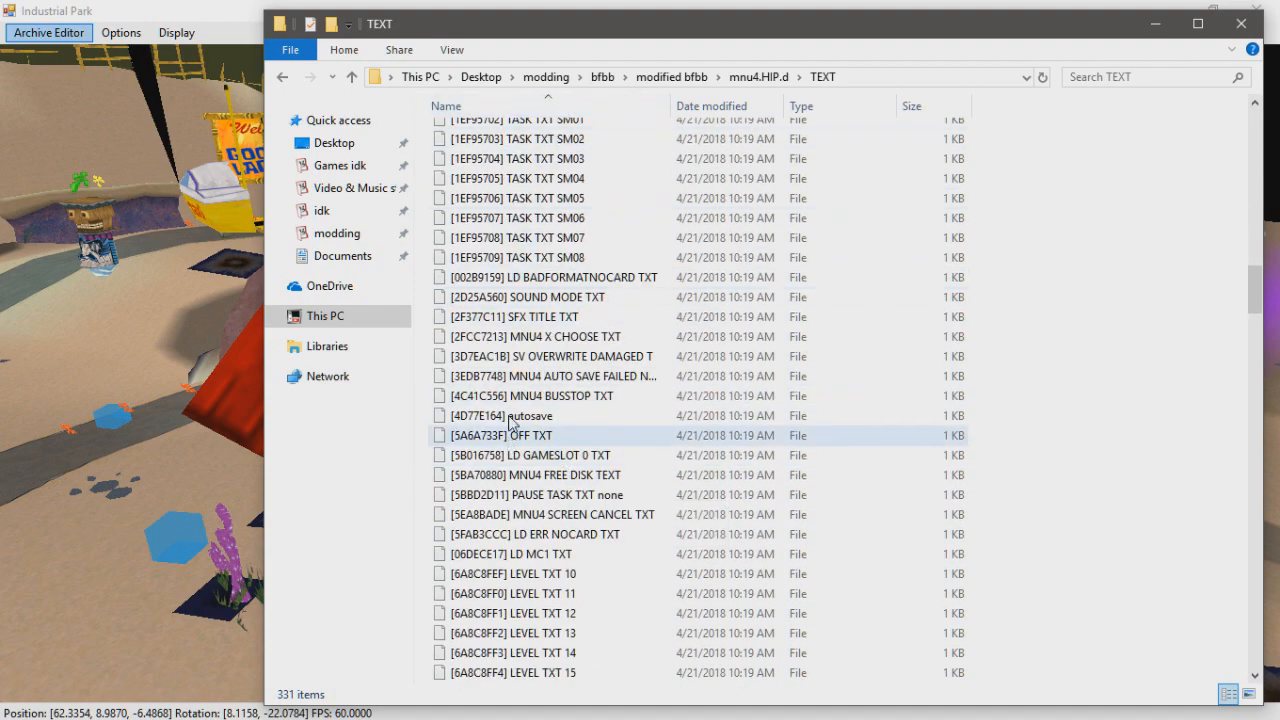
{"action": "scroll", "coordinate": [543, 423], "scroll_direction": "down", "scroll_amount": 20}
{"action": "left_click", "coordinate": [604, 417]}
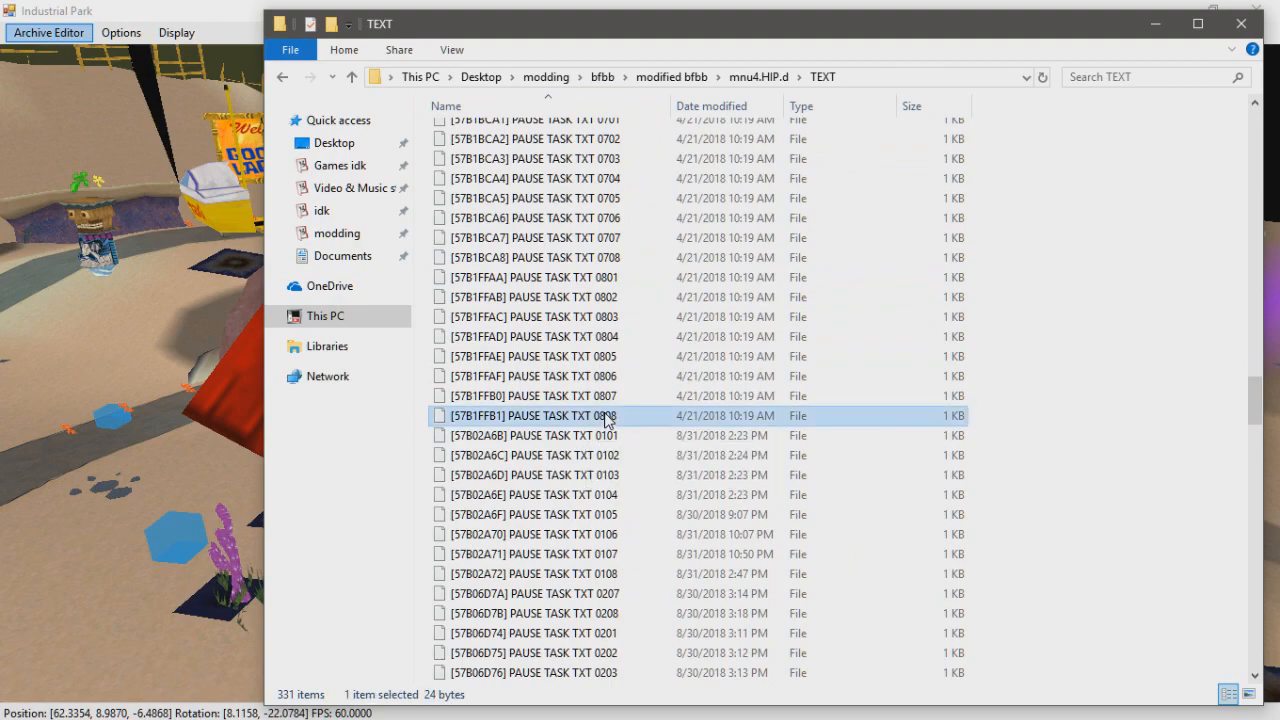
View the PAUSE TASK TXT 0101 file in Notepad++, close the file and exit the editor
{"action": "right_click_drag", "start_coordinate": [611, 437], "coordinate": [612, 446]}
{"action": "double_click", "coordinate": [609, 441]}
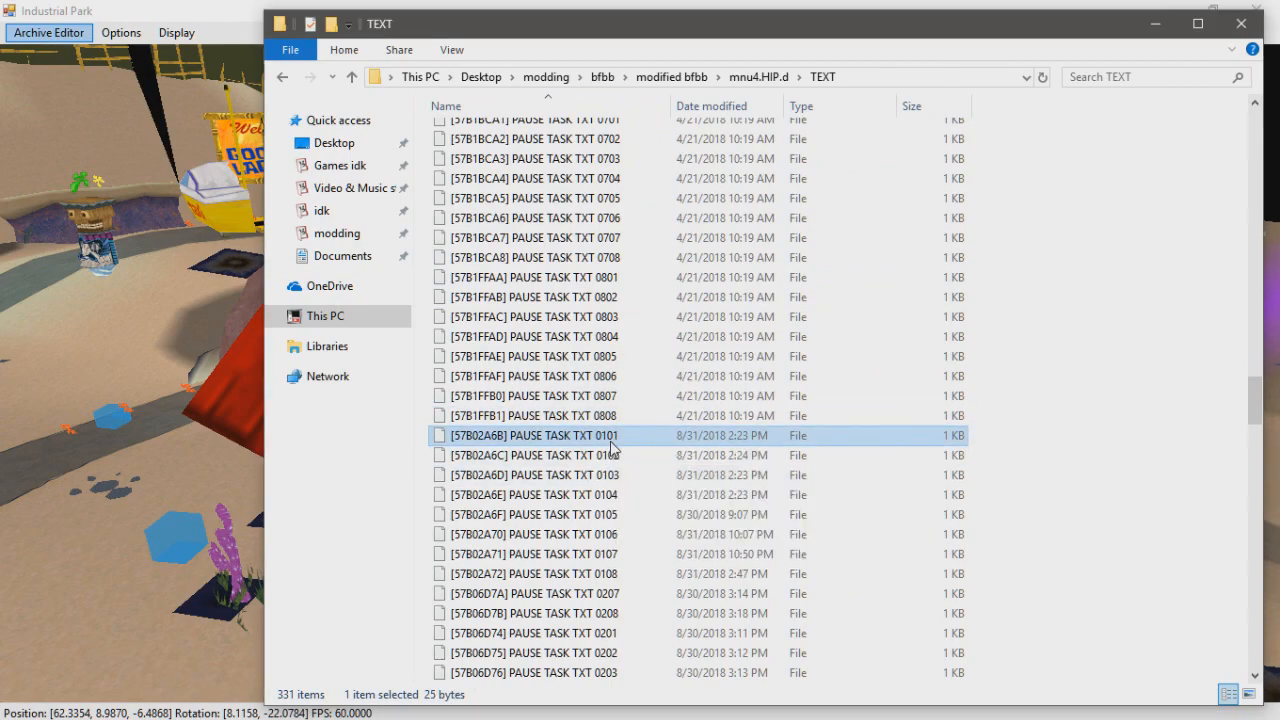
{"action": "right_click", "coordinate": [609, 436]}
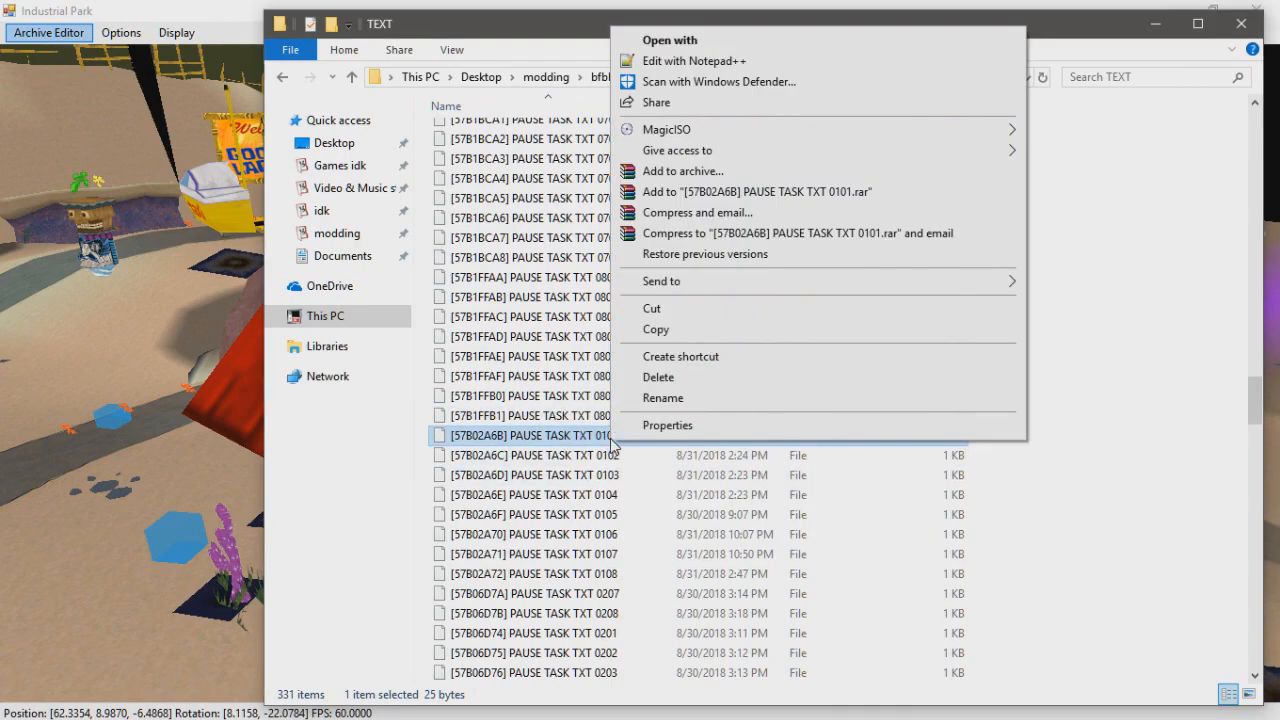
{"action": "left_click", "coordinate": [686, 58]}
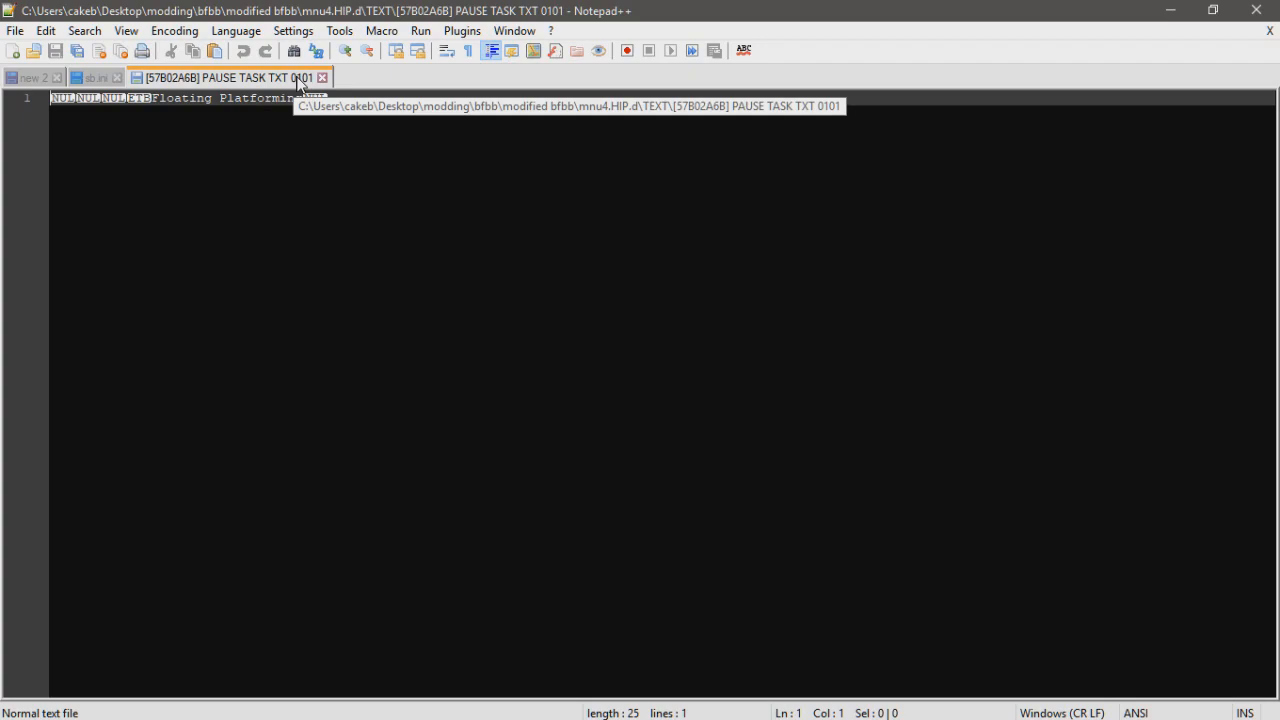
{"action": "left_click", "coordinate": [322, 77]}
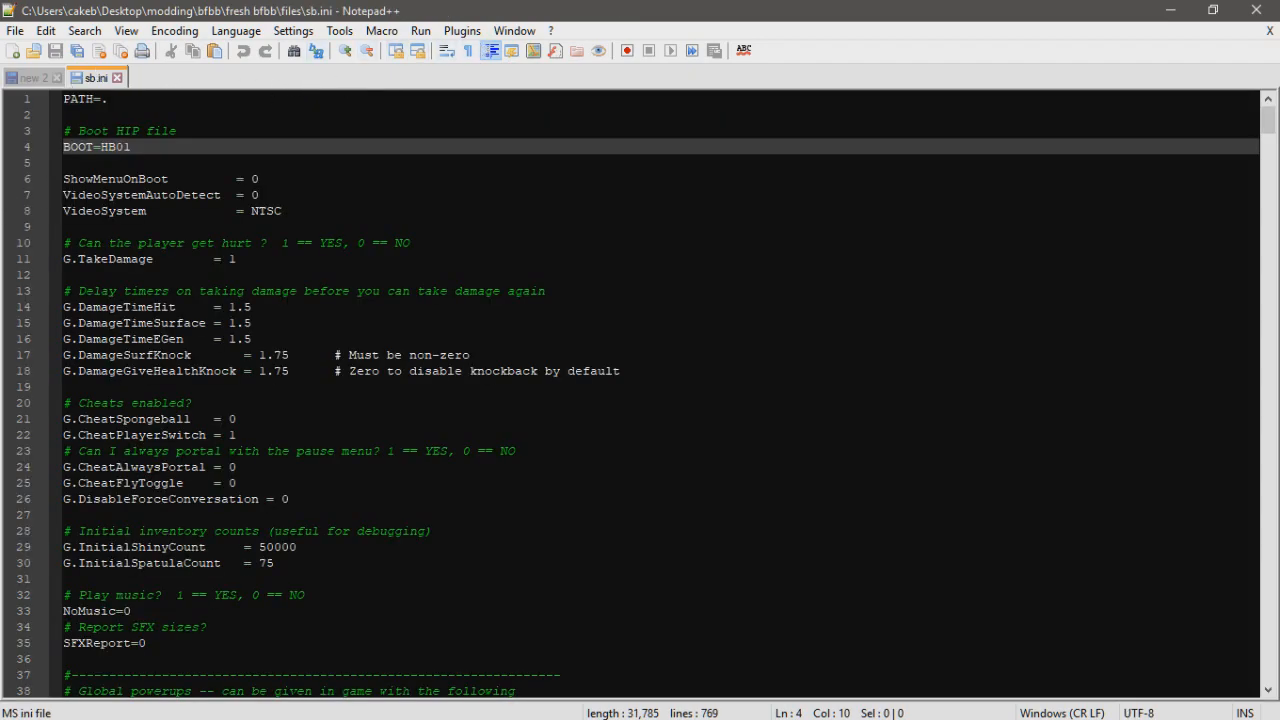
{"action": "left_click", "coordinate": [1256, 10]}
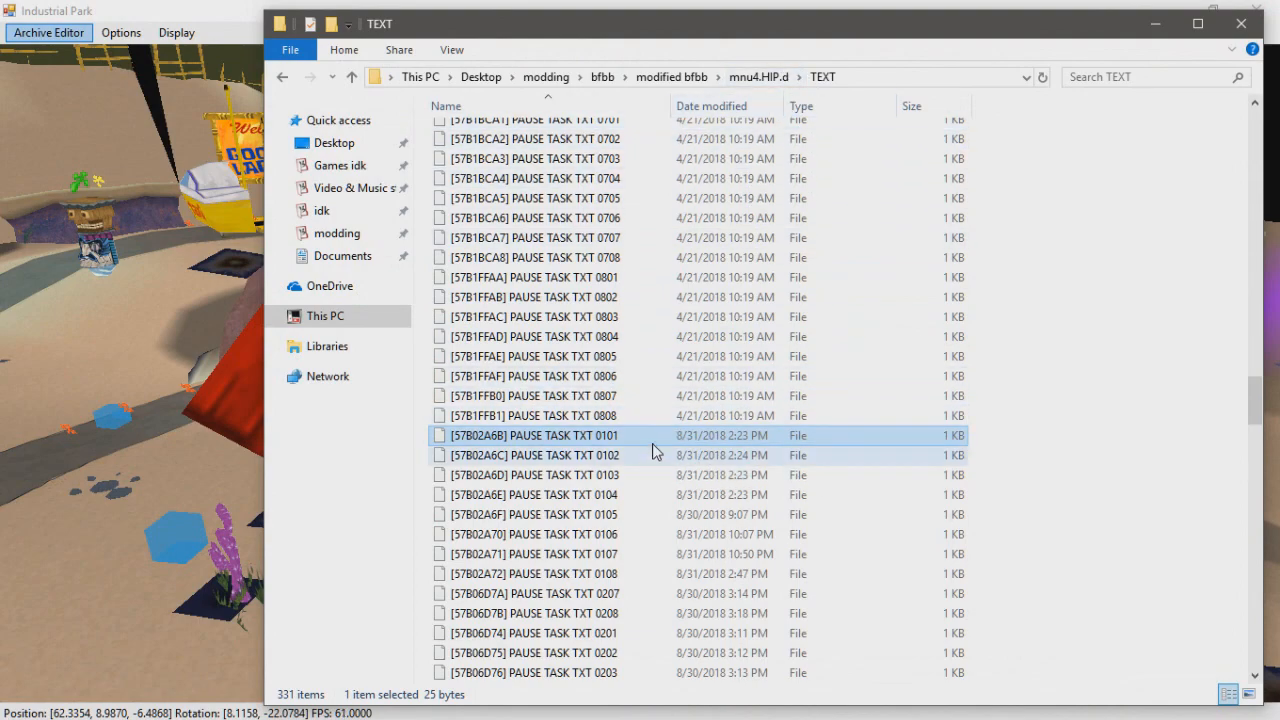
Review the contents of the mnu4.HIP.d folder, return to modified bfbb and close File Explorer
{"action": "left_click", "coordinate": [690, 78]}
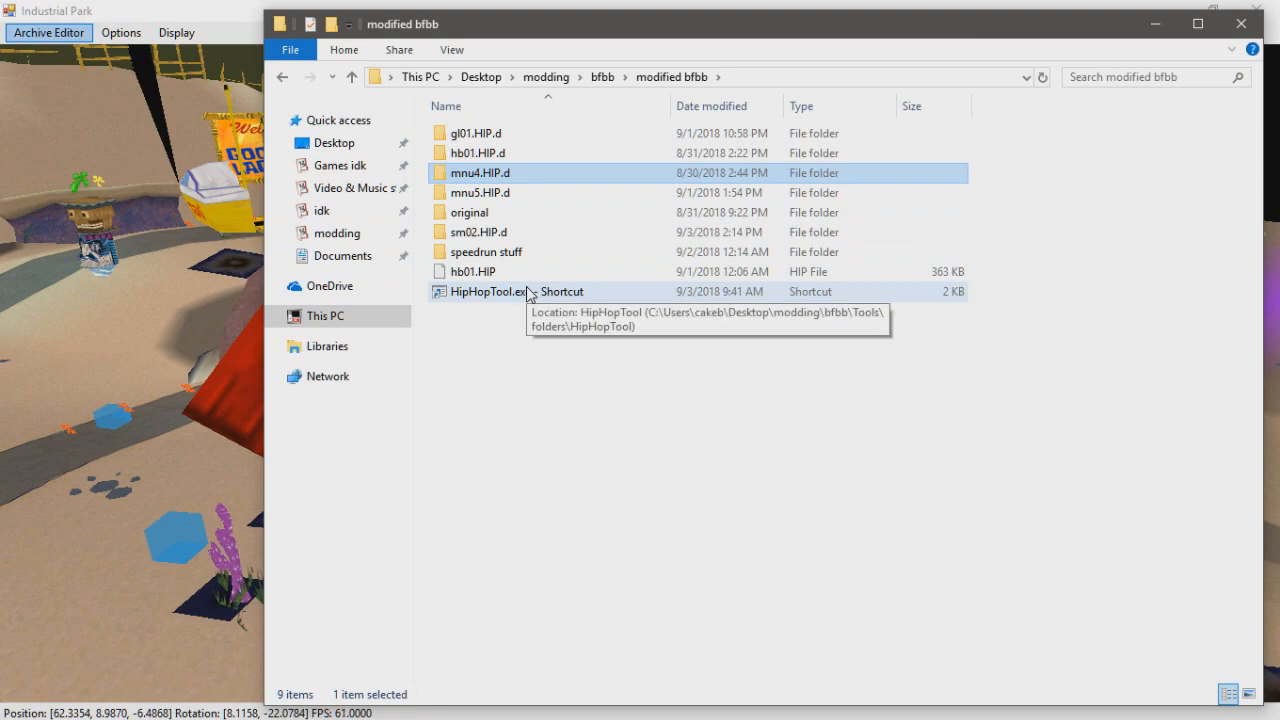
{"action": "double_click", "coordinate": [533, 175]}
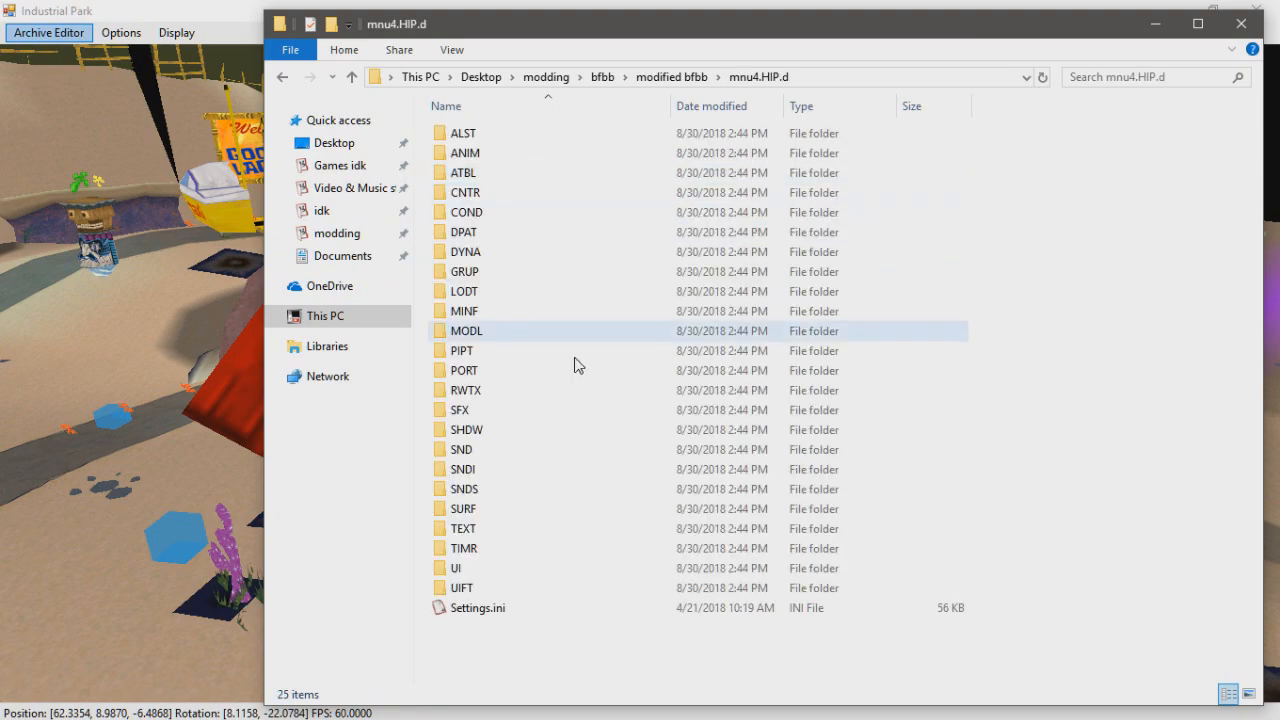
{"action": "left_click", "coordinate": [521, 610]}
{"action": "left_click", "coordinate": [648, 77]}
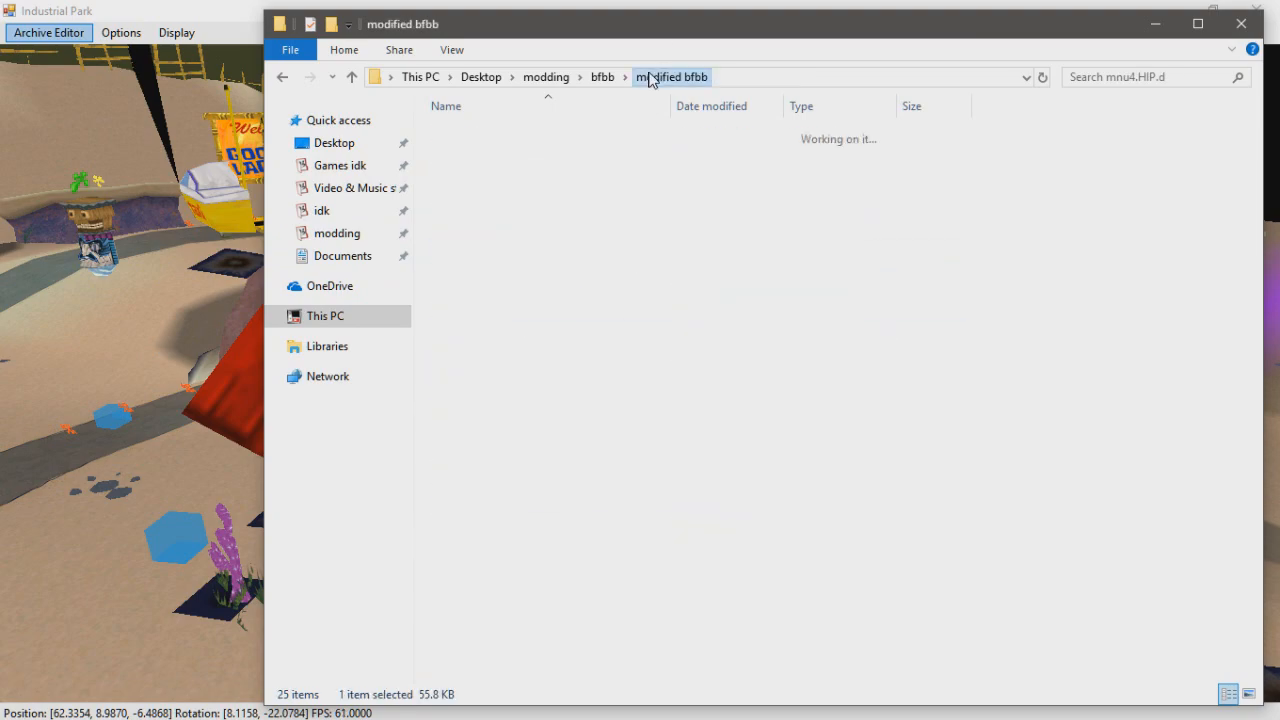
{"action": "left_click", "coordinate": [1234, 27]}
Turn on the display of trigger volumes in Industrial Park and select the trigger box at the pineapple's door
{"action": "middle_click_drag", "start_coordinate": [511, 278], "coordinate": [590, 378]}
{"action": "scroll", "coordinate": [484, 323], "scroll_direction": "down", "scroll_amount": 4}
{"action": "scroll", "coordinate": [583, 369], "scroll_direction": "up", "scroll_amount": 3}
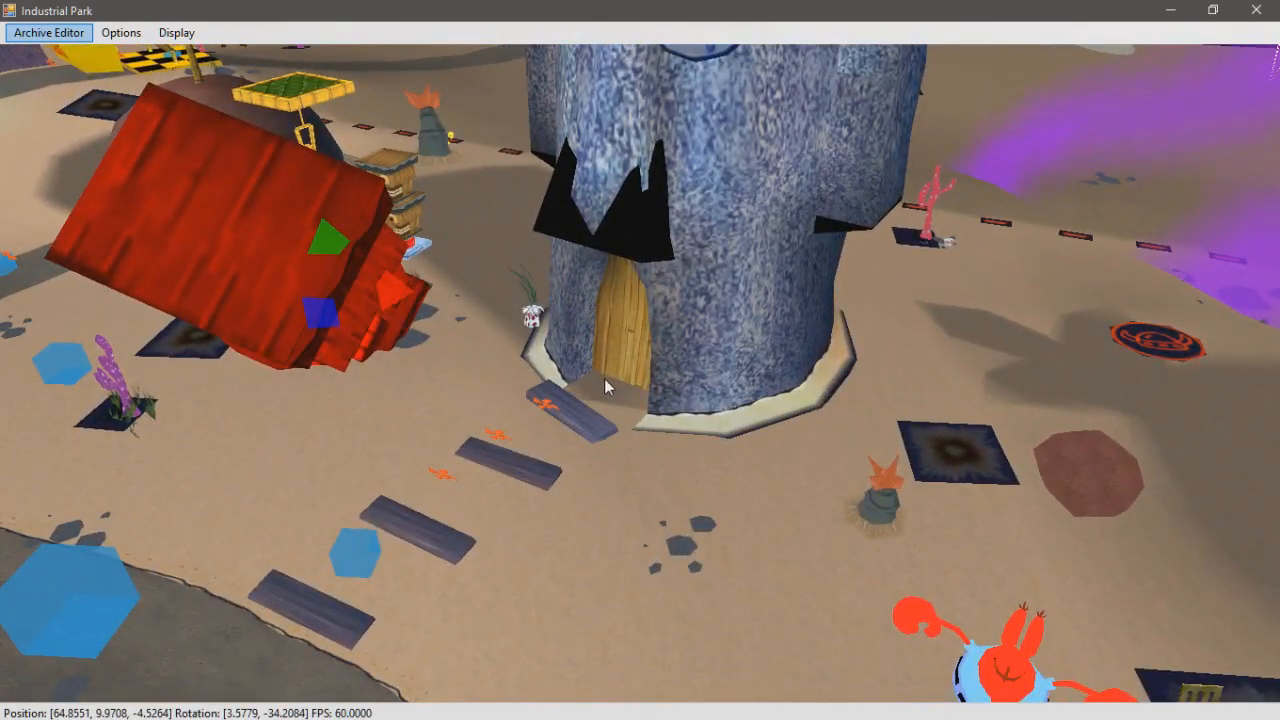
{"action": "left_click", "coordinate": [176, 32]}
{"action": "left_click", "coordinate": [205, 222]}
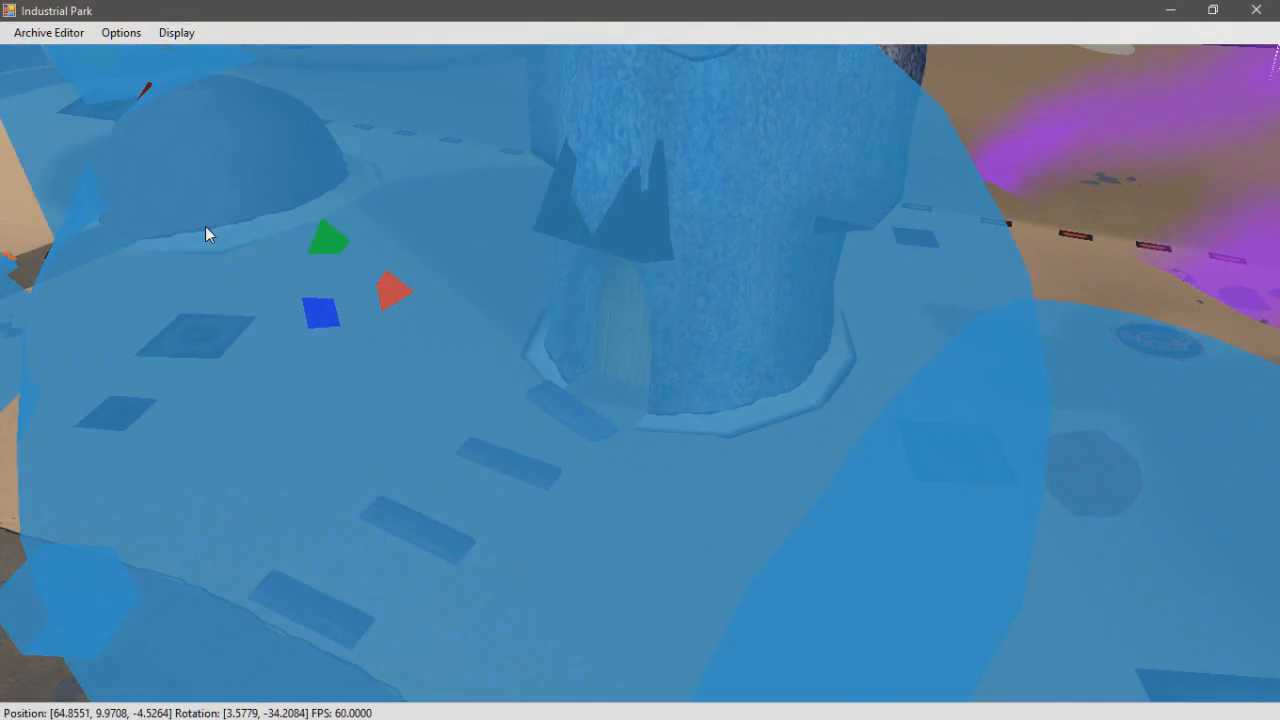
{"action": "left_click", "coordinate": [605, 337]}
{"action": "middle_click_drag", "start_coordinate": [605, 394], "coordinate": [932, 443]}
{"action": "scroll", "coordinate": [755, 410], "scroll_direction": "down", "scroll_amount": 2}
{"action": "key", "text": "d"}
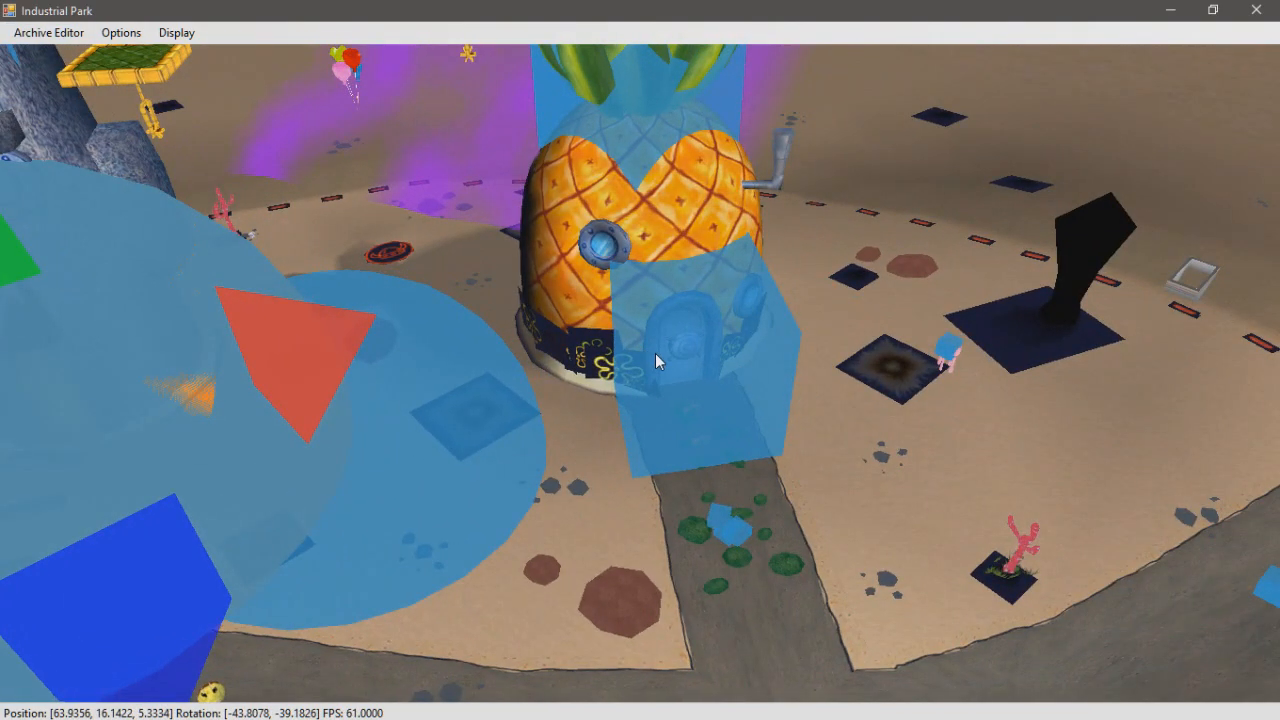
{"action": "left_click", "coordinate": [655, 353]}
Open the hb01.HIP archive editor, bring up the properties of EXIT_TO_HB02 and examine its event collection
{"action": "left_click", "coordinate": [106, 34]}
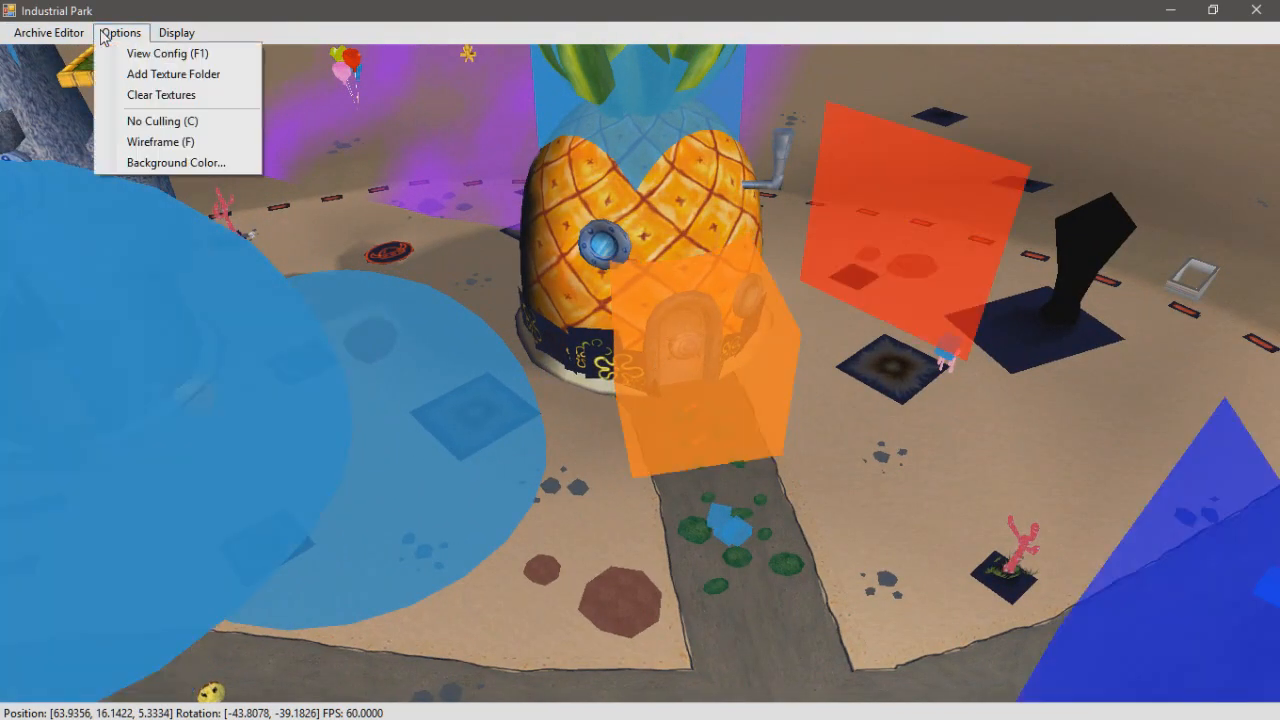
{"action": "mouse_move", "coordinate": [48, 32]}
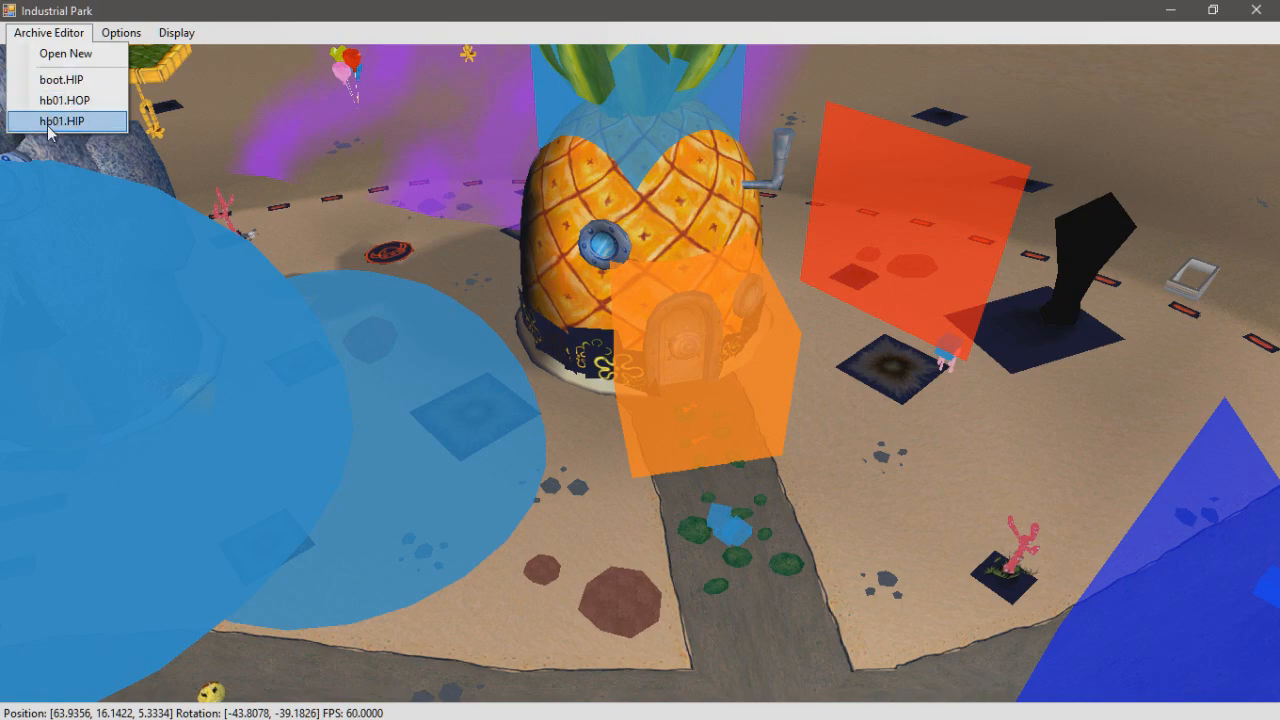
{"action": "left_click", "coordinate": [55, 120]}
{"action": "left_click", "coordinate": [1212, 476]}
{"action": "scroll", "coordinate": [416, 404], "scroll_direction": "down", "scroll_amount": 4}
{"action": "left_click", "coordinate": [430, 441]}
{"action": "left_click", "coordinate": [434, 440]}
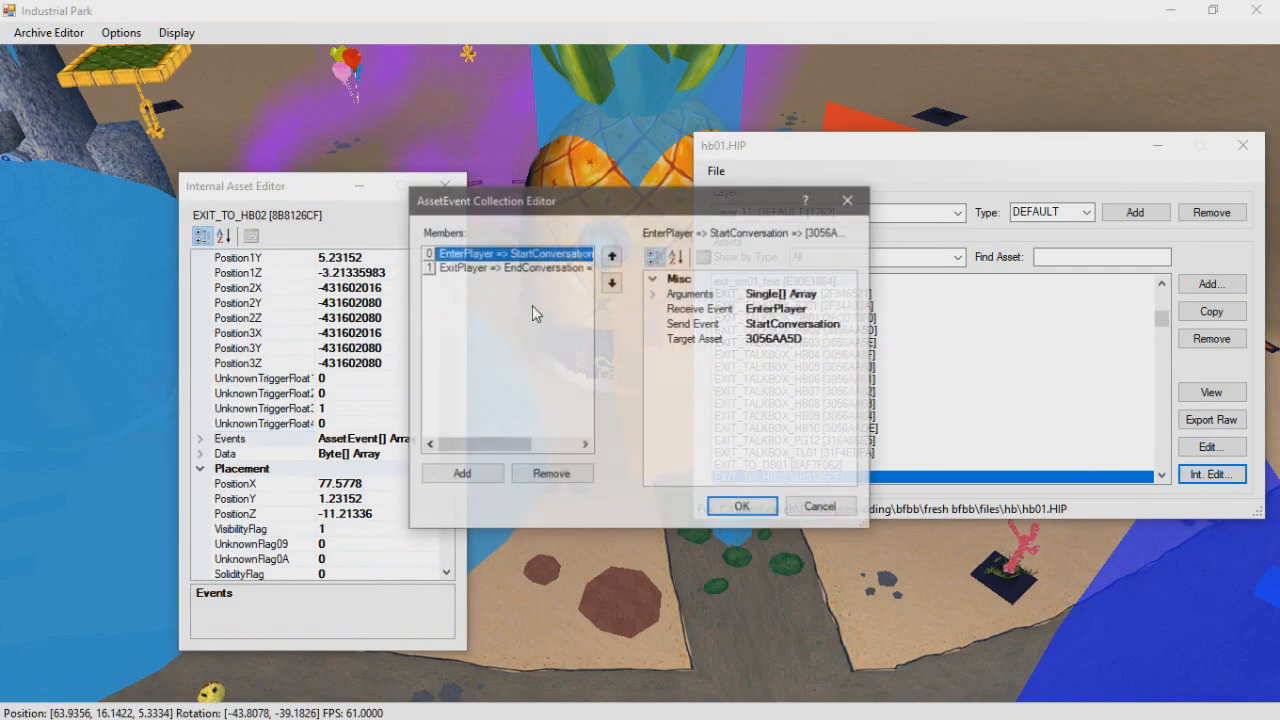
{"action": "left_click", "coordinate": [557, 277]}
{"action": "left_click", "coordinate": [572, 254]}
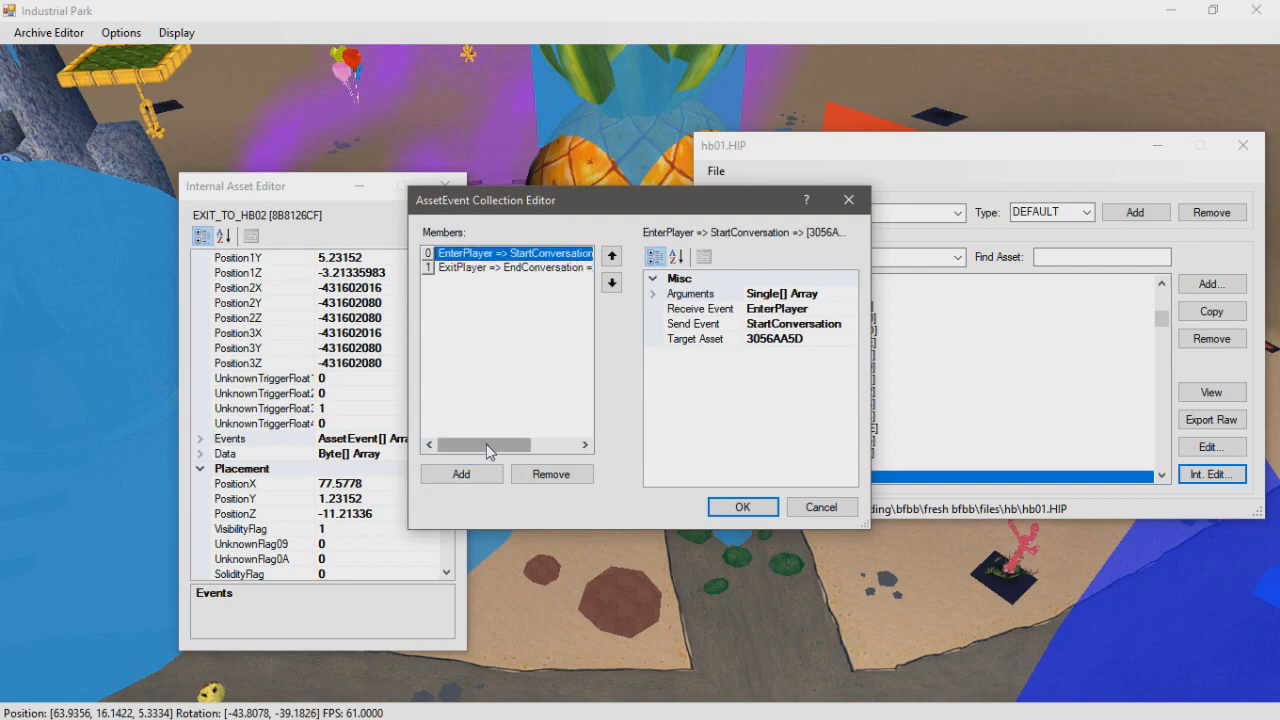
{"action": "left_click_drag", "start_coordinate": [483, 446], "coordinate": [536, 450]}
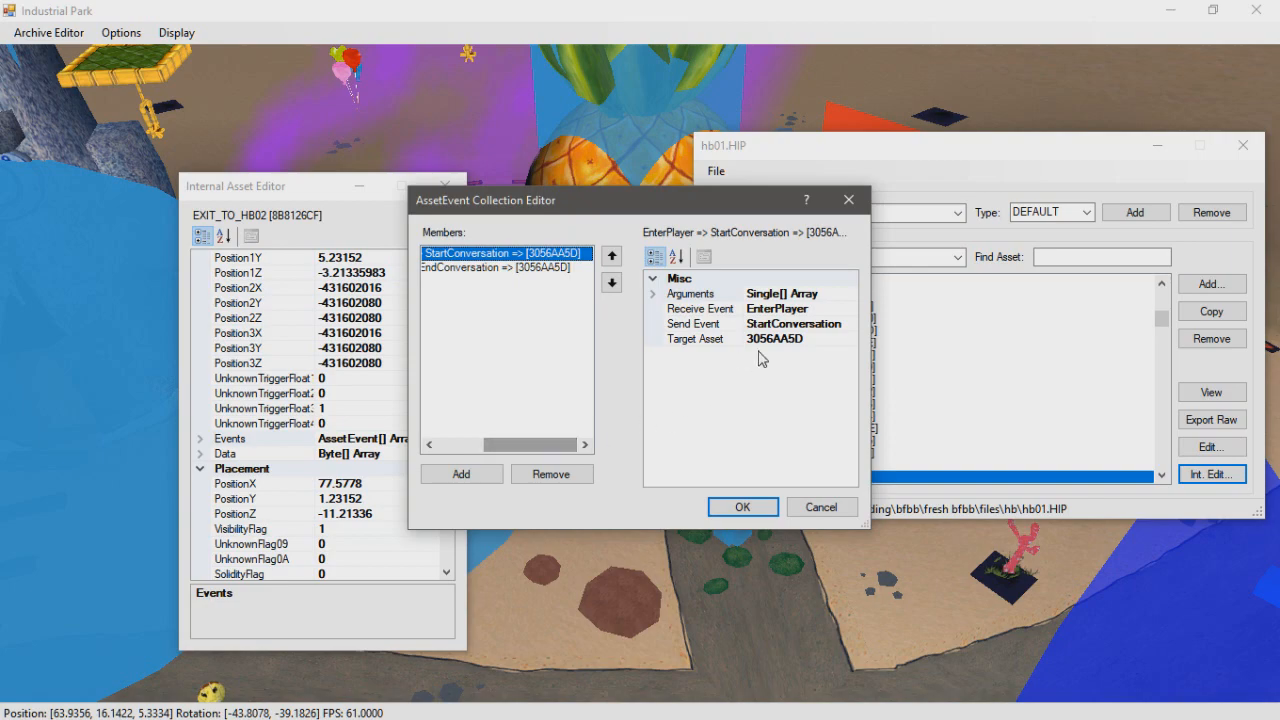
Add a third event to EXIT_TO_HB02, discard the 8C1312F7 target asset entry and accept the event list
{"action": "left_click", "coordinate": [450, 475]}
{"action": "left_click", "coordinate": [766, 338]}
{"action": "type", "text": "8C1312F7"}
{"action": "key", "text": "ctrl+a"}
{"action": "key", "text": "BackSpace"}
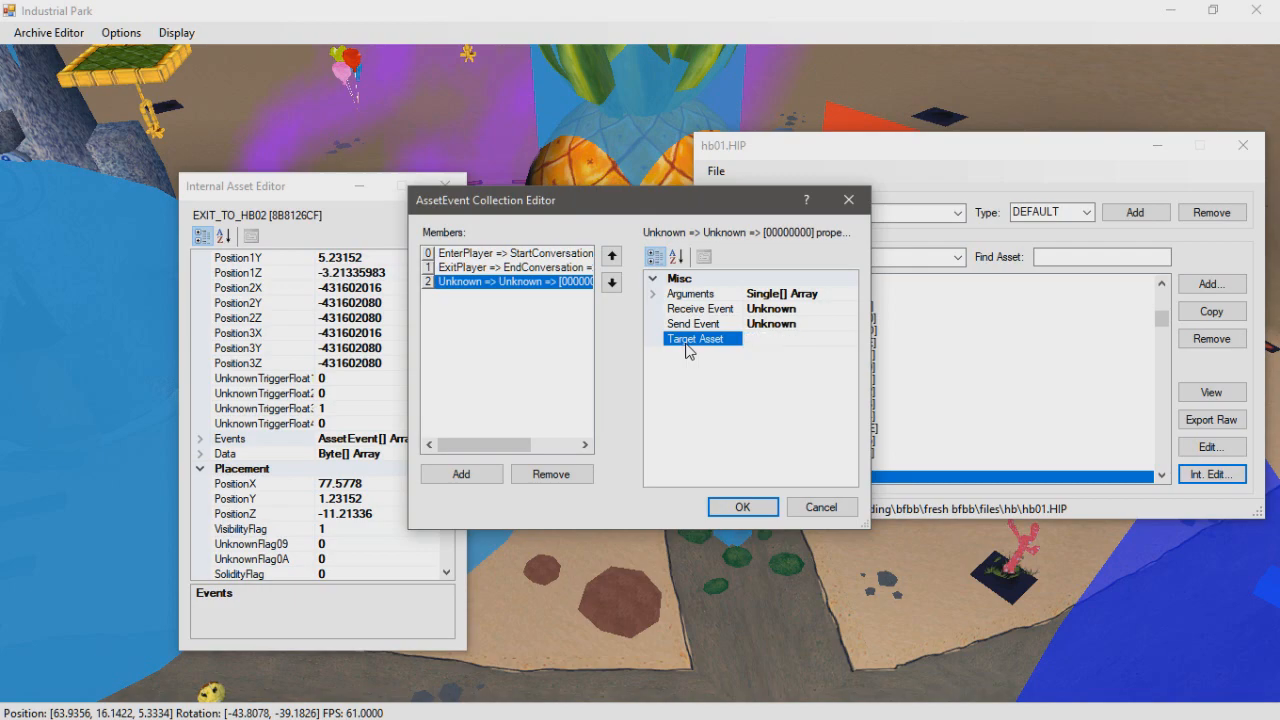
{"action": "left_click", "coordinate": [848, 199]}
{"action": "left_click", "coordinate": [654, 392]}
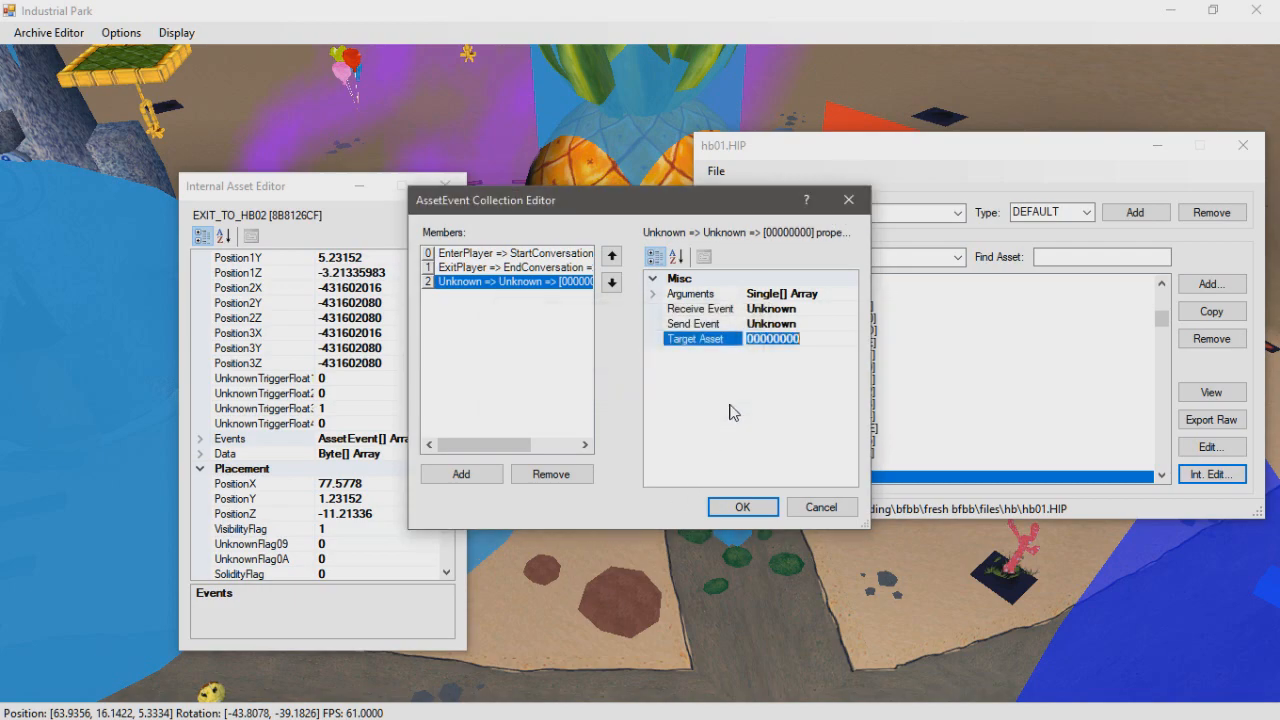
{"action": "left_click", "coordinate": [757, 510]}
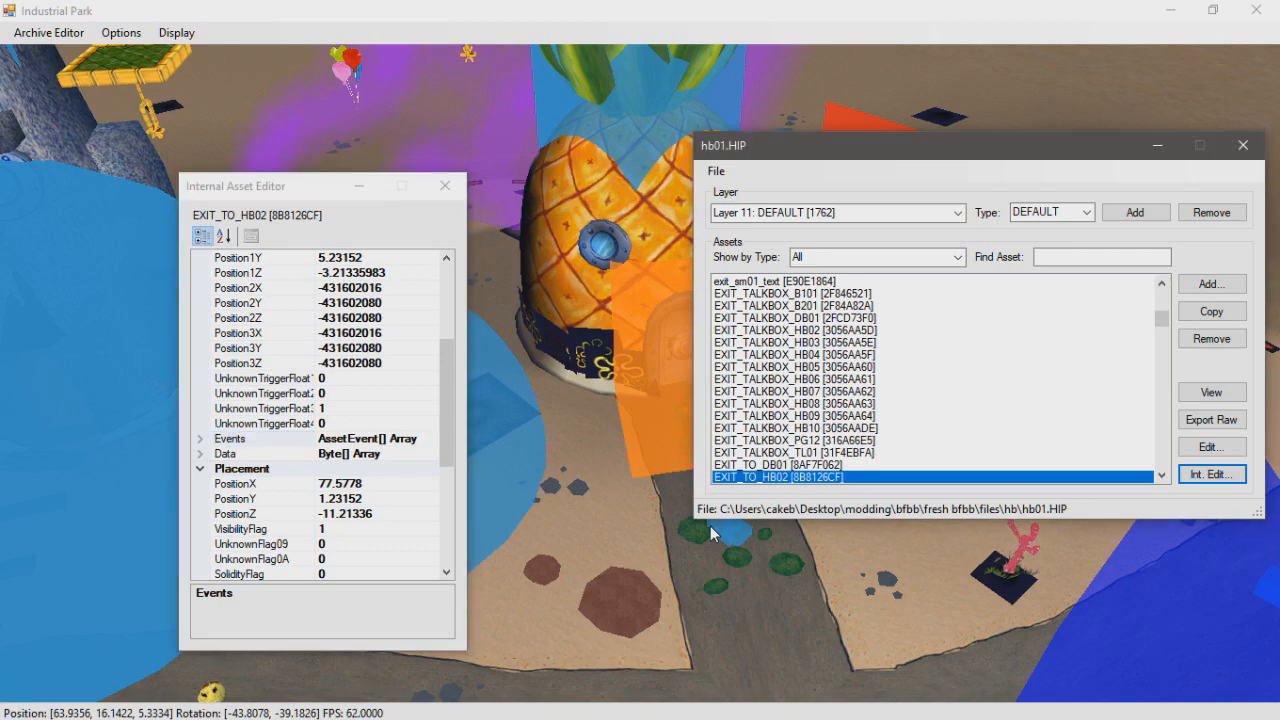
Open the properties of the small blue marker on the path before the pineapple, copy its asset ID and close them
{"action": "middle_click_drag", "start_coordinate": [712, 525], "coordinate": [660, 522]}
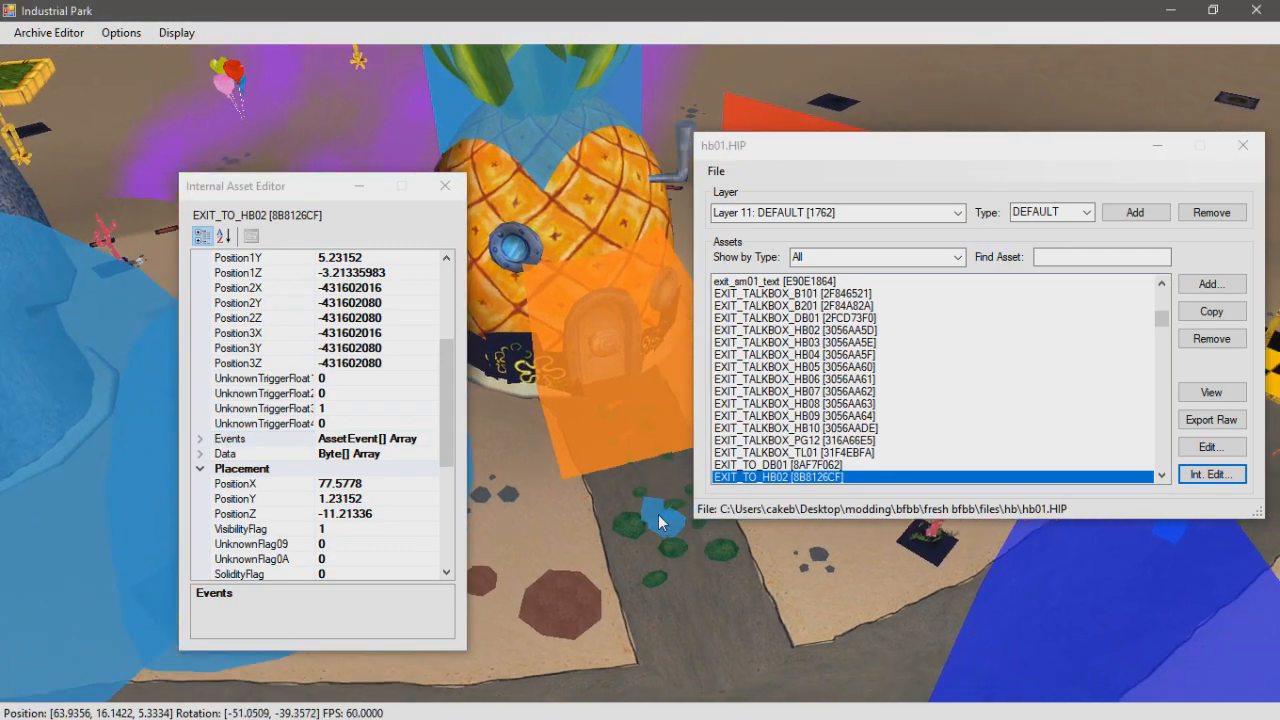
{"action": "left_click", "coordinate": [647, 511]}
{"action": "left_click", "coordinate": [1212, 474]}
{"action": "left_click", "coordinate": [224, 128]}
{"action": "key", "text": "ctrl+c"}
{"action": "left_click", "coordinate": [298, 39]}
{"action": "left_click", "coordinate": [566, 380]}
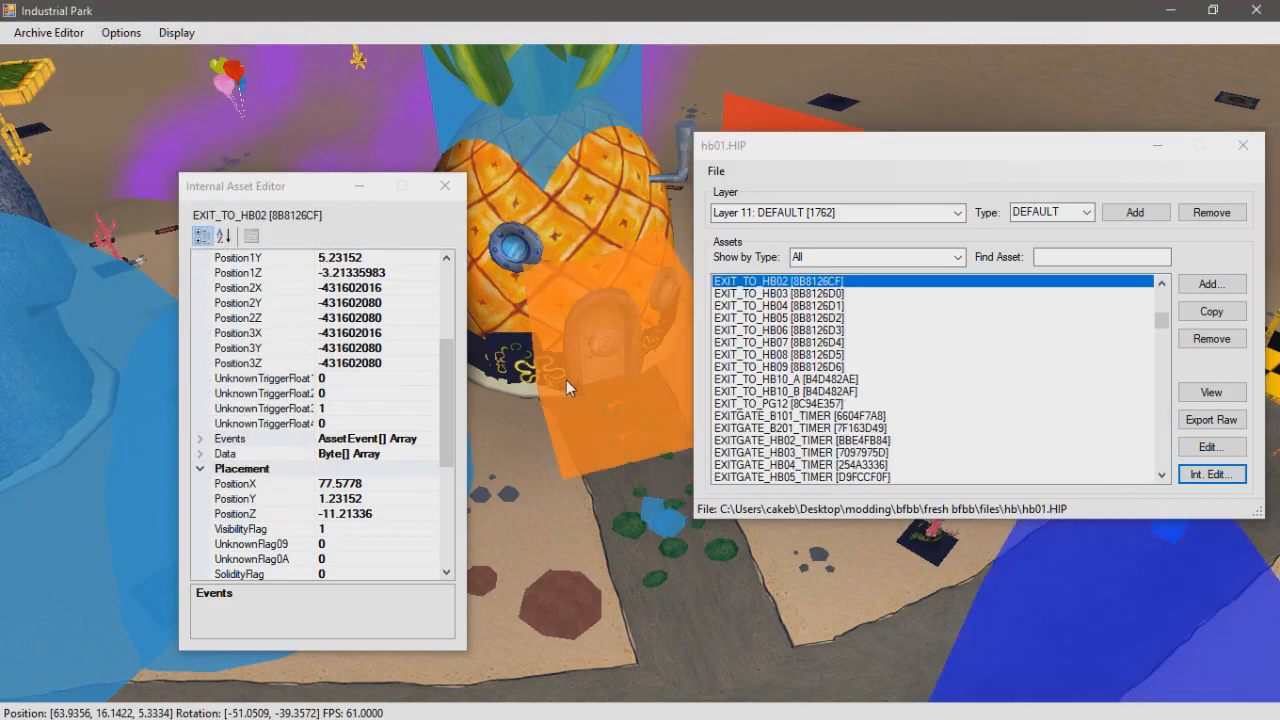
Reopen the events of EXIT_TO_HB02 and set the third event's target asset to BD7097E3
{"action": "left_click", "coordinate": [428, 438]}
{"action": "left_click", "coordinate": [430, 438]}
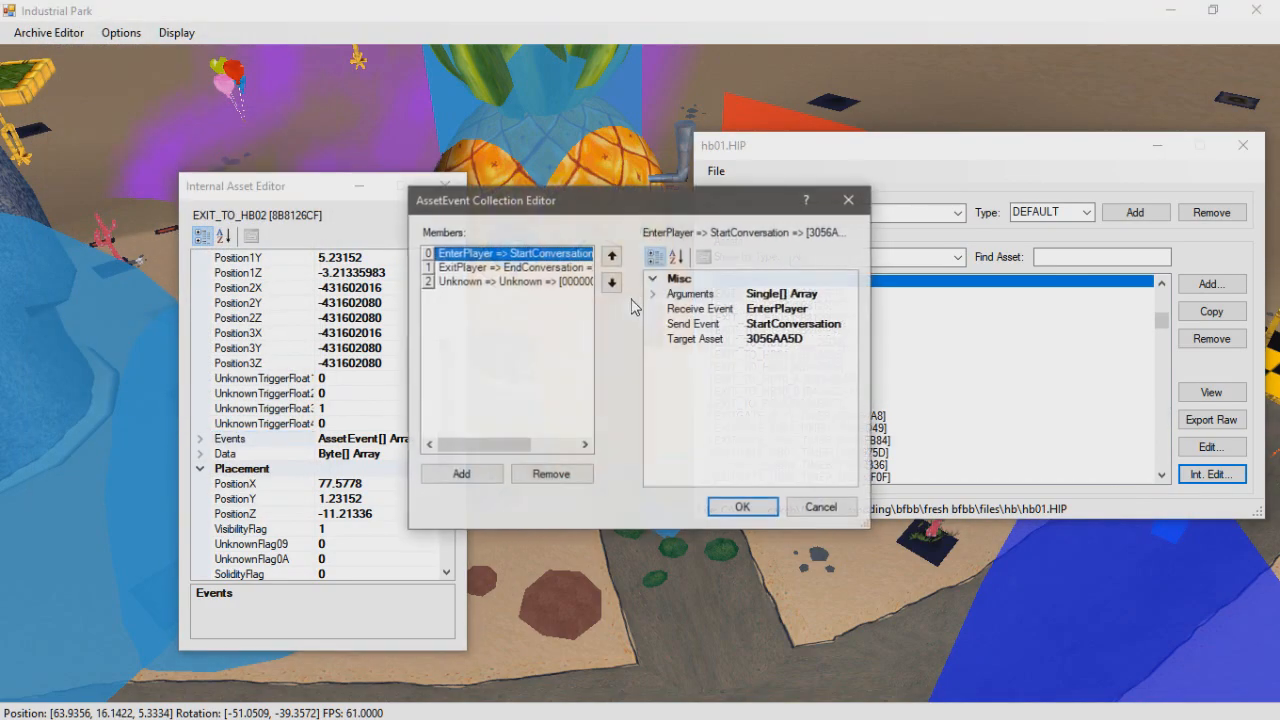
{"action": "left_click", "coordinate": [515, 281]}
{"action": "left_click", "coordinate": [711, 340]}
{"action": "key", "text": "ctrl+v"}
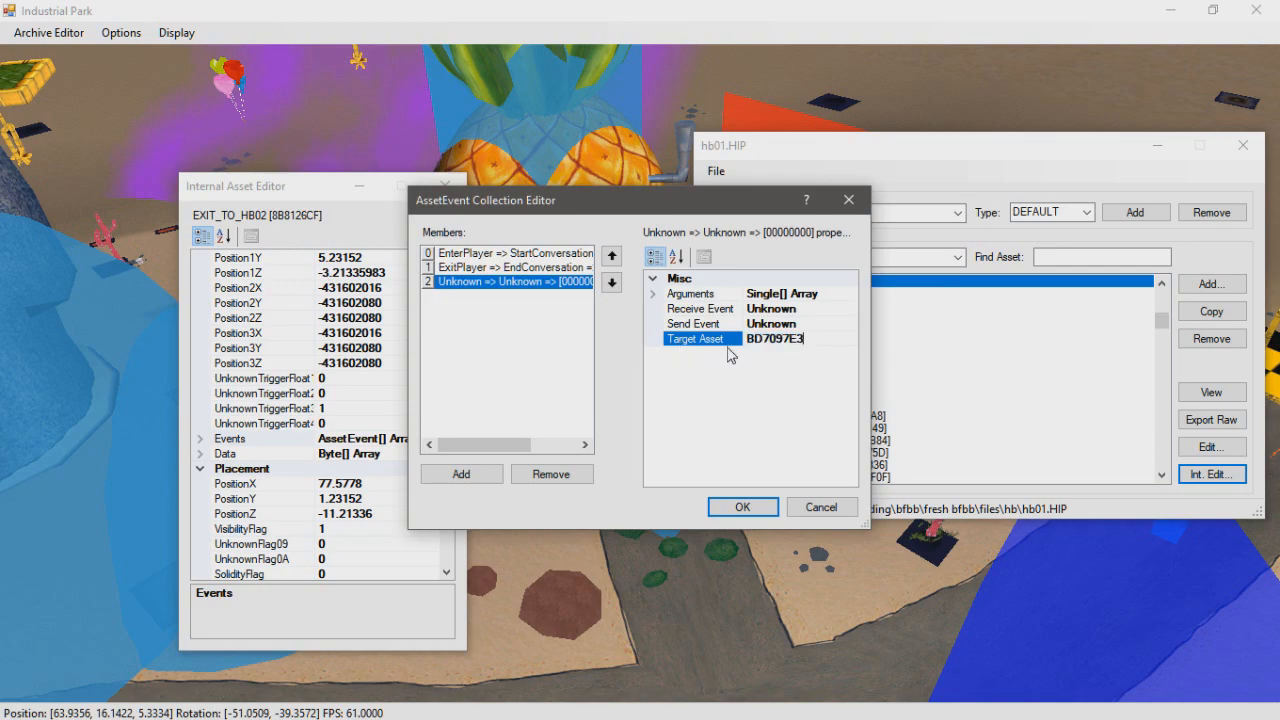
Set the third event of EXIT_TO_HB02 to receive EnterPlayer and send Kill, and accept the event list
{"action": "left_click", "coordinate": [812, 310]}
{"action": "key", "text": "e"}
{"action": "key", "text": "e"}
{"action": "left_click", "coordinate": [803, 324]}
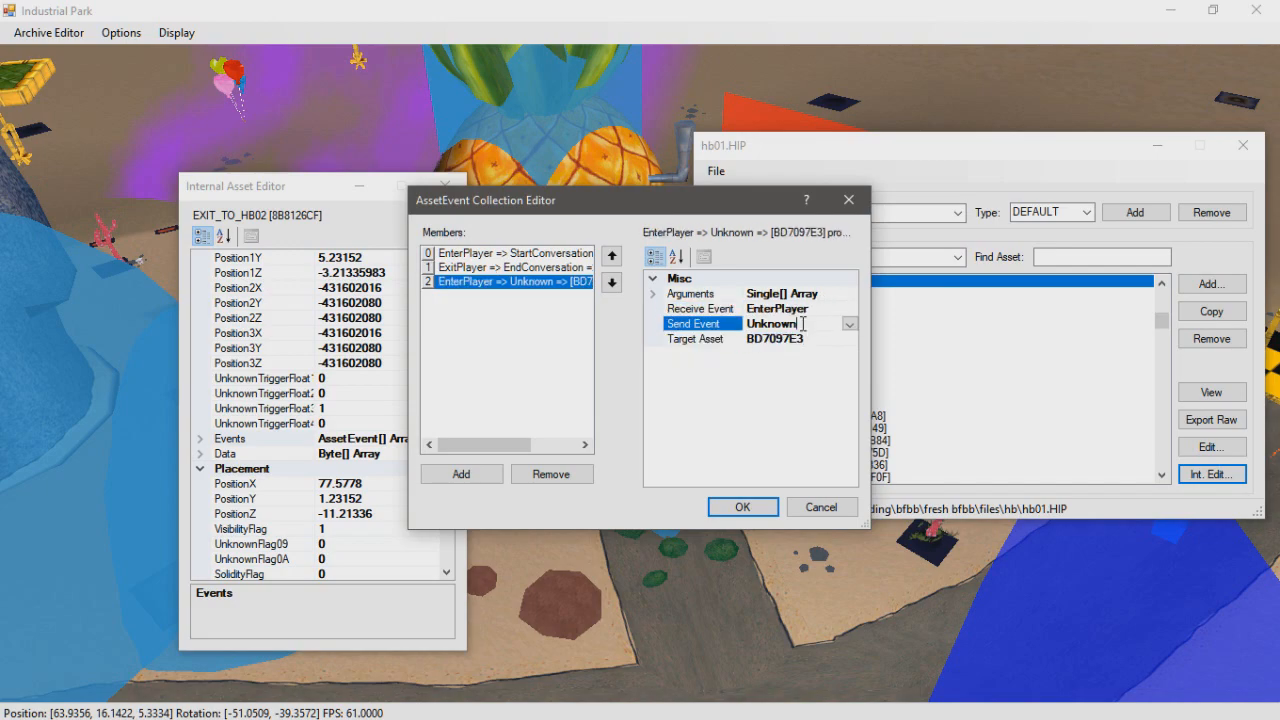
{"action": "key", "text": "k"}
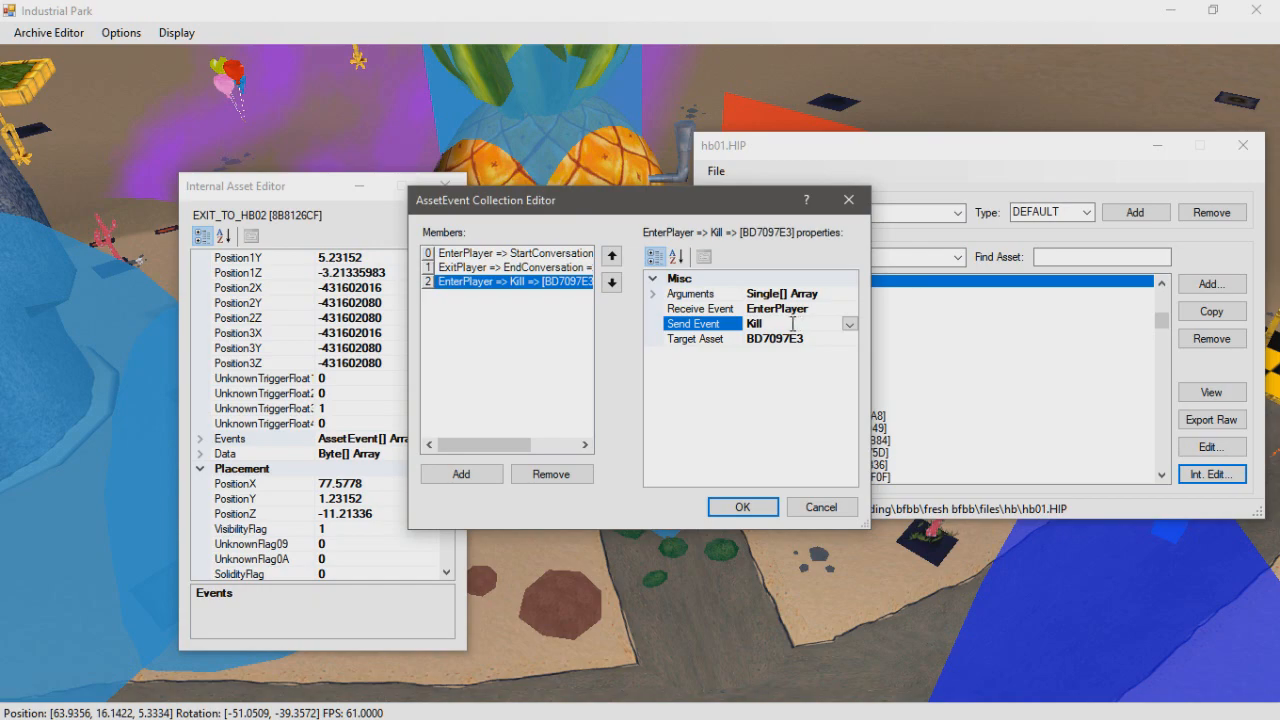
{"action": "left_click", "coordinate": [739, 508]}
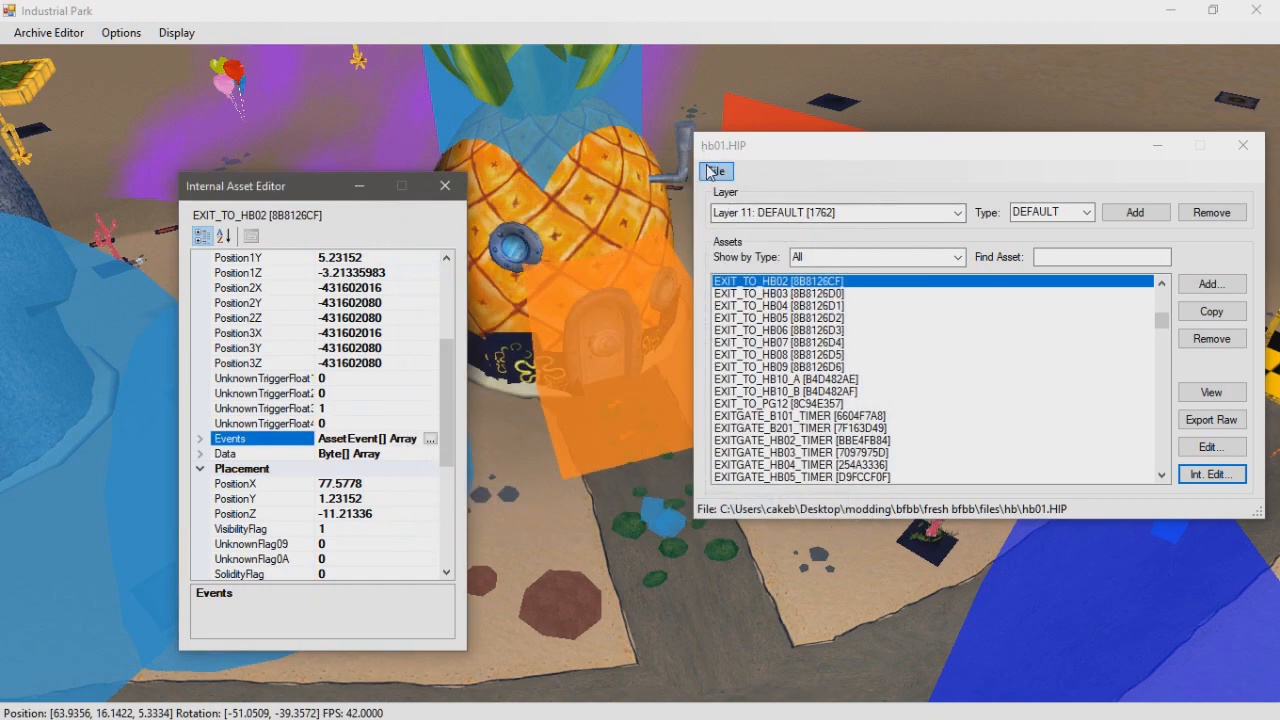
Save the hb01.HIP archive and close the trigger's properties and the archive editor
{"action": "left_click", "coordinate": [716, 171]}
{"action": "left_click", "coordinate": [725, 215]}
{"action": "left_click", "coordinate": [445, 185]}
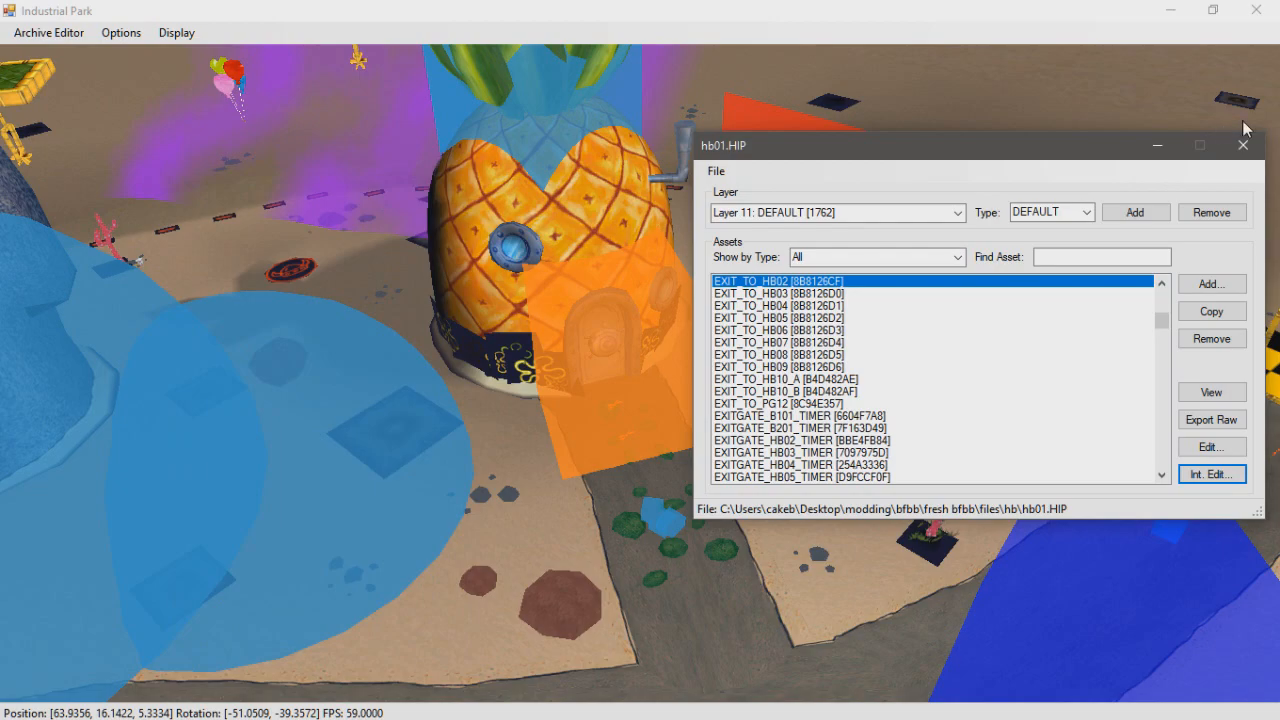
{"action": "left_click", "coordinate": [1243, 145]}
Switch to the running Battle for Bikini Bottom game, take the taxi to Bikini Bottom and walk up to SpongeBob's pineapple door
{"action": "key", "text": "alt+Tab"}
{"action": "left_click", "coordinate": [482, 399]}
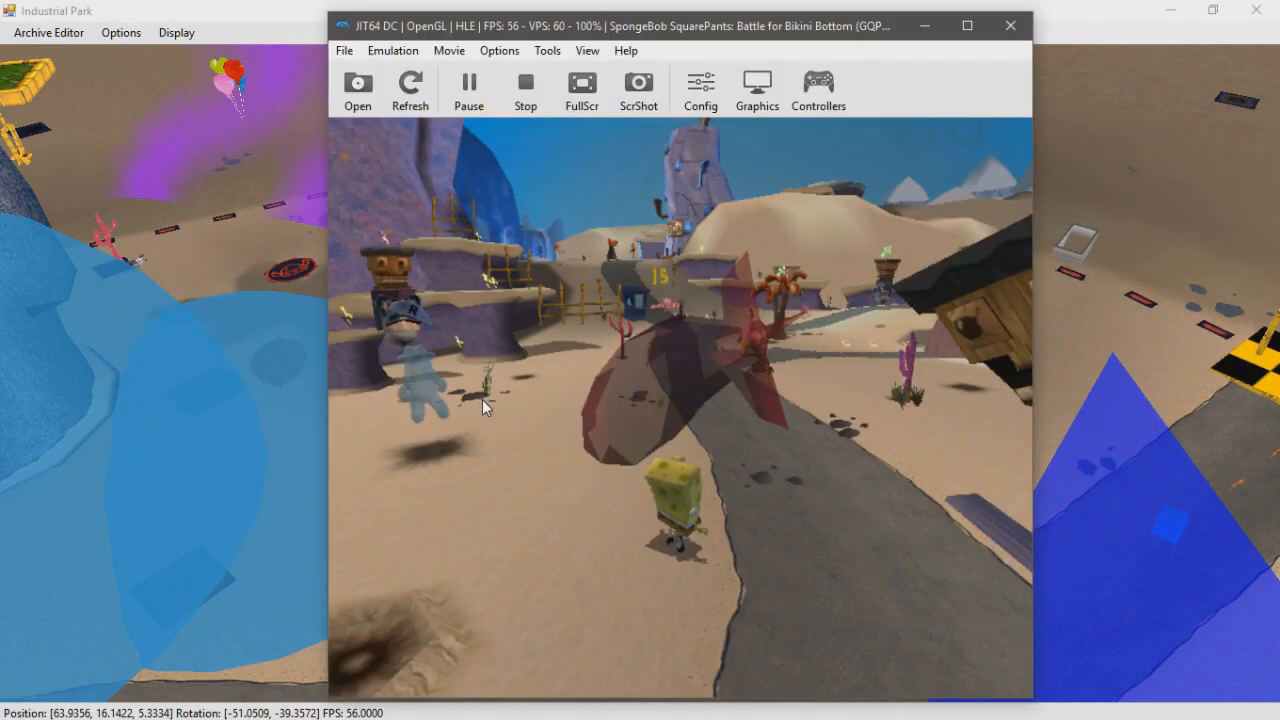
{"action": "key", "text": "Return"}
{"action": "key", "text": "x"}
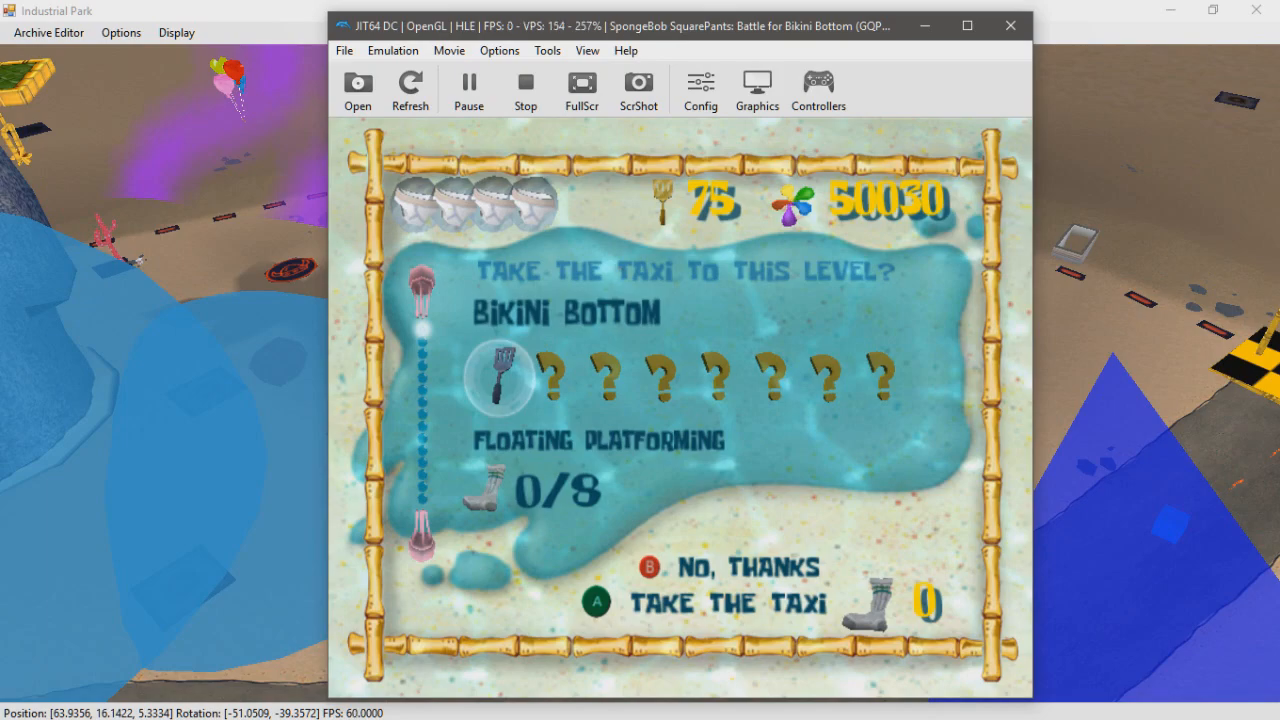
{"action": "key", "text": "Right"}
{"action": "key", "text": "Up"}
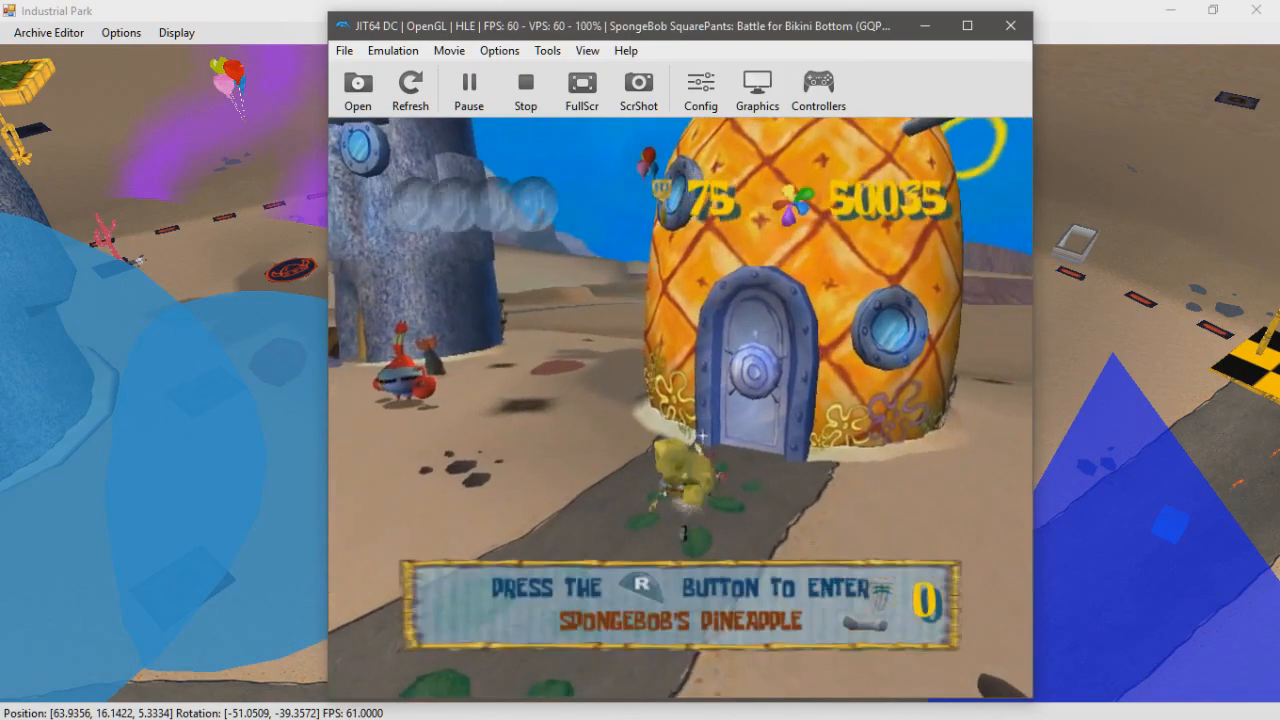